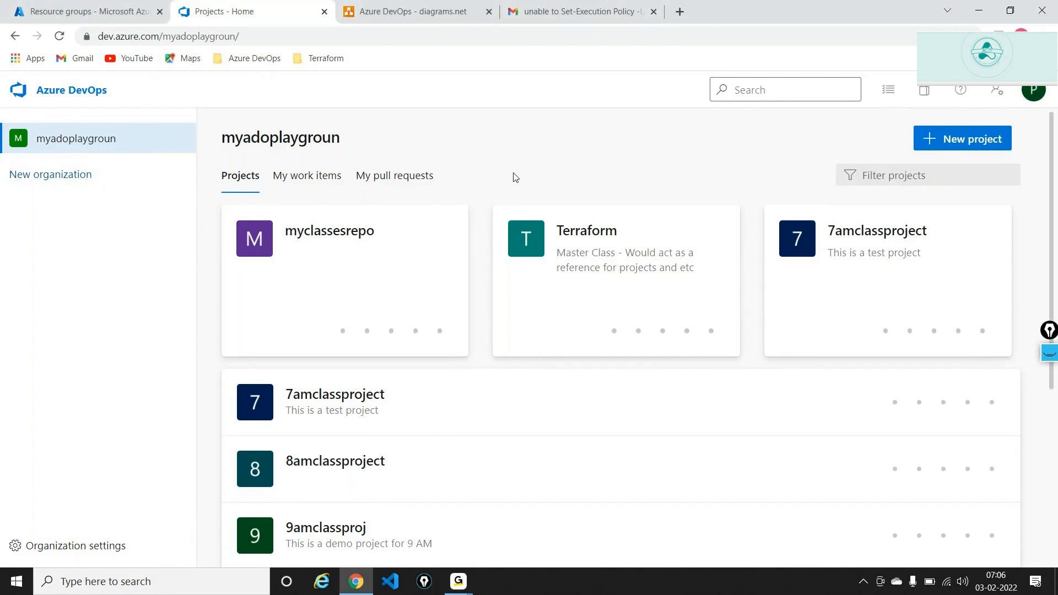
Step: Open the 7amclassproject project, refresh the resource groups list in the Azure portal, and return to the project in Azure DevOps
left_click(832, 235)
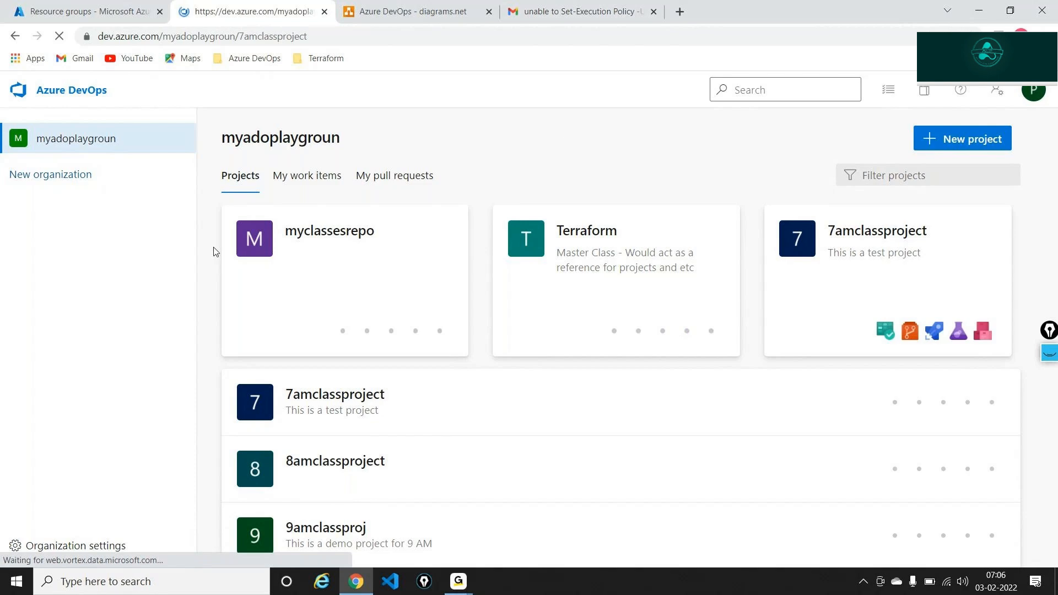
left_click(101, 9)
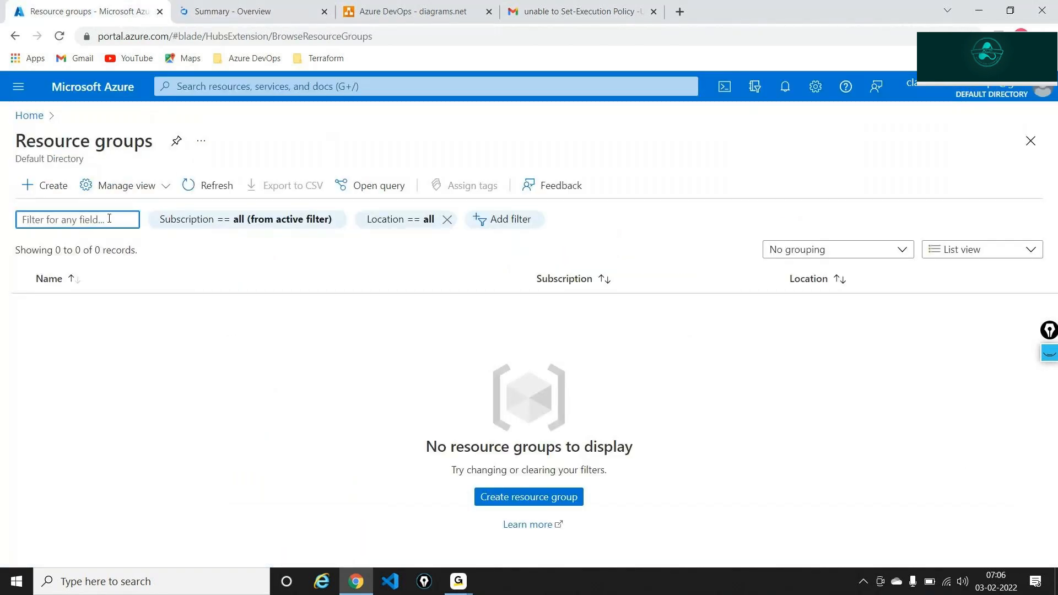
left_click(213, 182)
left_click(246, 6)
Step: Open the project's webappsql repository files and read through the table commands in Sql Commands.txt
mouse_move(131, 369)
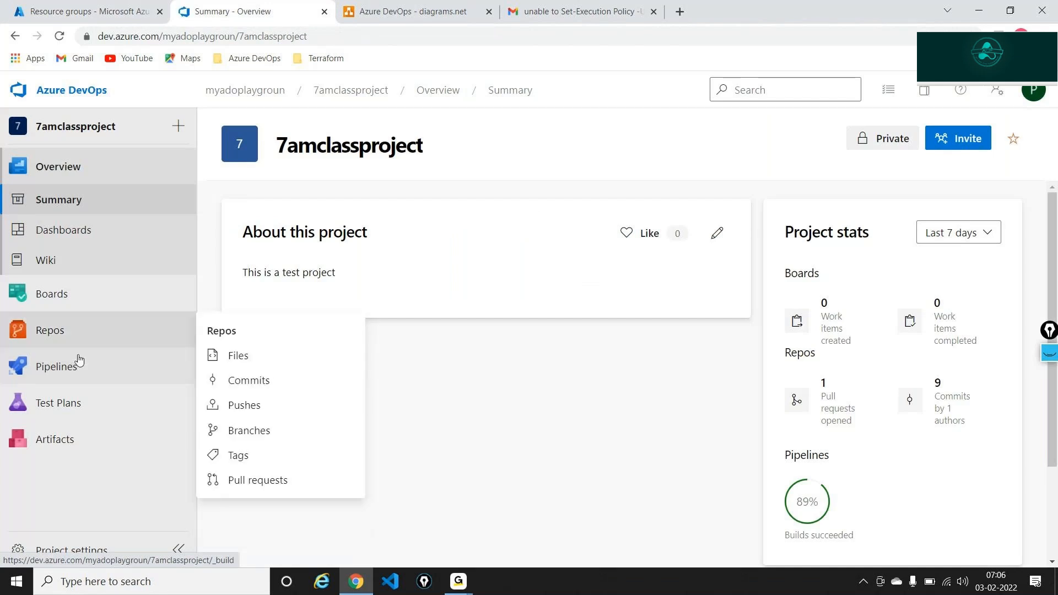
mouse_move(71, 349)
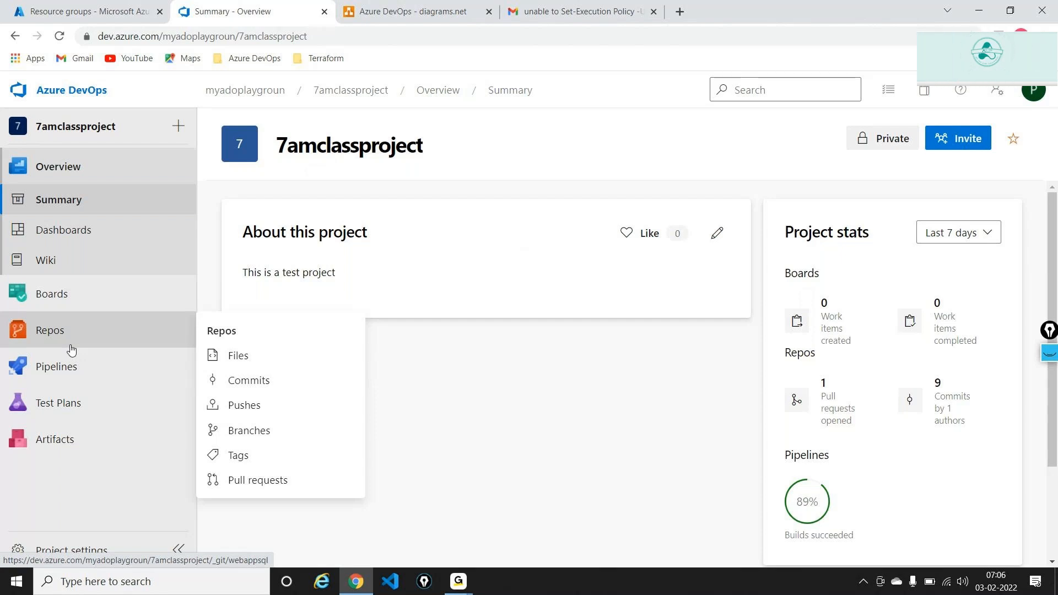
left_click(71, 350)
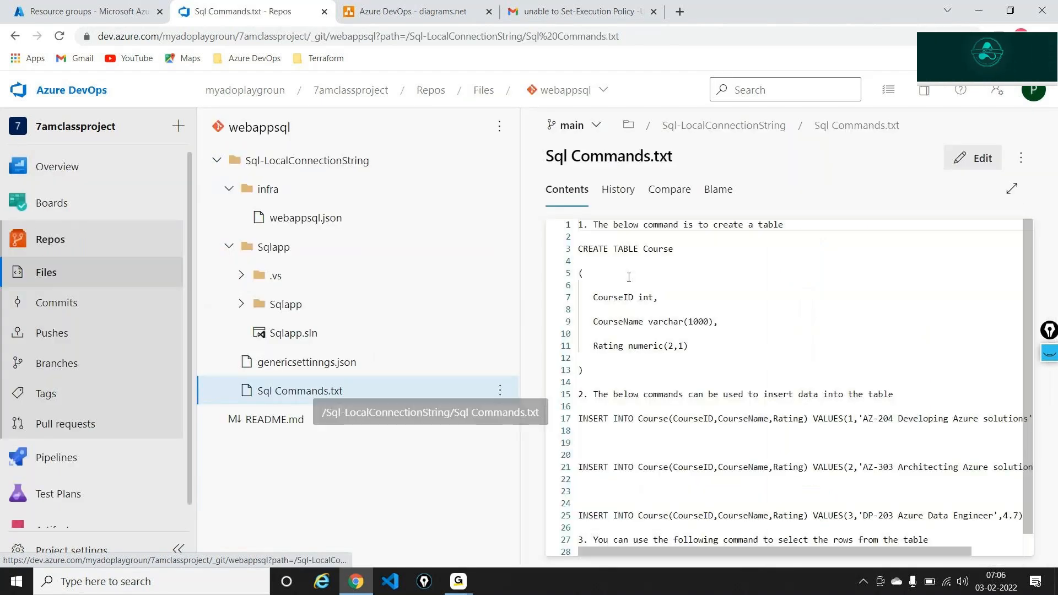
scroll(645, 282, "down", 1)
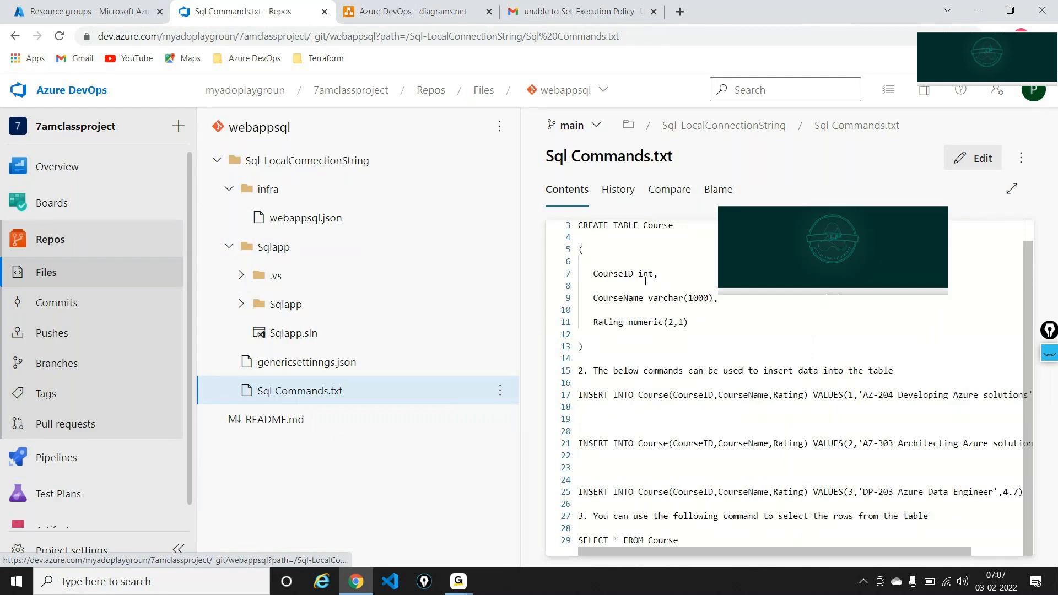
scroll(646, 282, "up", 1)
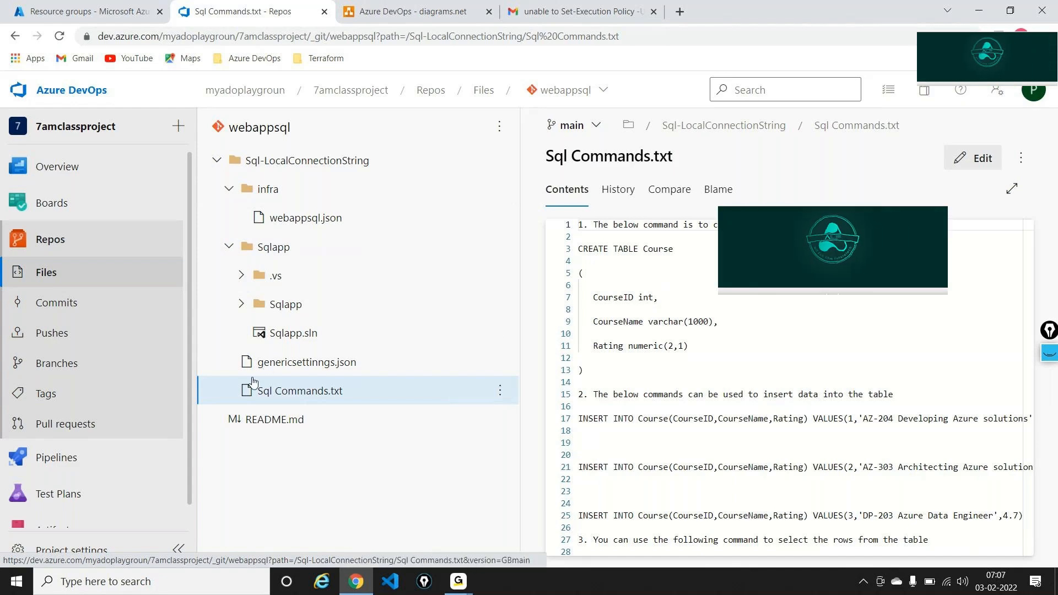
Step: Open the sql-webapp-build pipeline for editing
mouse_move(154, 458)
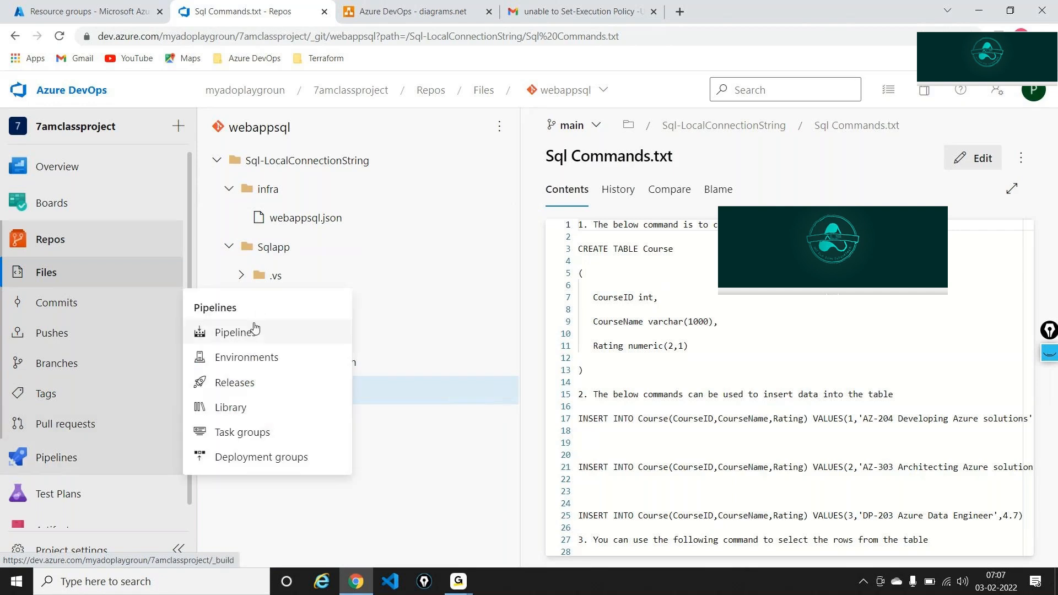
left_click(255, 331)
left_click(275, 294)
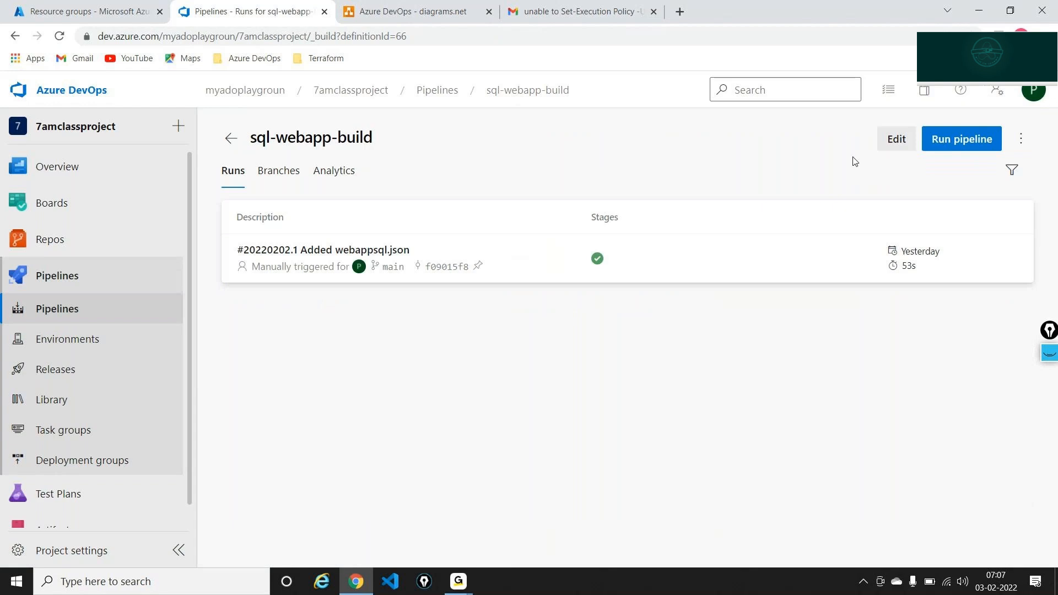
left_click(884, 149)
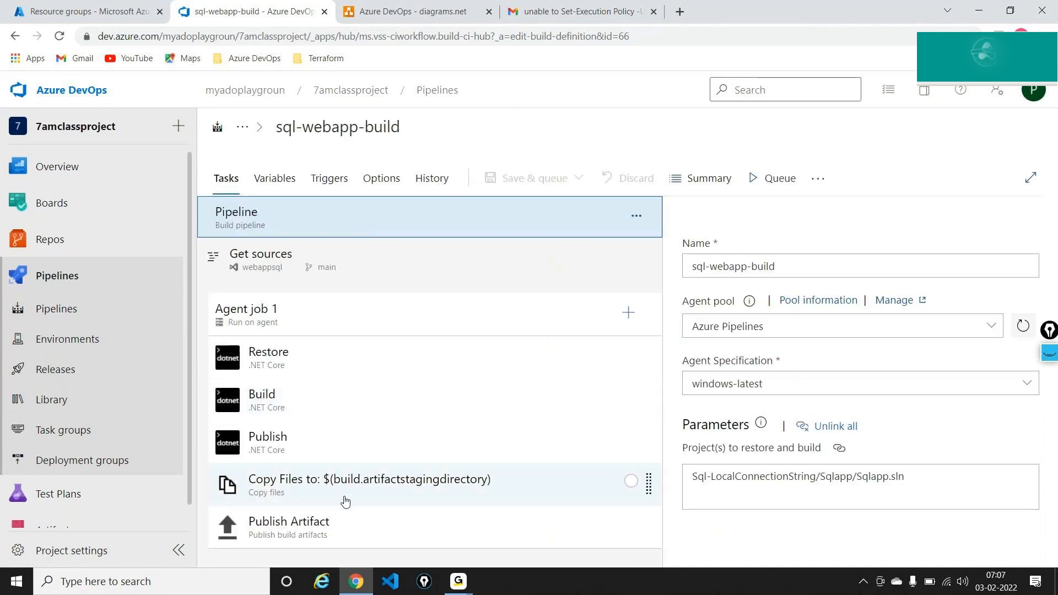
Step: Review the build pipeline's Copy Files task, checking its source folder, contents pattern and target folder
left_click(345, 498)
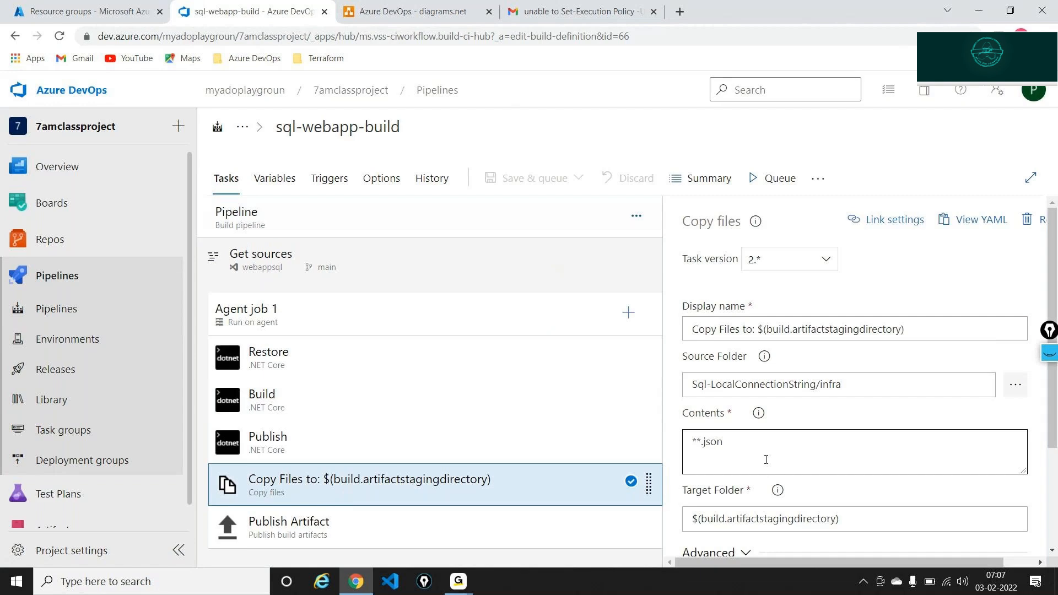
scroll(858, 386, "down", 3)
left_click(858, 380)
left_click_drag(856, 377, 674, 368)
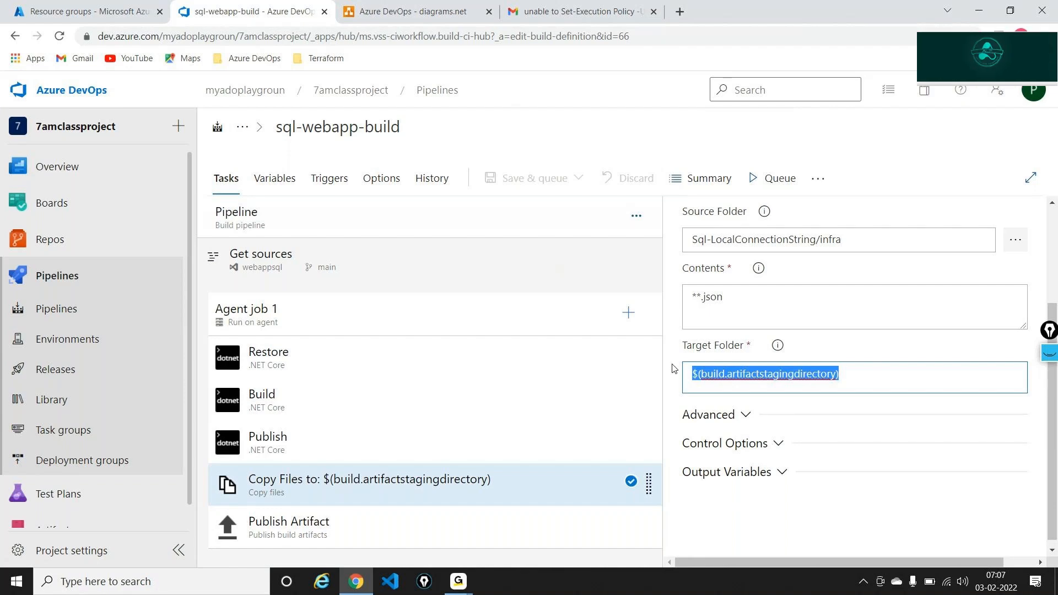
left_click(408, 357)
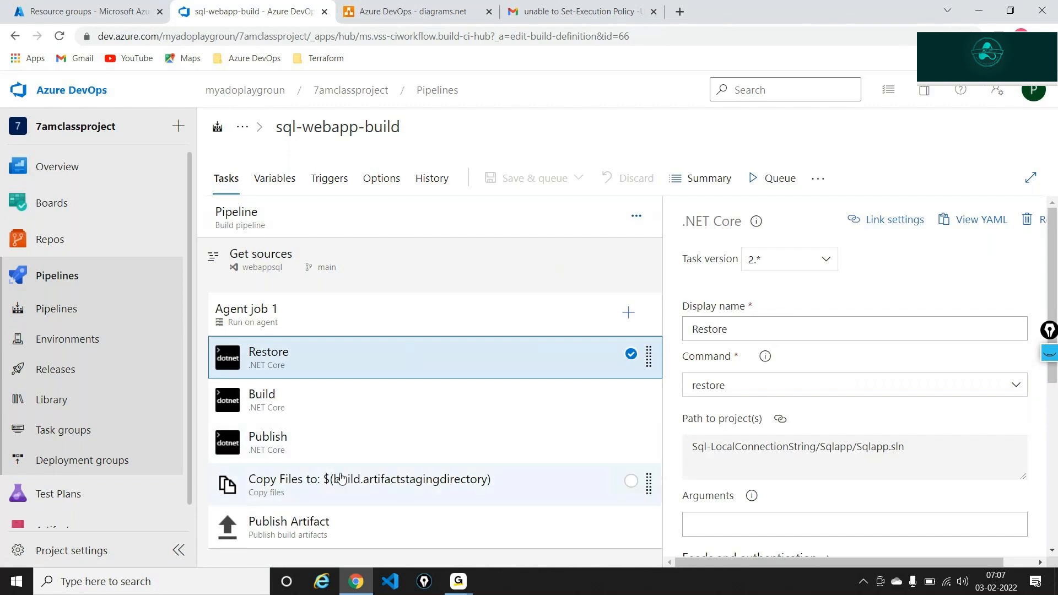
left_click(341, 480)
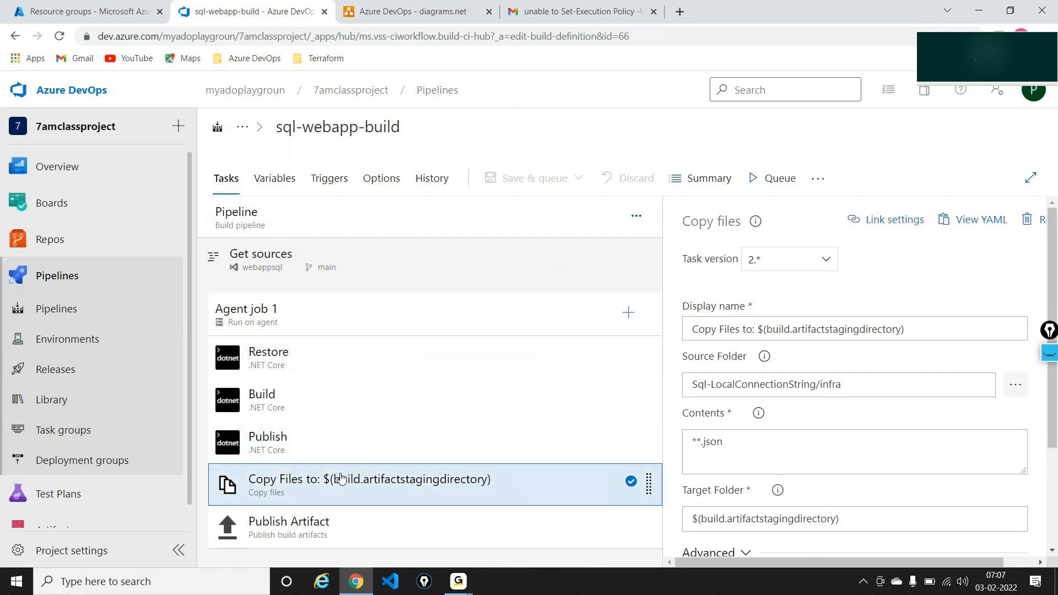
Step: Open the project's releases in a separate browser tab and show the development stage tasks of sql-webapp-release
middle_click(64, 365)
key("ctrl+Tab")
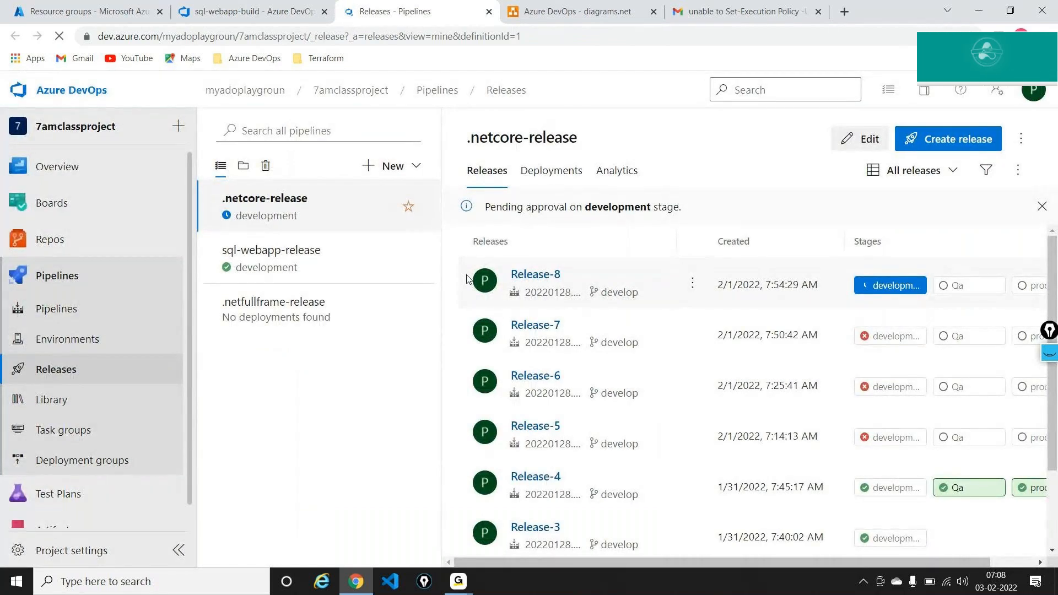
left_click(331, 258)
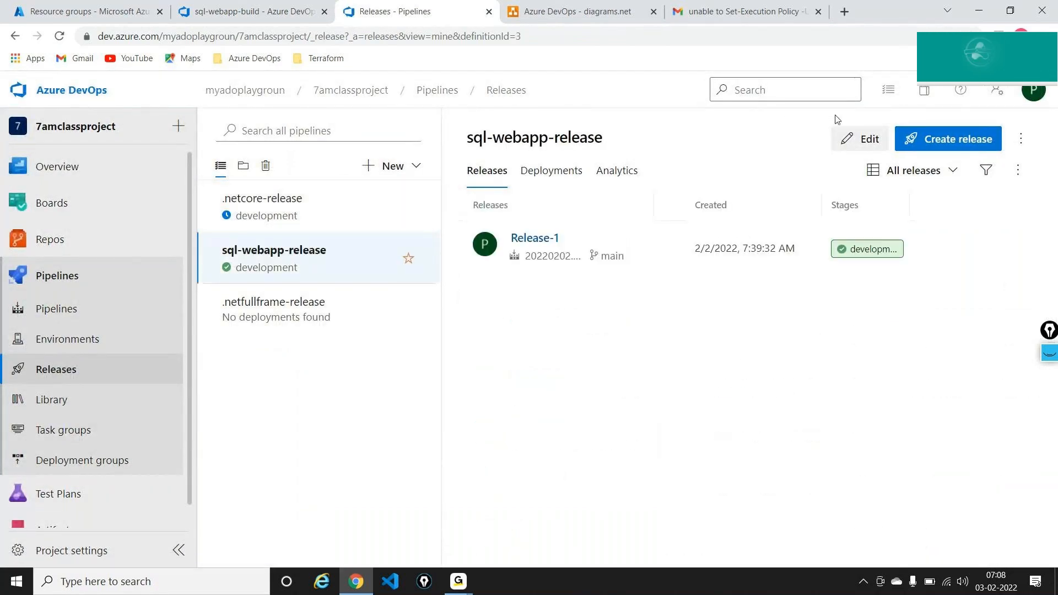
left_click(312, 243)
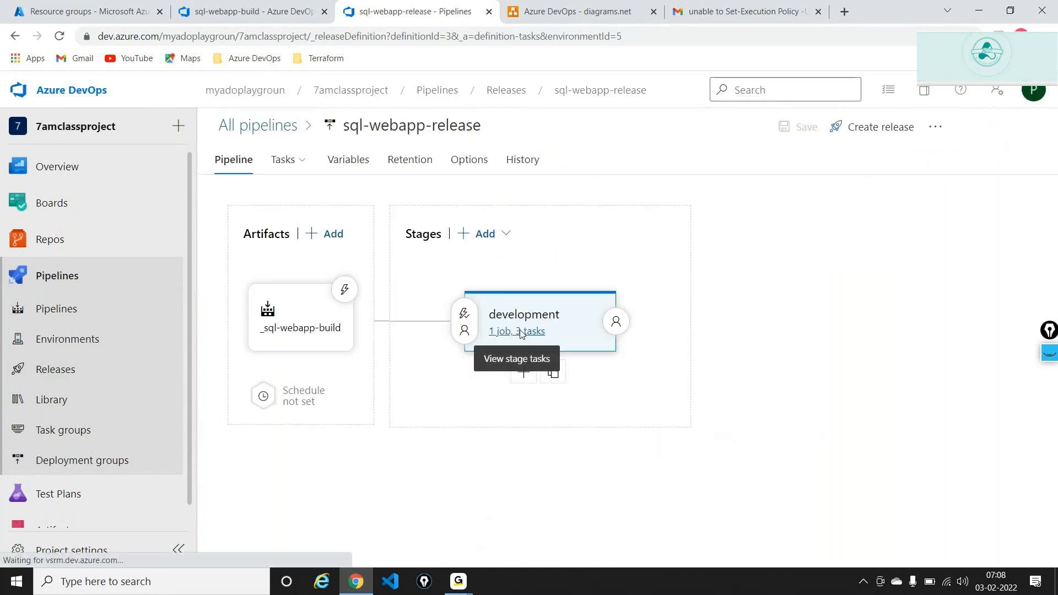
left_click(517, 331)
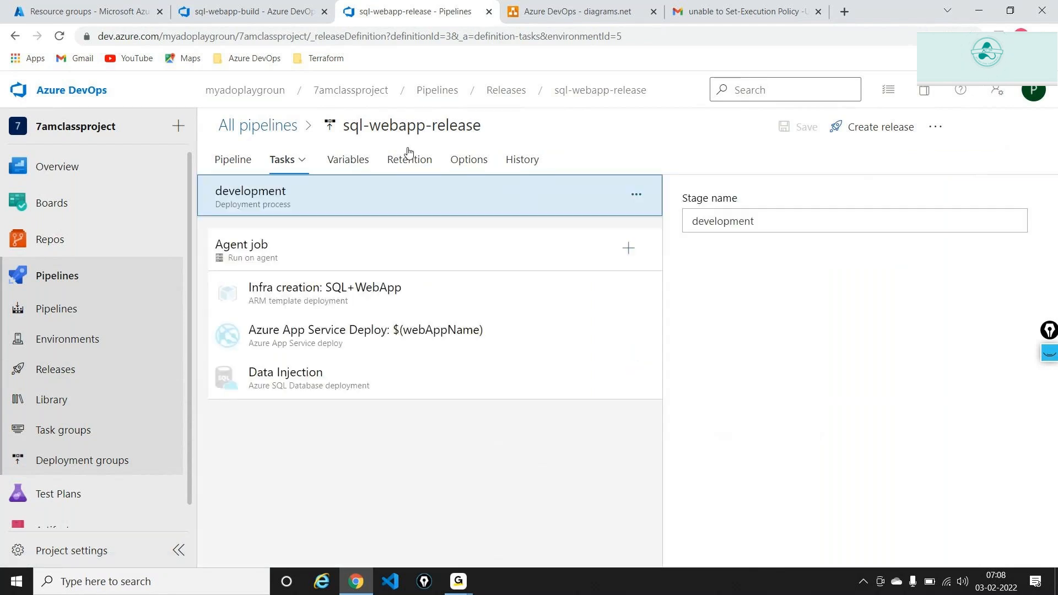
Step: Review the infra creation, App Service deploy and Data Injection tasks, including the inline SQL script and the login and password variables
left_click(347, 300)
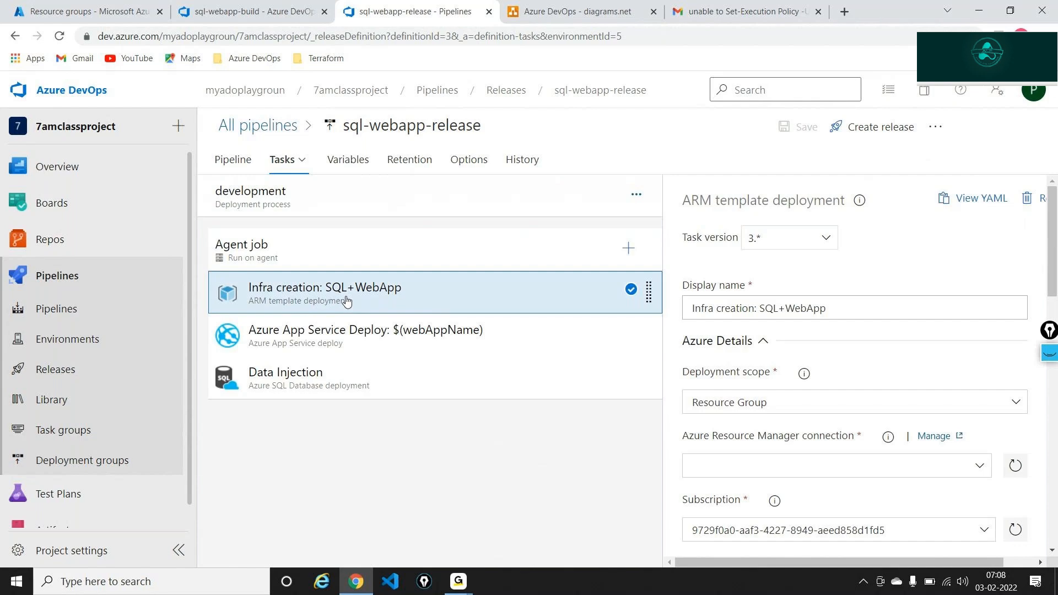
left_click(351, 329)
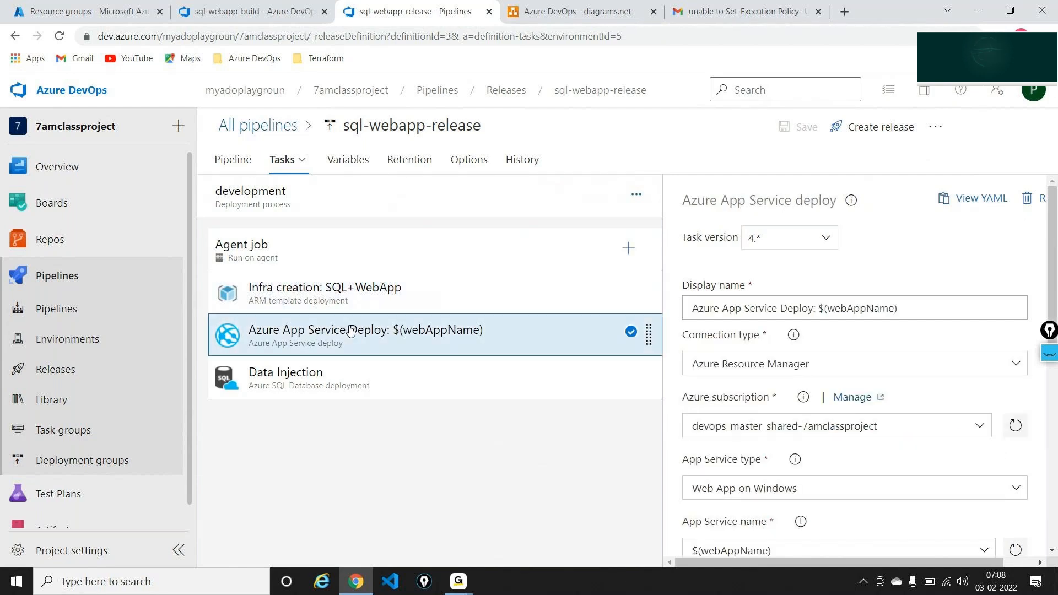
left_click(332, 379)
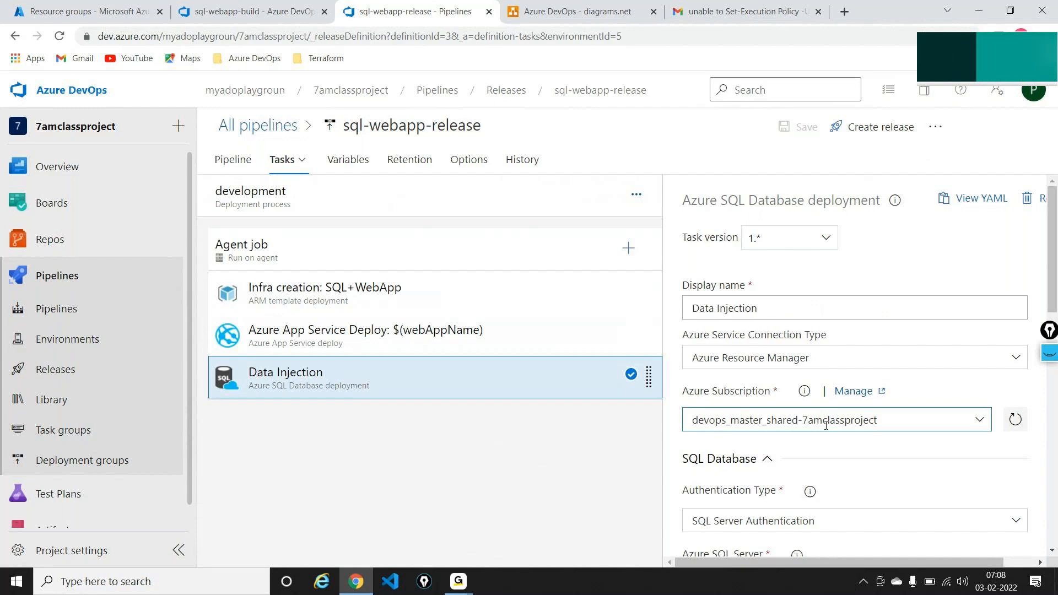
scroll(806, 309, "down", 10)
left_click(780, 254)
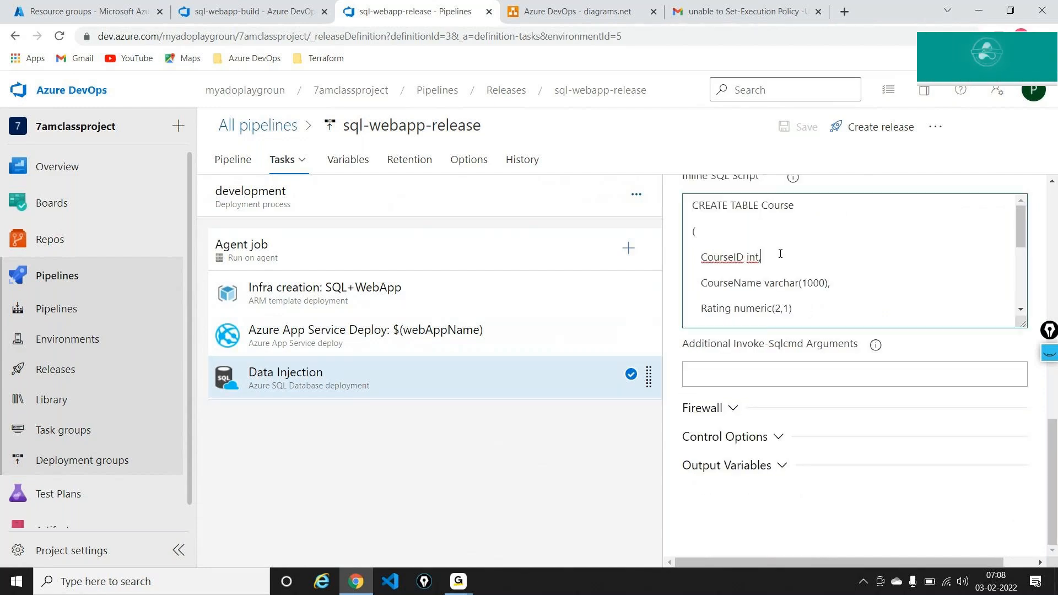
scroll(780, 253, "up", 1)
scroll(780, 254, "up", 6)
double_click(738, 252)
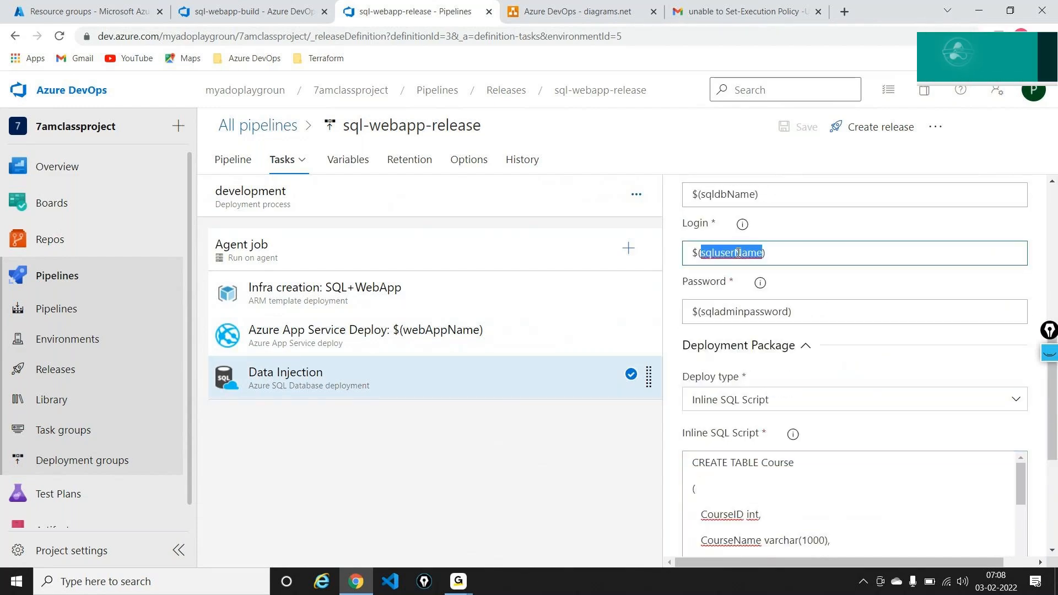
double_click(738, 311)
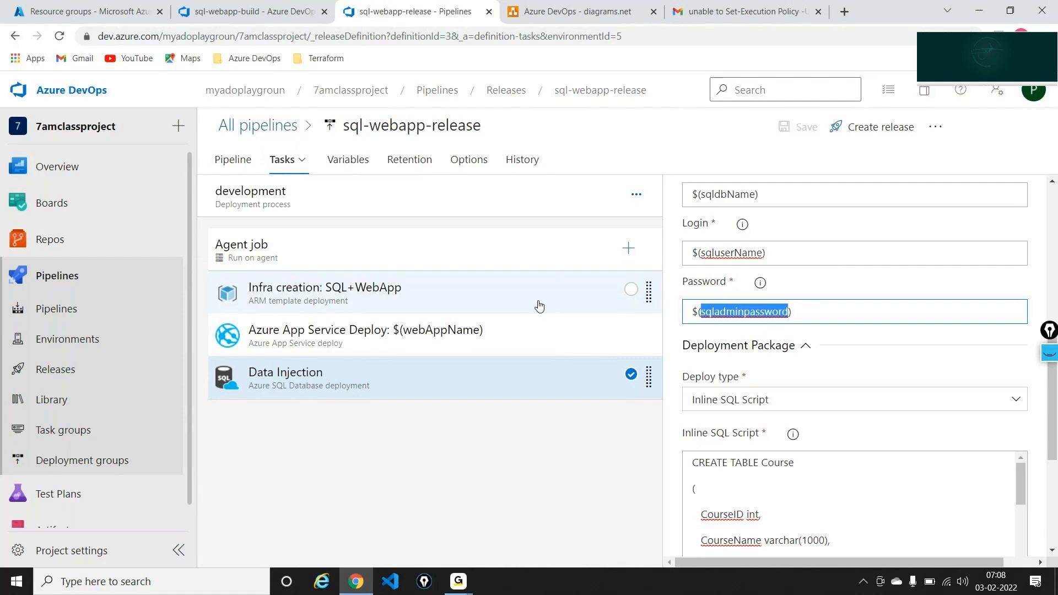
Step: Examine the release pipeline's variables, focusing on the env variable and its value
left_click(339, 161)
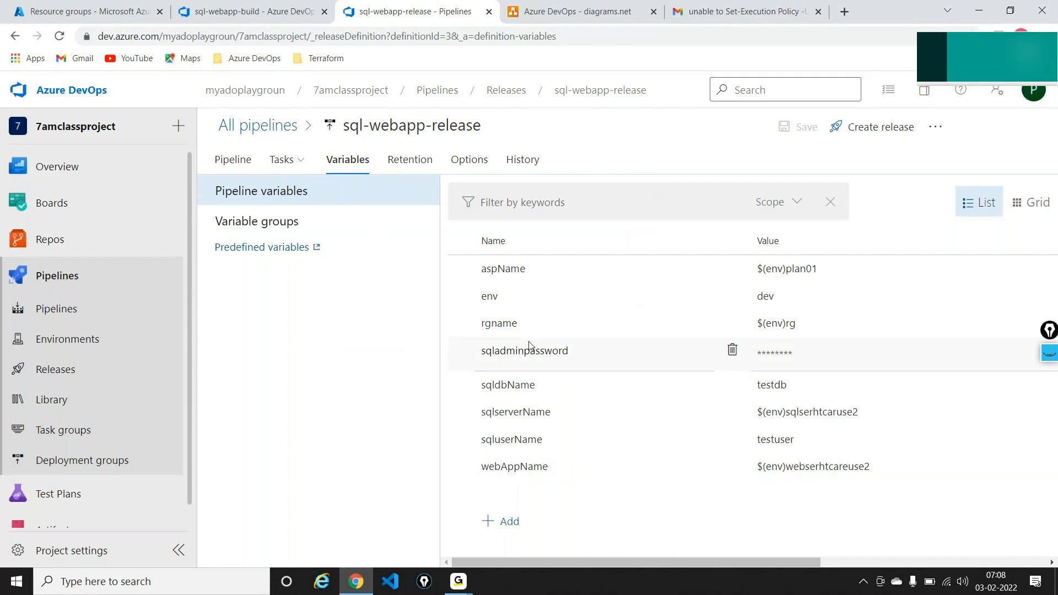
double_click(499, 295)
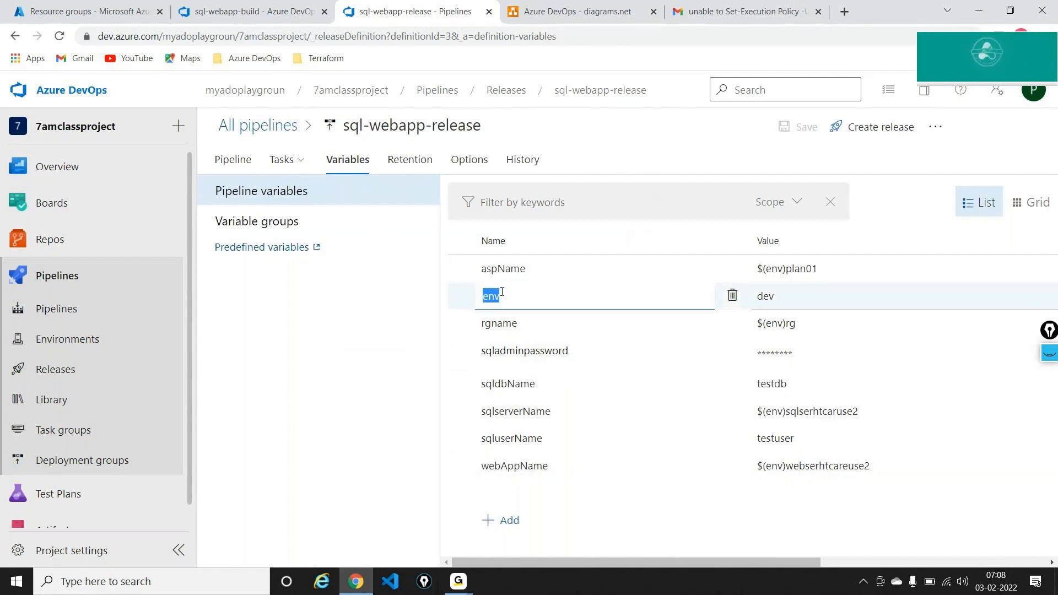
left_click(849, 297)
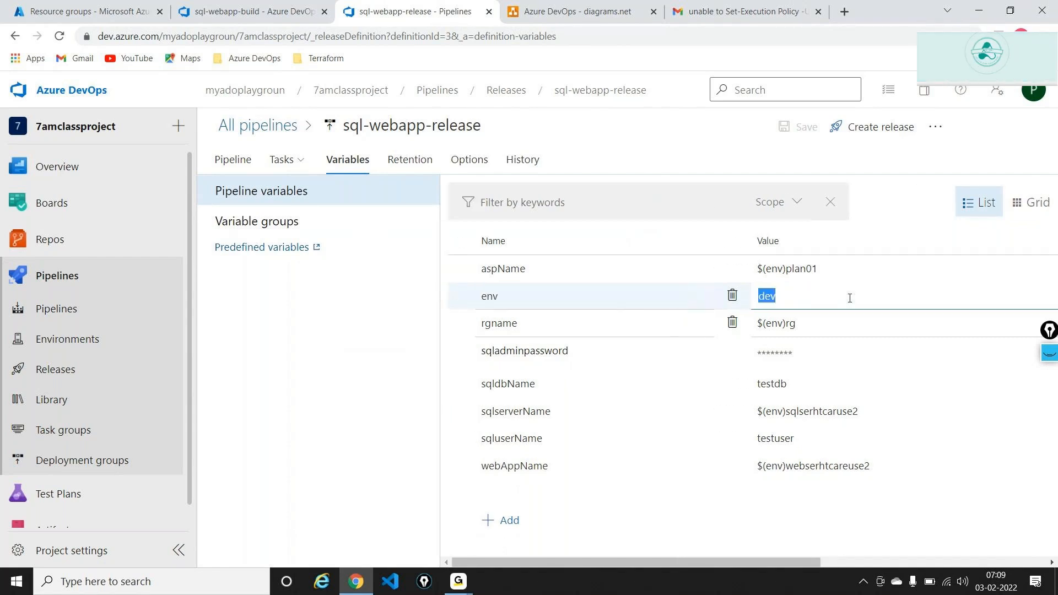
Step: Inspect the override template parameters of the development stage's infra creation task, then close them without changes
left_click(284, 160)
left_click(292, 193)
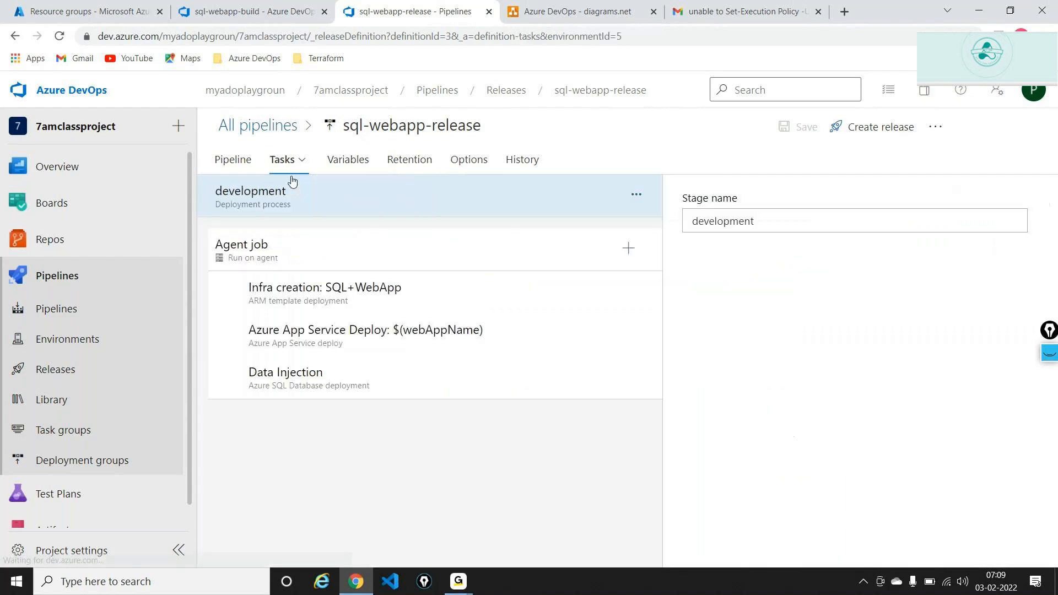
left_click(299, 303)
key("alt+Tab")
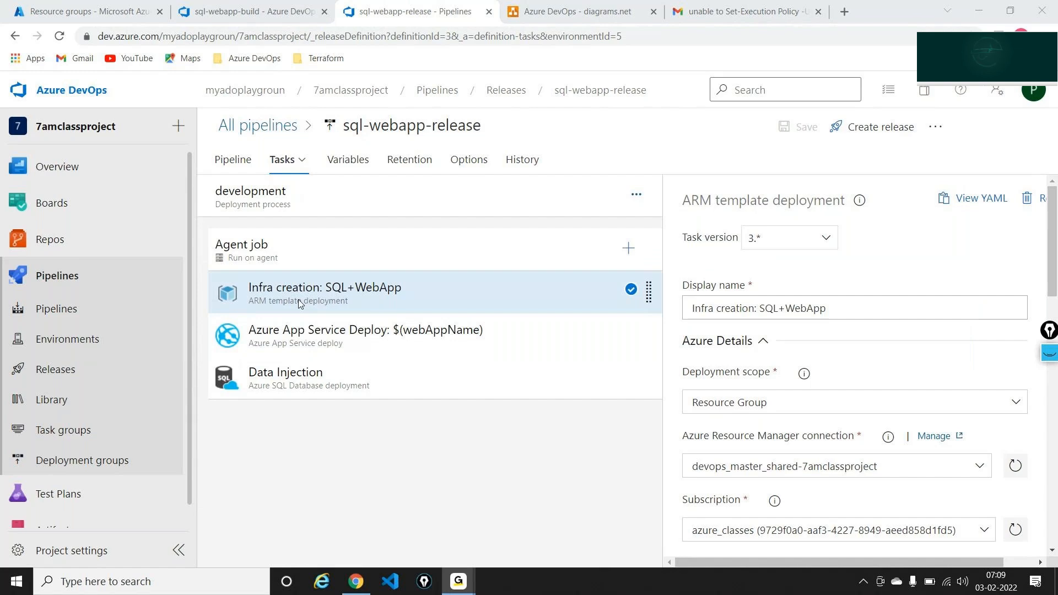
left_click(298, 301)
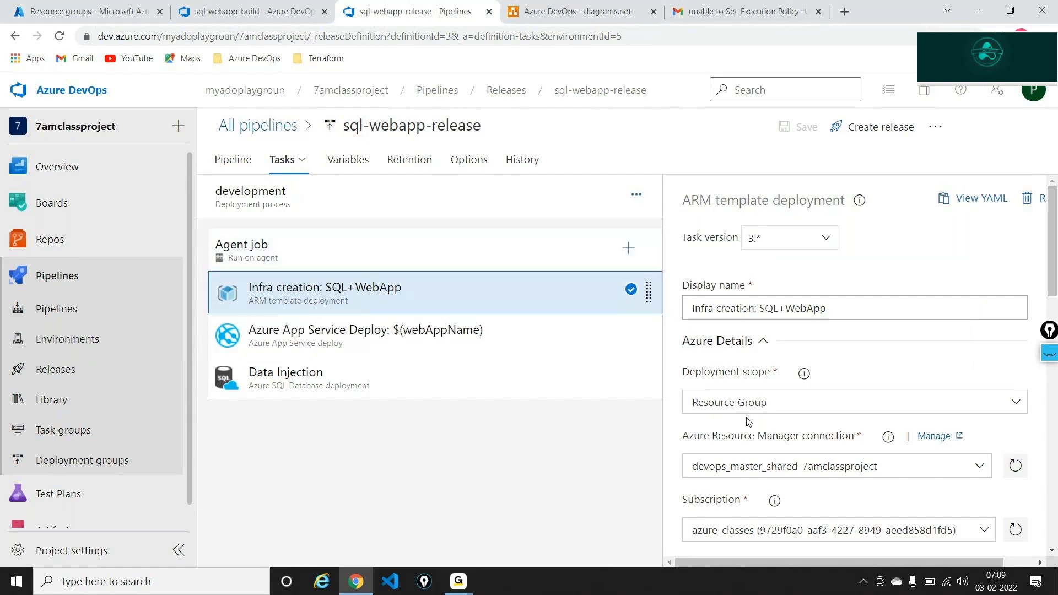
scroll(889, 426, "down", 10)
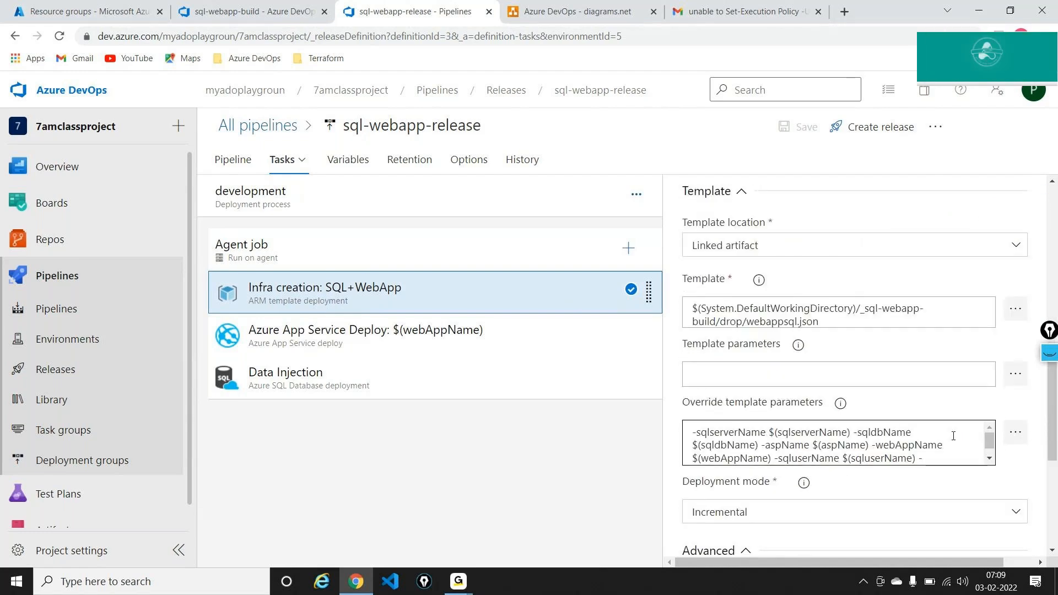
left_click(1015, 438)
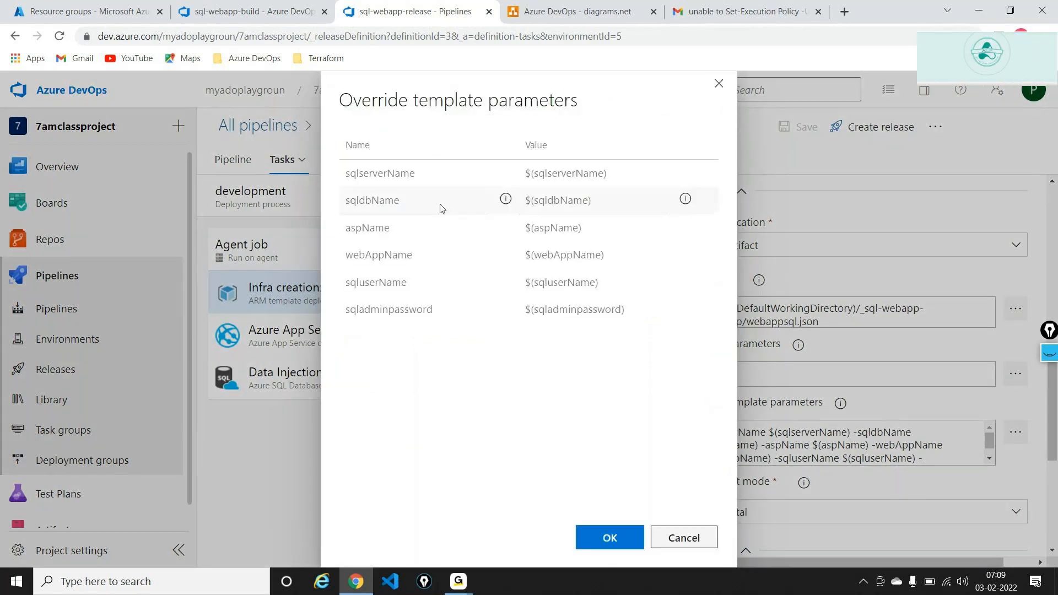
double_click(385, 310)
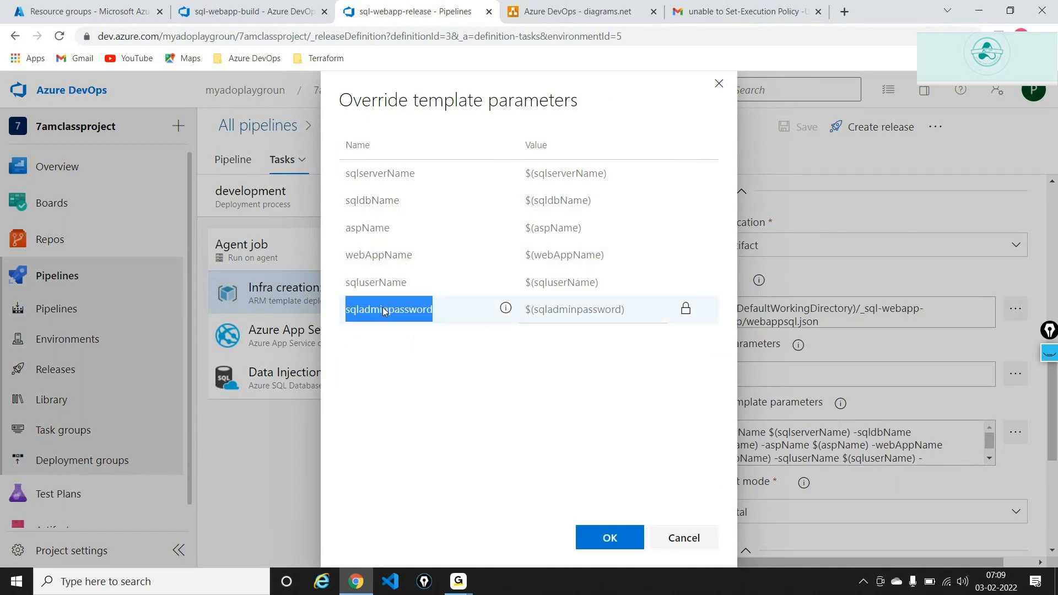
left_click(720, 84)
Step: Review the Data Injection task's SQL server, database, login and password variables and its inline SQL script, and reselect the infra creation task
left_click(606, 378)
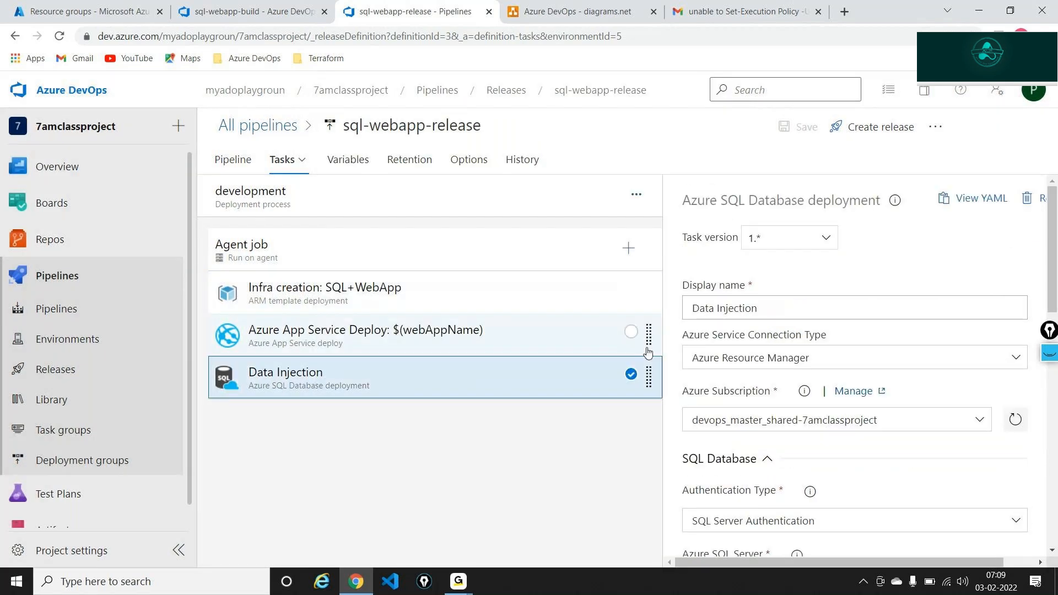
scroll(692, 374, "down", 7)
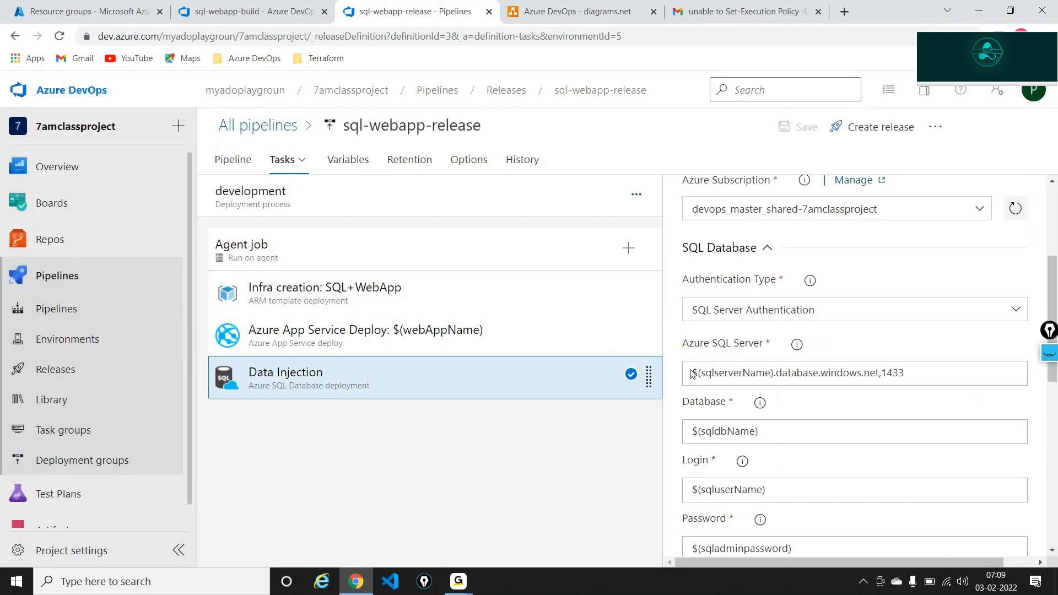
left_click(716, 376)
double_click(716, 375)
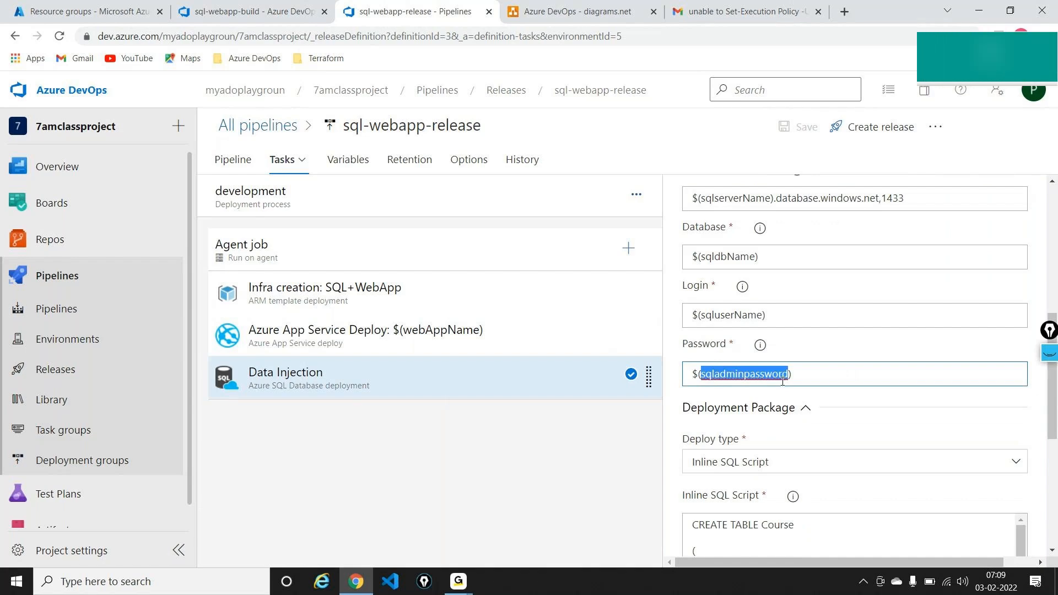
scroll(1020, 316, "down", 4)
left_click_drag(1020, 327, 1014, 294)
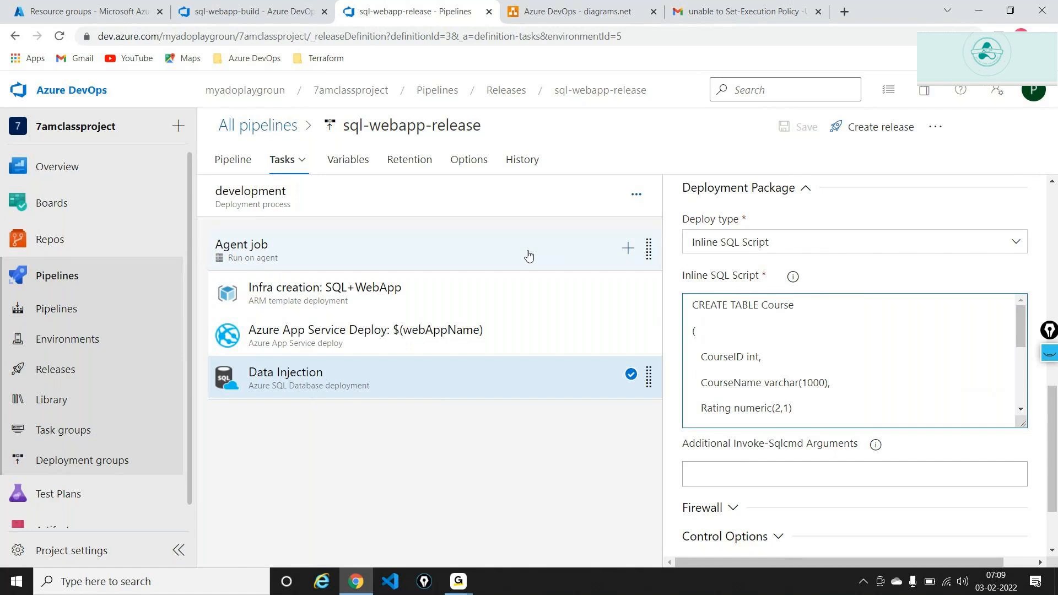
scroll(788, 330, "up", 6)
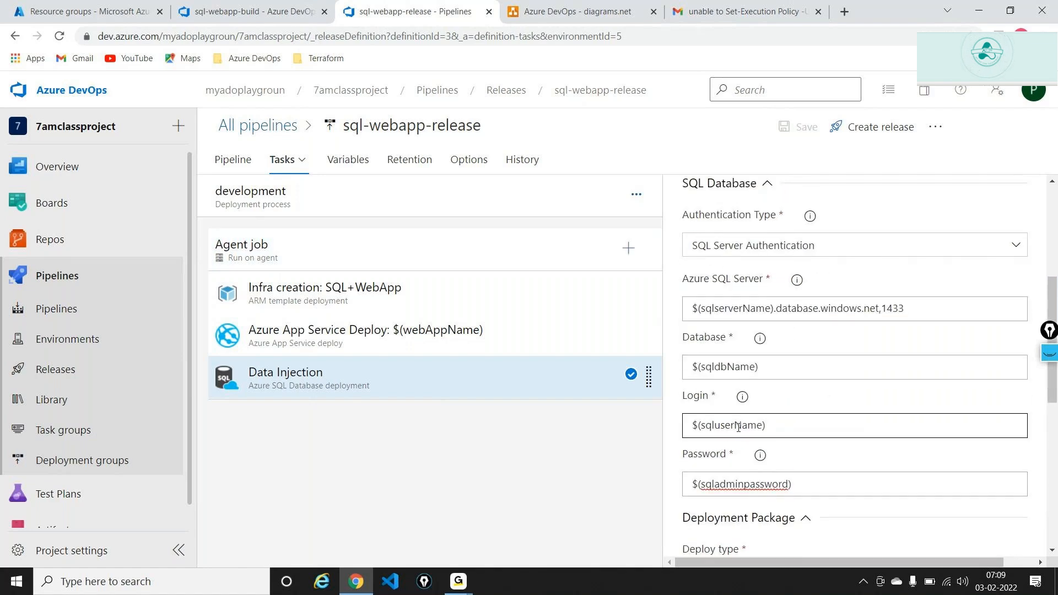
double_click(739, 426)
double_click(741, 485)
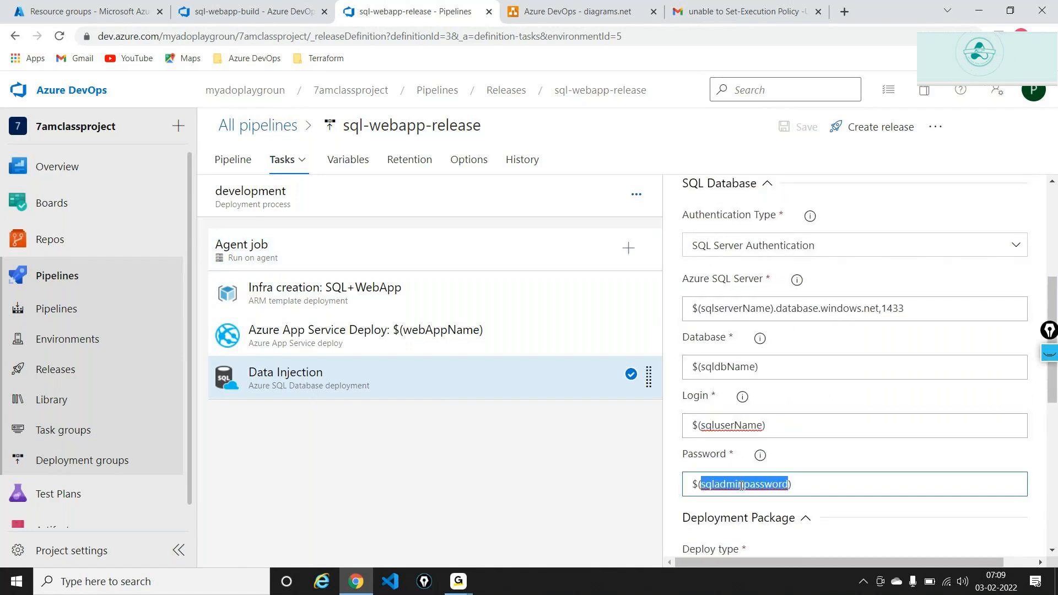
key("alt+Tab")
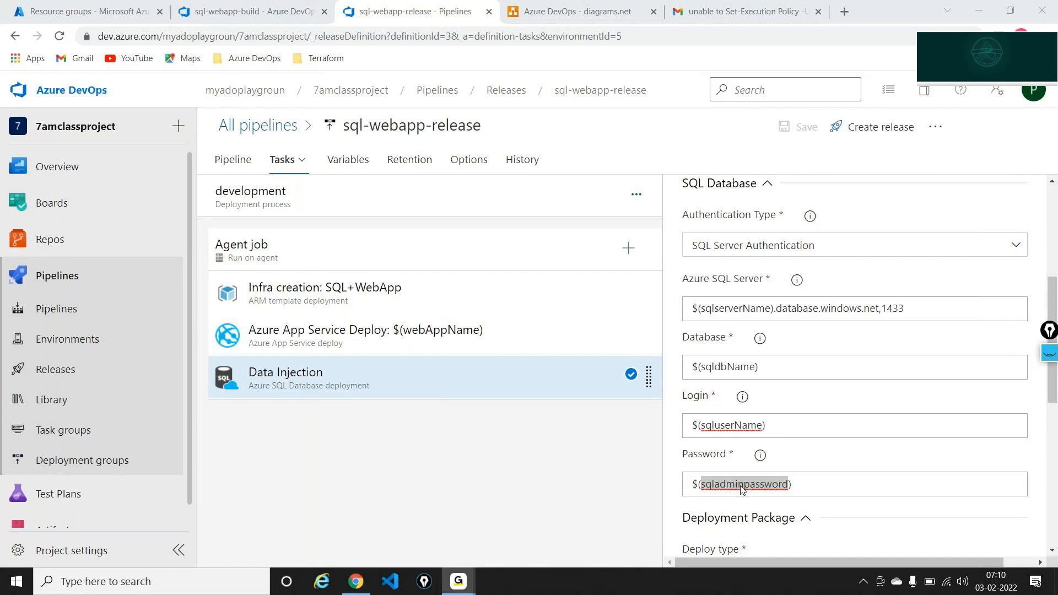
key("alt+Tab")
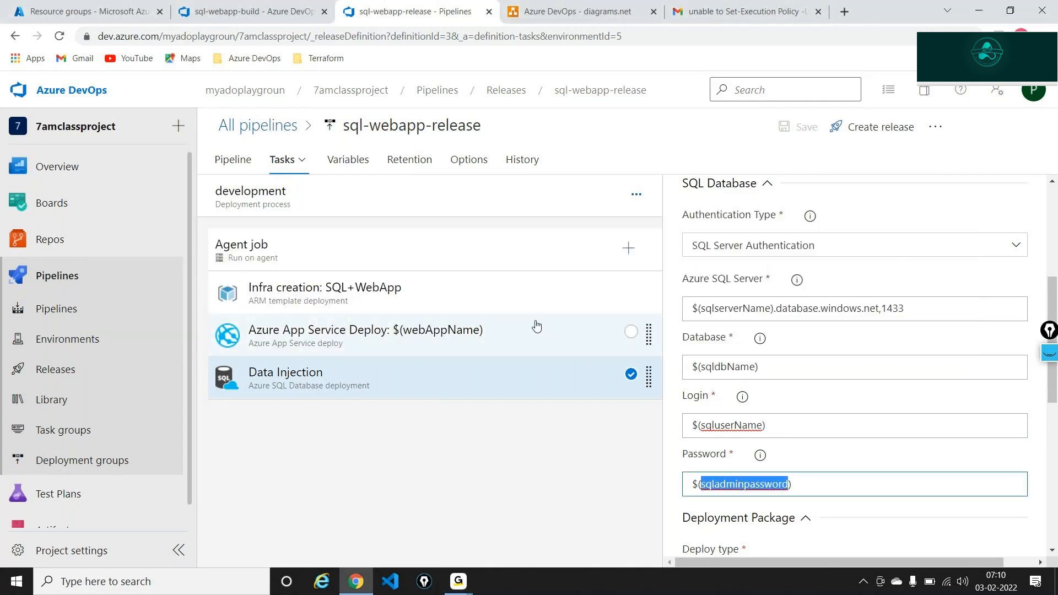
left_click(540, 292)
Step: Switch to the Azure DevOps diagram in diagrams.net and examine the web app and SQL database shapes
left_click(582, 5)
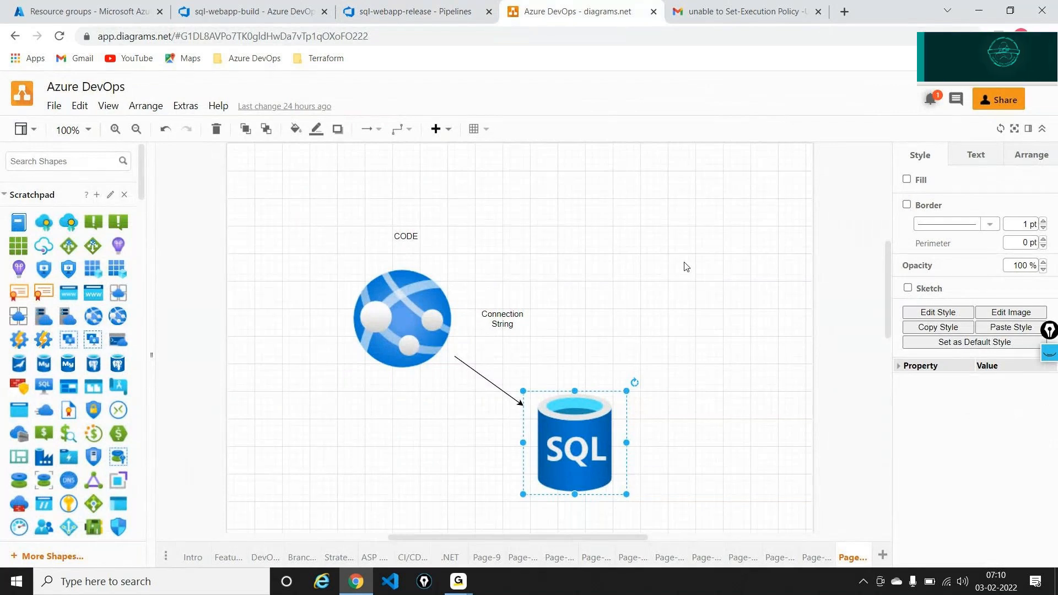
left_click(420, 337)
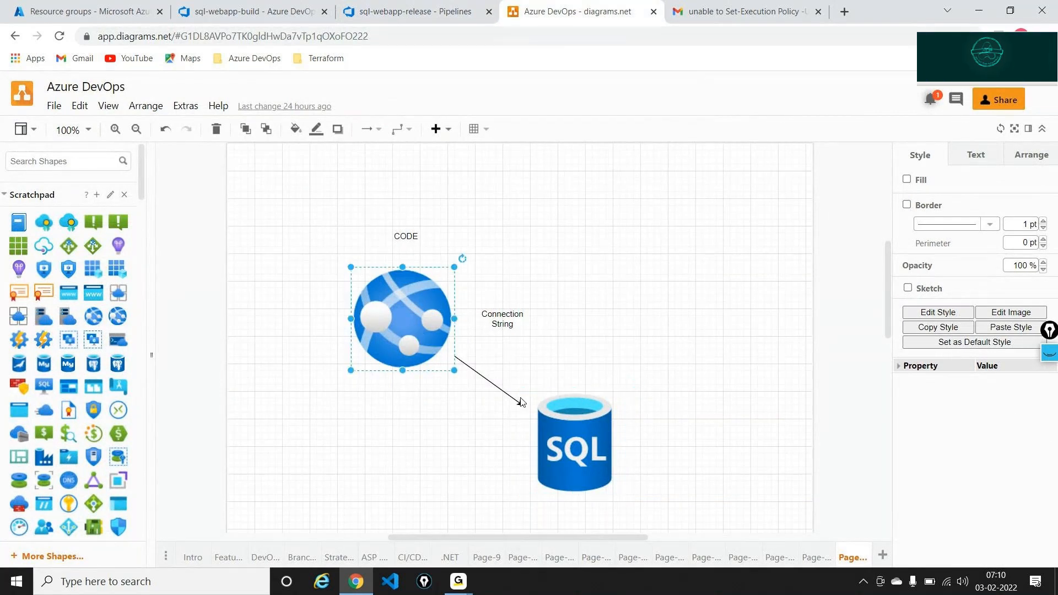
left_click(587, 456)
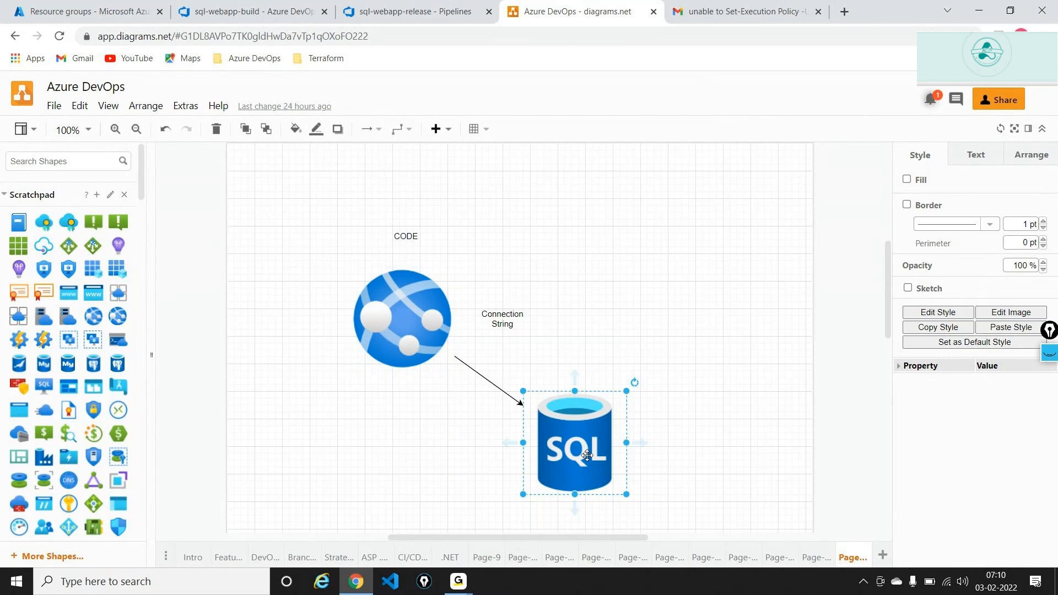
left_click(416, 335)
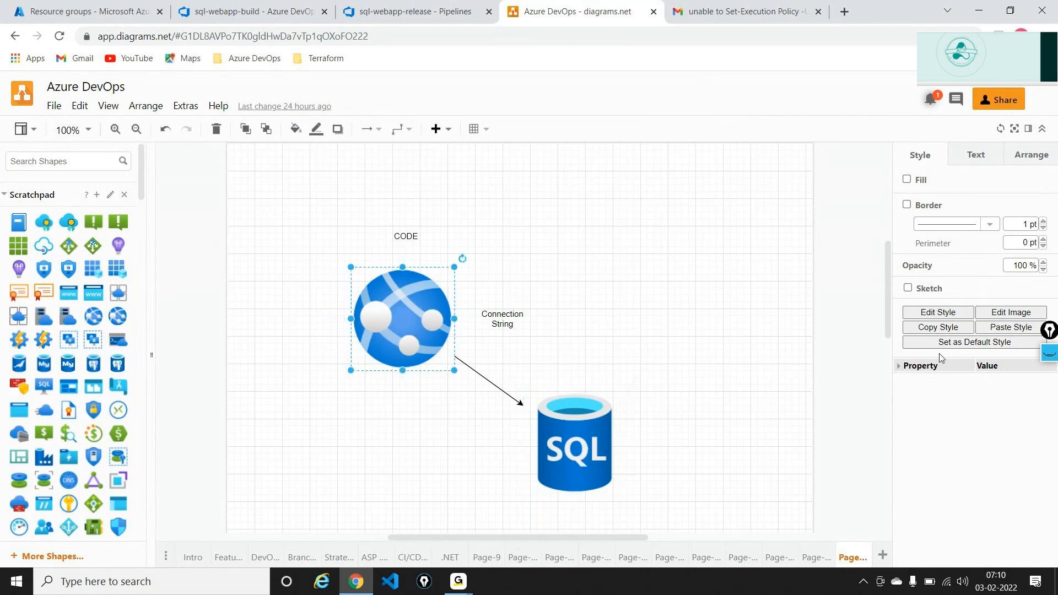
Step: Annotate the Connection String label with a circle, arrows and the handwritten words "userId" and "password", and clear the drawing
left_click(1050, 354)
left_click(1049, 387)
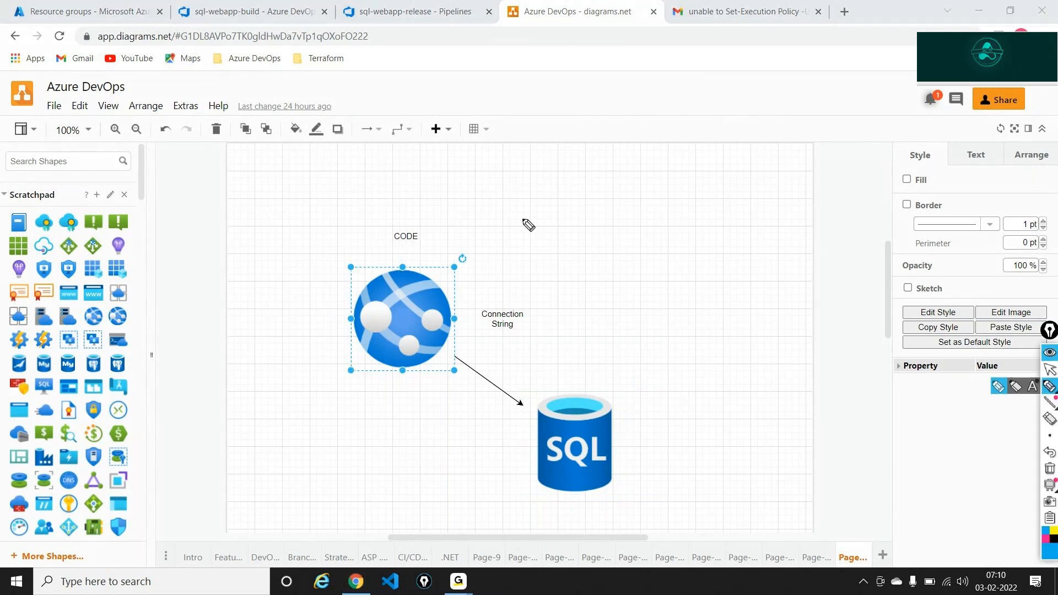
mouse_move(517, 220)
left_mouse_down()
mouse_move(517, 293)
mouse_move(524, 286)
mouse_move(481, 329)
mouse_move(524, 335)
mouse_move(588, 288)
left_mouse_up()
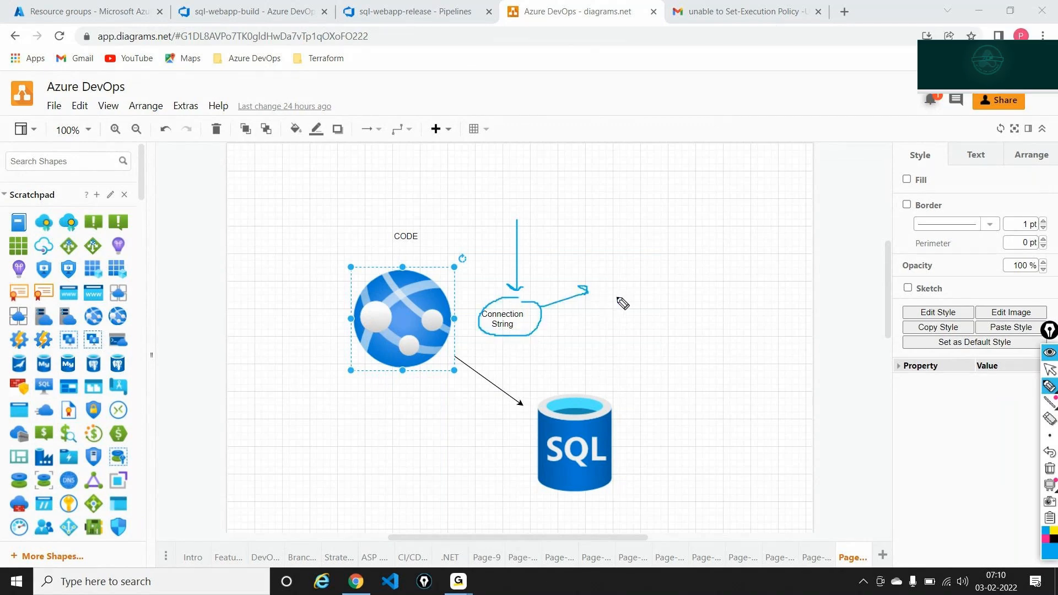
left_click_drag(605, 274, 671, 255)
left_click_drag(677, 222, 694, 256)
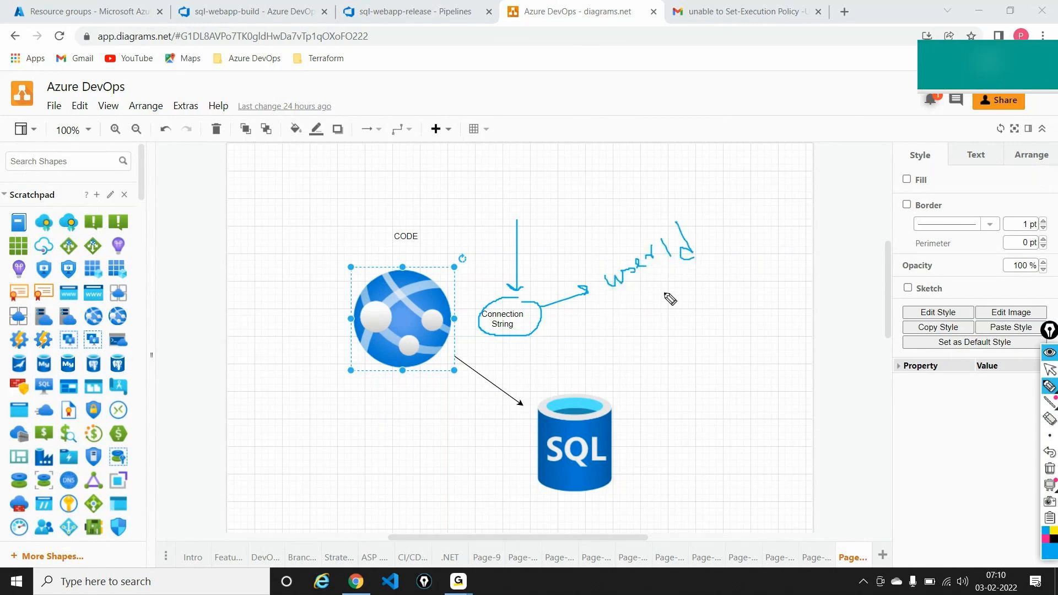
mouse_move(660, 293)
left_mouse_down()
mouse_move(665, 310)
mouse_move(779, 254)
left_mouse_up()
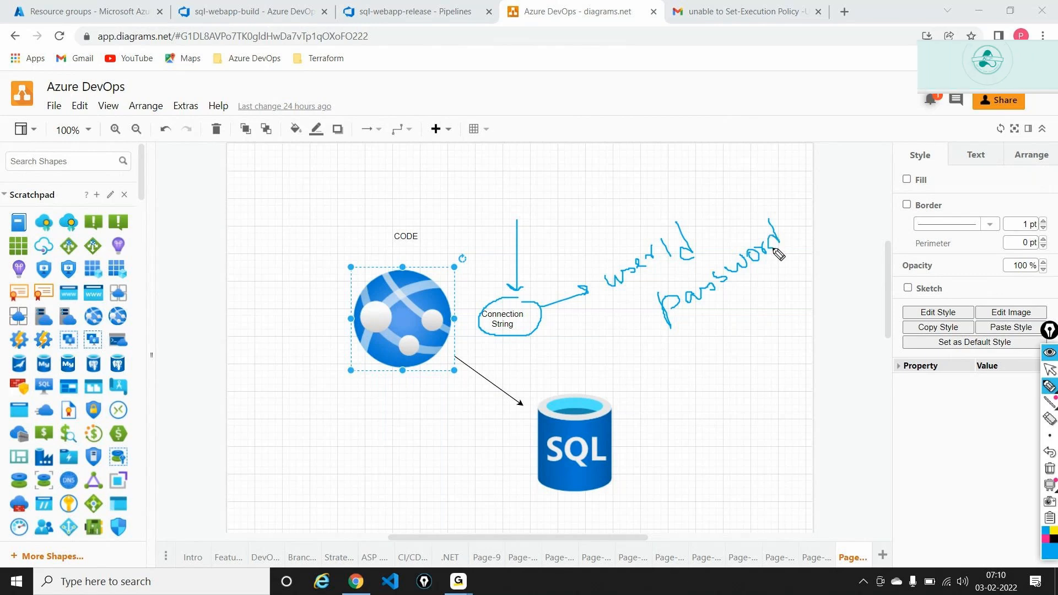
mouse_move(1053, 484)
left_click(1050, 353)
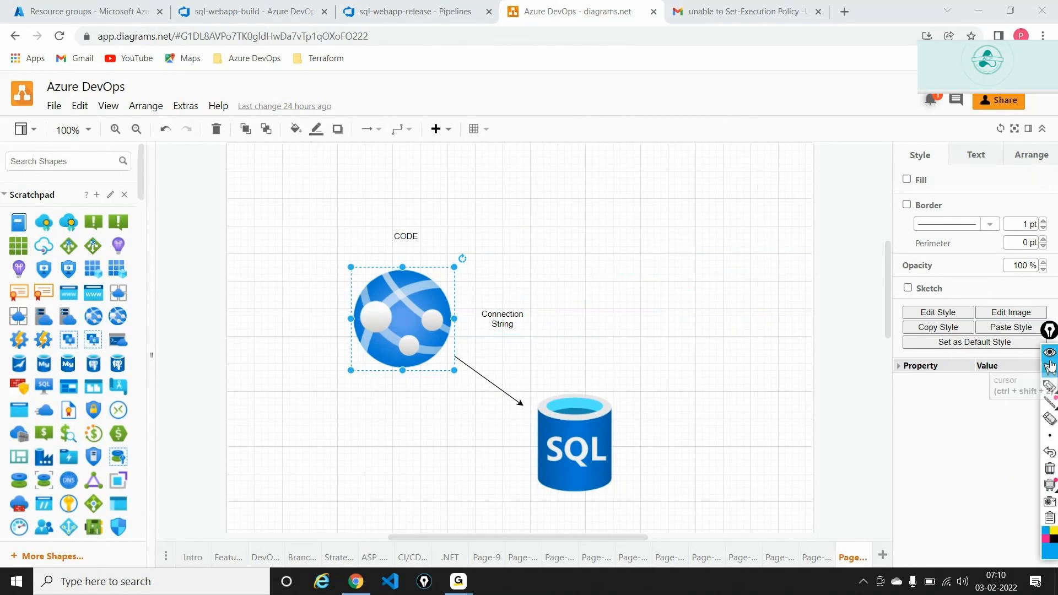
Step: Return to sql-webapp-release and review its pipeline variables sqladminpassword, sqlserverName and sqluserName, including the password's lock and scope
left_click(431, 7)
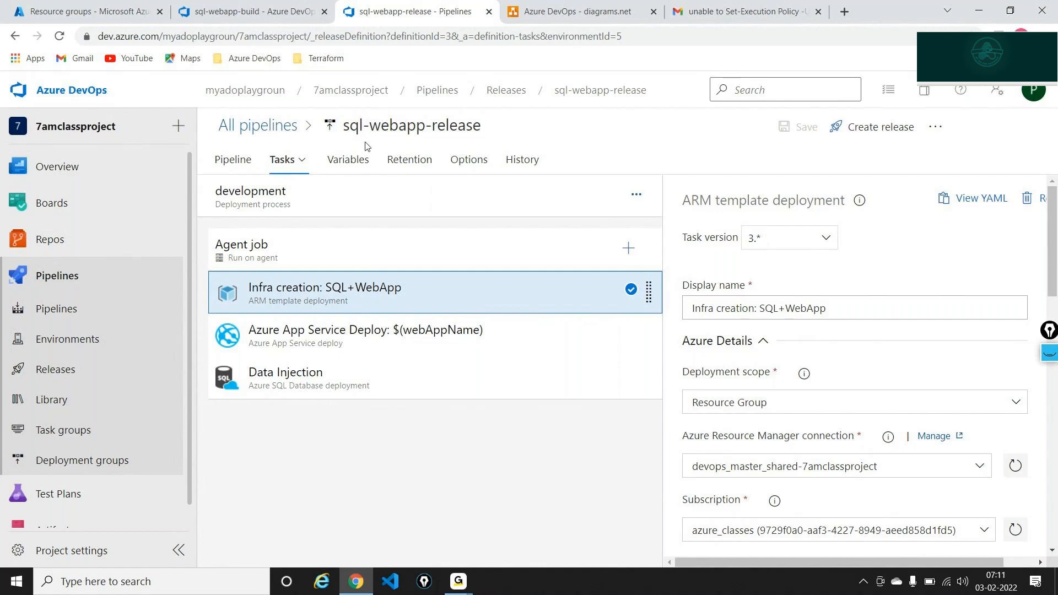
left_click(364, 160)
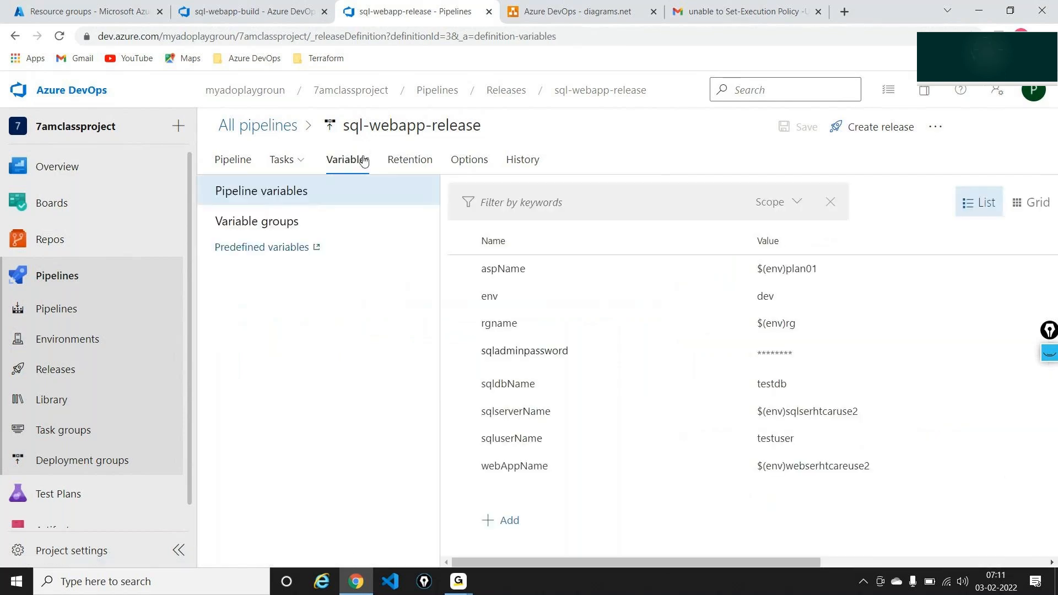
left_click(546, 355)
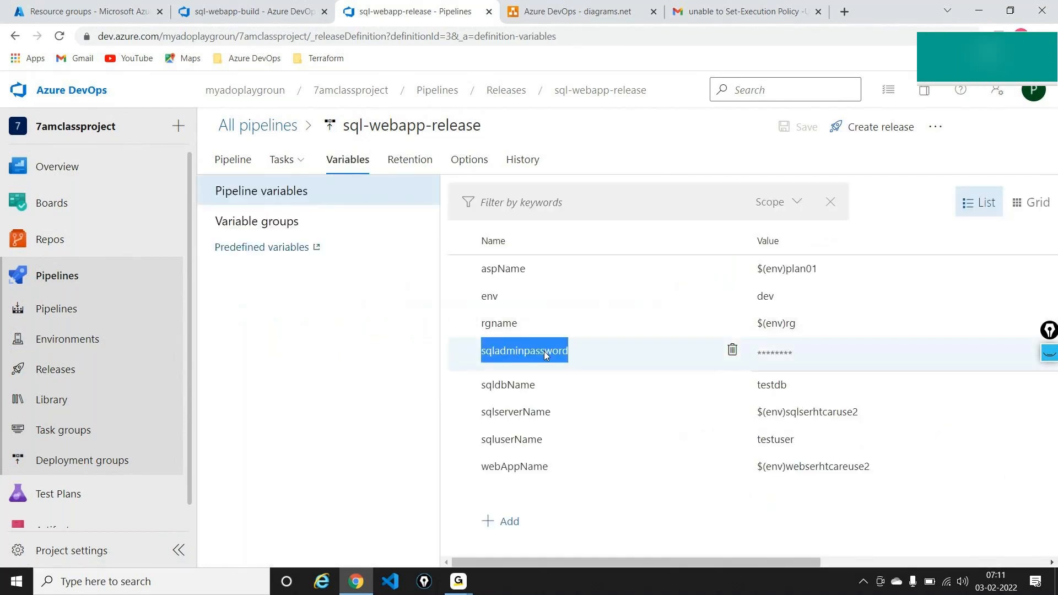
left_click(545, 406)
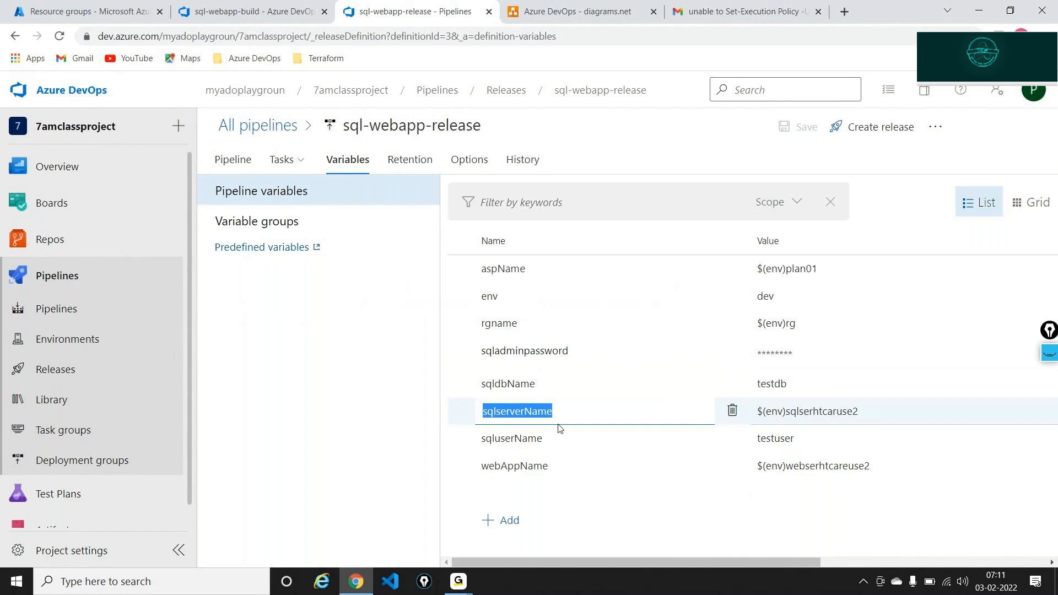
left_click(521, 354)
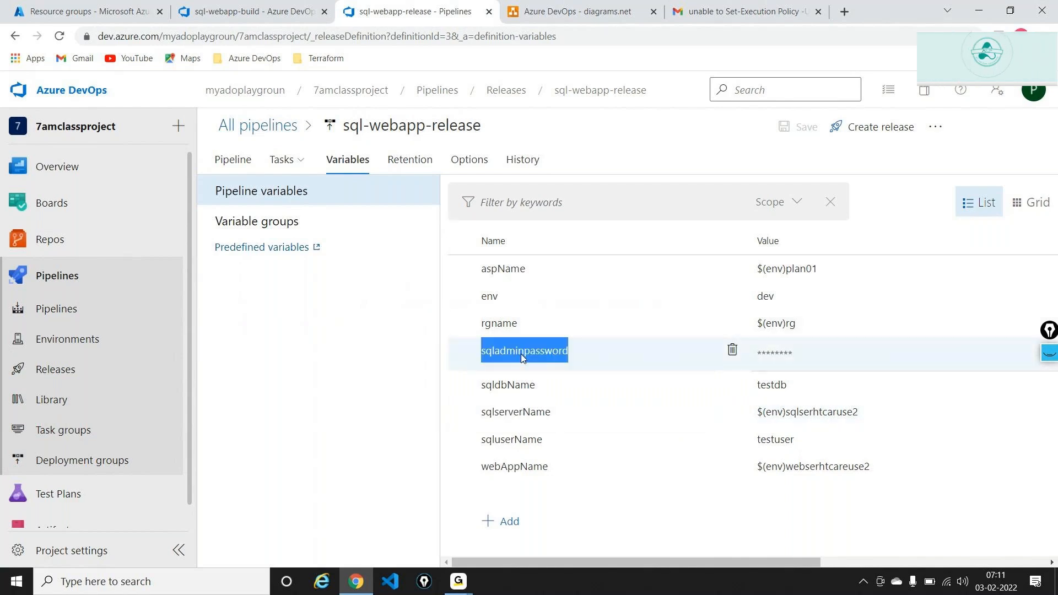
left_click(530, 449)
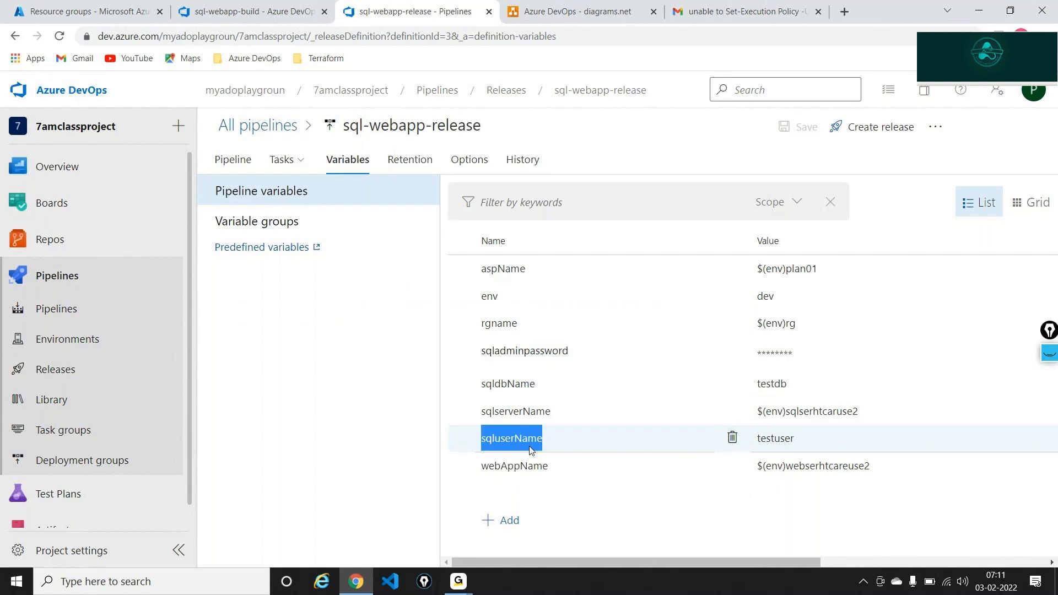
left_click(575, 356)
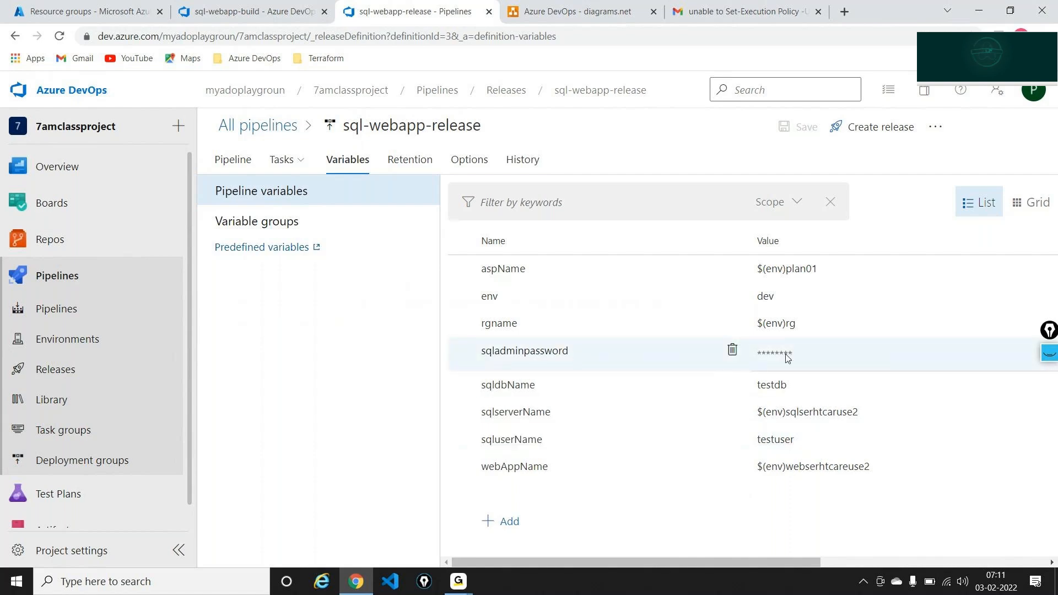
scroll(787, 358, "right", 5)
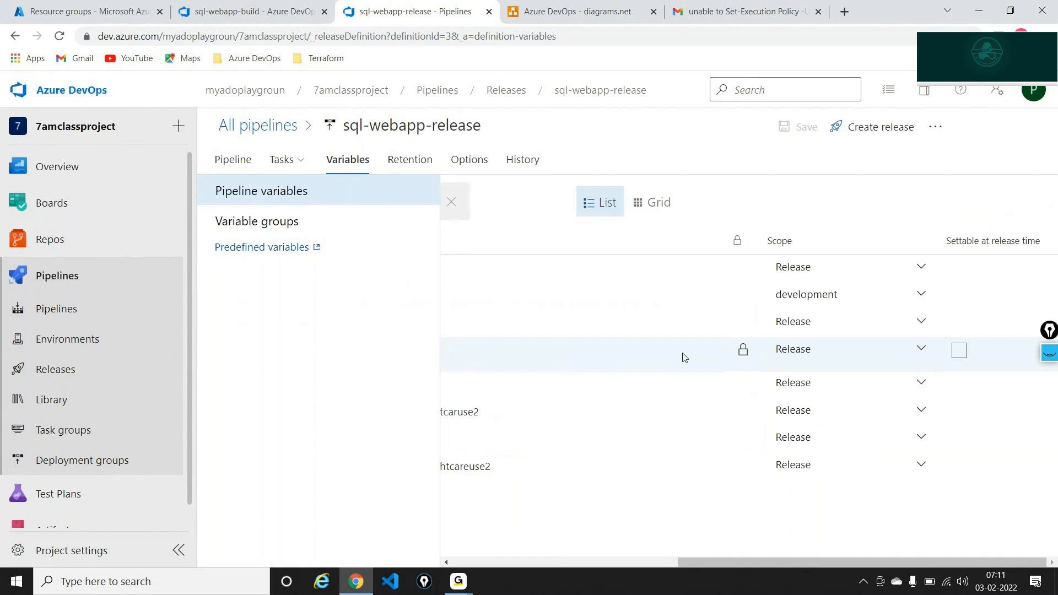
scroll(711, 357, "left", 5)
Step: Circle the sqladminpassword variable and its masked value with the pen, and write "Encrypted" with arrows pointing to the variable
left_click(1053, 357)
left_click(1054, 389)
mouse_move(551, 332)
left_mouse_down()
mouse_move(468, 348)
mouse_move(541, 382)
mouse_move(574, 342)
mouse_move(544, 330)
left_mouse_up()
mouse_move(760, 338)
left_mouse_down()
mouse_move(728, 370)
mouse_move(801, 376)
mouse_move(764, 338)
left_mouse_up()
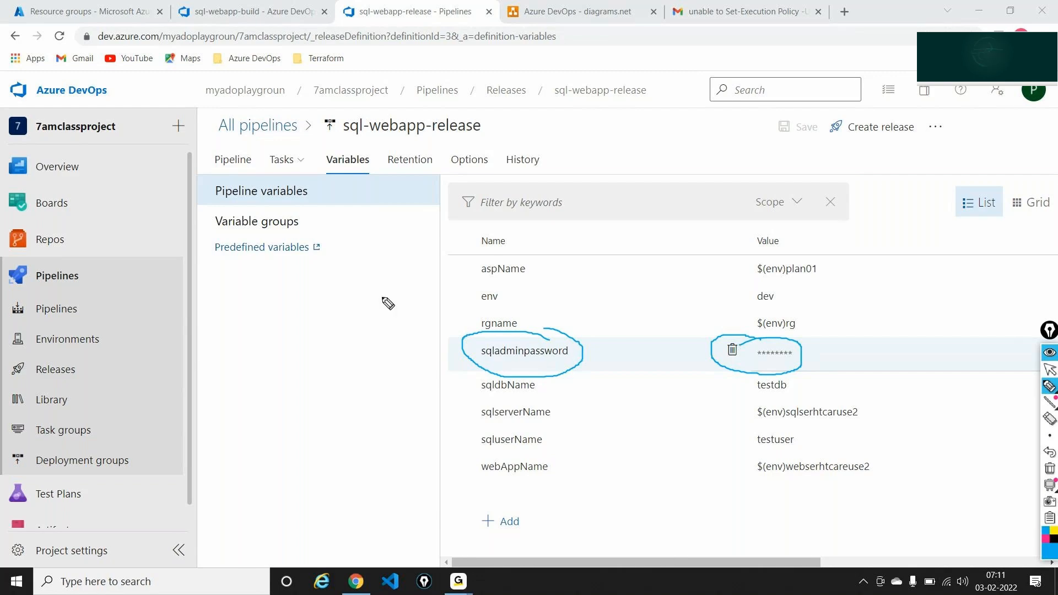
mouse_move(240, 334)
left_mouse_down()
mouse_move(257, 353)
mouse_move(244, 319)
mouse_move(278, 338)
mouse_move(304, 326)
mouse_move(308, 357)
mouse_move(312, 333)
mouse_move(346, 309)
mouse_move(339, 275)
mouse_move(417, 337)
mouse_move(411, 348)
mouse_move(428, 346)
left_mouse_up()
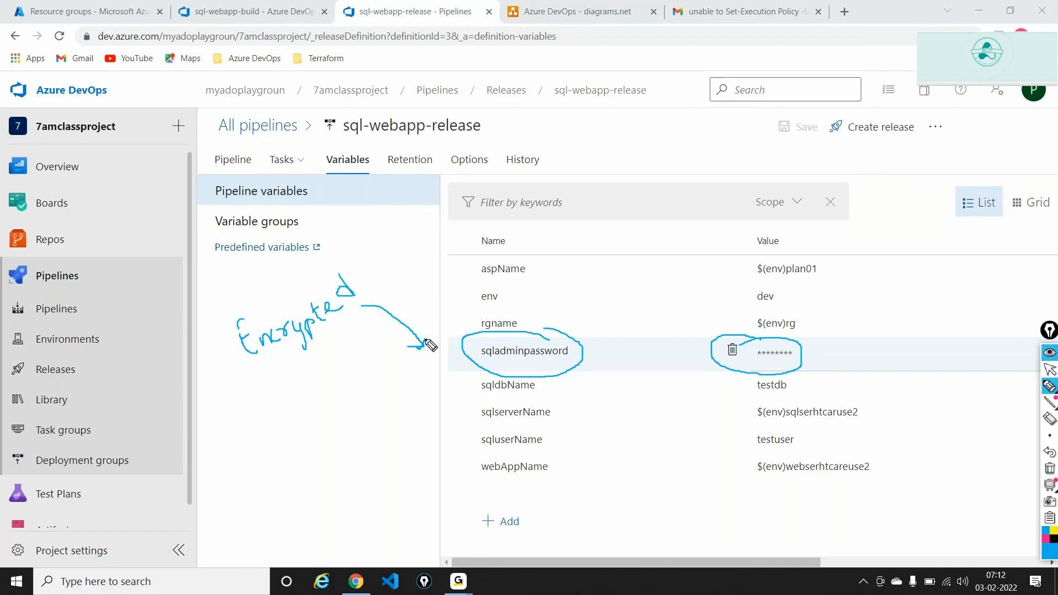
left_click_drag(638, 297, 591, 333)
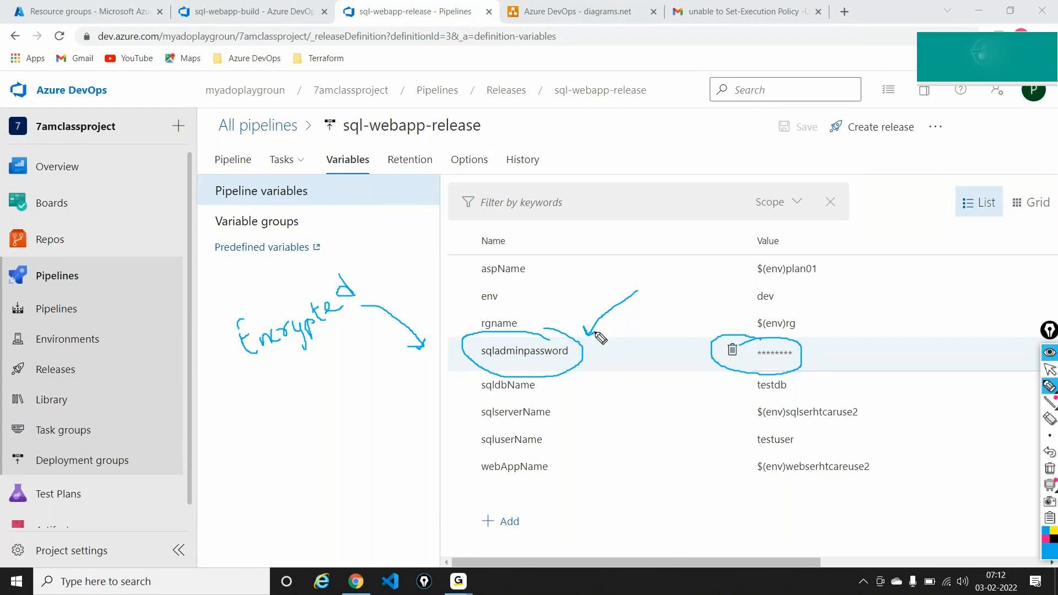
Step: Draw an arrow from sqladminpassword to the handwritten note "Secure location", clear all annotations and return to the normal cursor
mouse_move(479, 371)
left_mouse_down()
mouse_move(386, 407)
mouse_move(346, 452)
left_mouse_up()
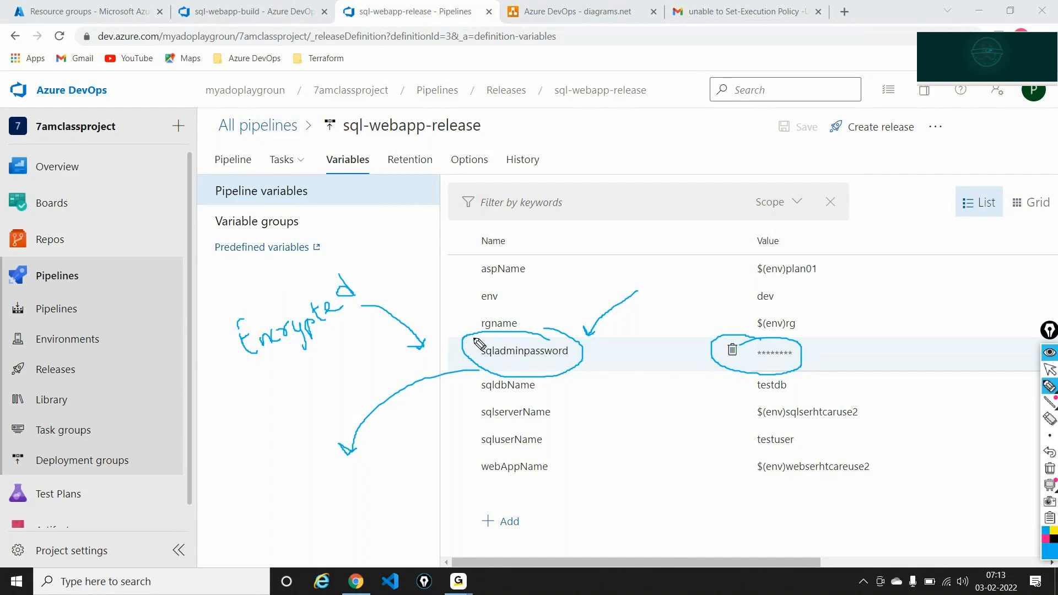
mouse_move(286, 483)
left_mouse_down()
mouse_move(264, 518)
mouse_move(356, 475)
mouse_move(368, 485)
mouse_move(389, 458)
mouse_move(437, 448)
mouse_move(459, 424)
mouse_move(477, 429)
left_mouse_up()
left_click(433, 424)
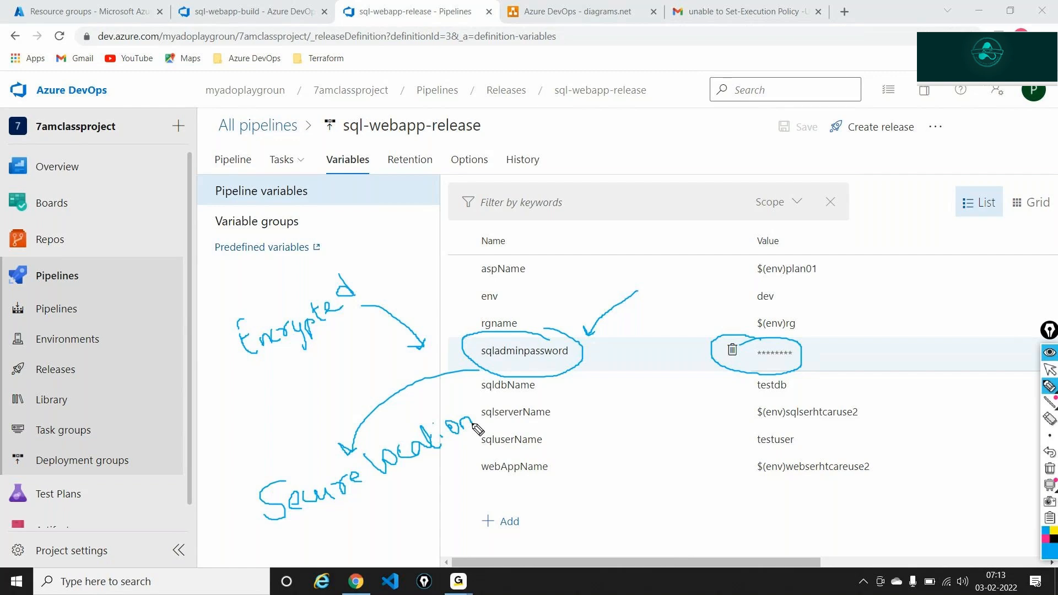
left_click(1050, 469)
mouse_move(1052, 404)
left_click(1050, 369)
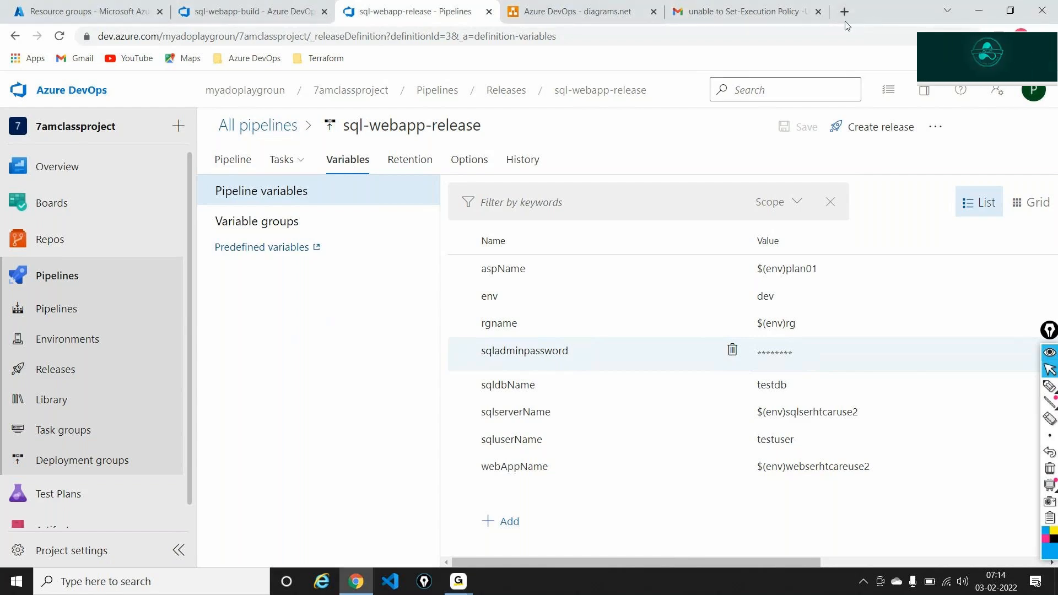
Step: Switch to the Azure portal, search for "key va" and open the Key vaults service
left_click(54, 12)
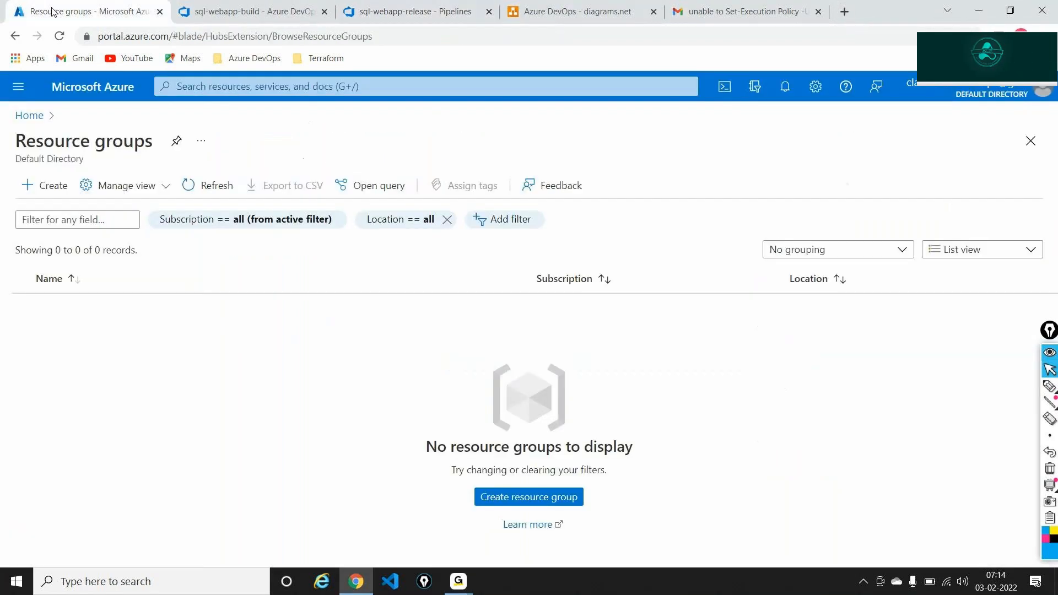
left_click(273, 89)
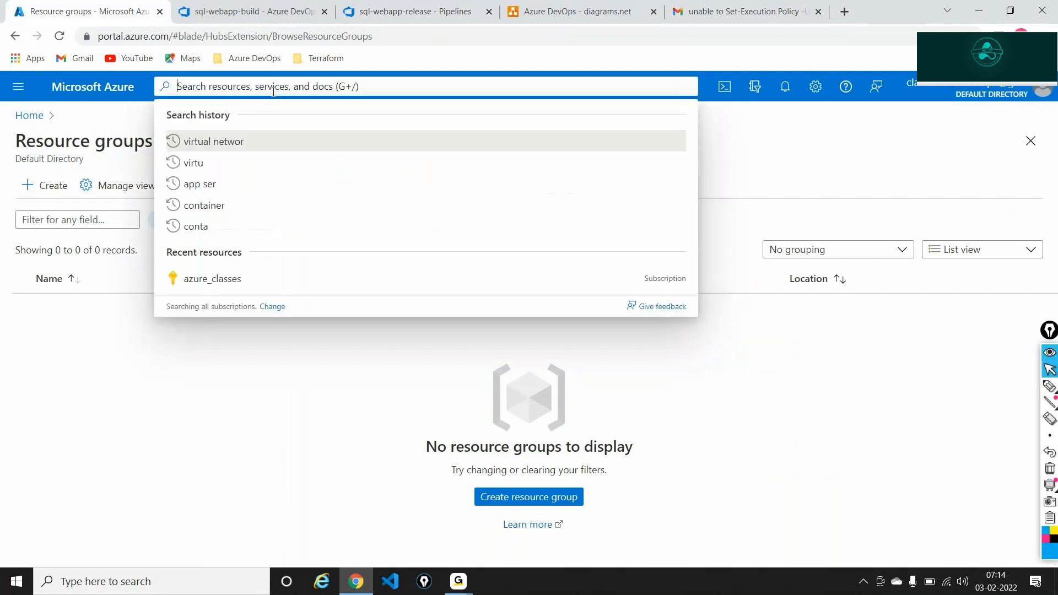
type("k")
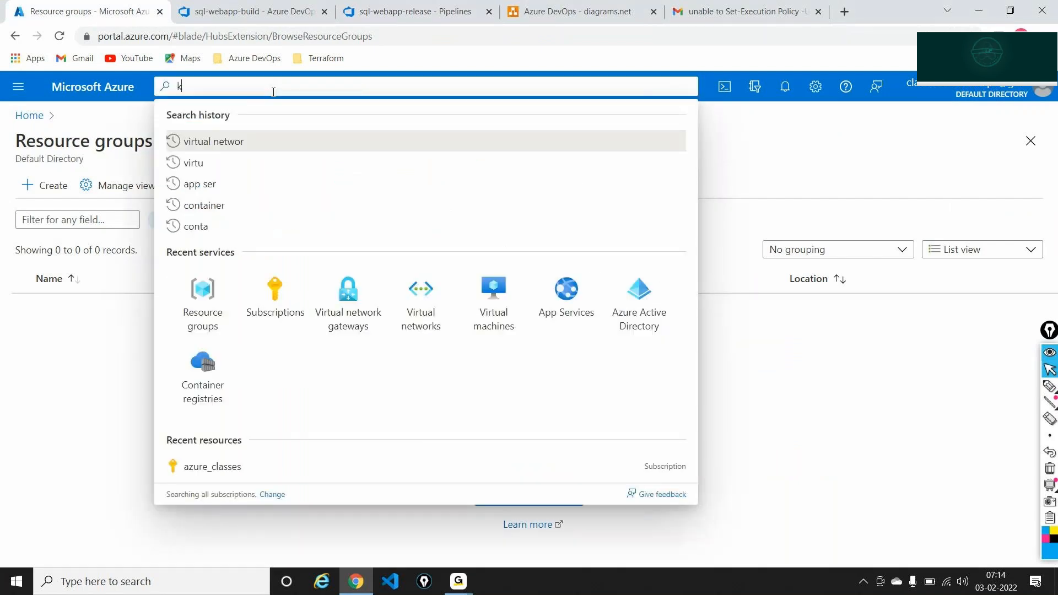
type("ey va")
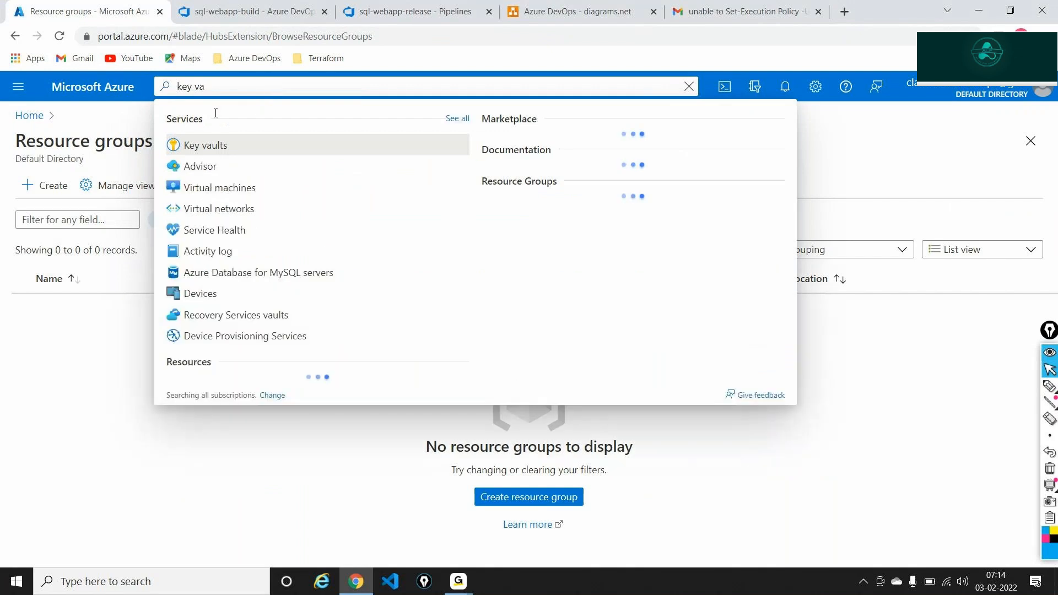
left_click(208, 139)
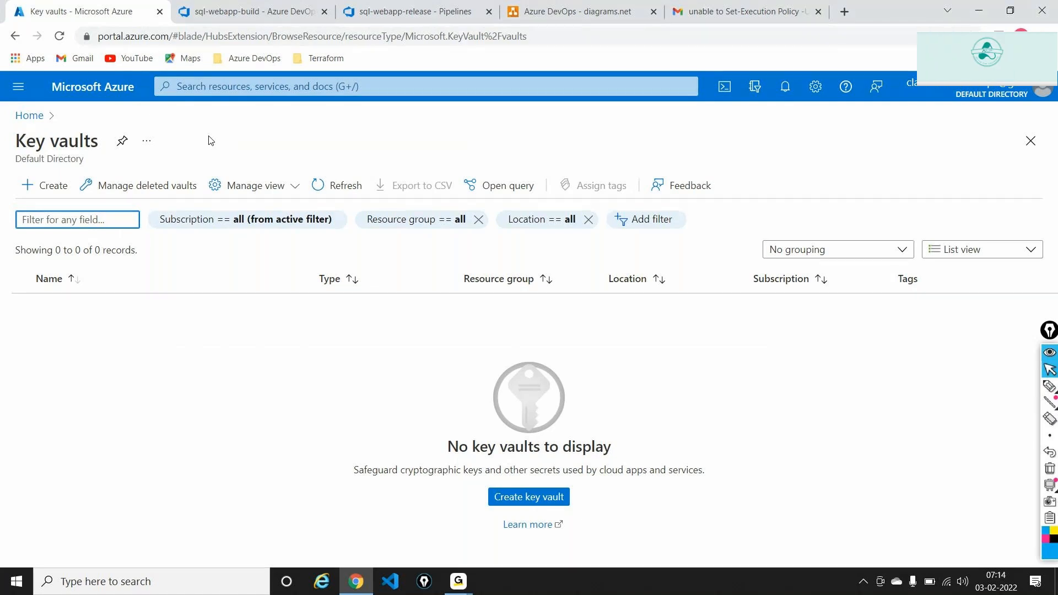
Step: Return to sql-webapp-release and review the sqladminpassword and sqluserName pipeline variables
left_click(424, 6)
double_click(544, 353)
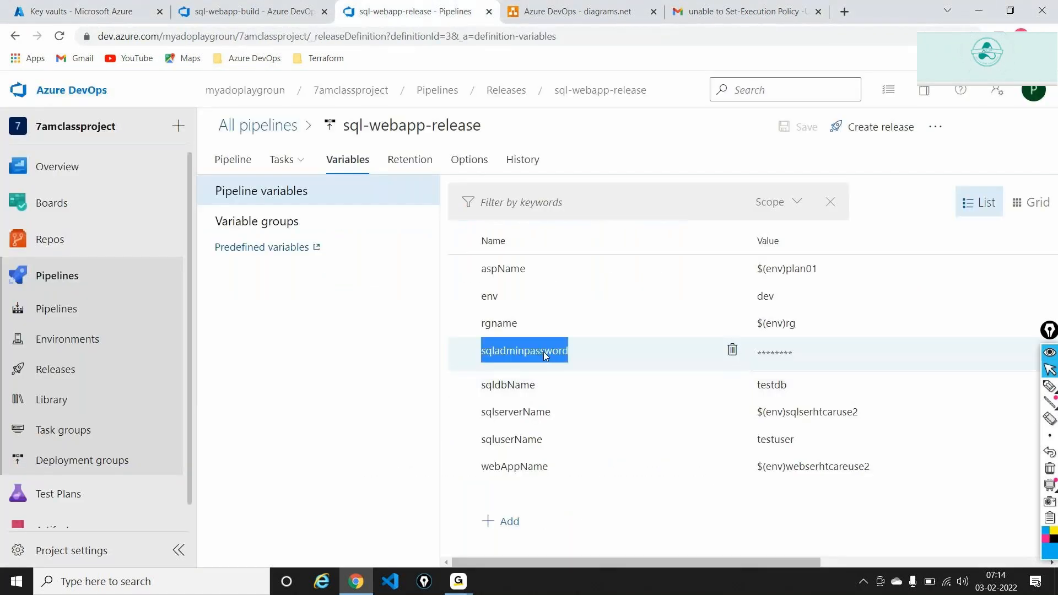
double_click(526, 439)
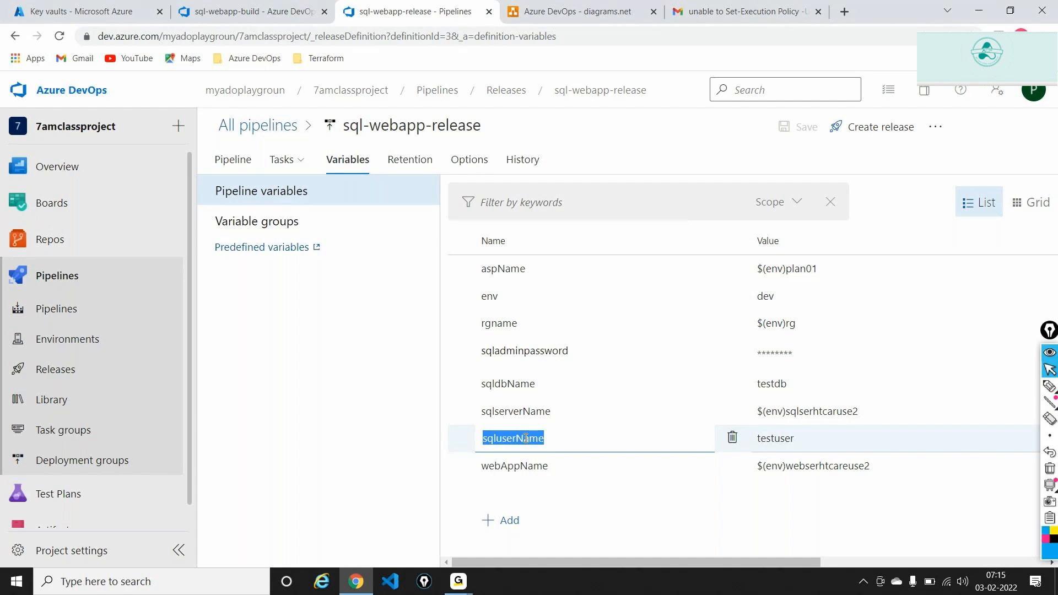
Step: Start creating a key vault in the Azure portal and assign it a new resource group named keyvaultdemo
left_click(92, 7)
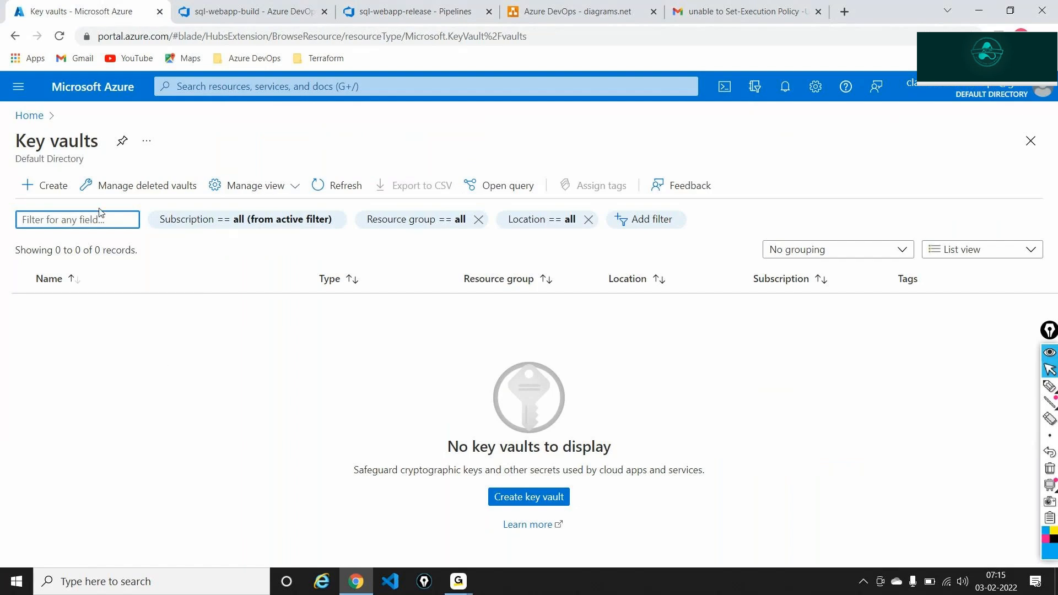
left_click(52, 185)
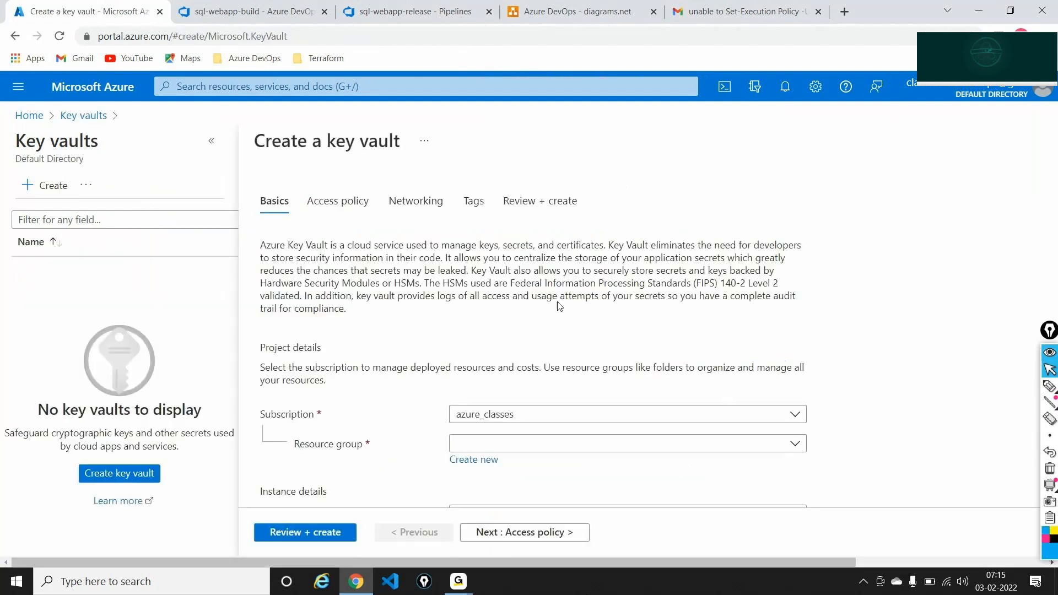
left_click(204, 142)
scroll(300, 366, "down", 3)
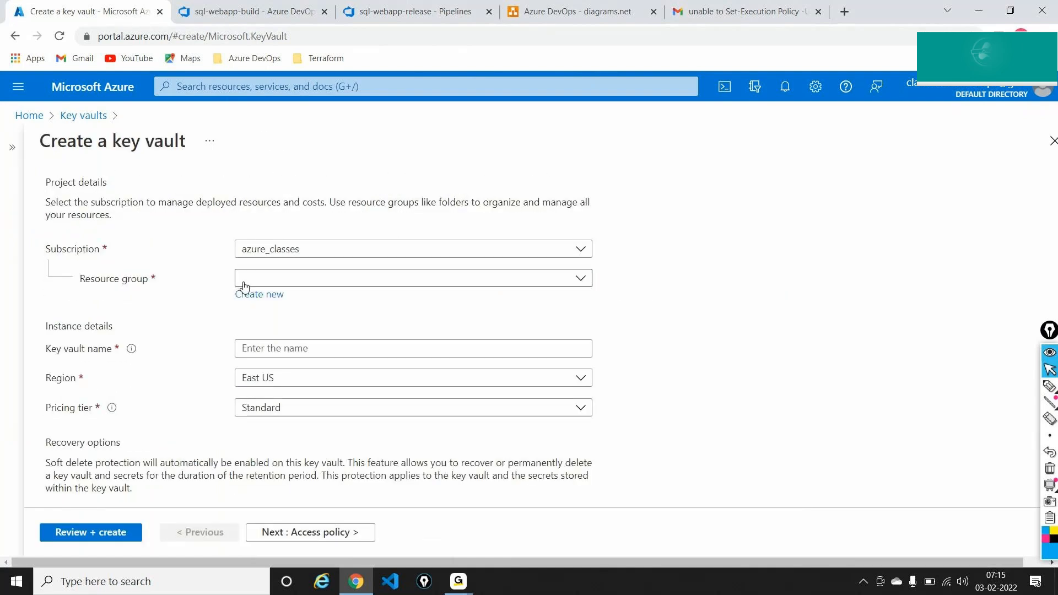
left_click(255, 295)
type("keyvaultdemo")
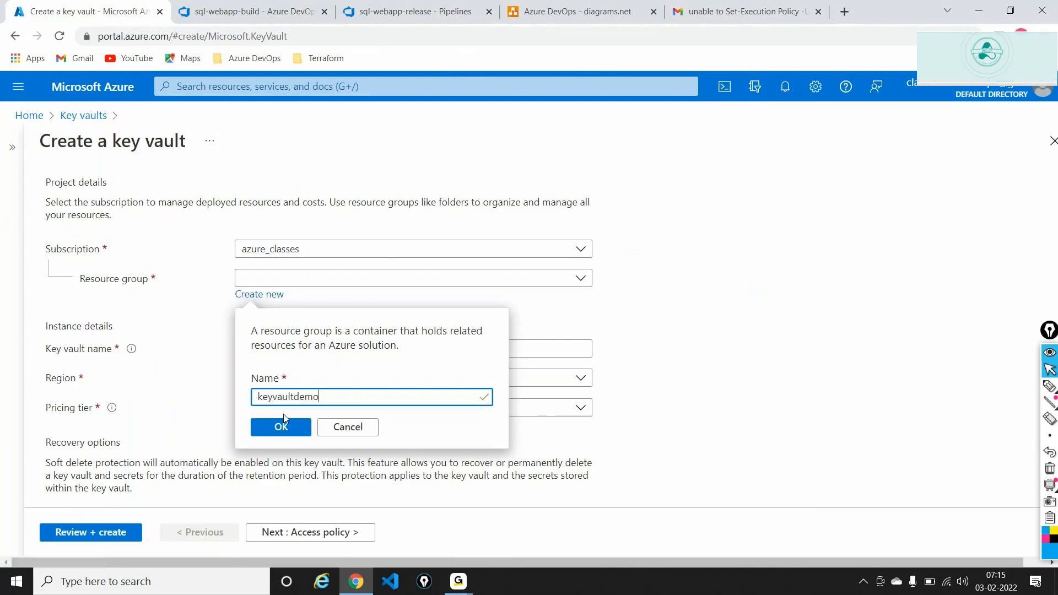
left_click(291, 426)
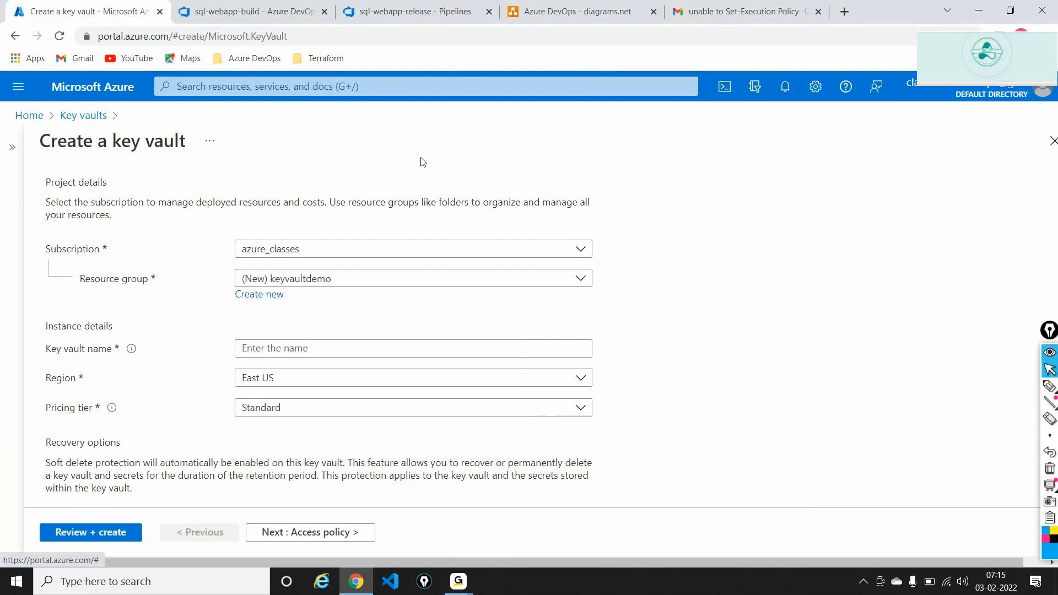
Step: Name the key vault demokvuse21000, set its region to East US 2 and choose the Standard pricing tier
left_click(333, 349)
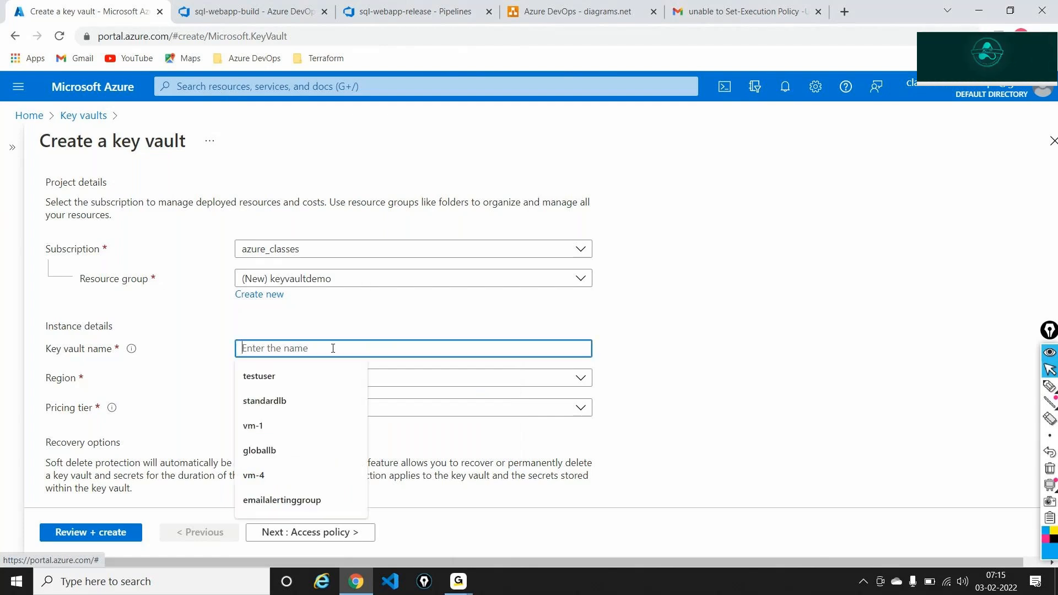
type("demokv")
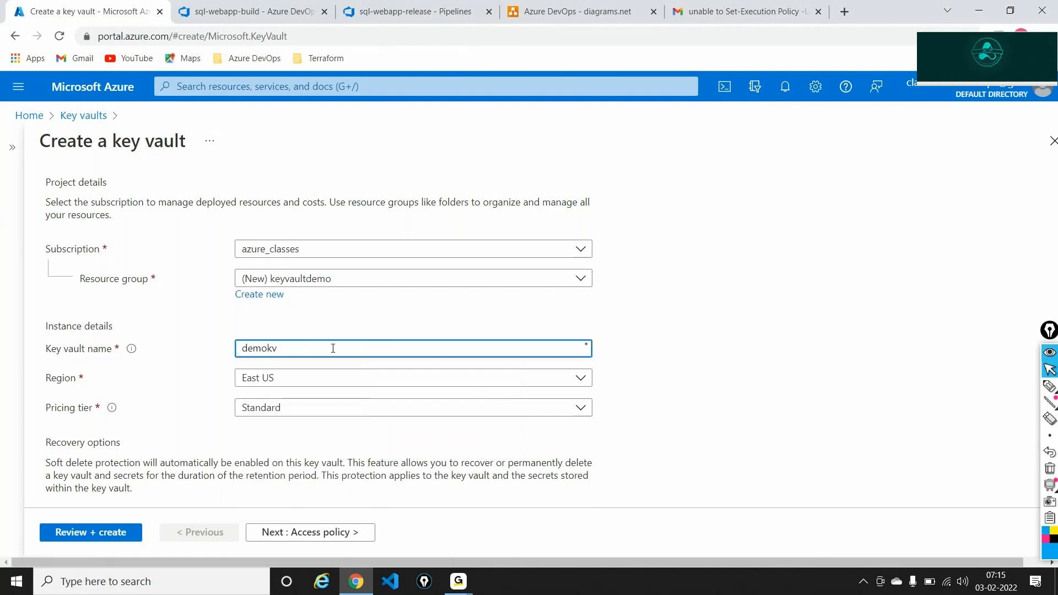
type("use21000")
left_click(404, 379)
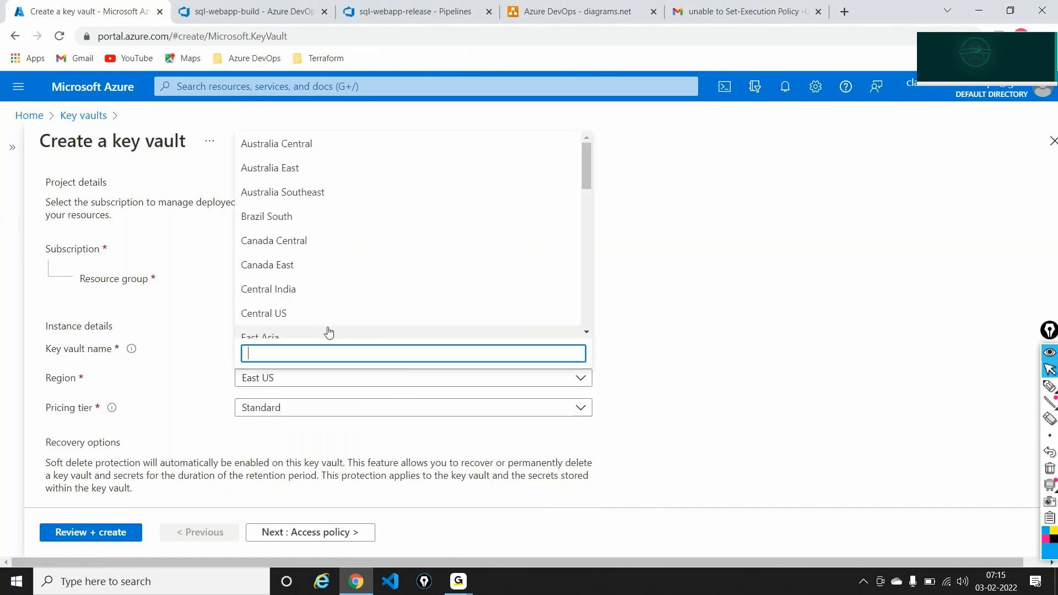
type("East")
left_click(279, 267)
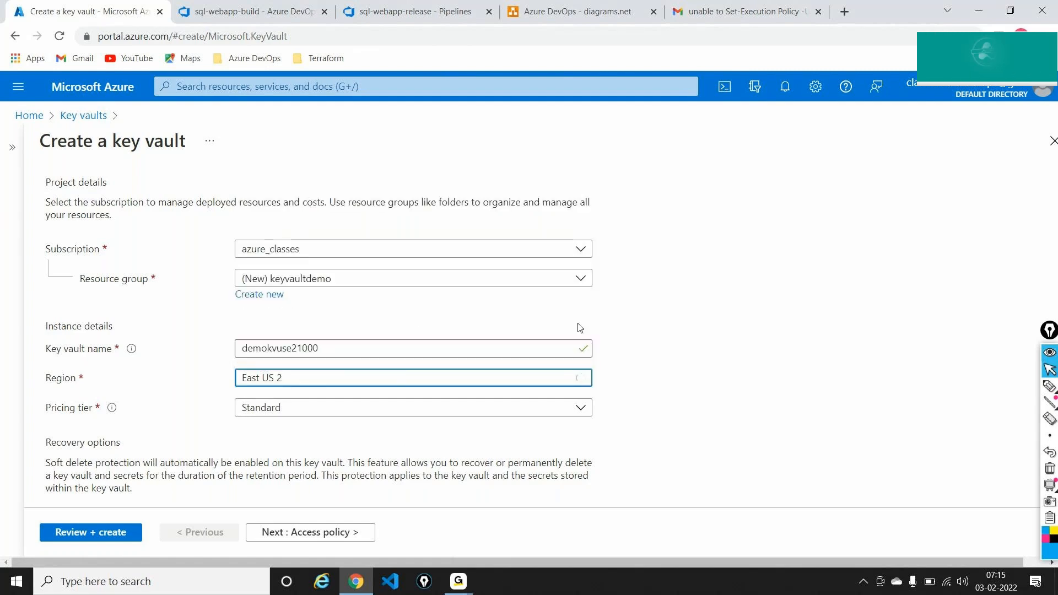
scroll(578, 329, "down", 2)
left_click(279, 309)
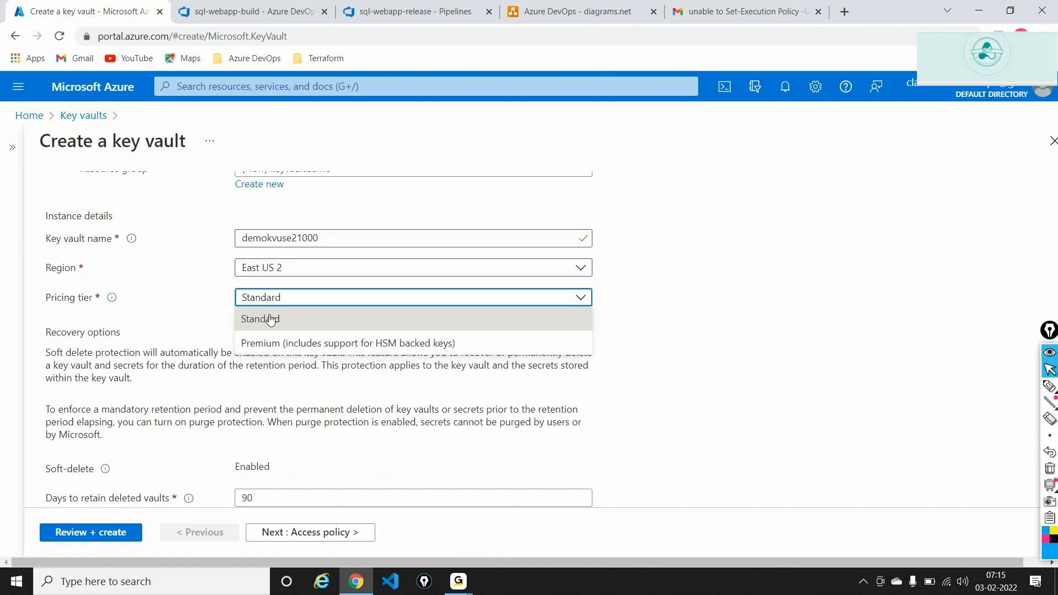
left_click(270, 320)
scroll(412, 269, "down", 3)
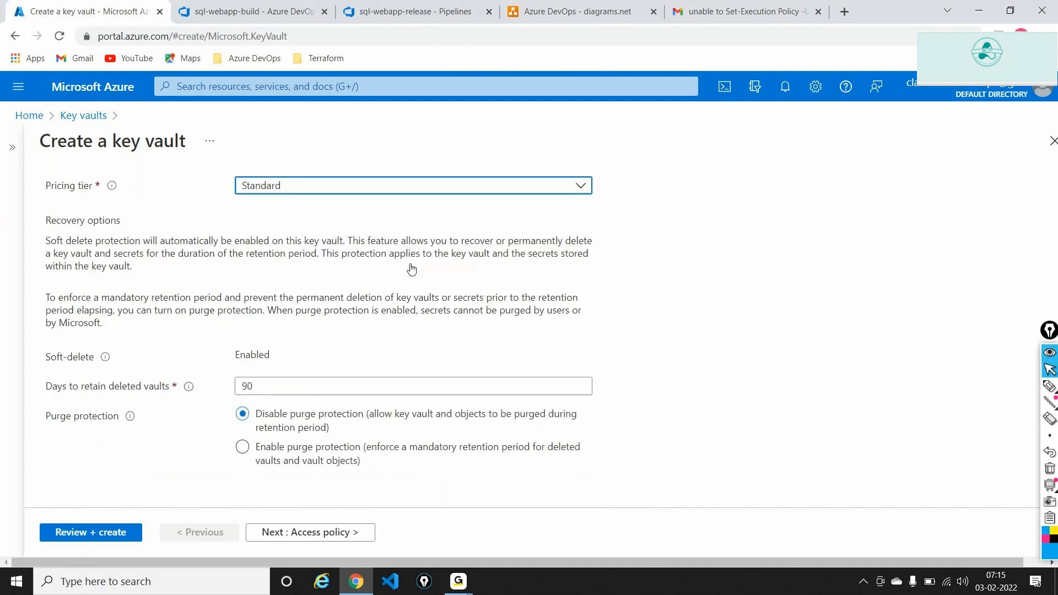
Step: Set the days to retain deleted vaults to 7 and continue to the access policy settings
double_click(248, 351)
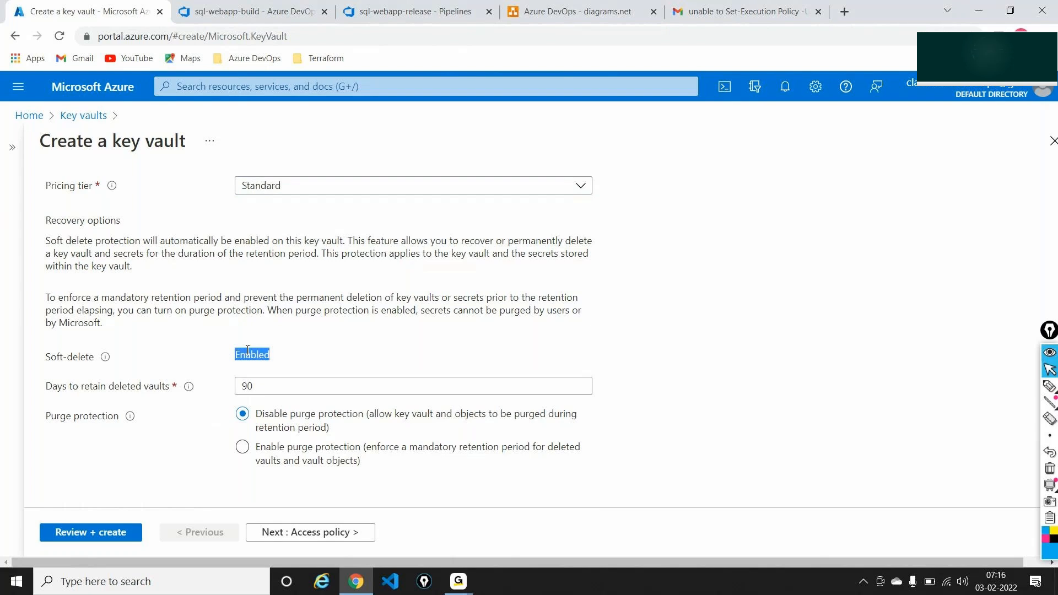
double_click(274, 386)
type("7")
left_click(795, 326)
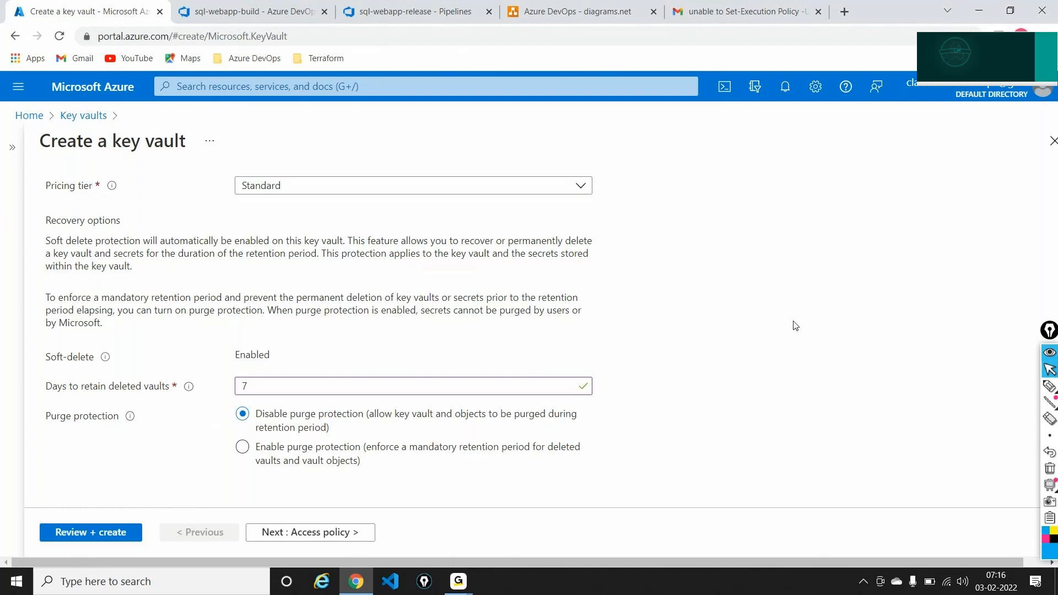
left_click(355, 531)
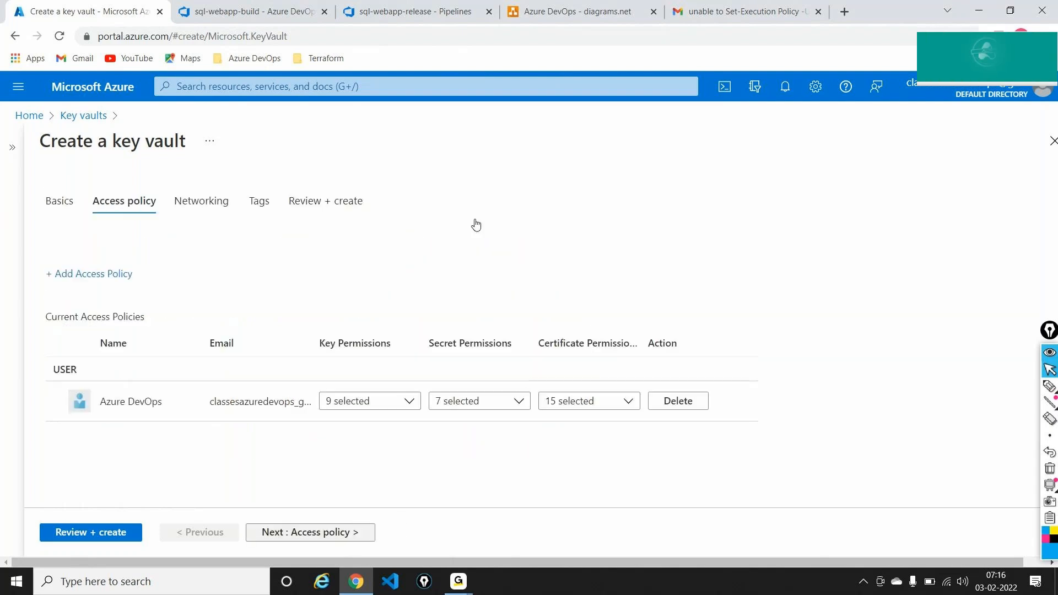
scroll(475, 221, "down", 2)
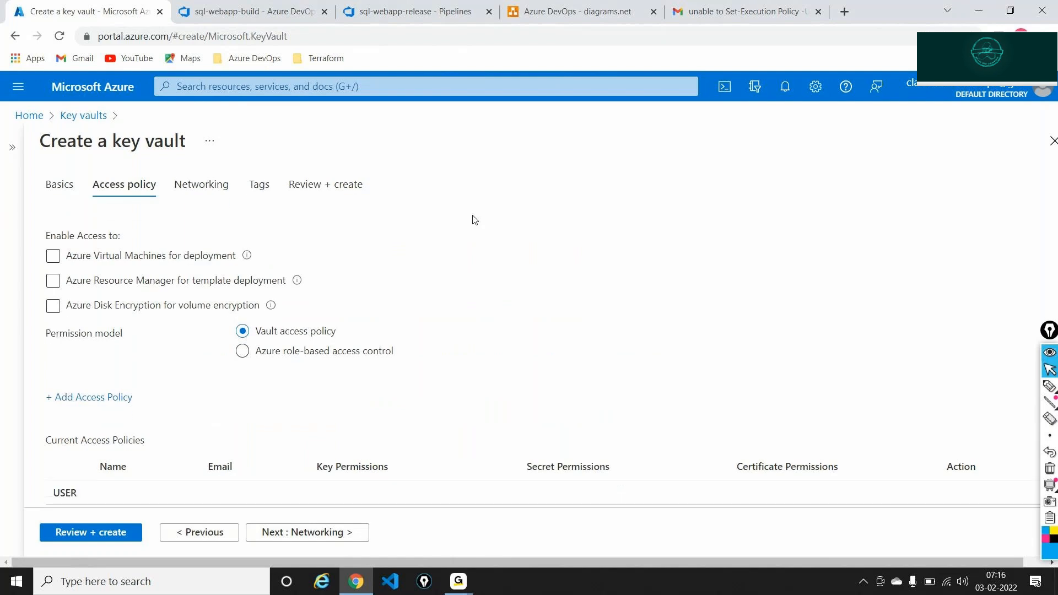
Step: Draw pen arrows to the user entry and permission columns, underline Key and Secret Permissions, and circle Certificate Permissions
left_click(1050, 387)
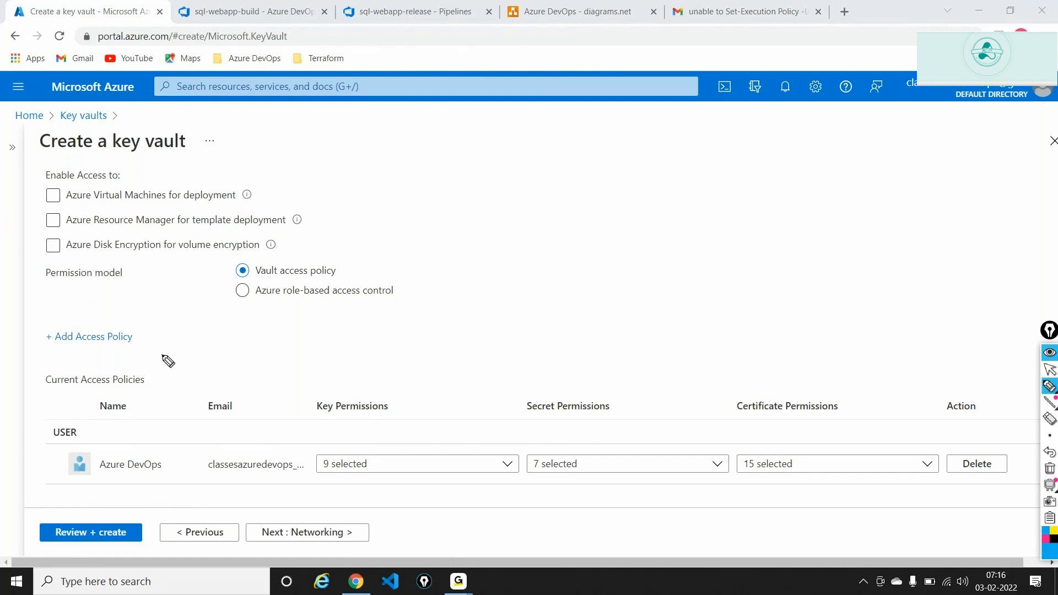
left_click_drag(162, 355, 158, 425)
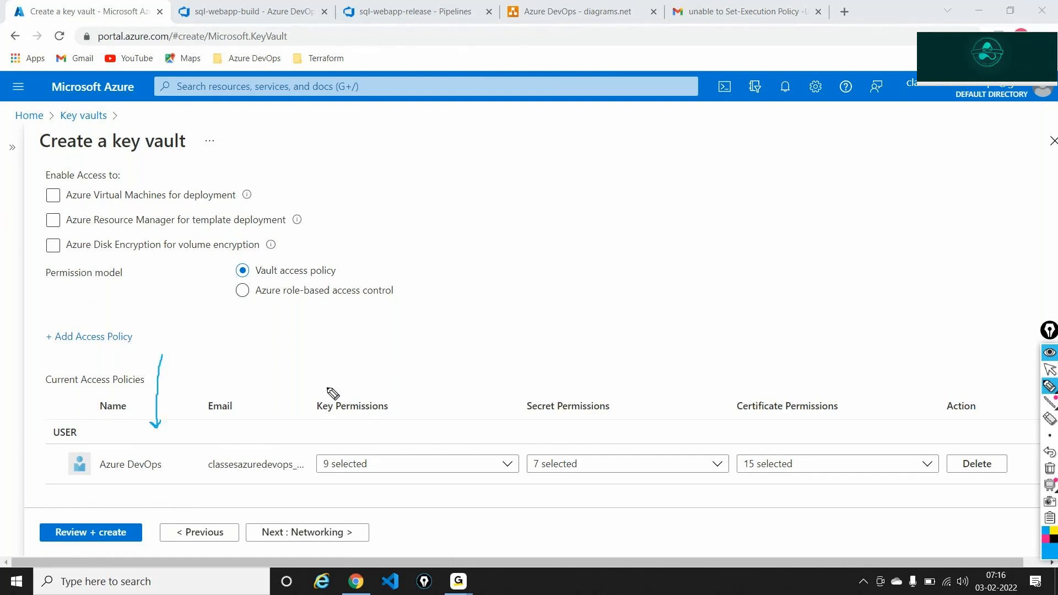
left_click_drag(424, 325, 407, 377)
left_click_drag(591, 329, 615, 380)
left_click_drag(740, 347, 773, 418)
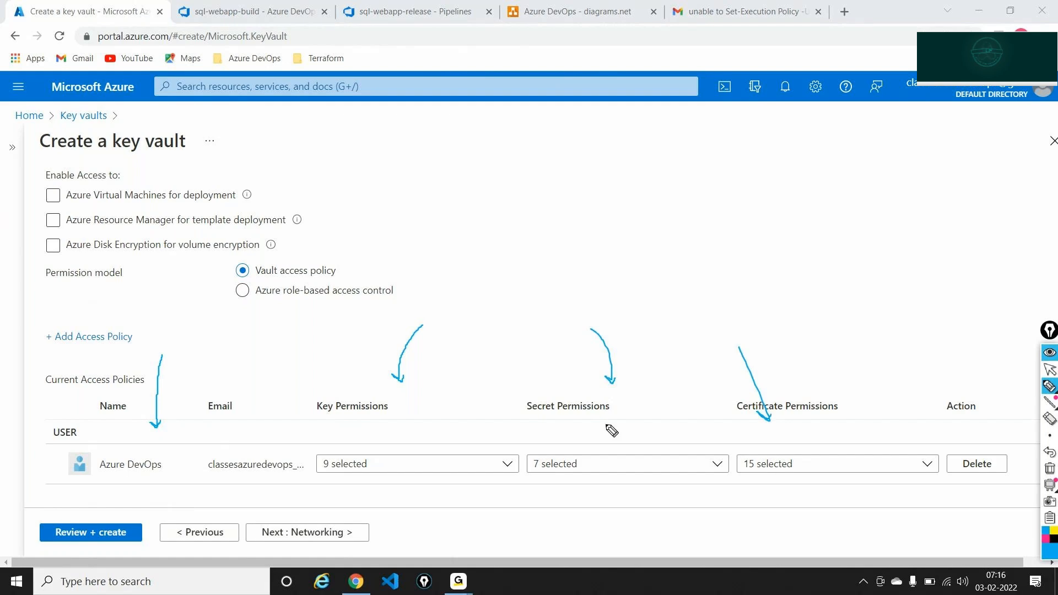
left_click_drag(308, 424, 398, 417)
left_click_drag(521, 422, 585, 422)
mouse_move(741, 417)
left_mouse_down()
mouse_move(777, 384)
mouse_move(743, 410)
left_mouse_up()
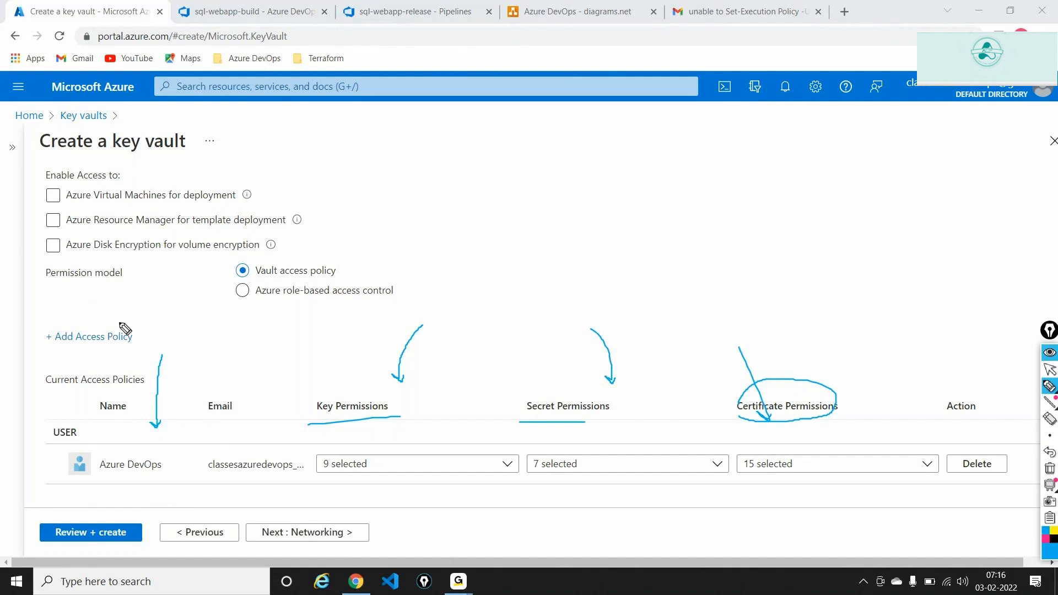
Step: Circle Add Access Policy and the user entry, mark the Email and Key Permissions columns, then clear all annotations and put the pen away
mouse_move(109, 322)
left_mouse_down()
mouse_move(49, 346)
mouse_move(111, 360)
mouse_move(95, 304)
left_mouse_up()
mouse_move(111, 433)
left_mouse_down()
mouse_move(151, 489)
mouse_move(166, 463)
left_mouse_up()
left_click_drag(208, 413, 212, 445)
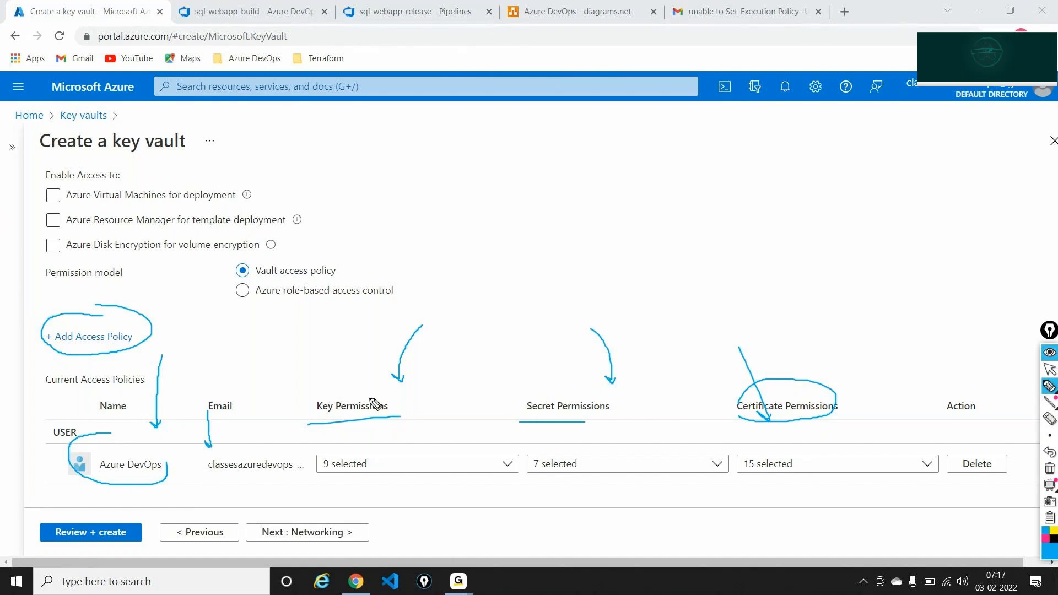
left_click_drag(349, 333, 352, 376)
left_click(1050, 468)
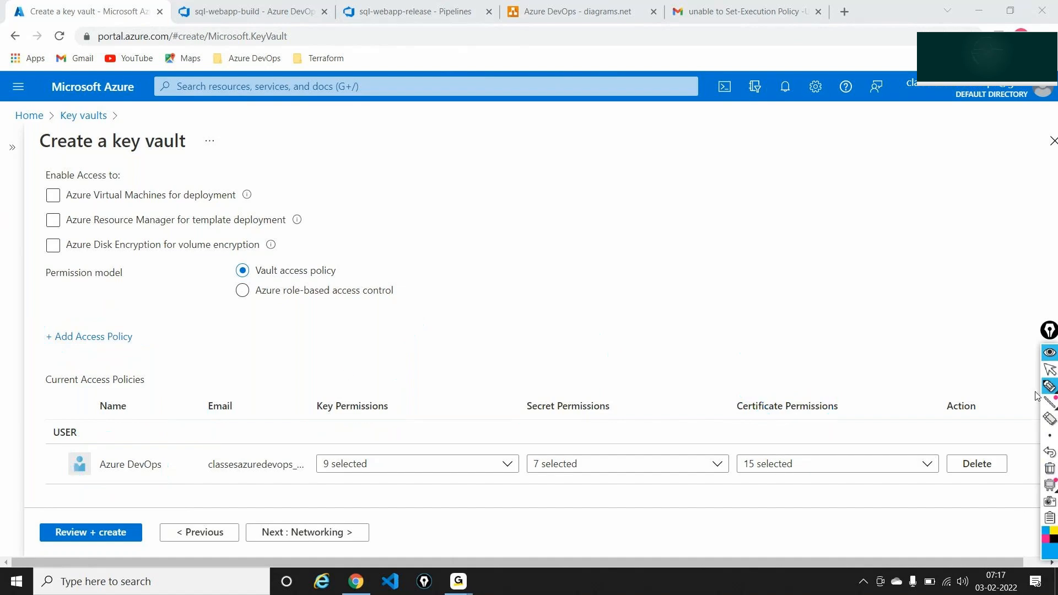
left_click(1050, 370)
left_click(1050, 354)
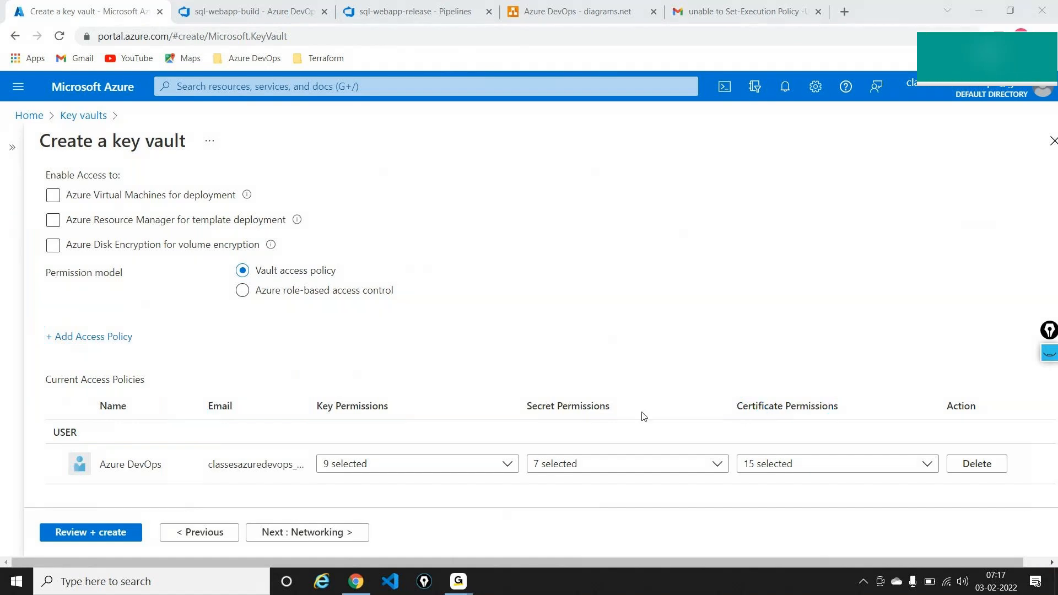
Step: Examine the key, secret and certificate permission lists granted to the user in the current access policy
left_click(505, 464)
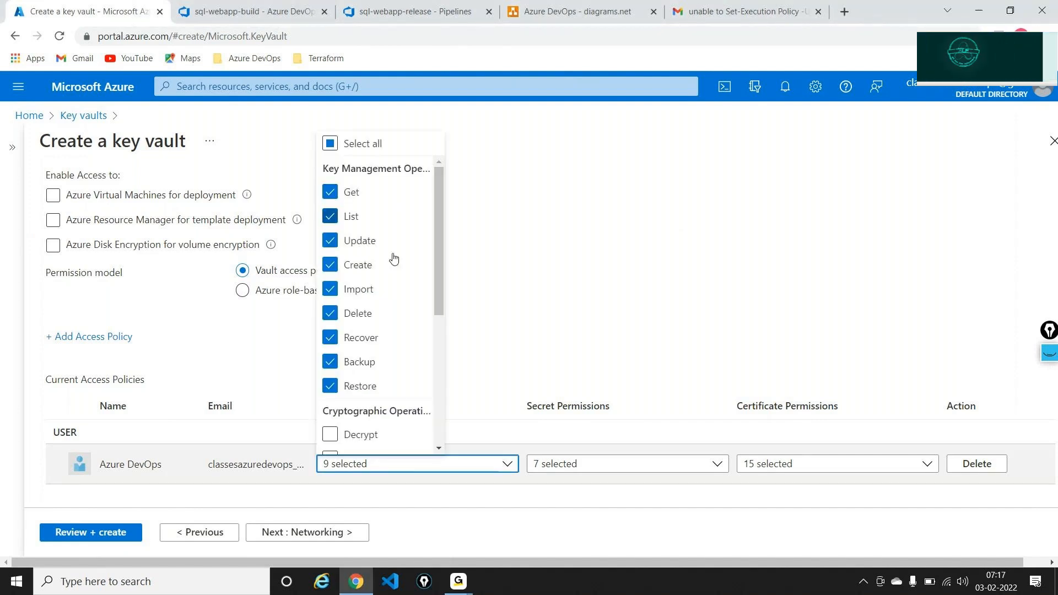
left_click(572, 247)
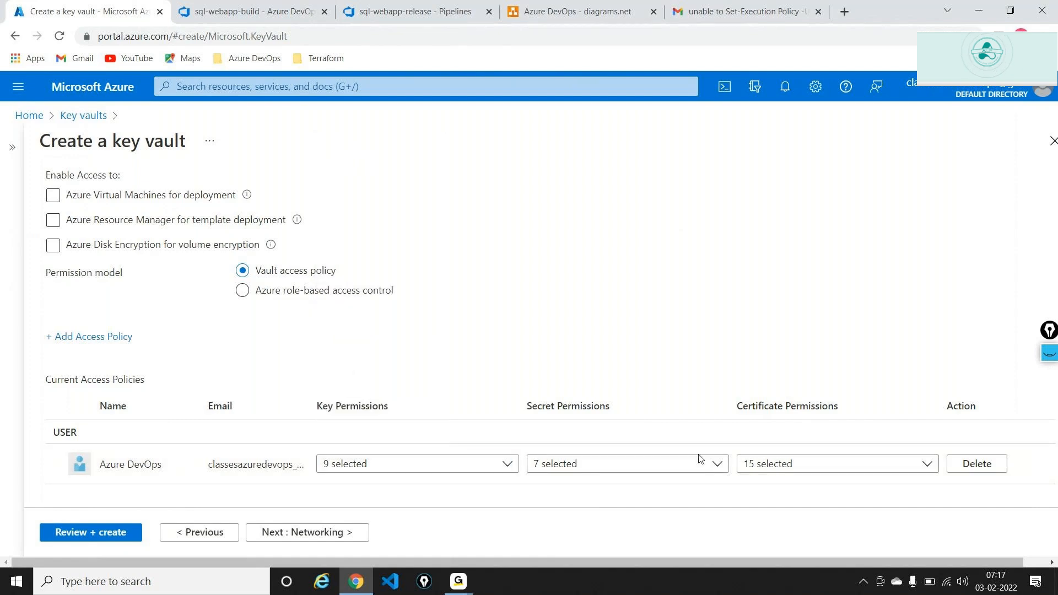
left_click(706, 466)
left_click(802, 468)
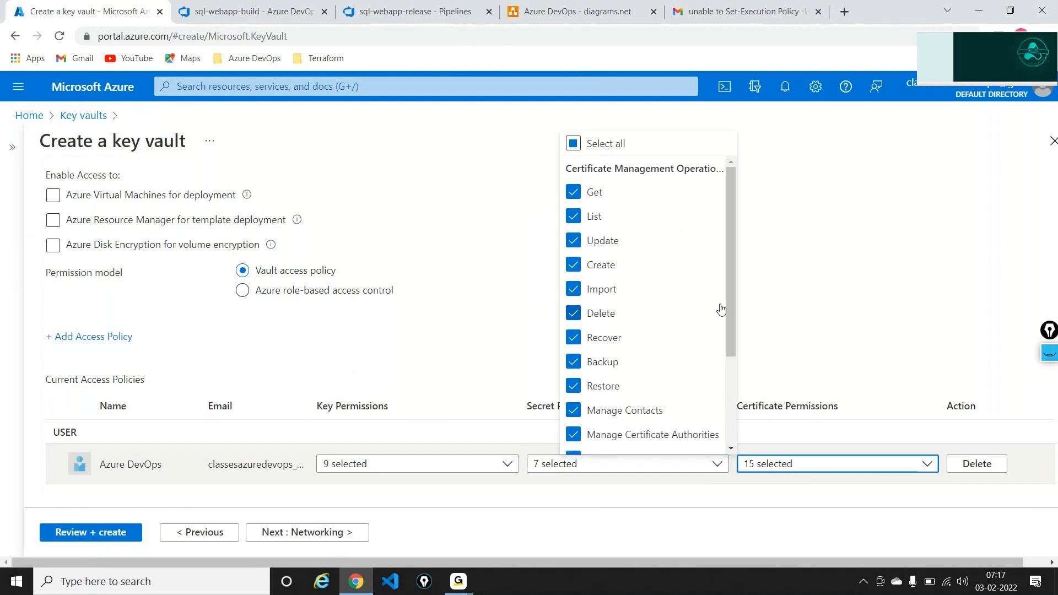
left_click_drag(728, 220, 725, 307)
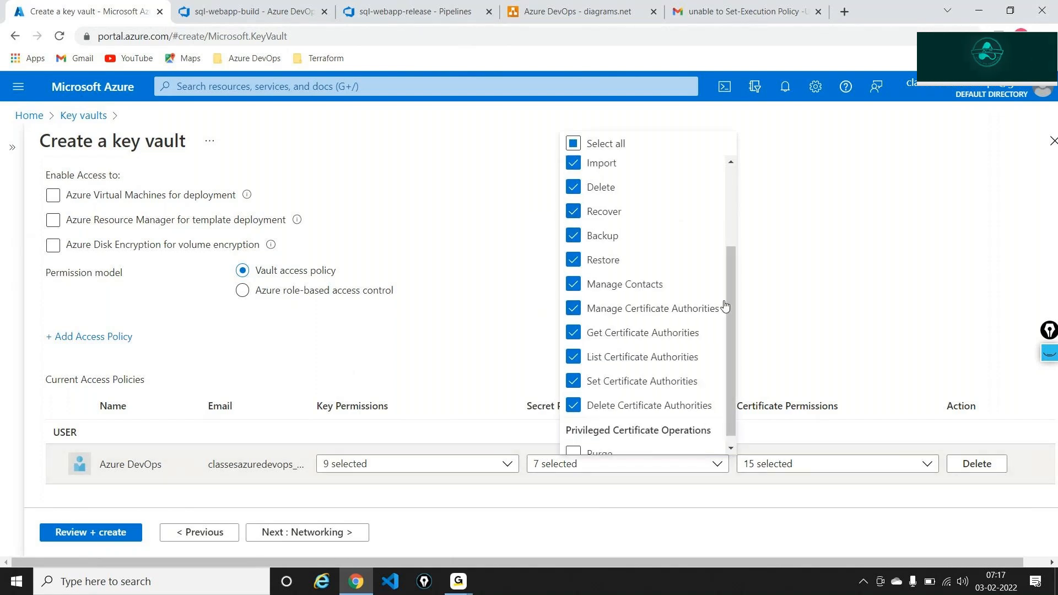
left_click(821, 289)
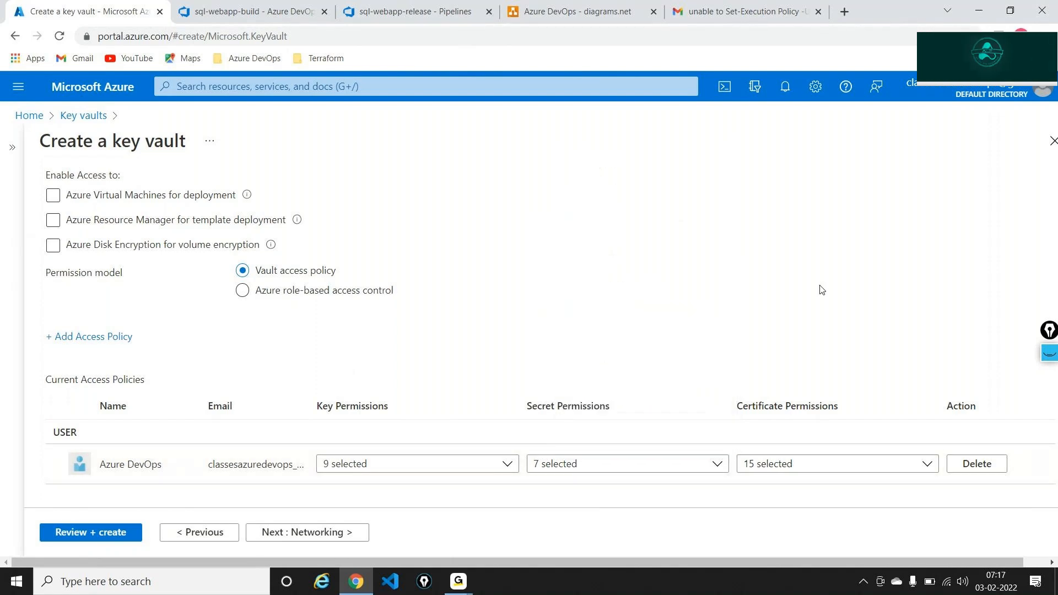
Step: Clear the Delete and Update key permissions in the user's access policy, and re-select both of them
left_click(512, 465)
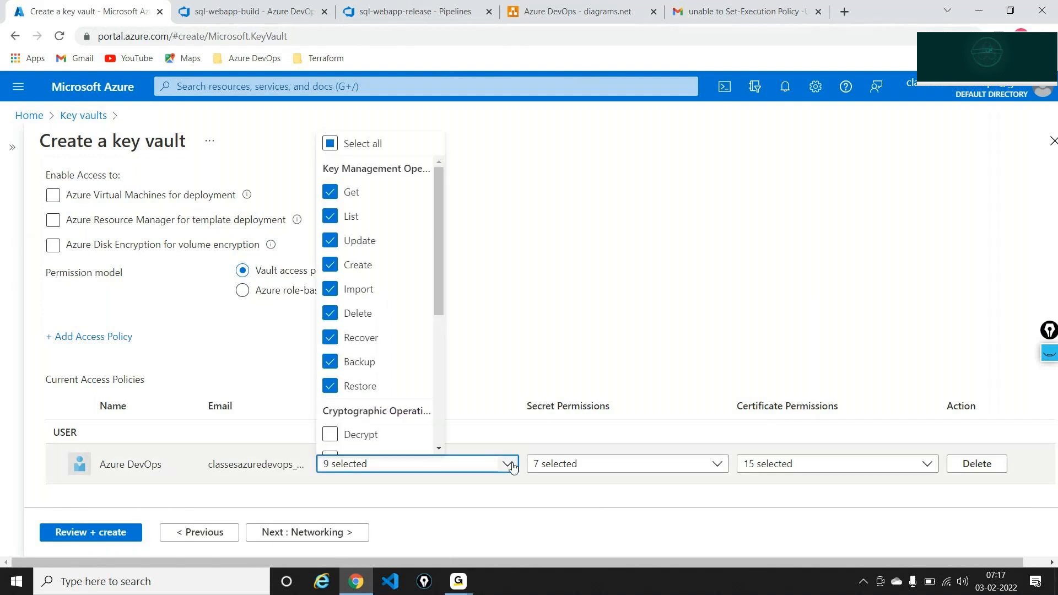
left_click(329, 314)
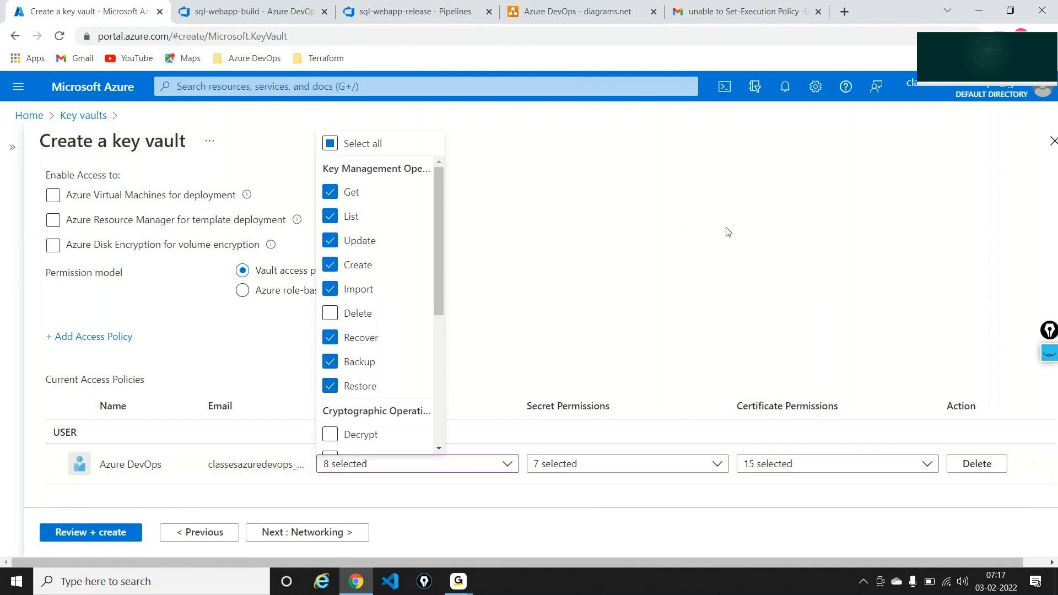
left_click(329, 245)
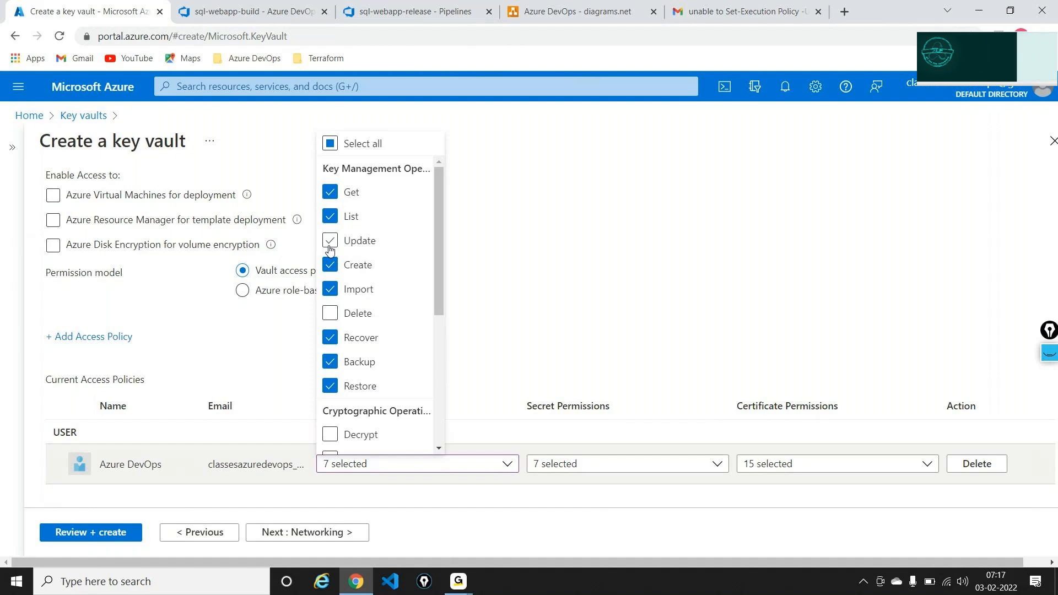
left_click(330, 240)
left_click(329, 315)
left_click(582, 248)
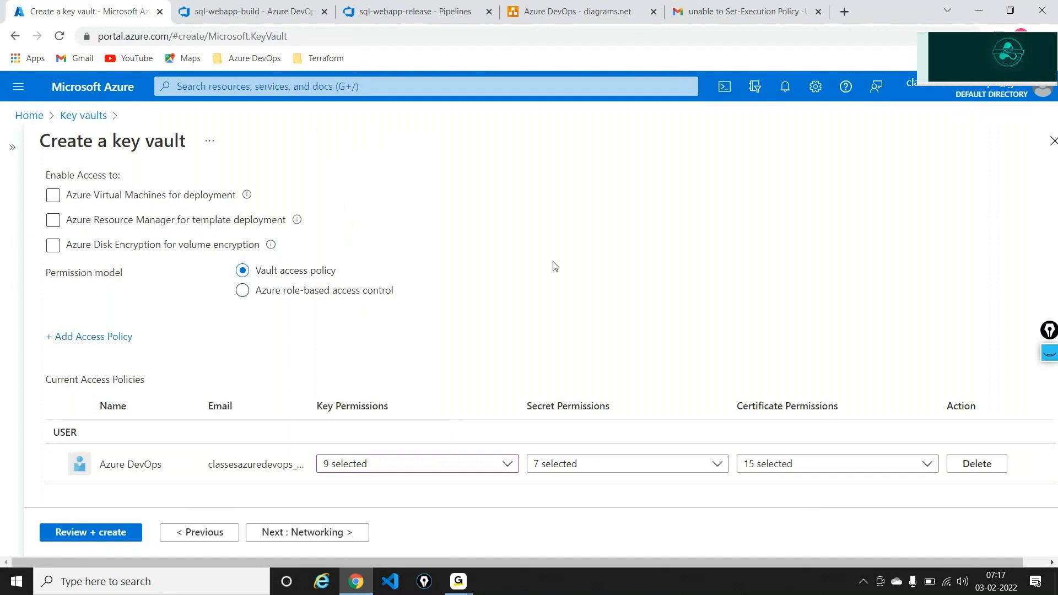
Step: Accept the All networks connectivity method, review the configuration and create the key vault
scroll(553, 265, "up", 2)
left_click(328, 533)
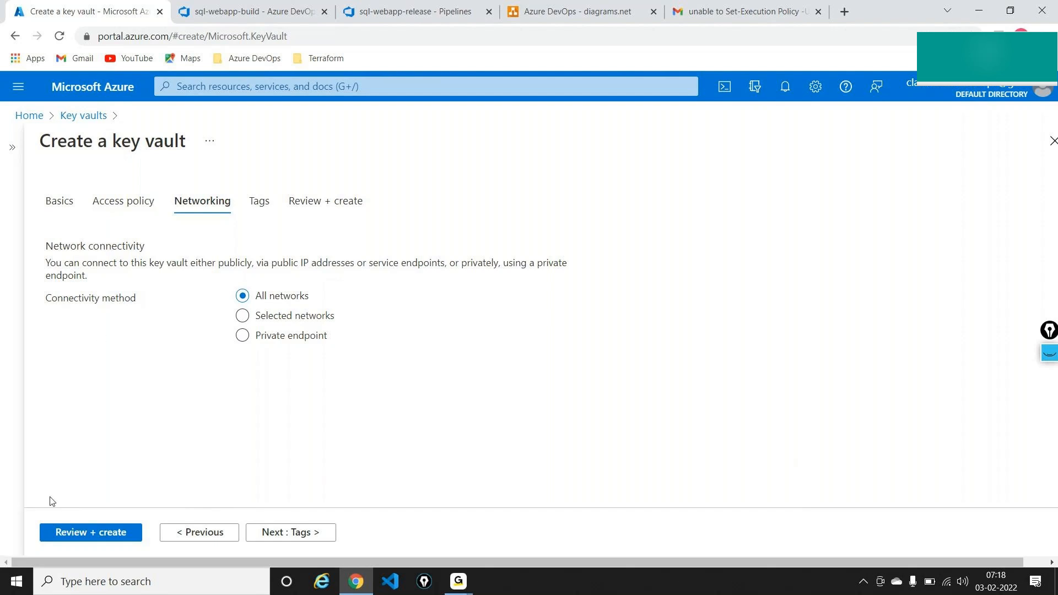
left_click(71, 534)
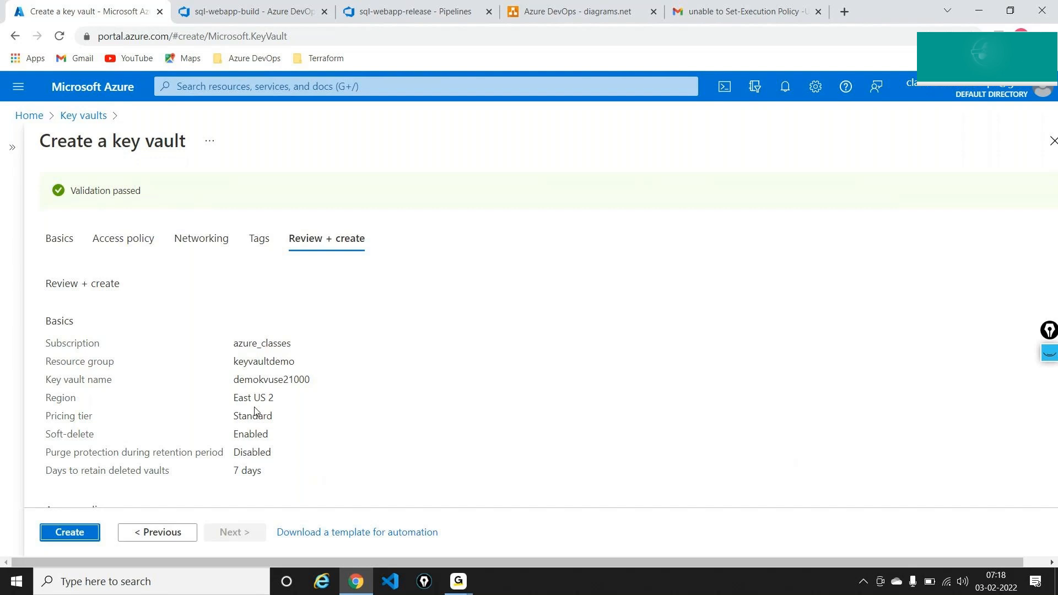
left_click(58, 538)
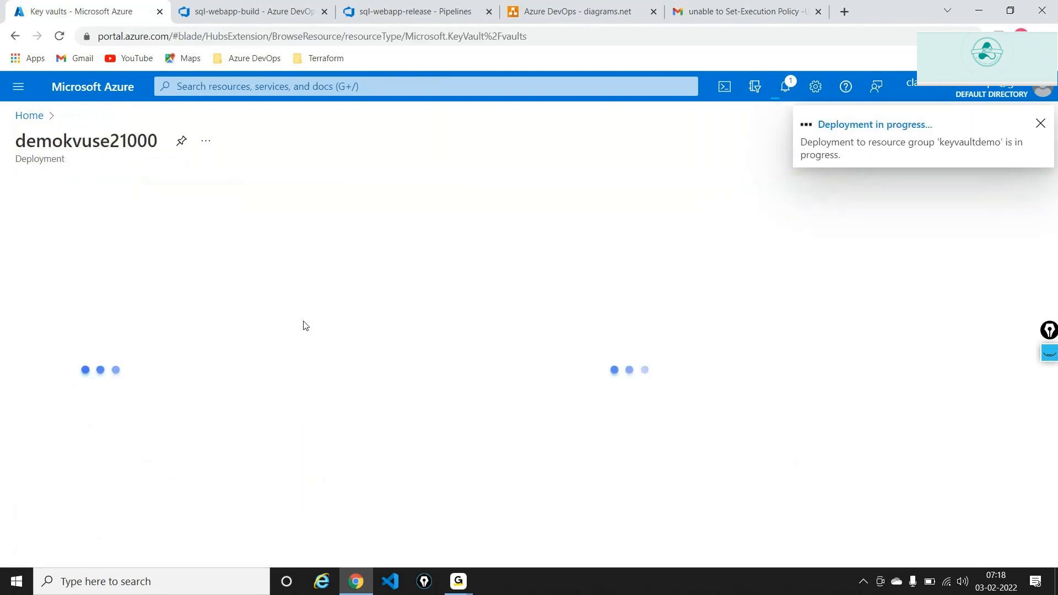
Step: Open a blank Notepad document, enlarge its text to 150% and write the heading line "Secure our secrets"
key("super+r")
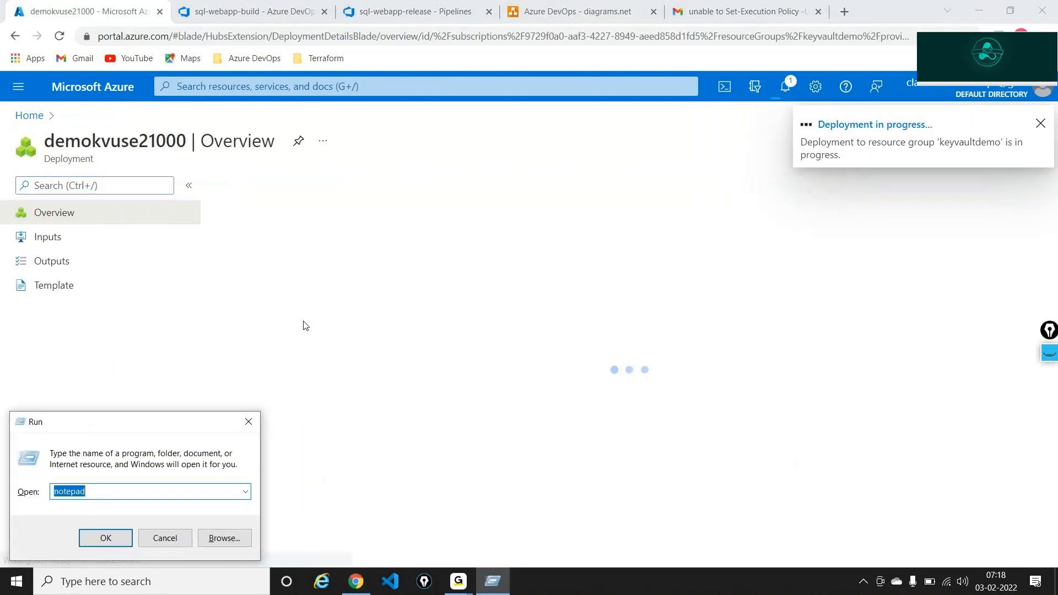
key("Return")
key("ctrl+plus")
key("ctrl+plus")
key("ctrl+plus")
key("ctrl+plus")
key("ctrl+plus")
type("S")
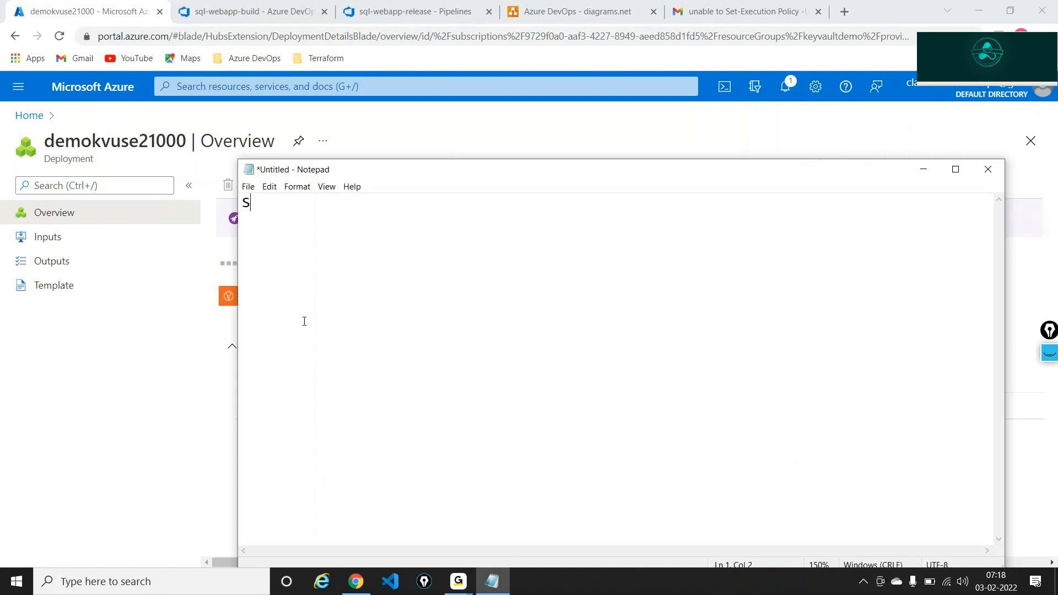
type("ecure our secrets")
key("Return")
key("Return")
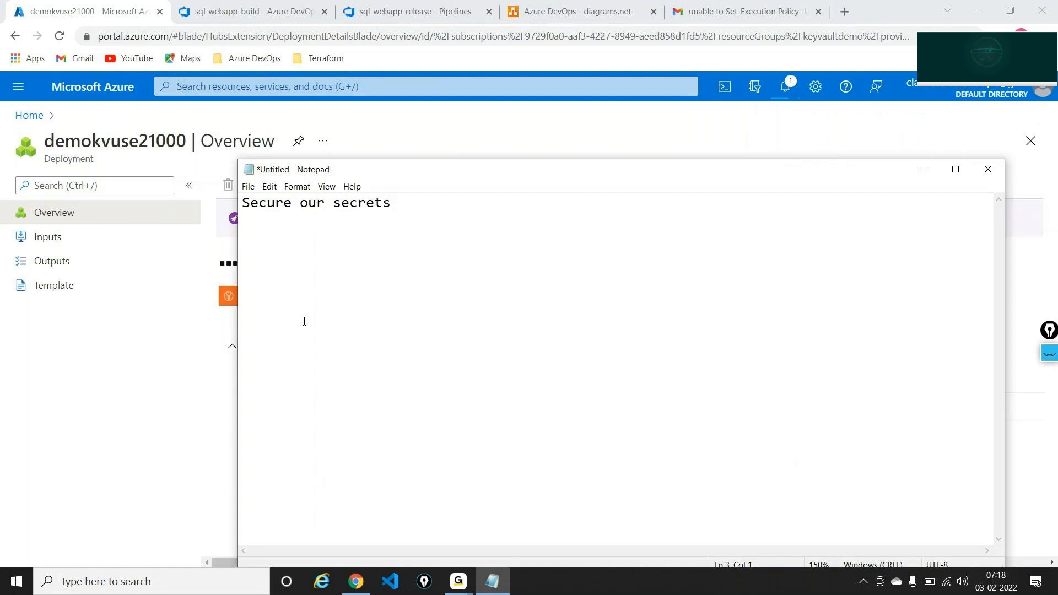
Step: Add the note lines "SQl username and password" and "Key vault -- Encrypyed" below the heading, separated by blank lines
type("SQ")
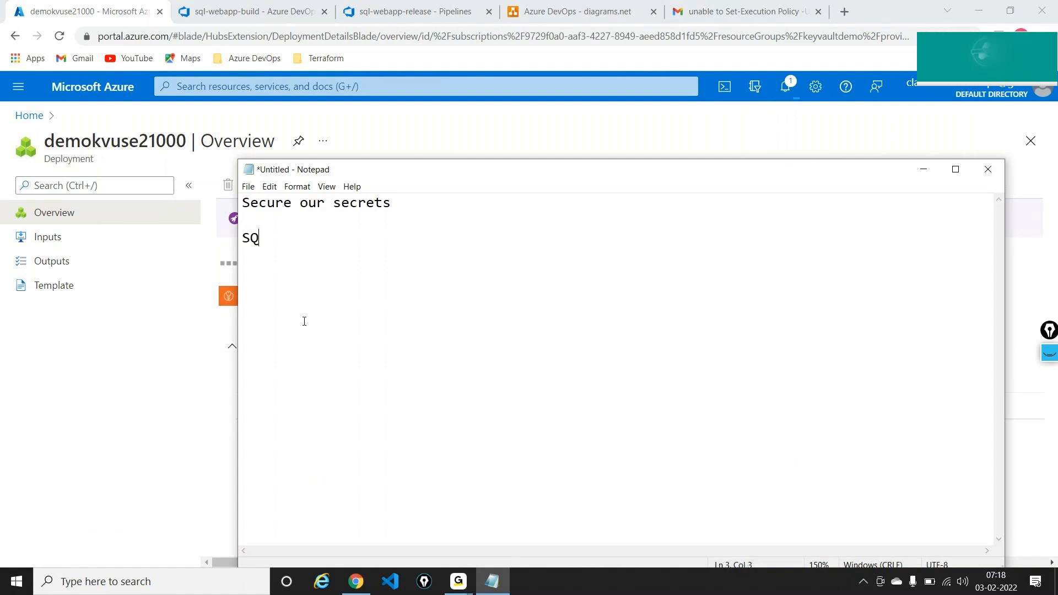
type("l user")
type("name and p")
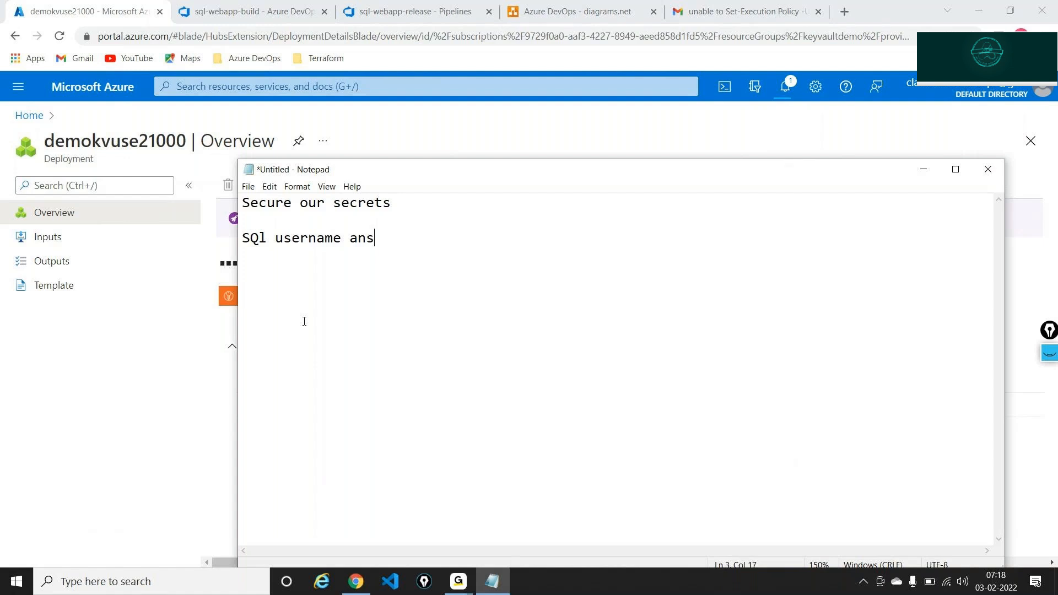
type("assword")
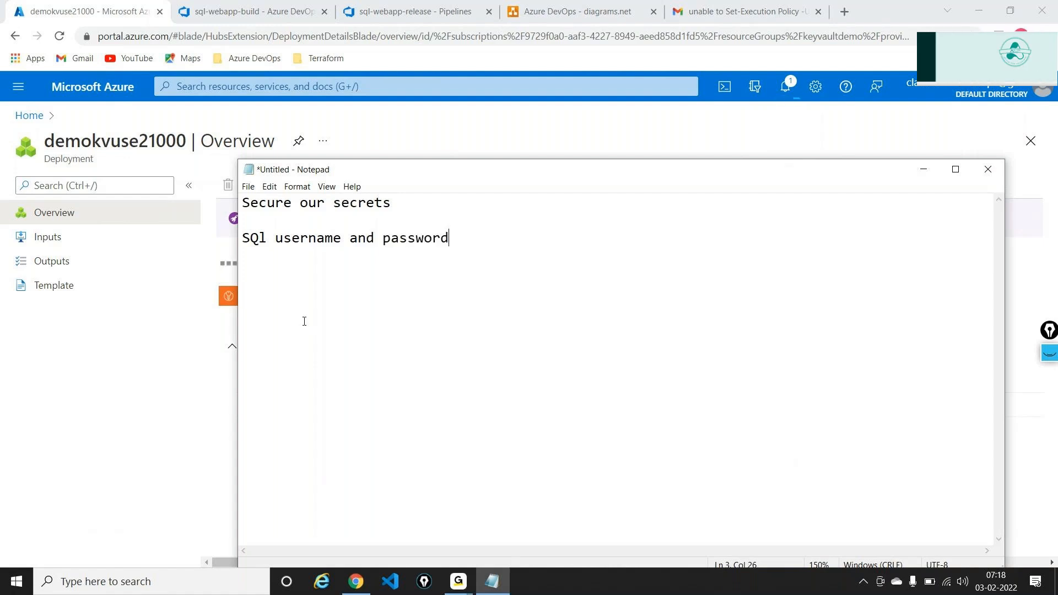
key("Return")
key("Return")
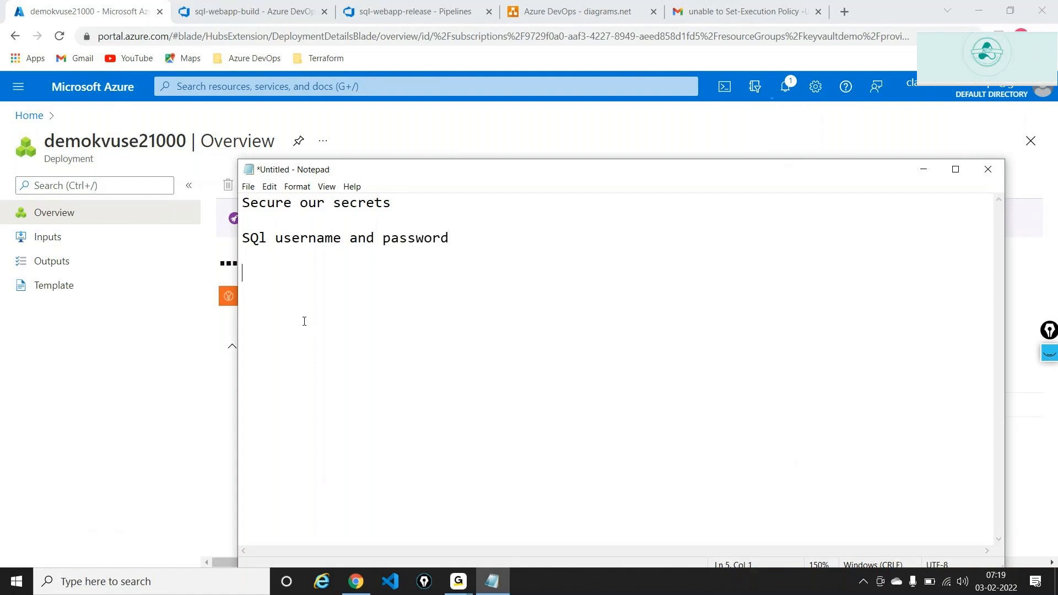
type("Key va")
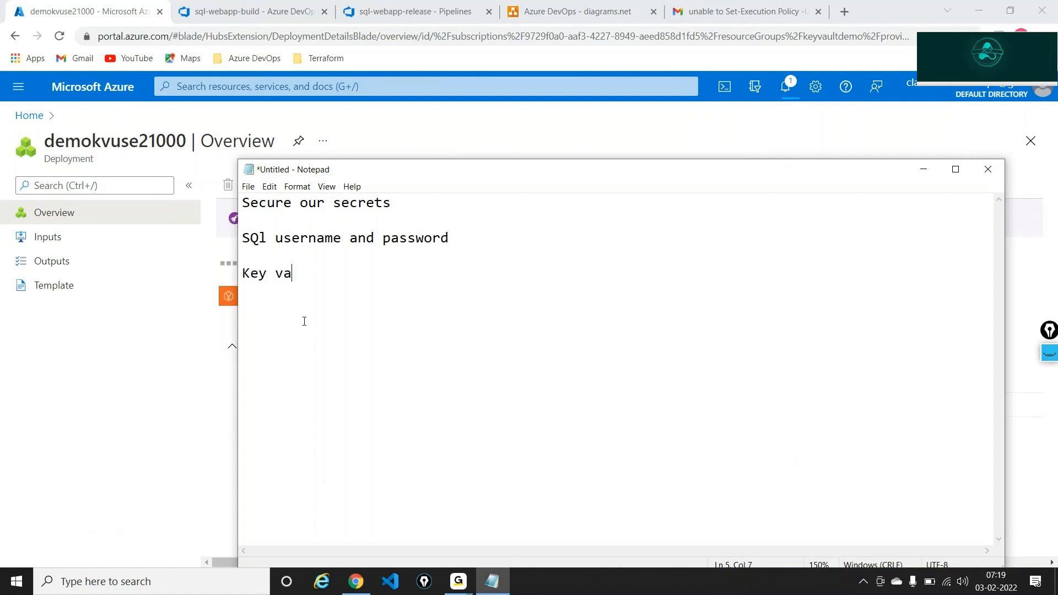
type("ult -- Encr")
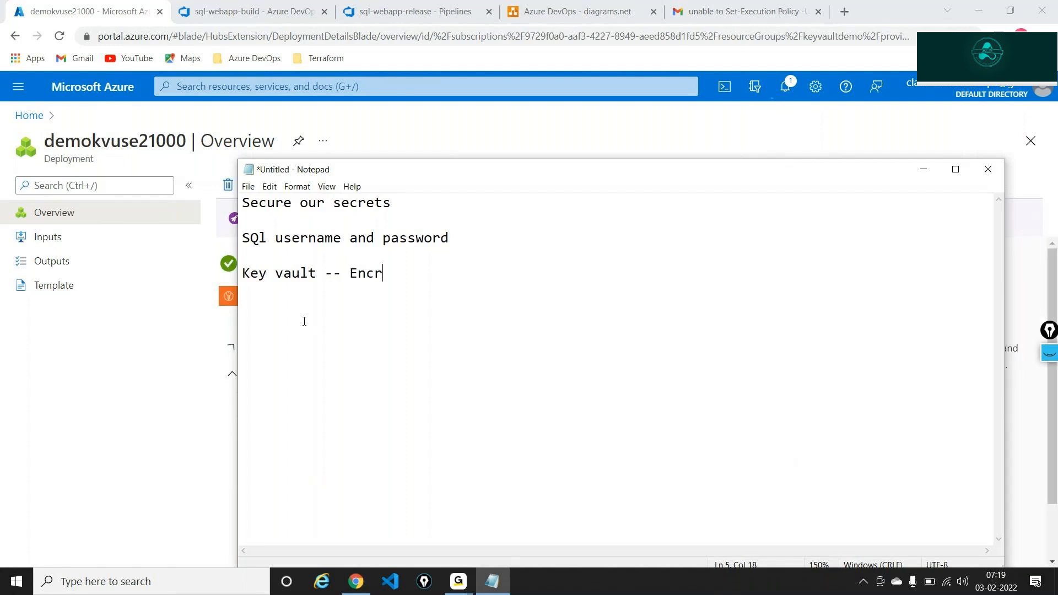
type("ypyed")
Step: Return to the Azure portal in the browser and open the deployed key vault resource
key("alt+Tab")
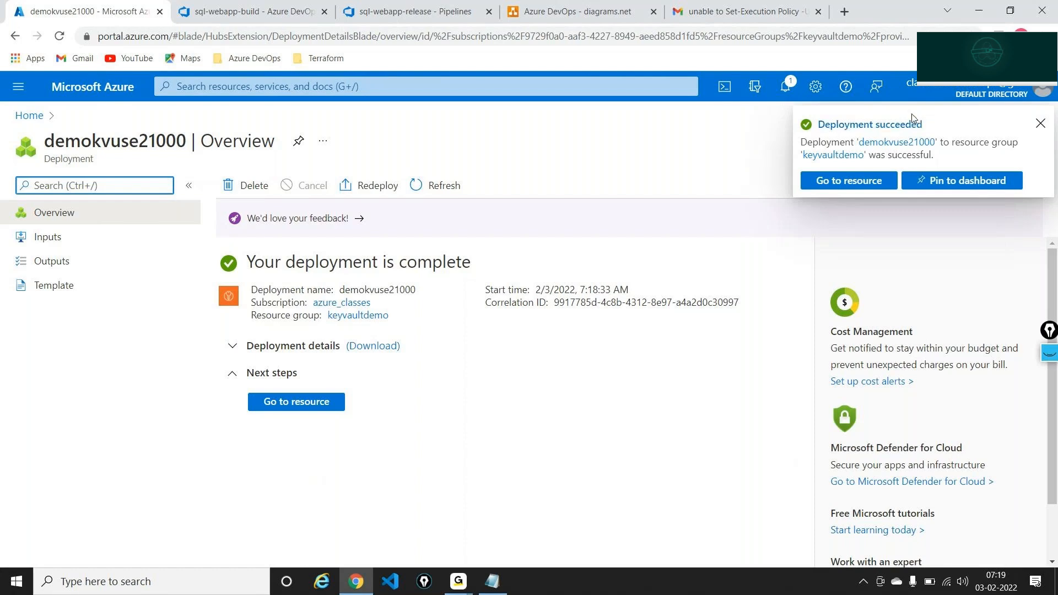
left_click(303, 409)
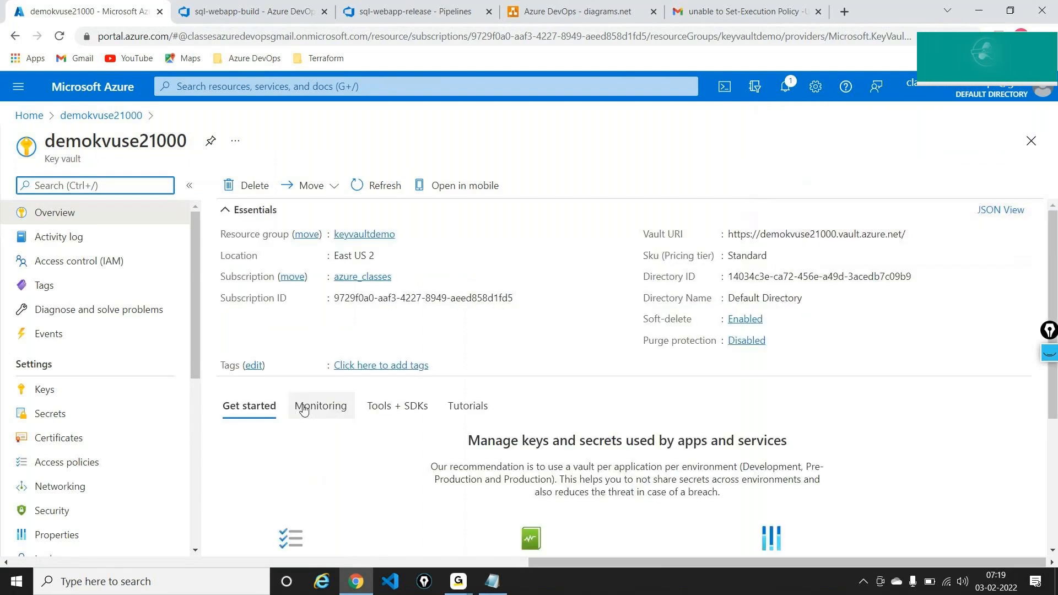
Step: Draw a pen arrow pointing to the vault's Secrets entry, clear the annotation and put the pen away
left_click(1049, 354)
left_click(1049, 389)
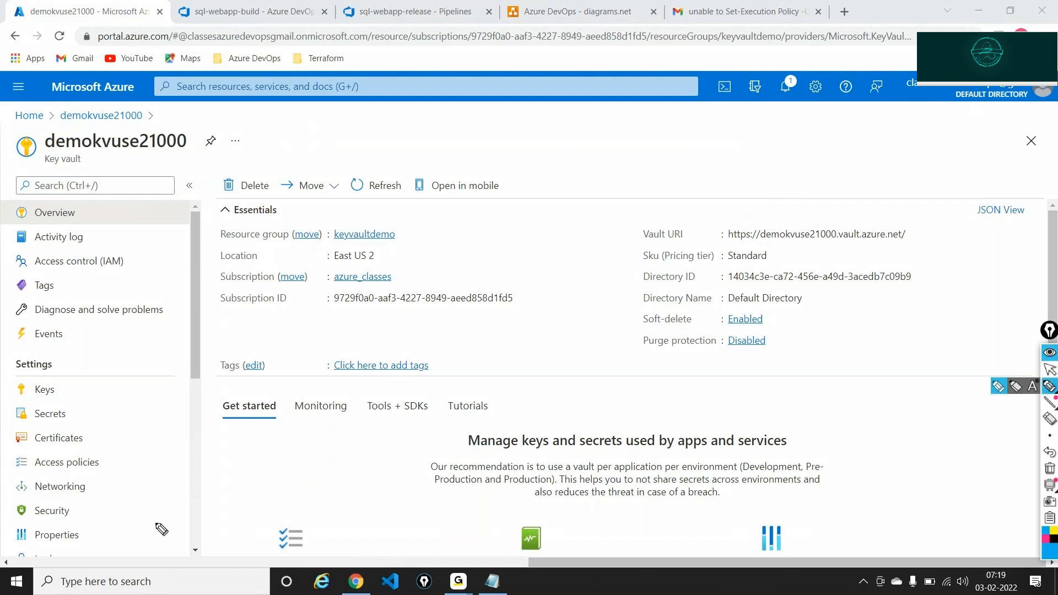
mouse_move(145, 403)
left_mouse_down()
mouse_move(91, 409)
mouse_move(101, 414)
left_mouse_up()
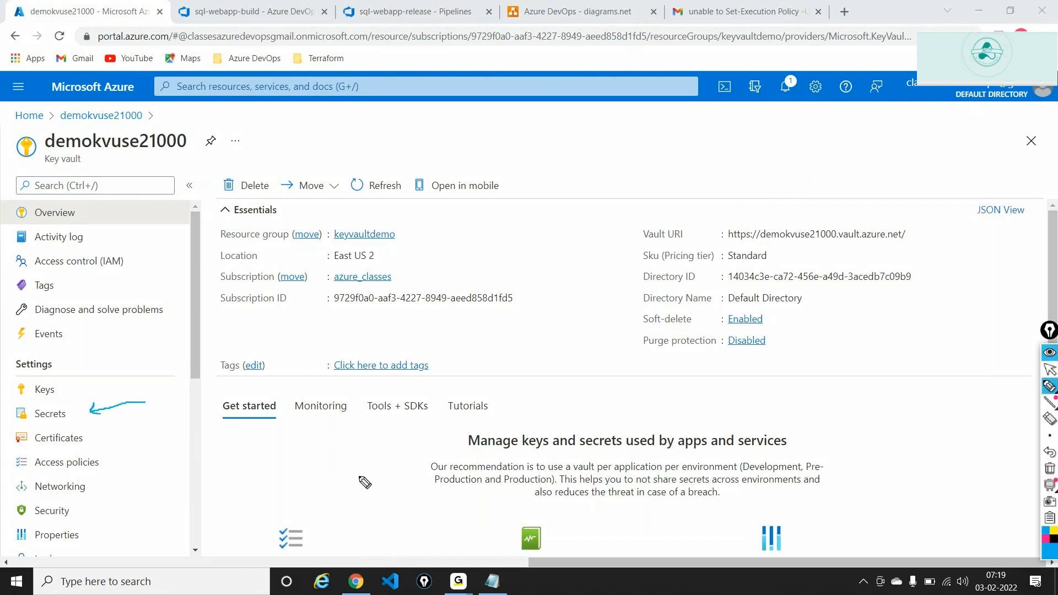
left_click(1051, 468)
left_click(1050, 370)
Step: Start a new manual secret in the key vault and name it sqluserName, matching the sql-webapp-release pipeline variable
left_click(52, 414)
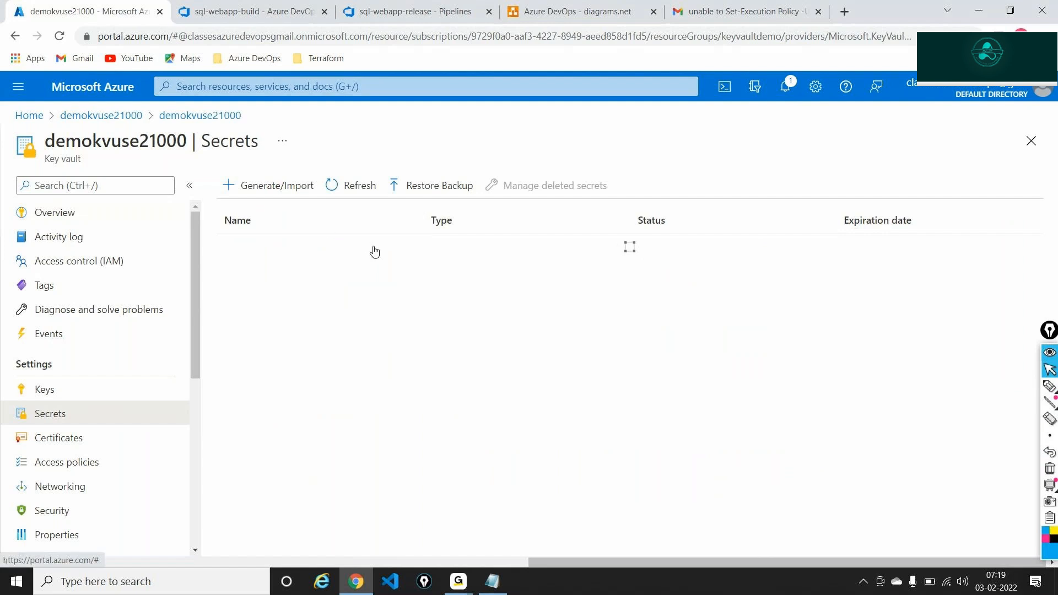
left_click(285, 194)
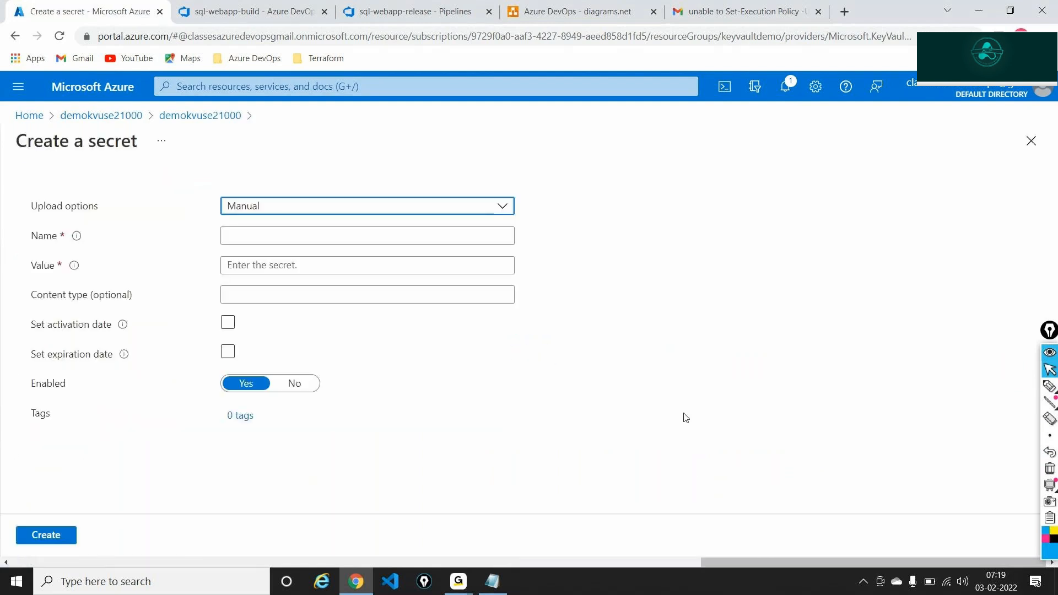
left_click(295, 229)
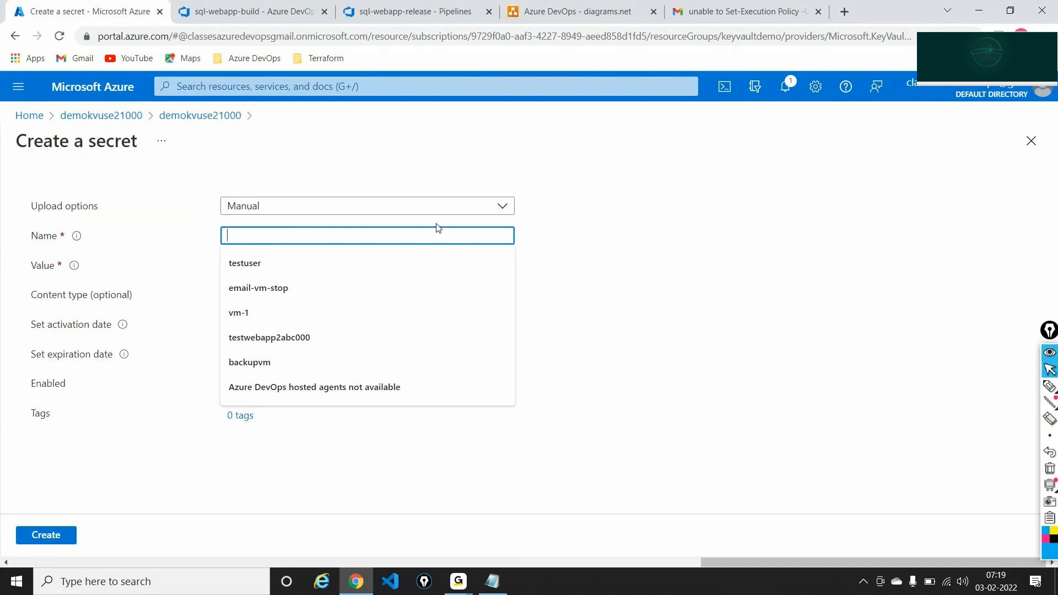
left_click(253, 11)
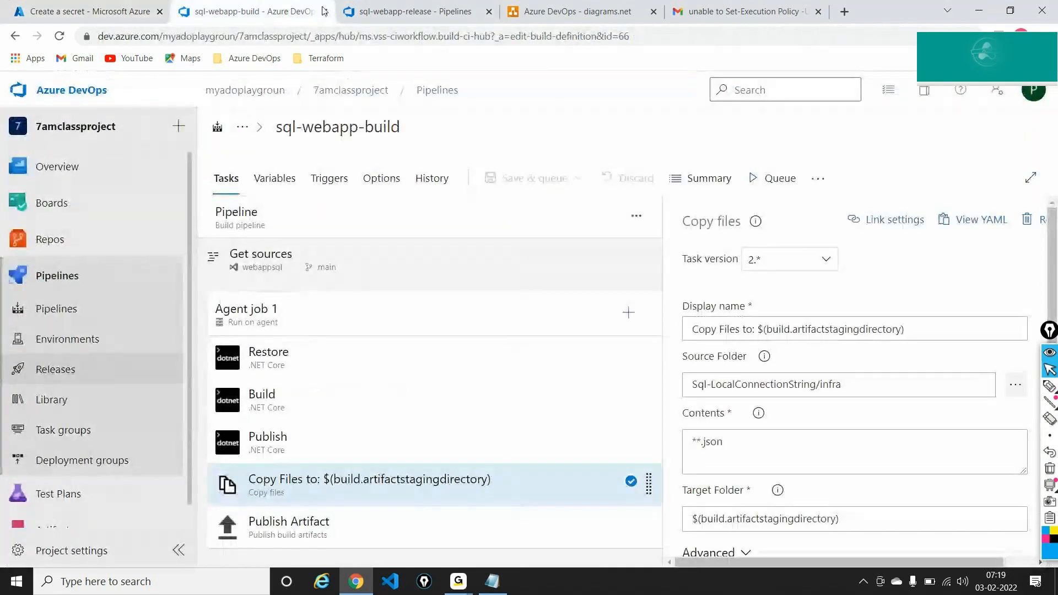
left_click(353, 11)
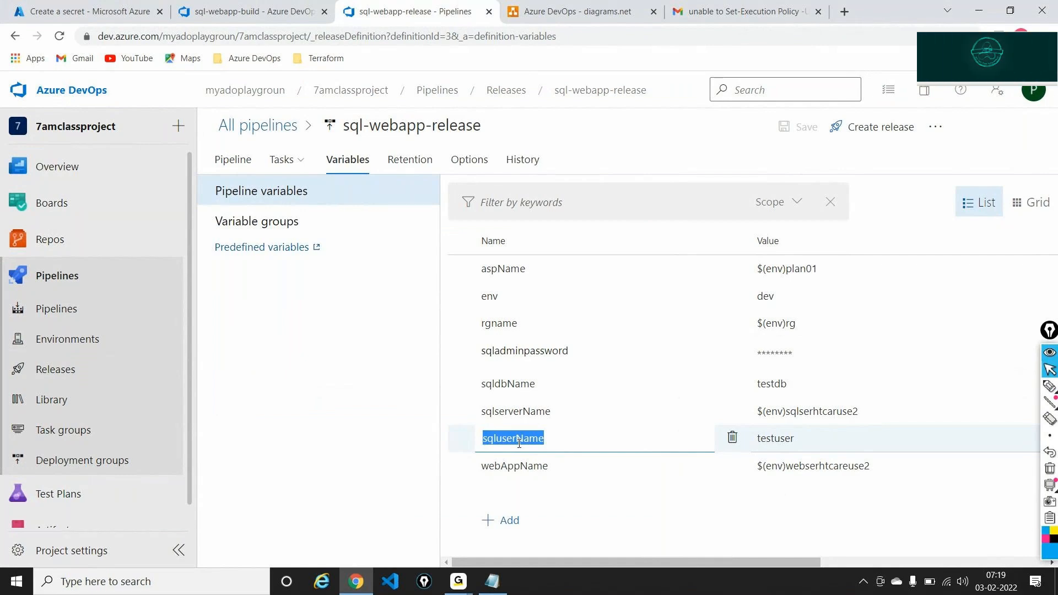
left_click(88, 11)
key("ctrl+v")
Step: Enter the SQL user name as the secret value of sqluserName and create the secret
left_click(277, 266)
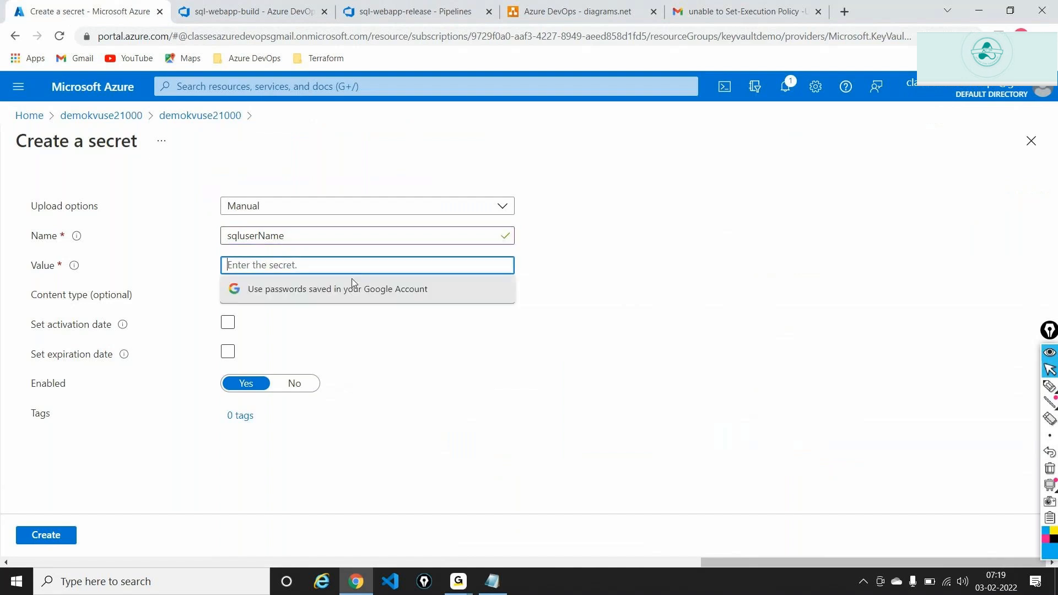
type("••••••")
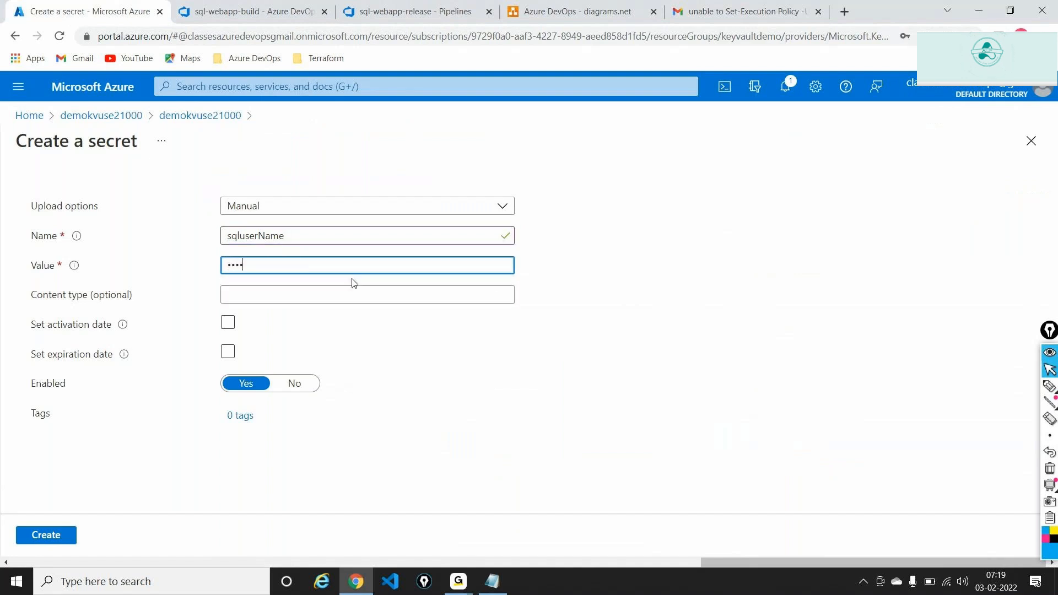
type("••")
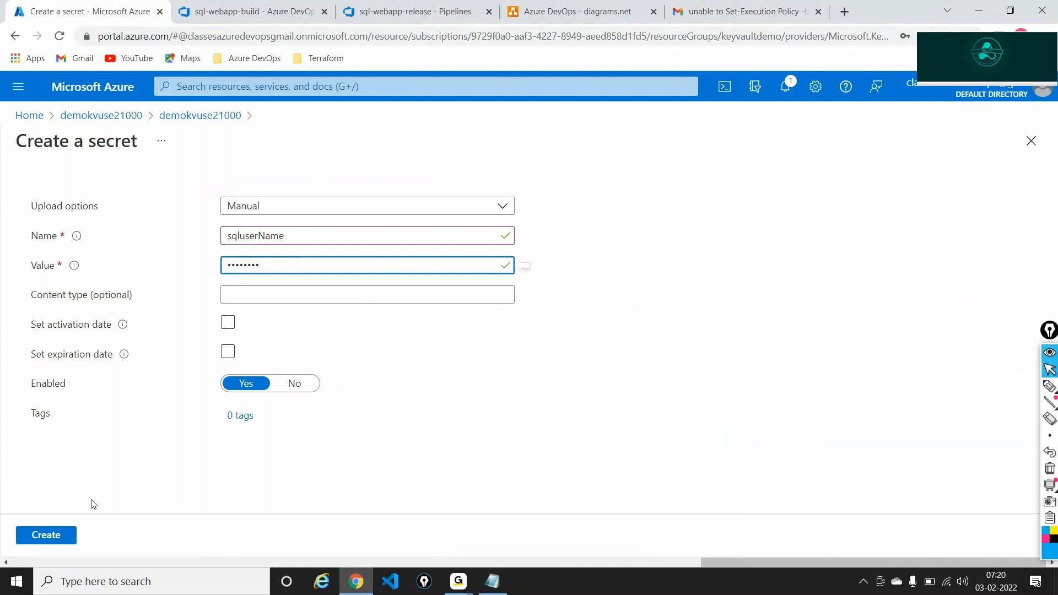
left_click(70, 537)
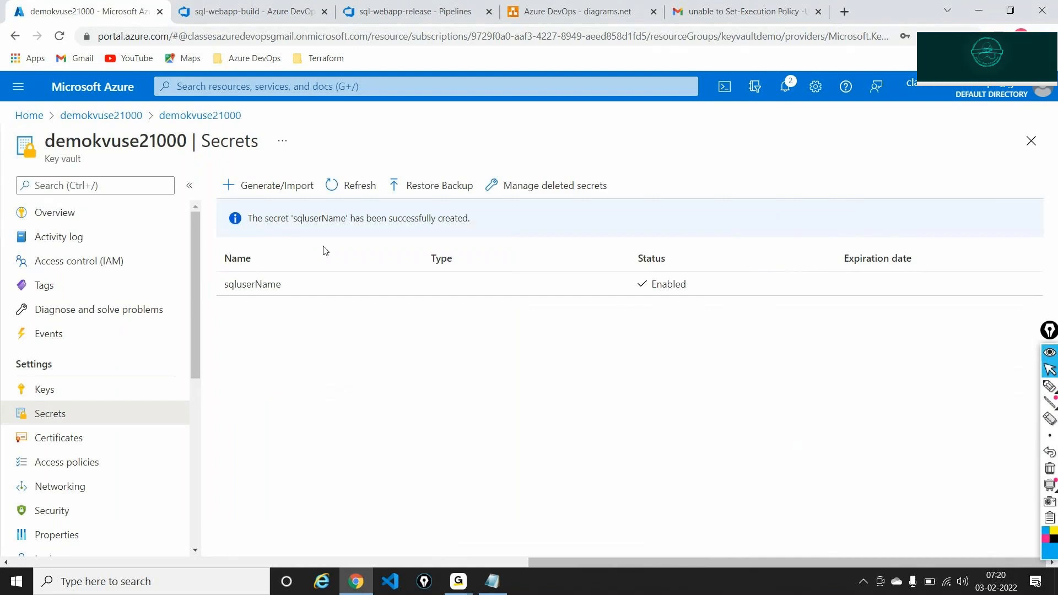
Step: Start another manual secret in the key vault and name it sqladminpassword, matching the sql-webapp-release pipeline variable
left_click(279, 185)
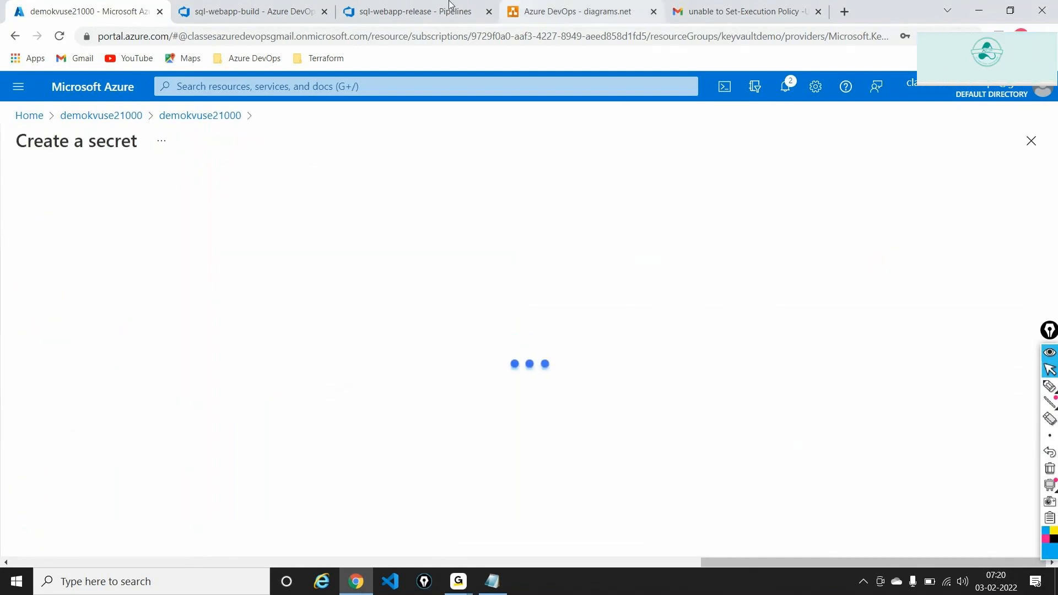
left_click(418, 11)
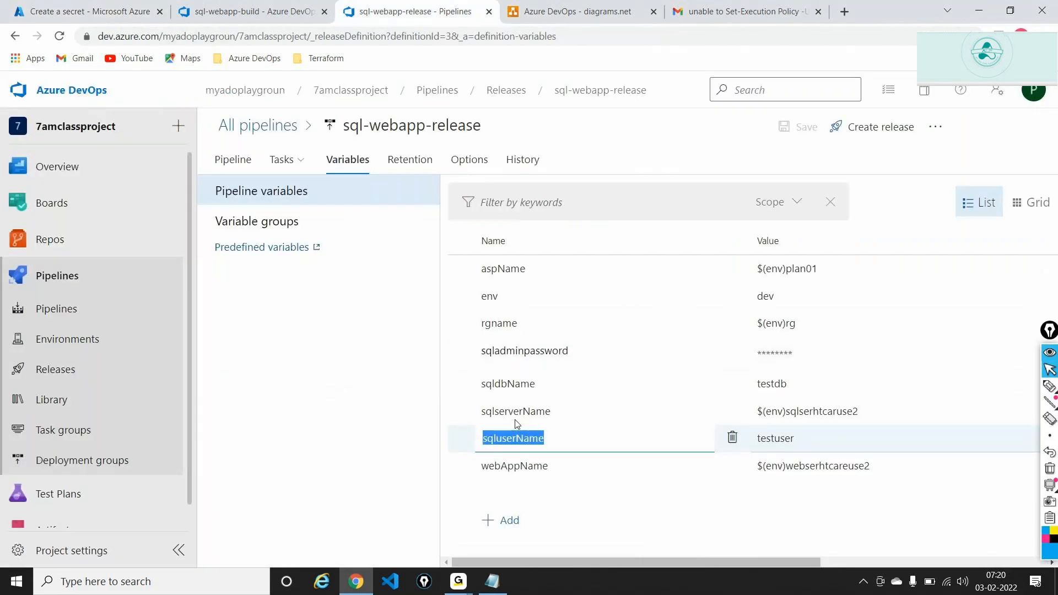
left_click(523, 350)
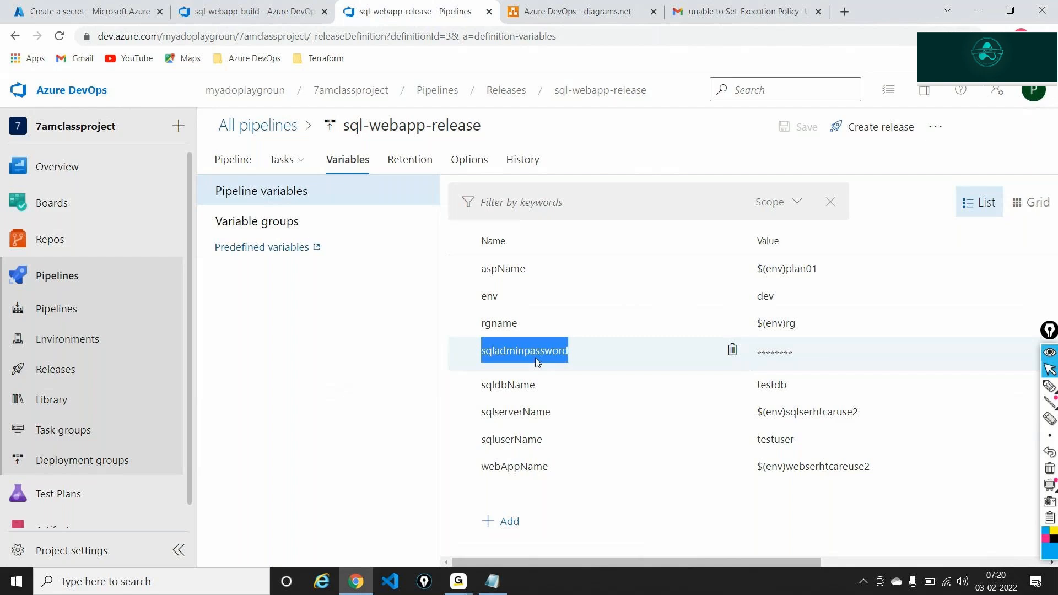
left_click(105, 6)
left_click(261, 233)
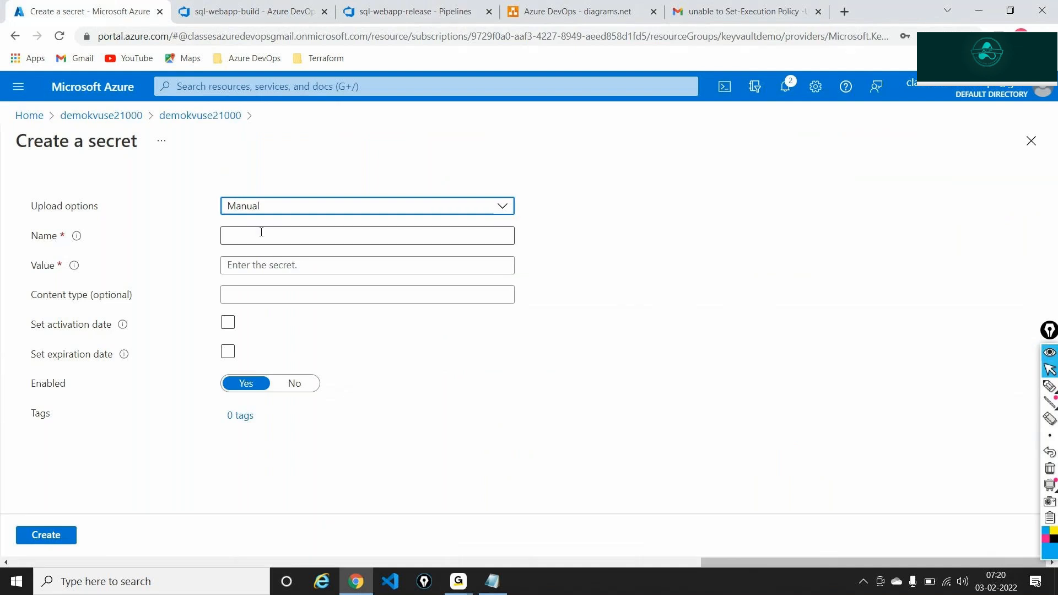
type("sqladminpassword")
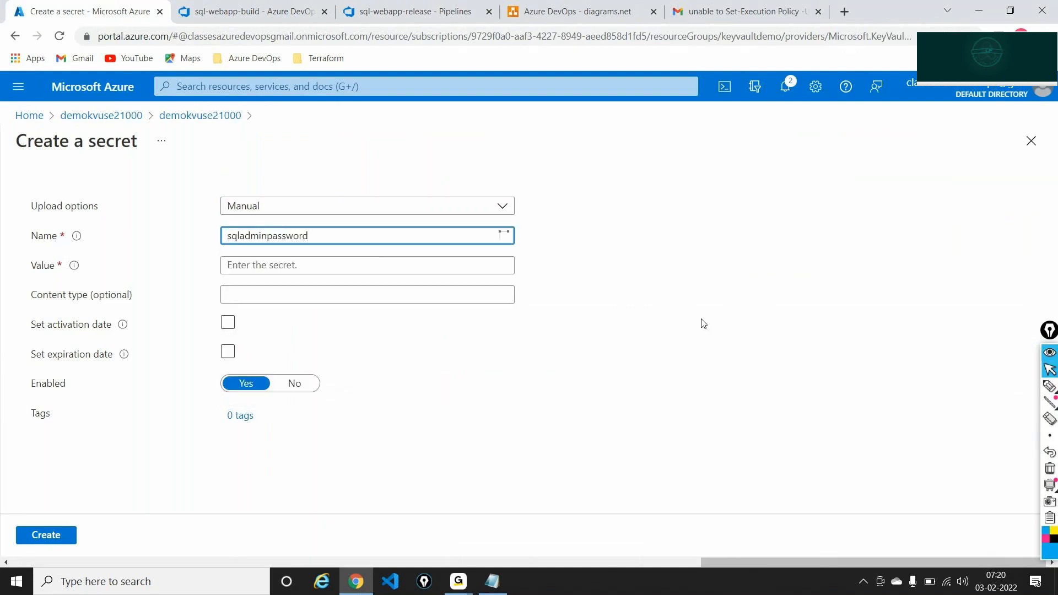
Step: Enter the SQL admin password as the secret value of sqladminpassword, create the secret and refresh the secrets list
left_click(352, 267)
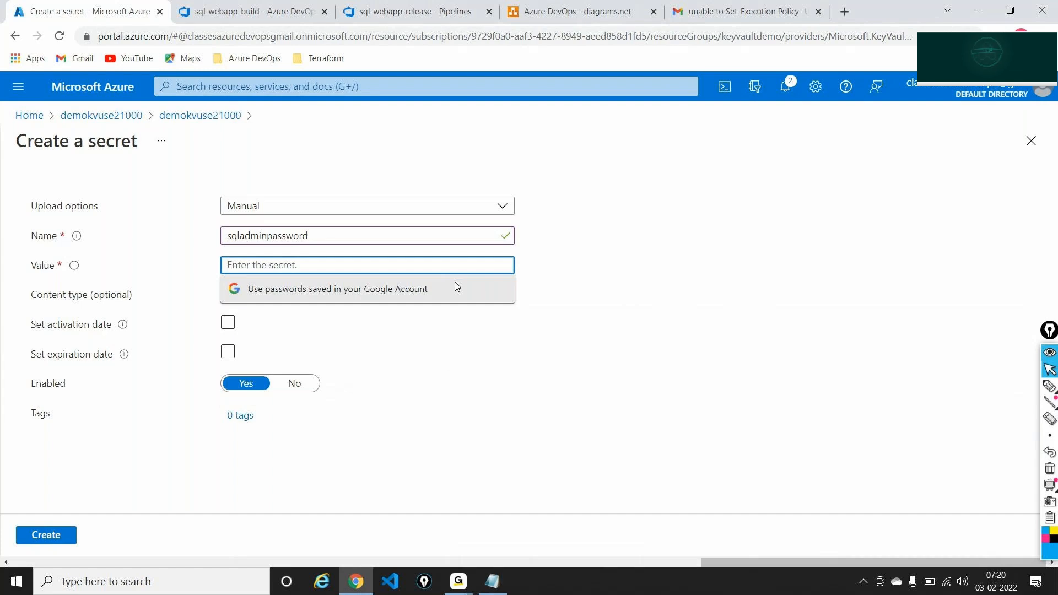
type("•••••••••••")
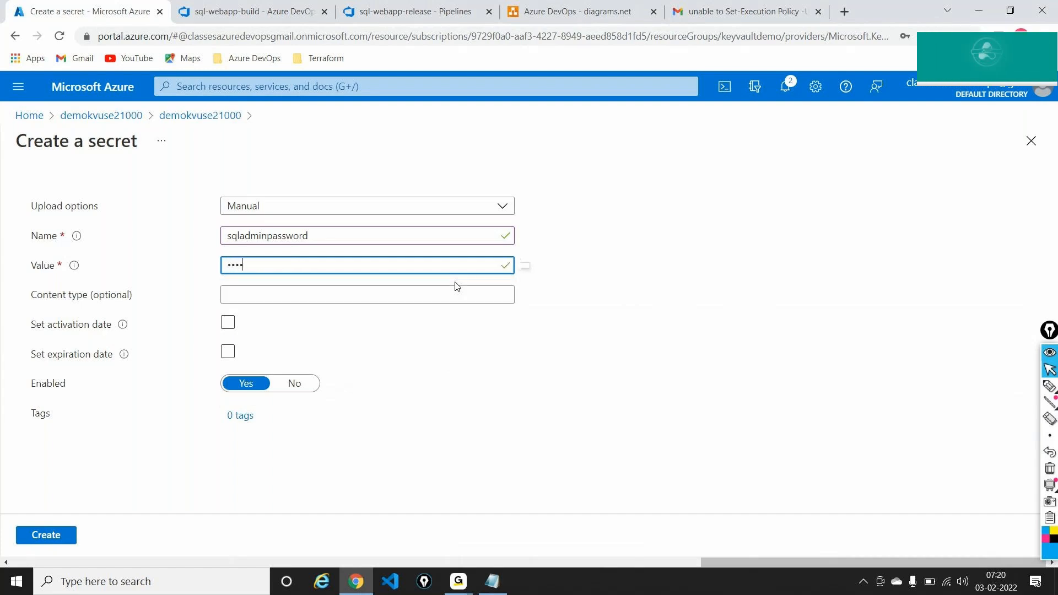
type("••")
left_click(41, 535)
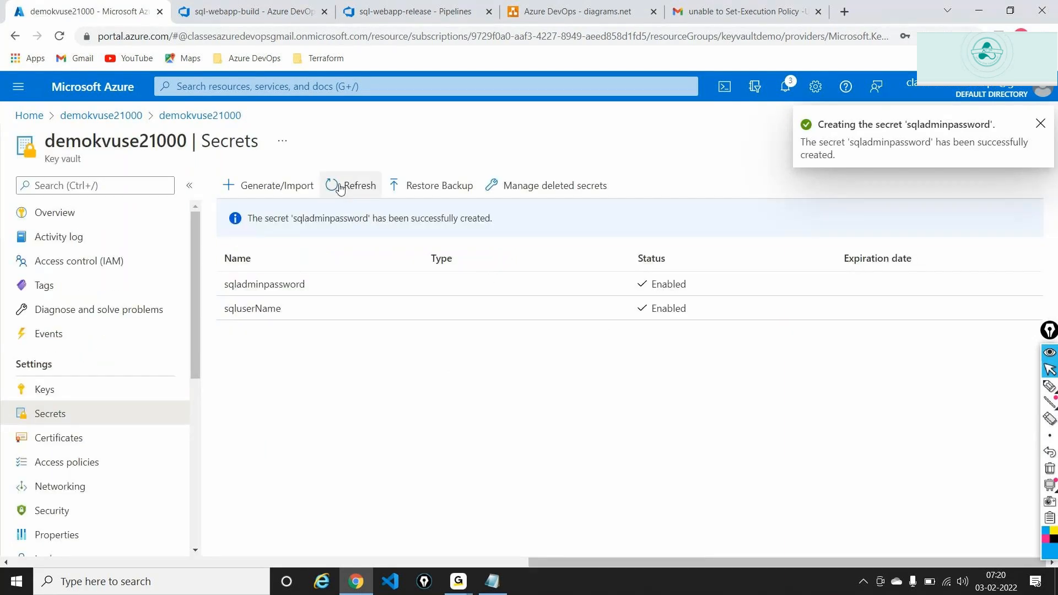
left_click(341, 188)
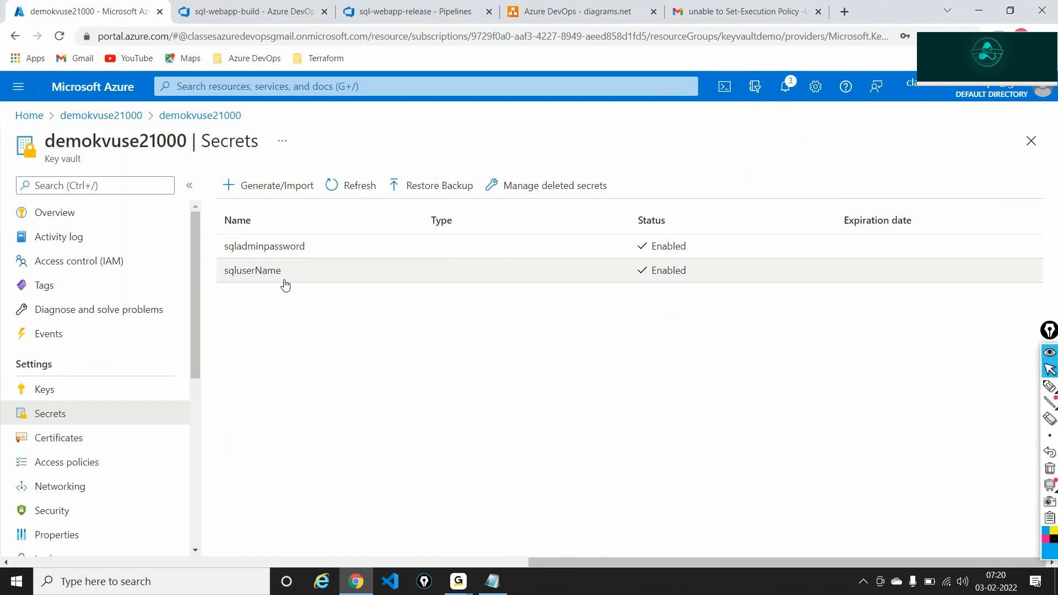
Step: Examine the override template parameters of the Infra creation: SQL+WebApp task in the sql-webapp-release development stage
left_click(419, 10)
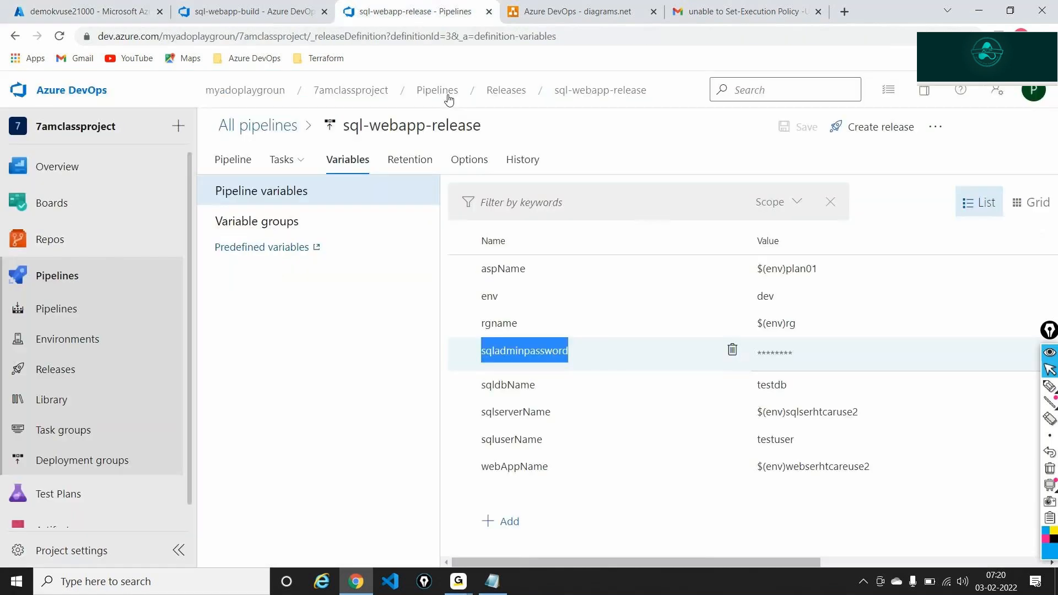
left_click(301, 160)
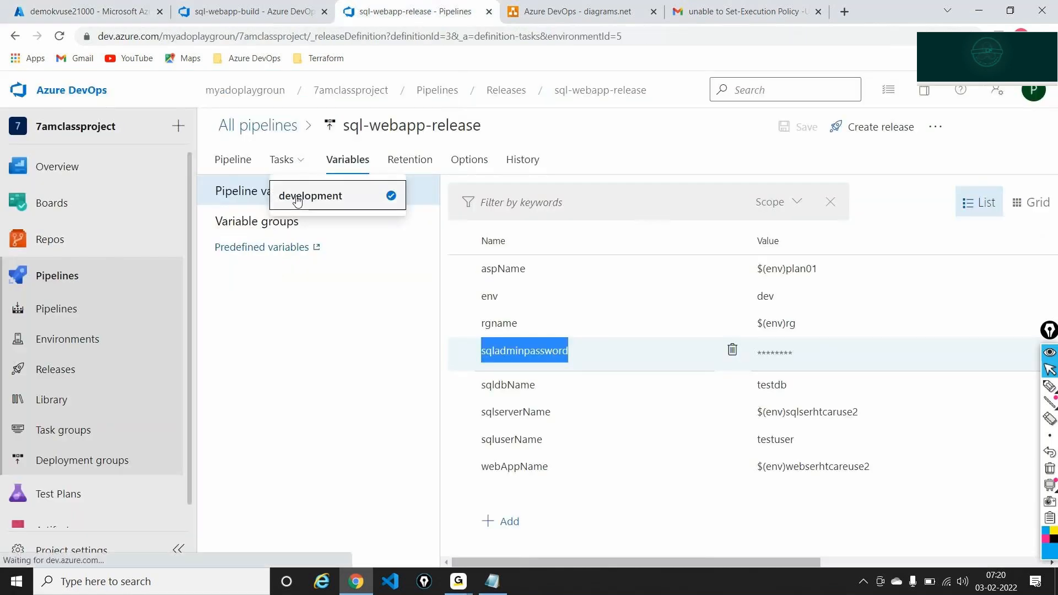
left_click(289, 196)
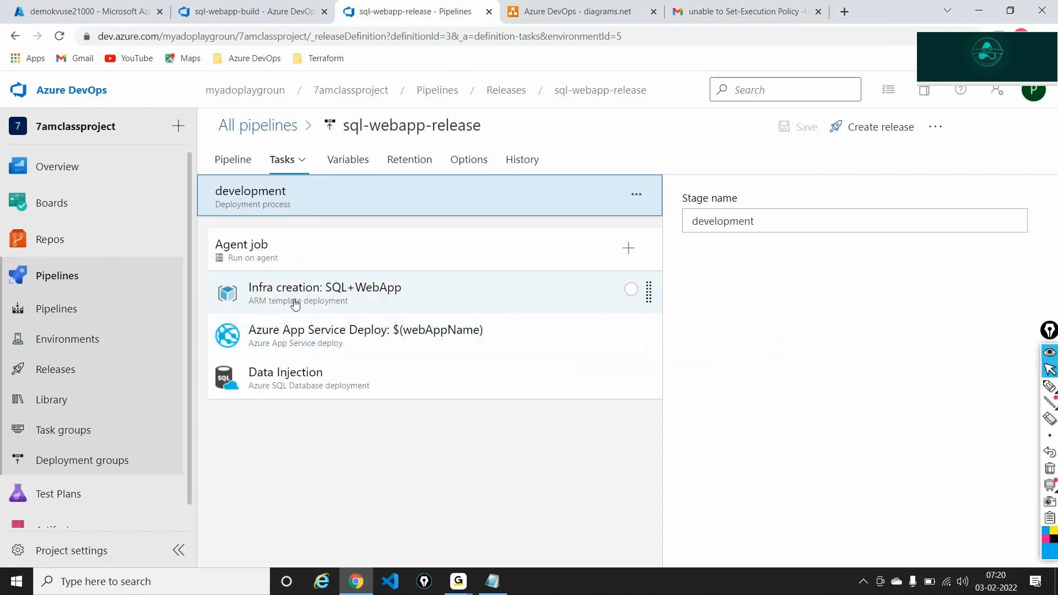
left_click(296, 303)
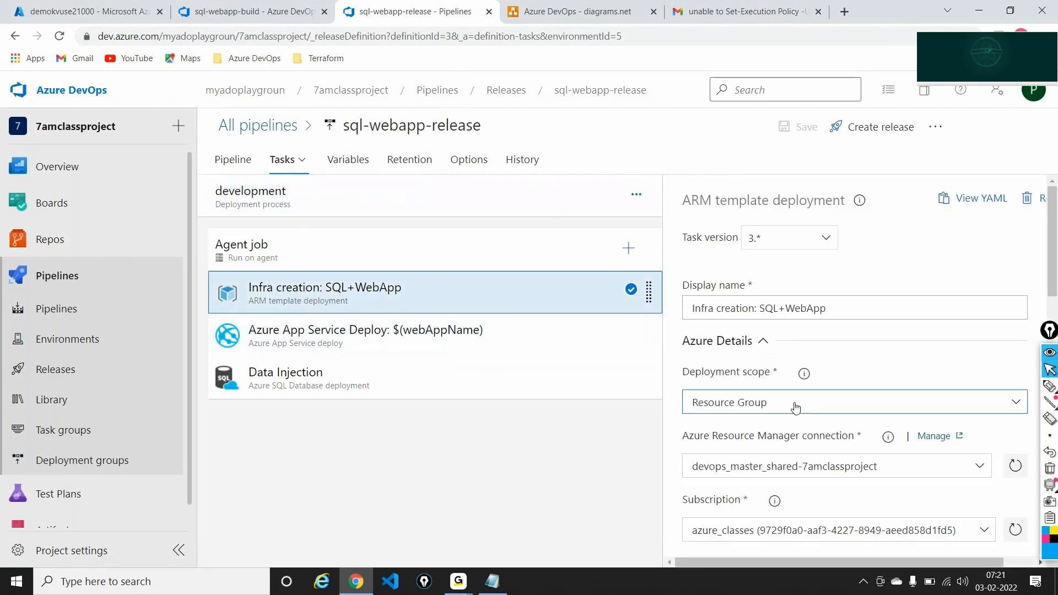
scroll(795, 408, "down", 5)
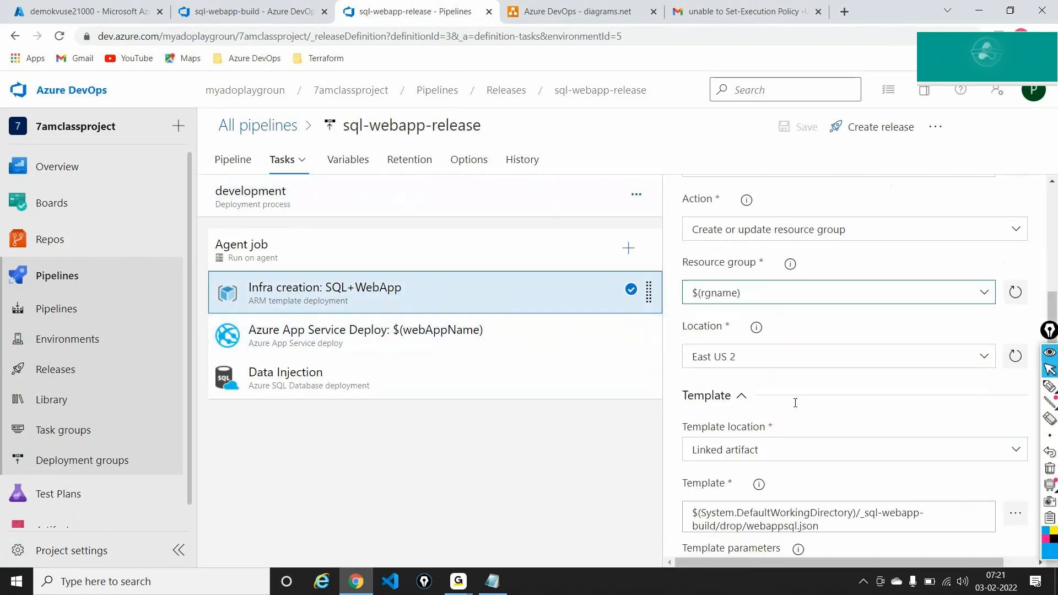
scroll(795, 403, "down", 5)
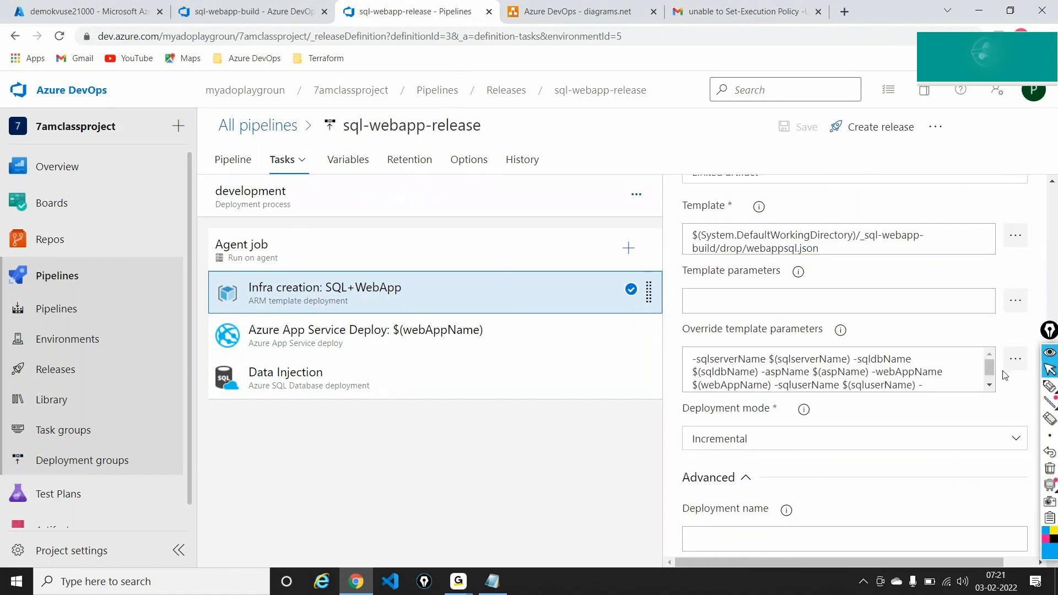
left_click(1016, 359)
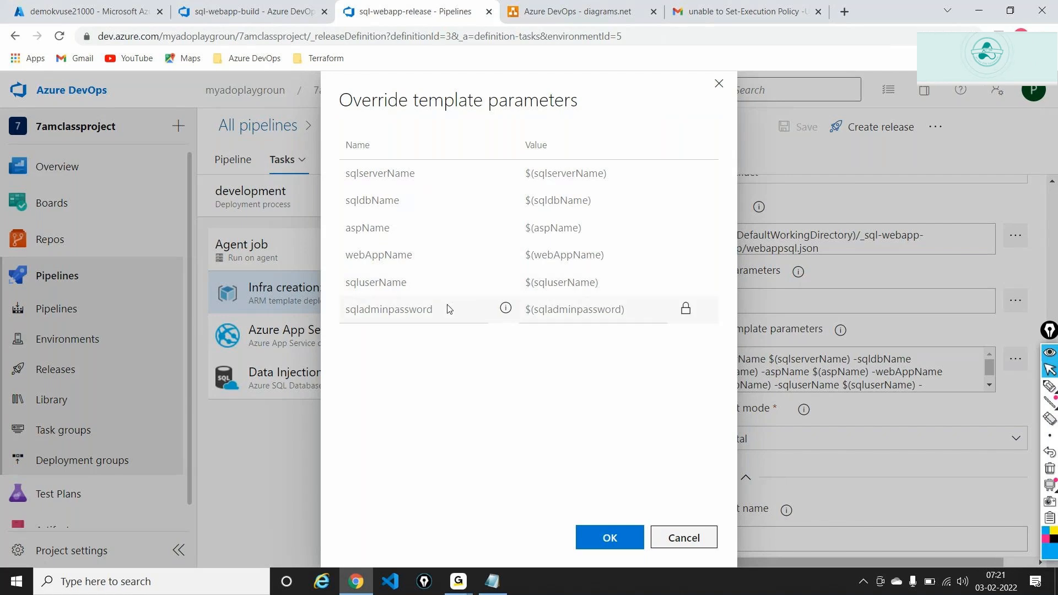
left_click(720, 83)
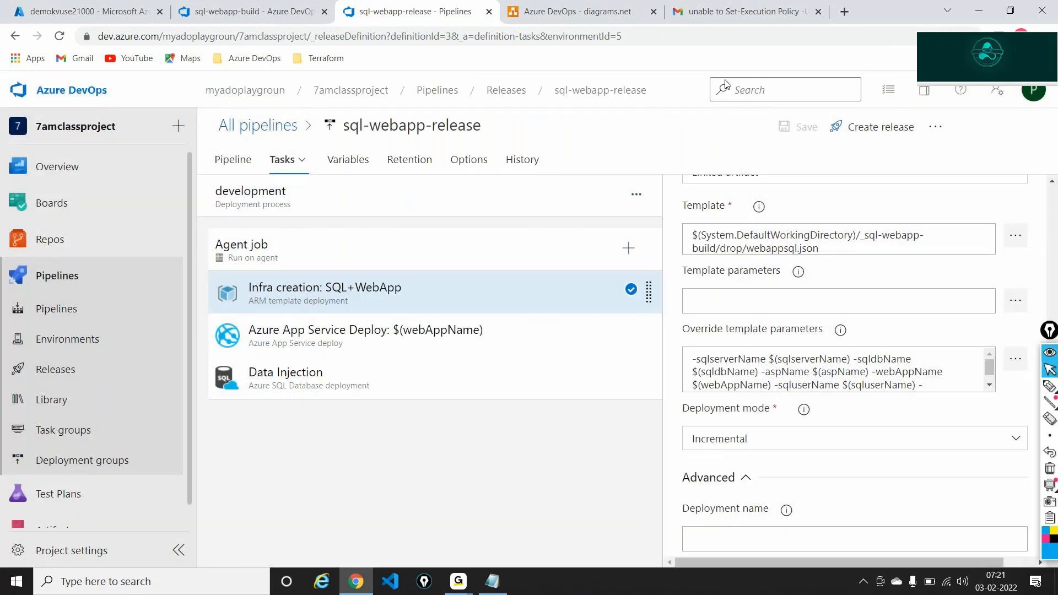
Step: Examine the login and password variables used by the Data Injection task in the development stage
left_click(379, 333)
left_click(369, 371)
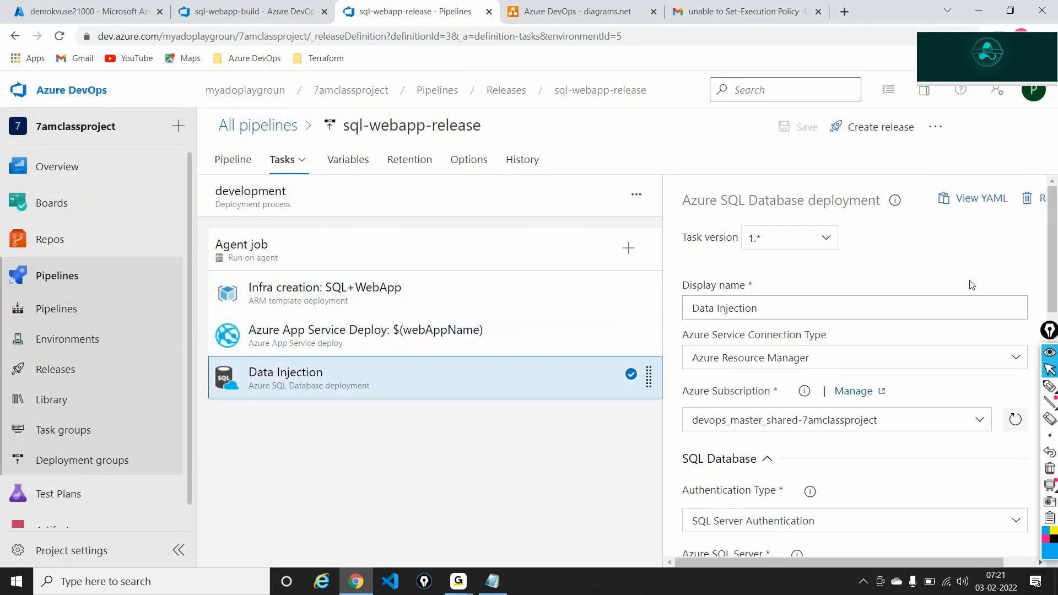
scroll(971, 285, "down", 4)
scroll(972, 285, "down", 1)
left_click(806, 331)
key("Tab")
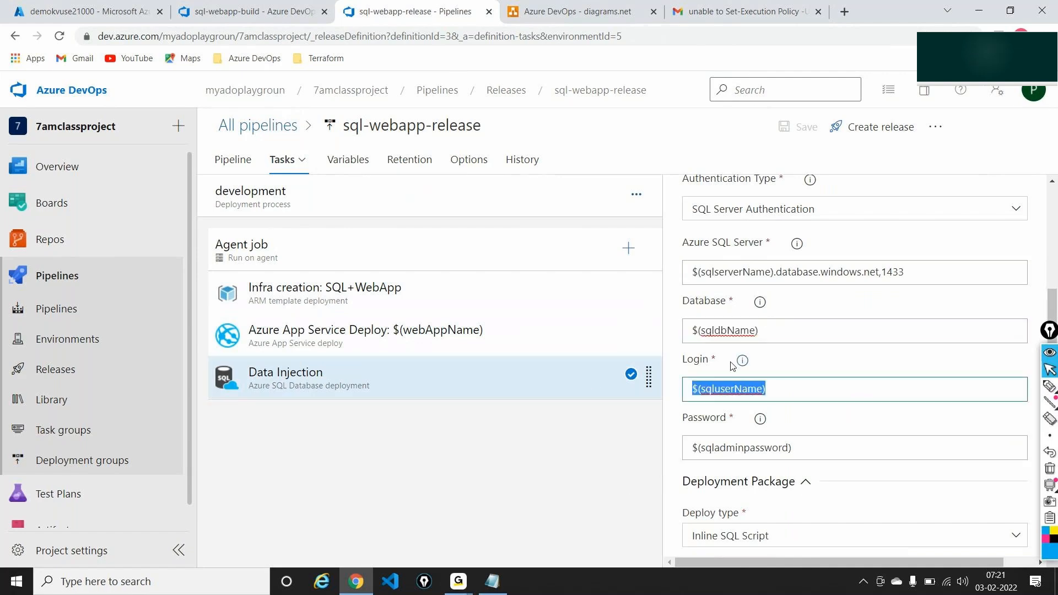
left_click(747, 379)
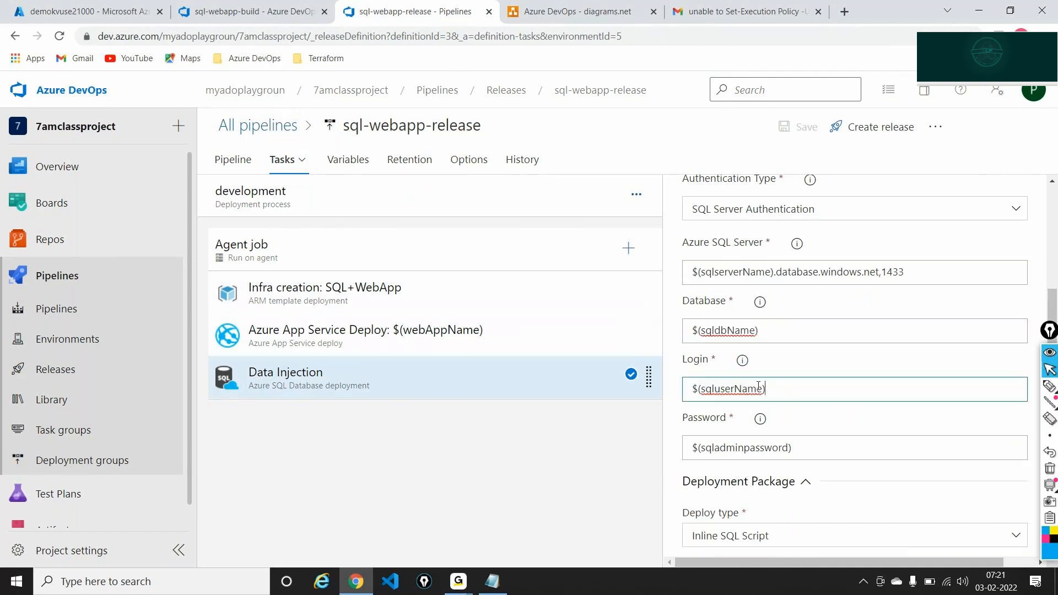
key("ctrl+a")
key("Tab")
left_click(594, 459)
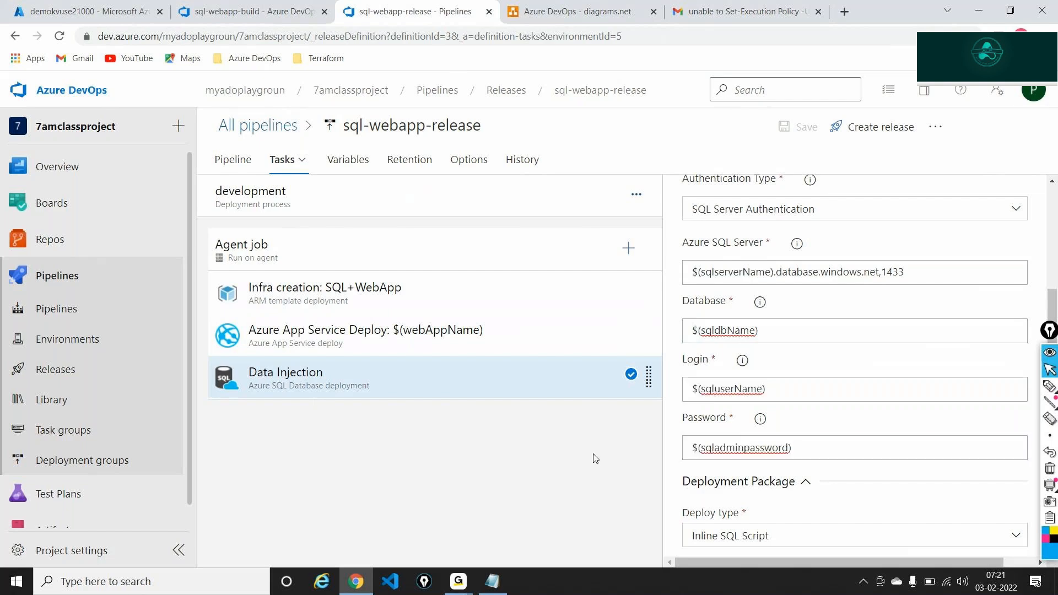
Step: Delete the sqladminpassword and sqluserName variables from the sql-webapp-release pipeline variables
left_click(349, 159)
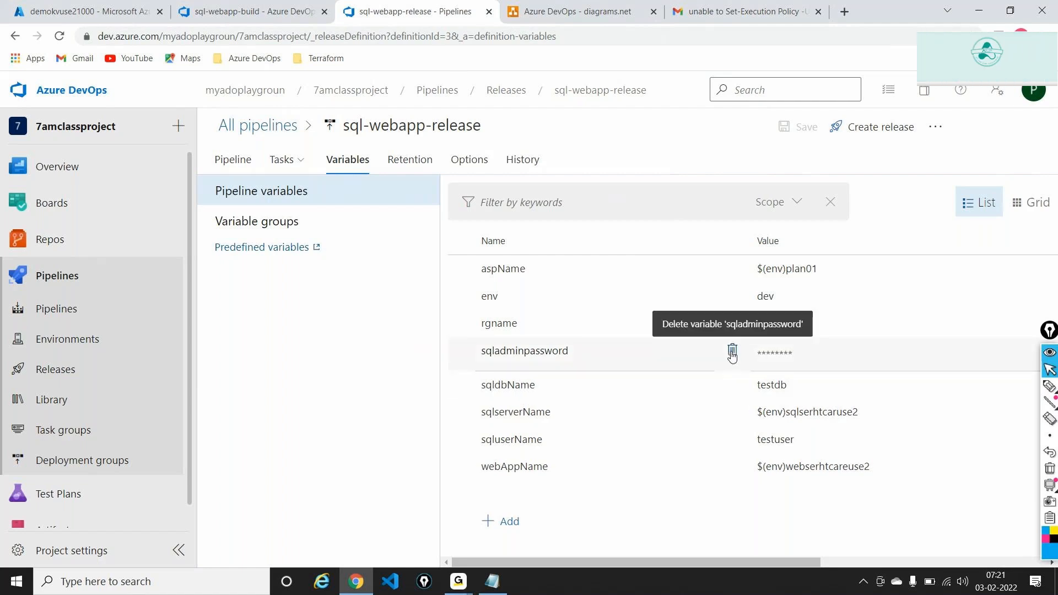
left_click(732, 351)
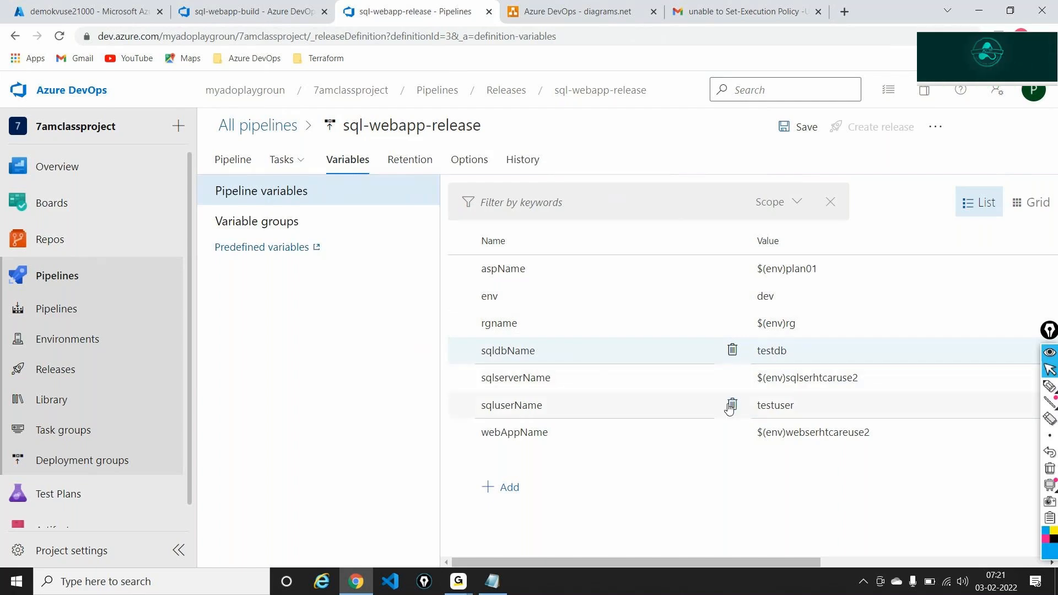
left_click(732, 405)
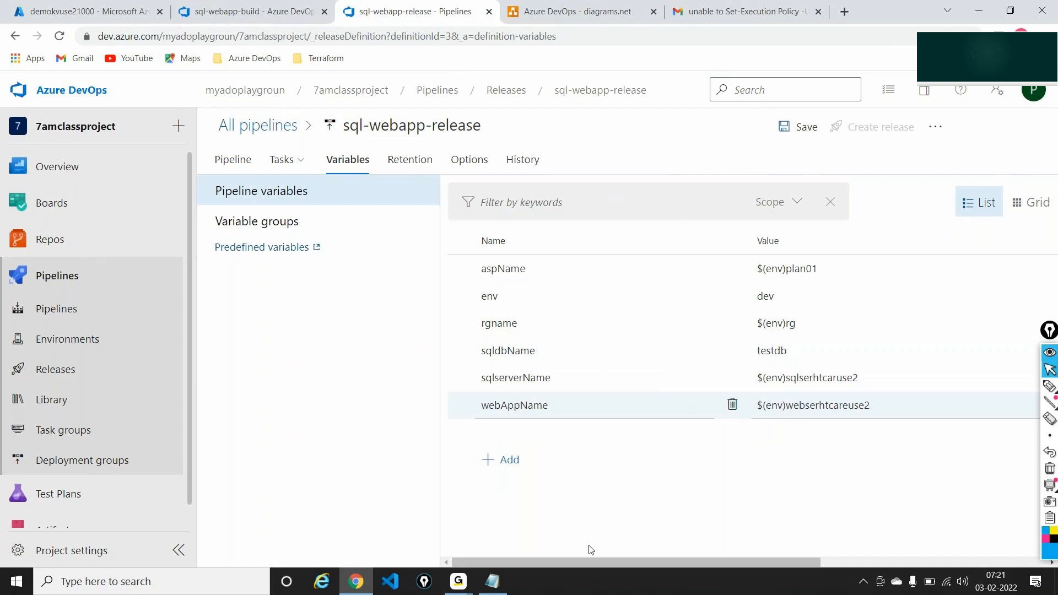
Step: Place the sql-webapp-release page beside the Azure portal page in the browser and close the sql-webapp-build page
left_click(91, 11)
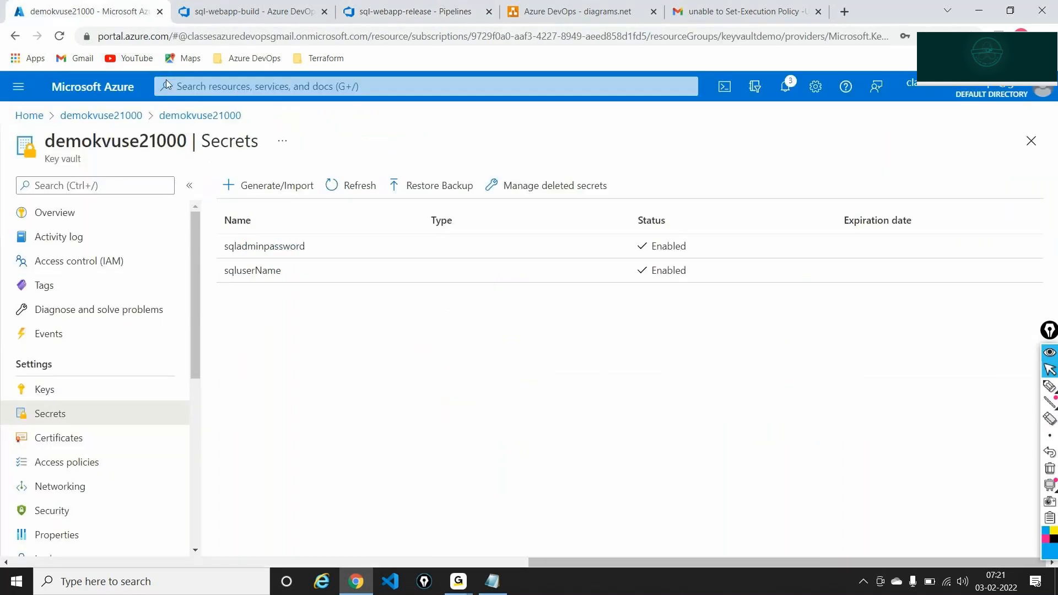
left_click_drag(366, 11, 265, 6)
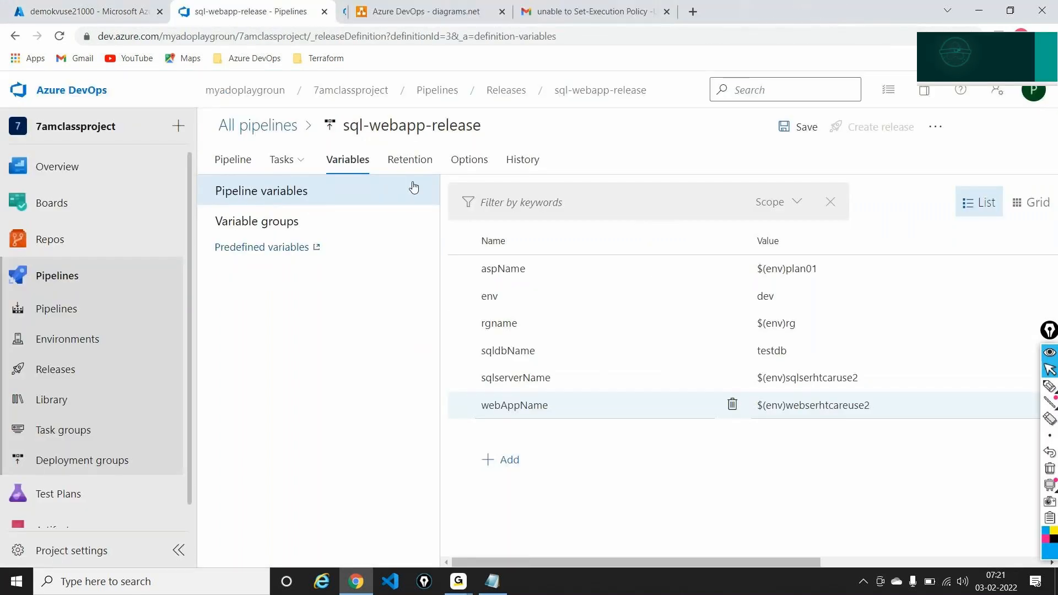
left_click(490, 11)
left_click(138, 6)
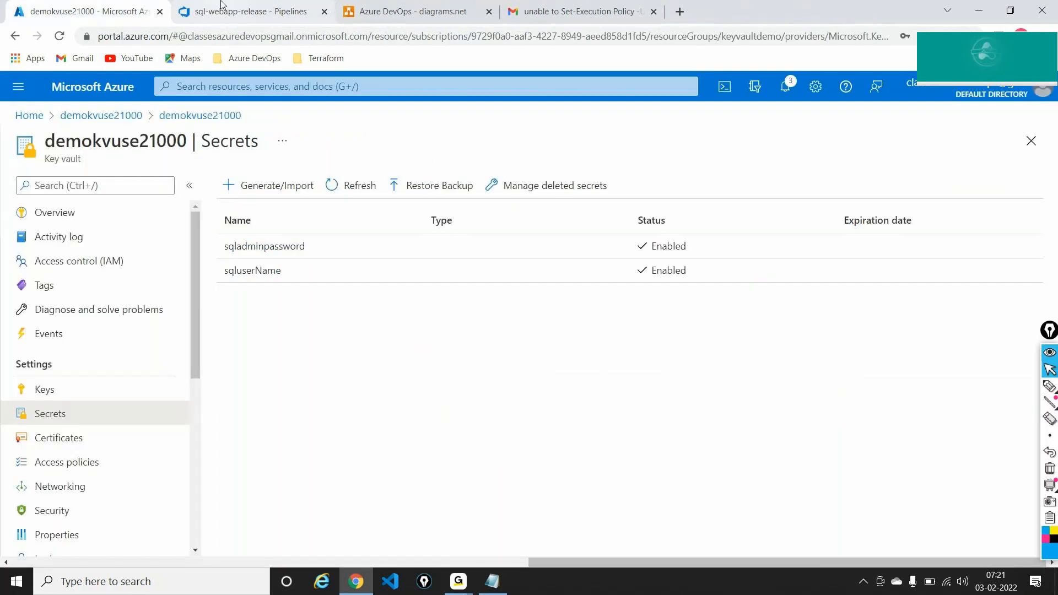
Step: Return to sql-webapp-release and select the Infra creation: SQL+WebApp task in the development stage
left_click(242, 12)
left_click(266, 166)
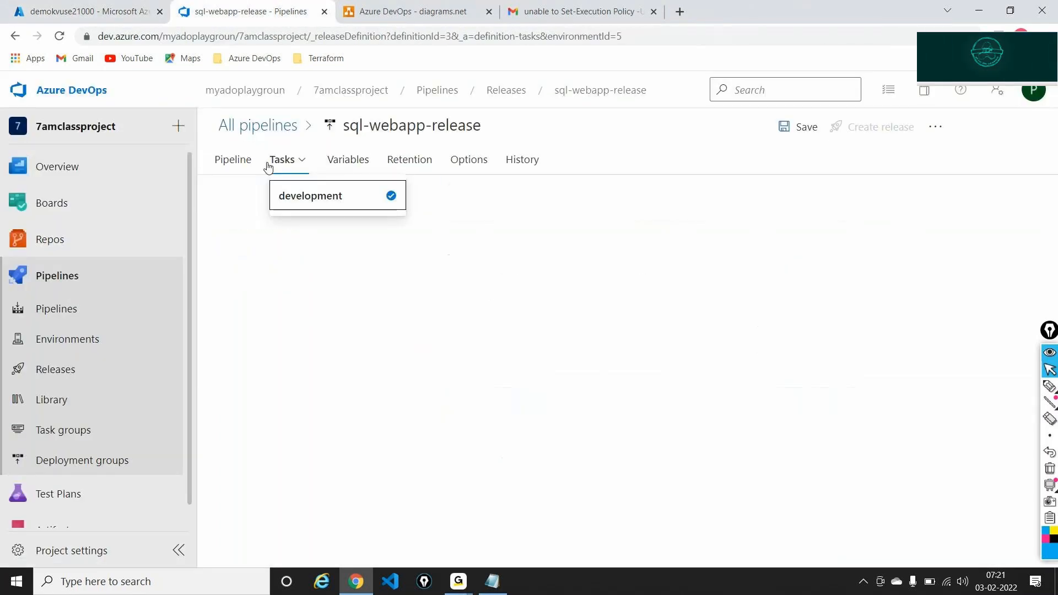
left_click(287, 194)
left_click(303, 296)
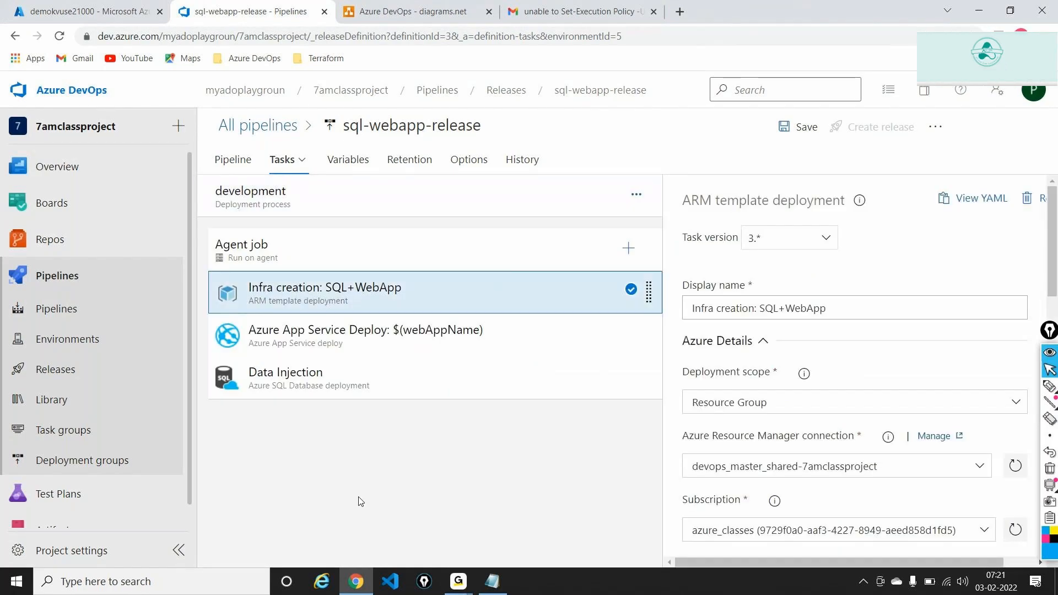
key("alt+Tab")
key("alt+Tab")
key("alt+Tab")
key("alt+Tab")
key("alt+Tab")
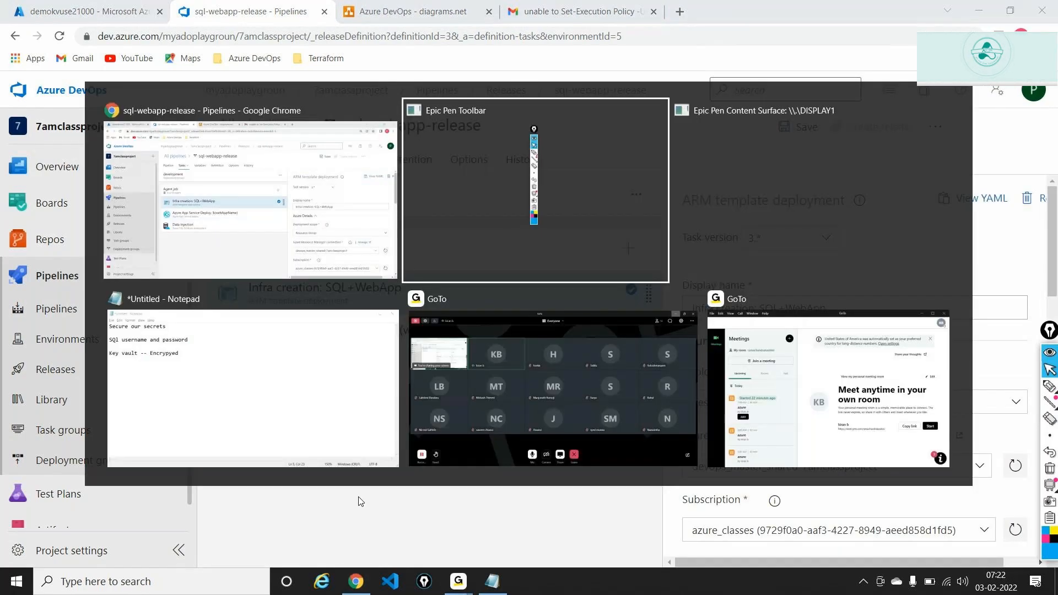
key("alt+Tab")
key("alt+Tab")
key("alt+Tab")
key("alt+Tab")
key("alt+Tab")
key("alt+Tab")
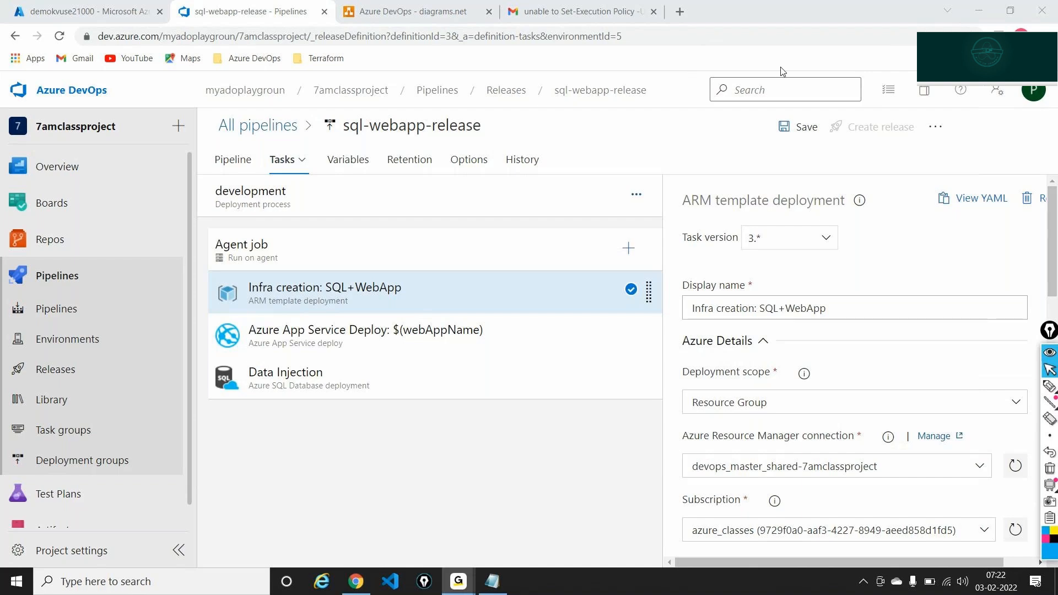
Step: Add an Azure Key Vault task to the development stage's agent job and place it above the Infra creation: SQL+WebApp task
left_click(628, 248)
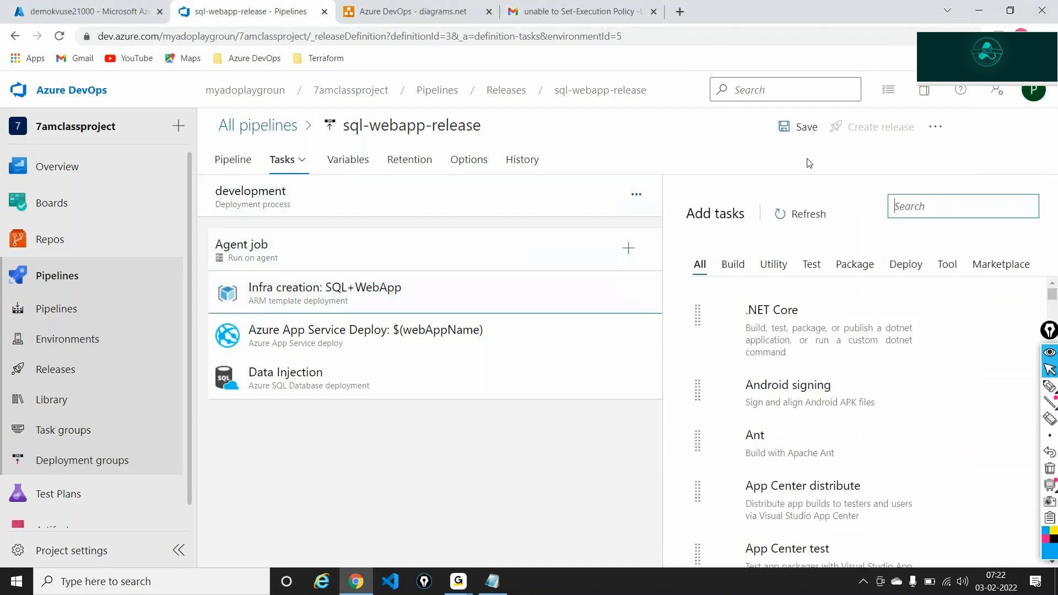
type("az")
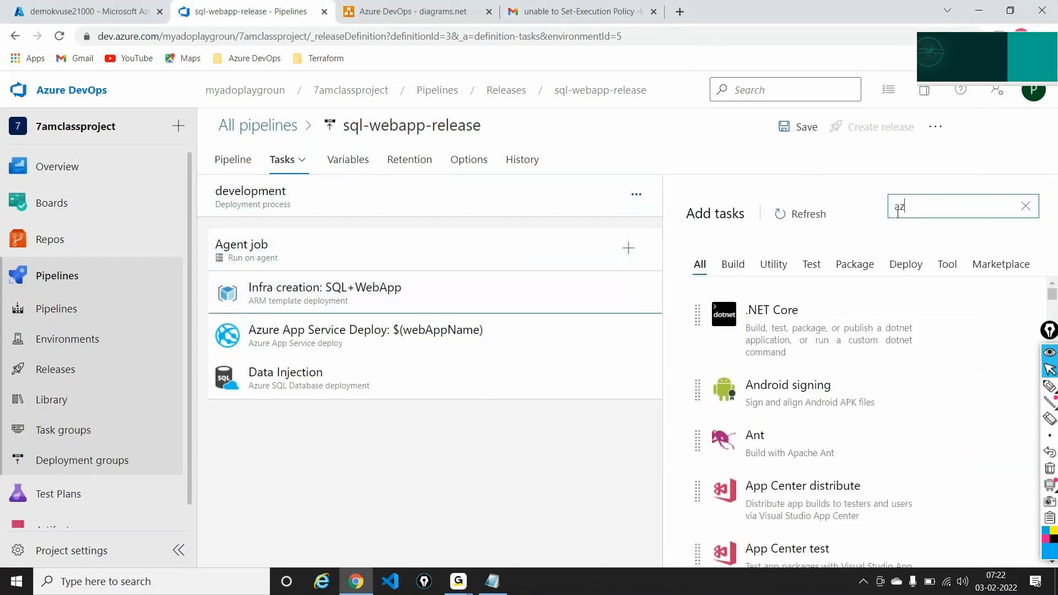
type("ure key ")
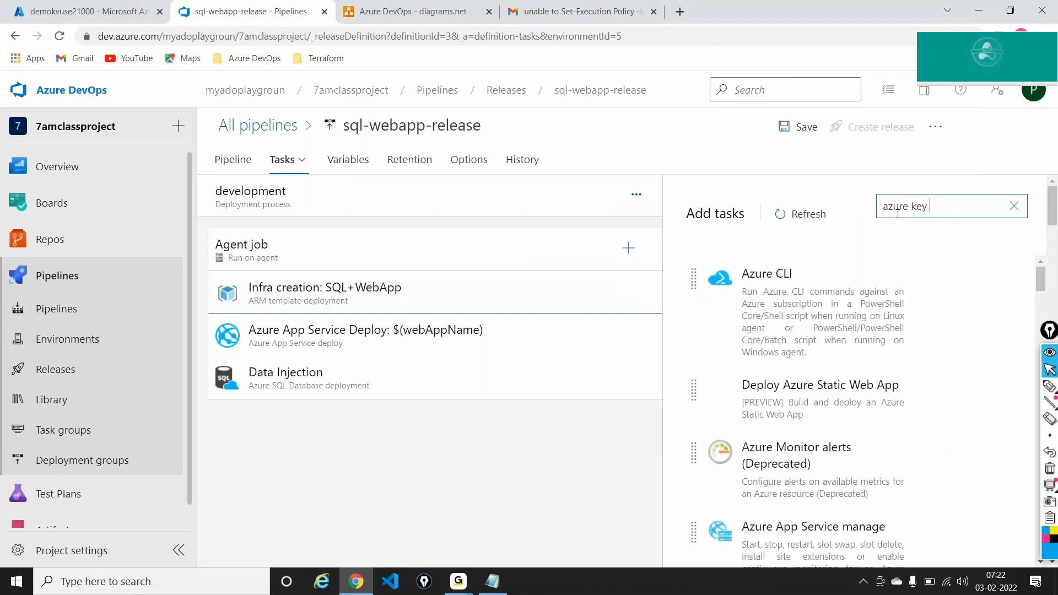
type("va")
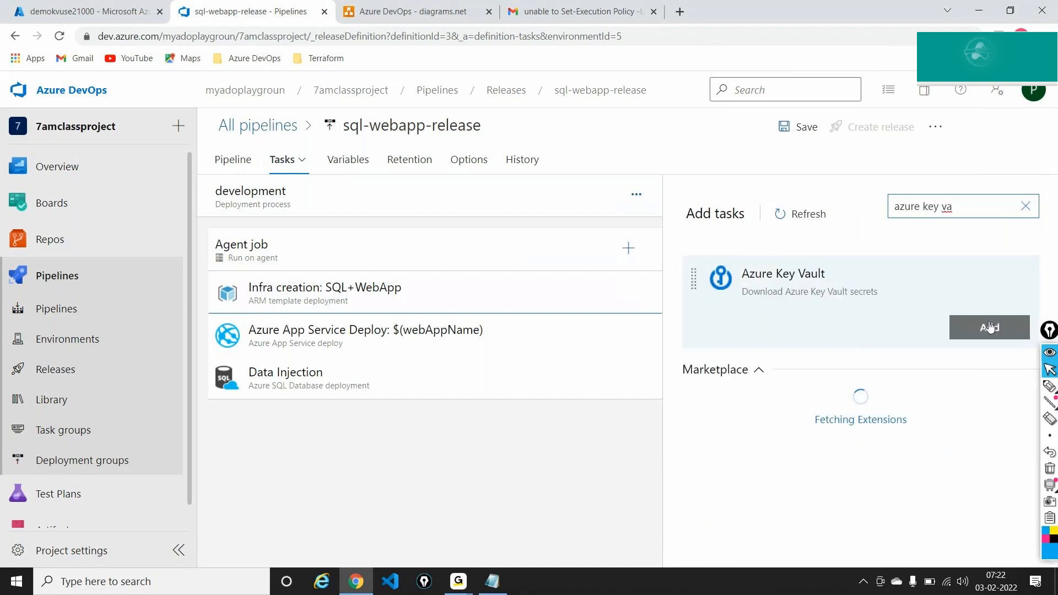
left_click(989, 328)
left_click_drag(401, 337, 406, 282)
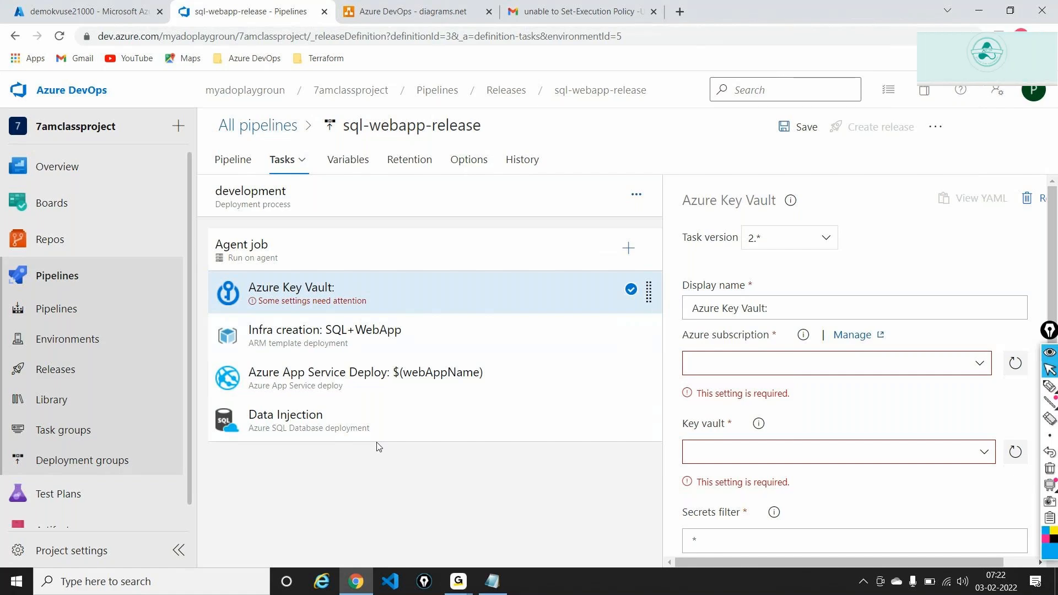
Step: Set the Azure Key Vault task's subscription to devops_master_shared-7amclassproject and its key vault to demokvuse21000
left_click(983, 364)
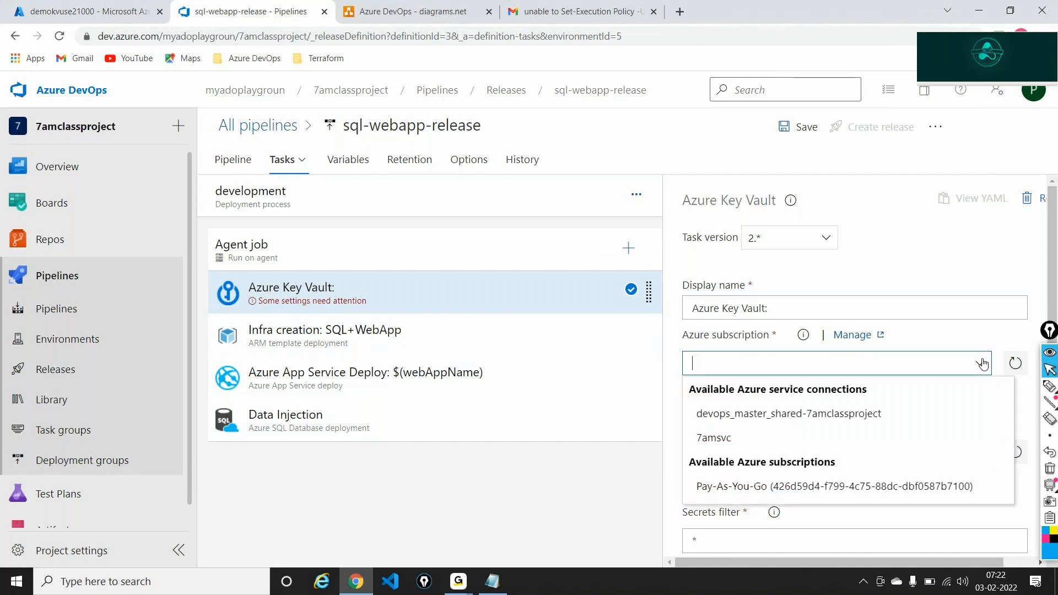
left_click(725, 423)
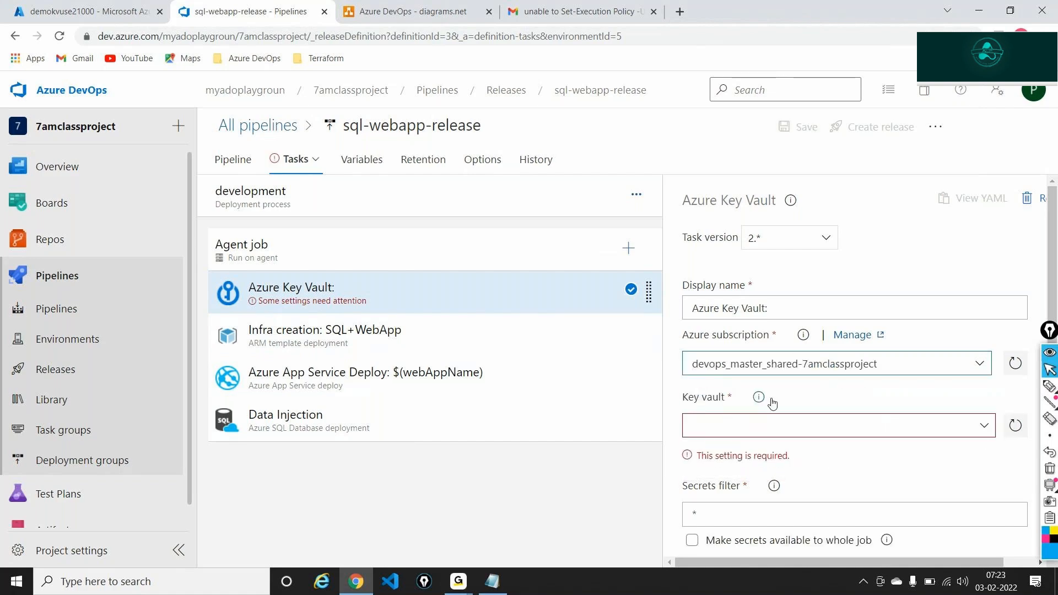
scroll(773, 403, "down", 2)
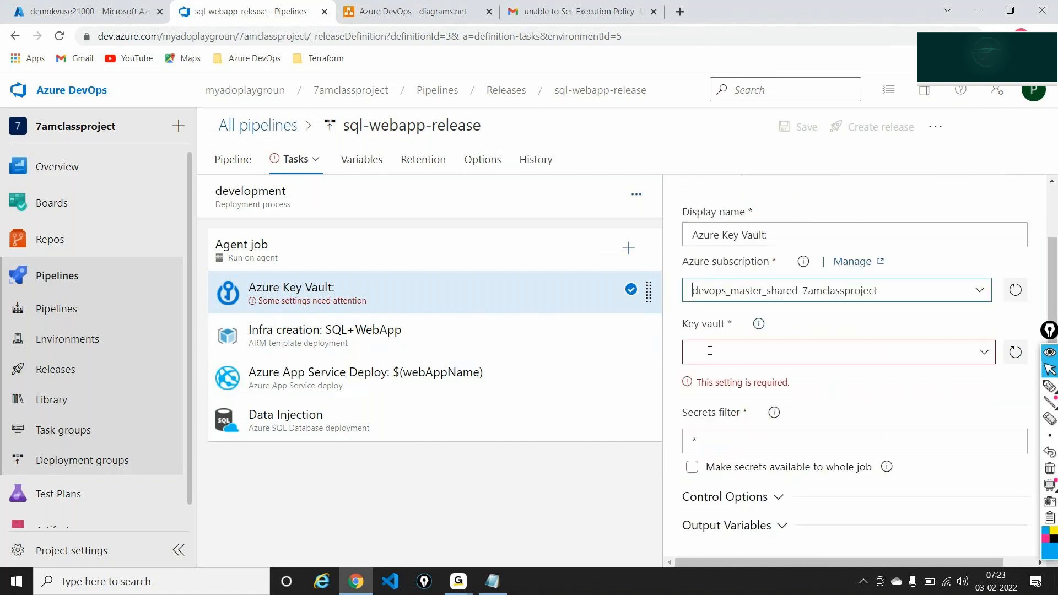
left_click(1014, 353)
left_click(984, 352)
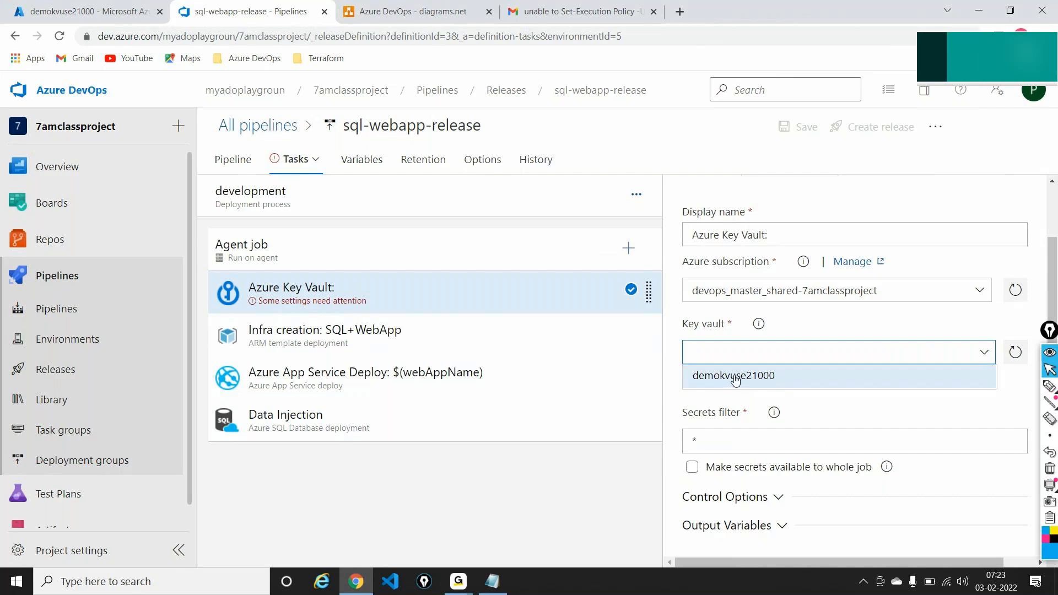
left_click(734, 377)
Step: Replace the Azure Key Vault task's secrets filter with the name sqluserName, copied from the demokvuse21000 secret in the Azure portal
left_click(723, 413)
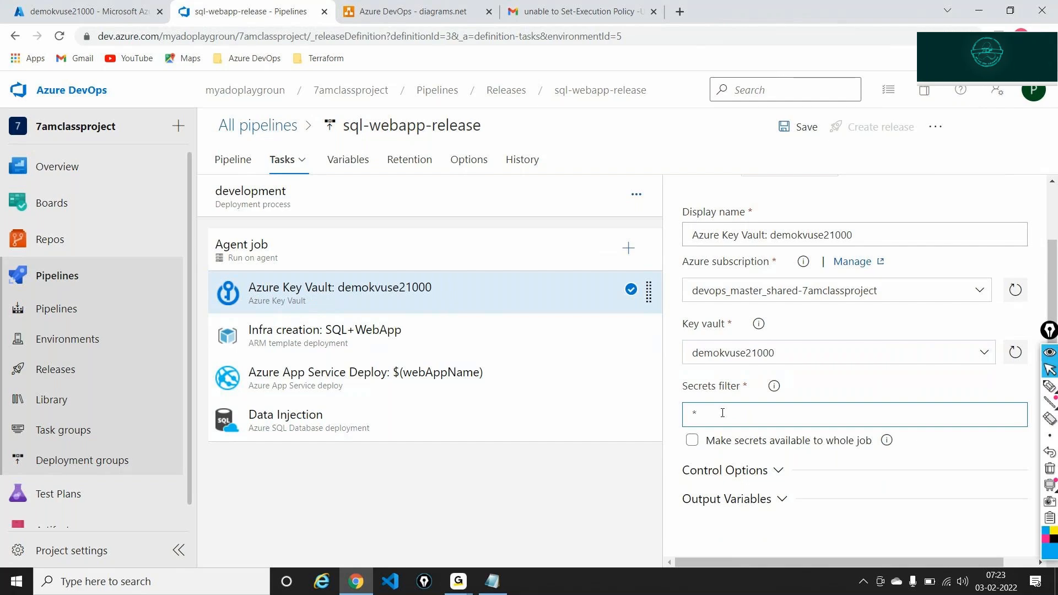
left_click(163, 6)
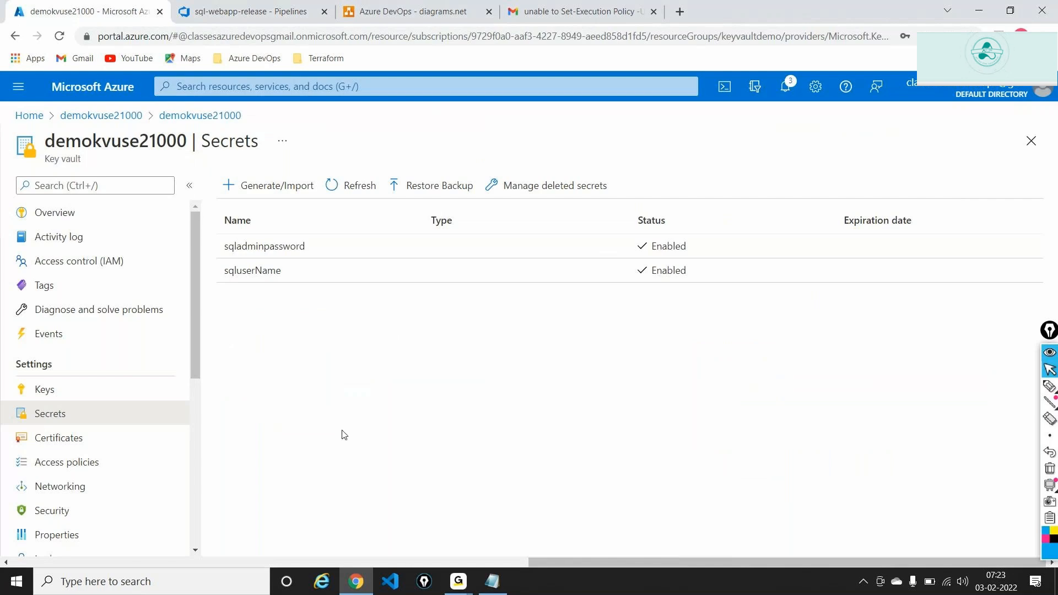
left_click(270, 269)
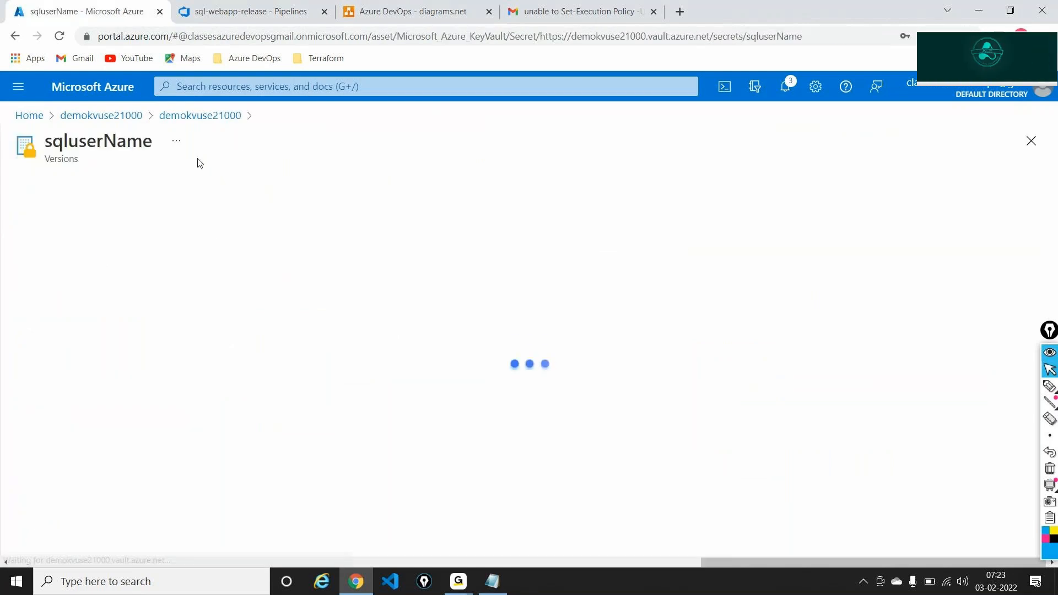
double_click(126, 139)
key("ctrl+c")
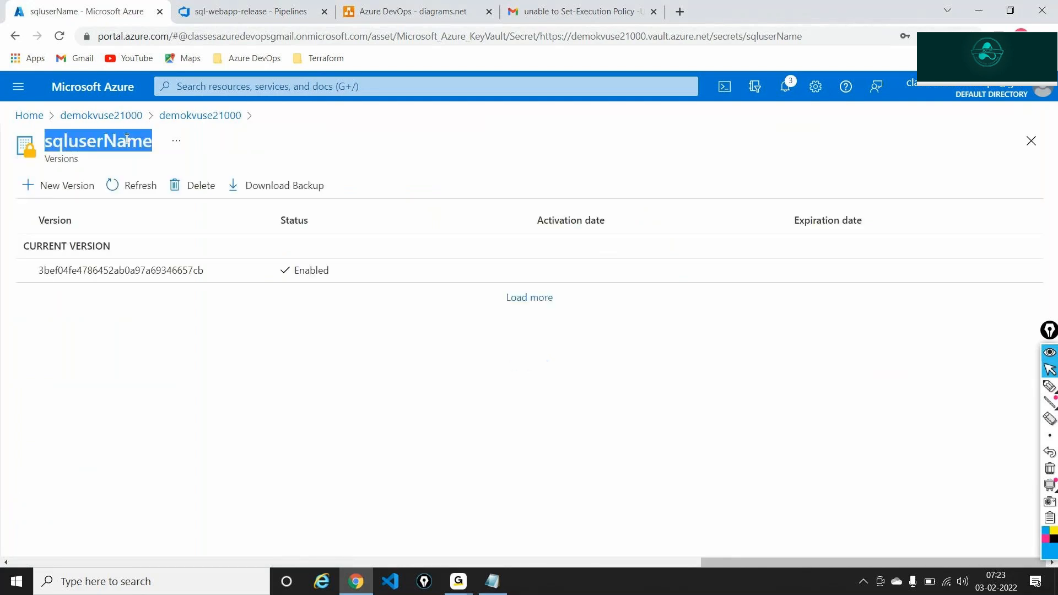
left_click(164, 118)
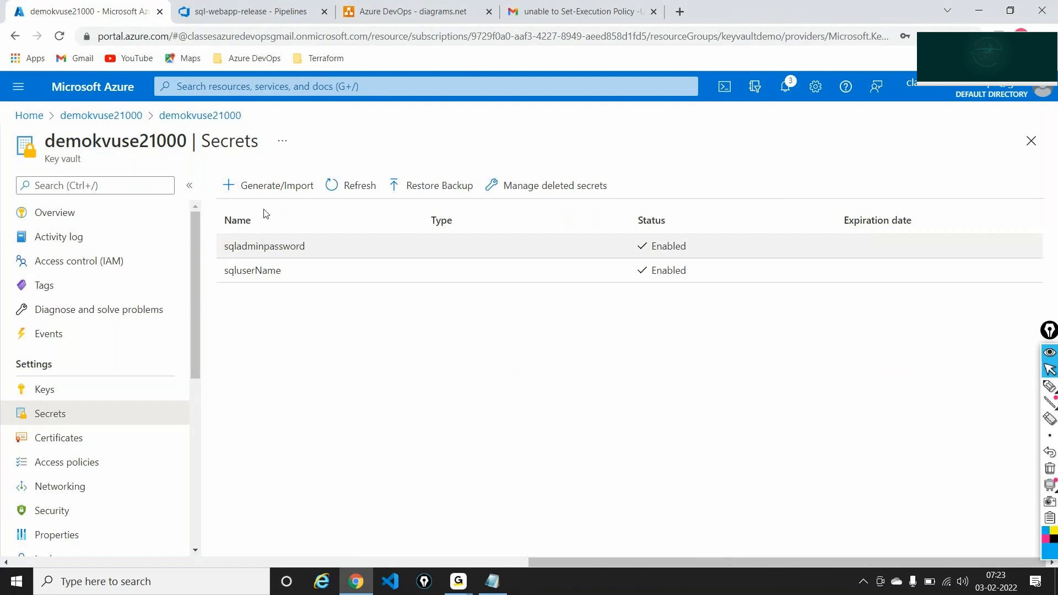
left_click(223, 11)
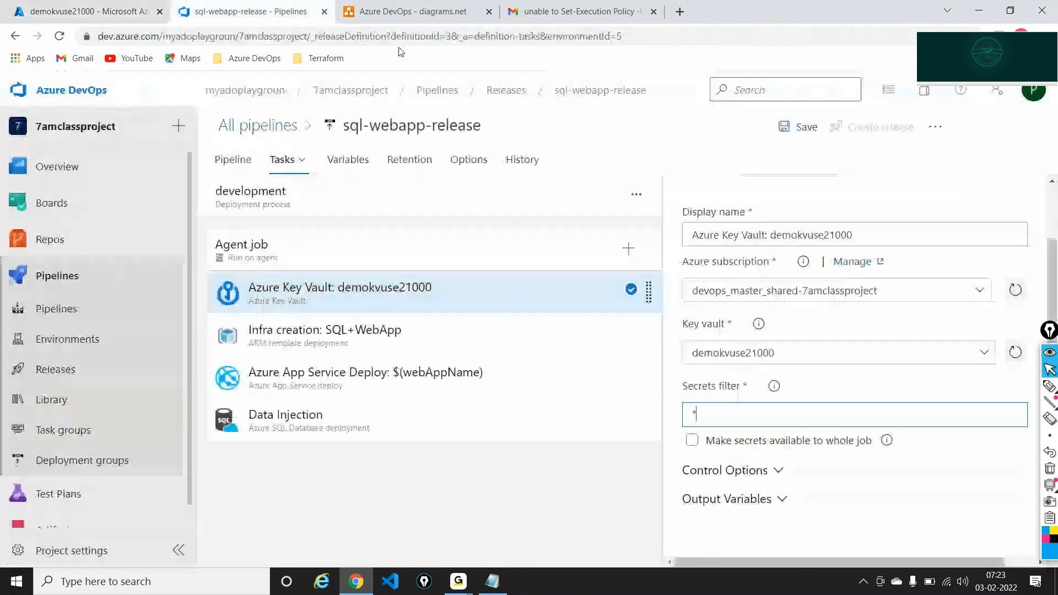
key("BackSpace")
key("ctrl+v")
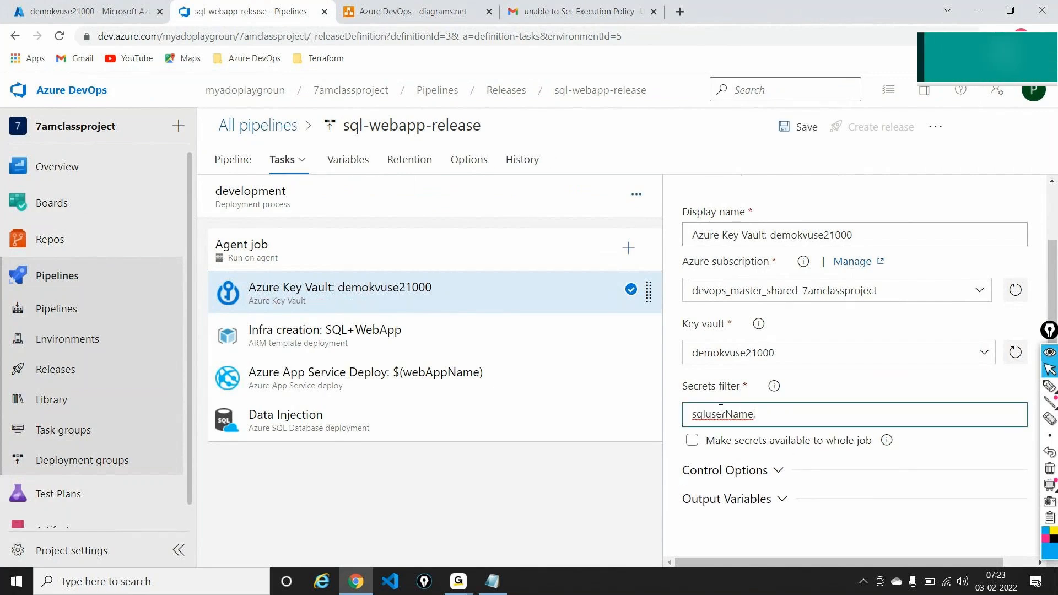
Step: Copy the secret name sqladminpassword from demokvuse21000 and append it after the comma in the task's secrets filter
left_click(127, 11)
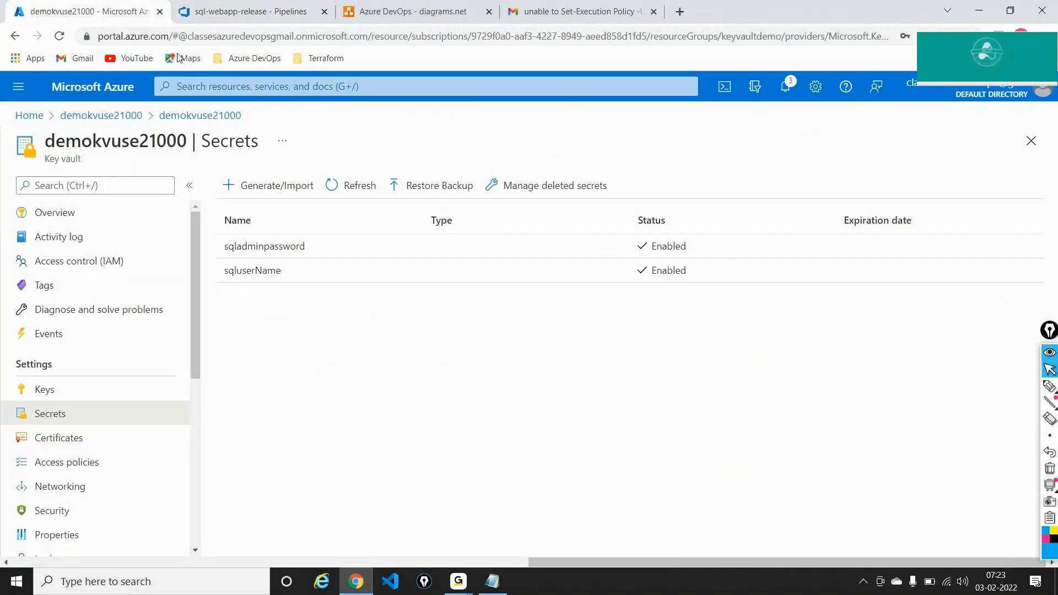
left_click(200, 115)
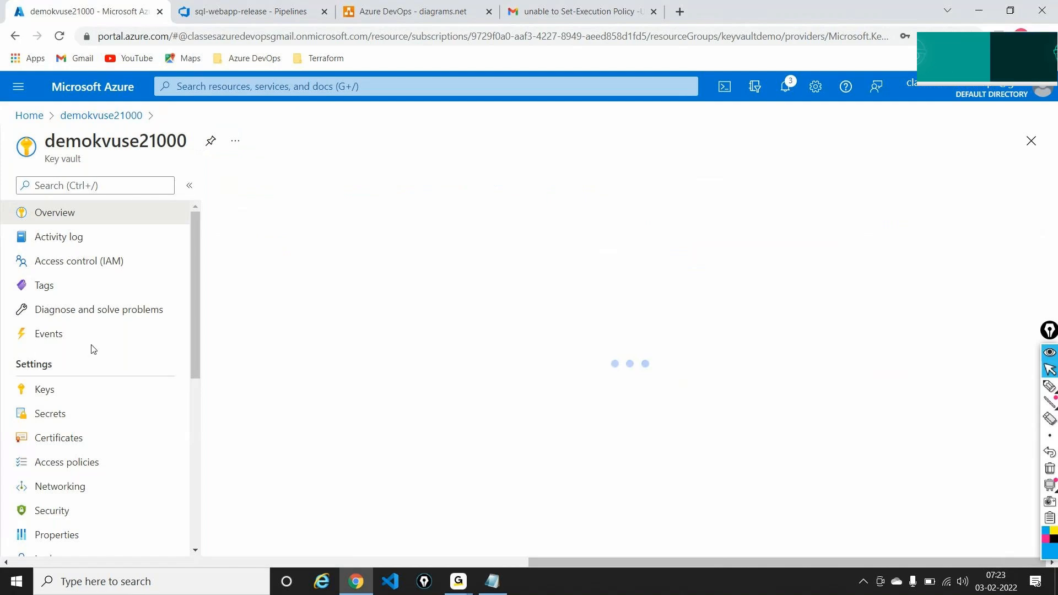
left_click(71, 413)
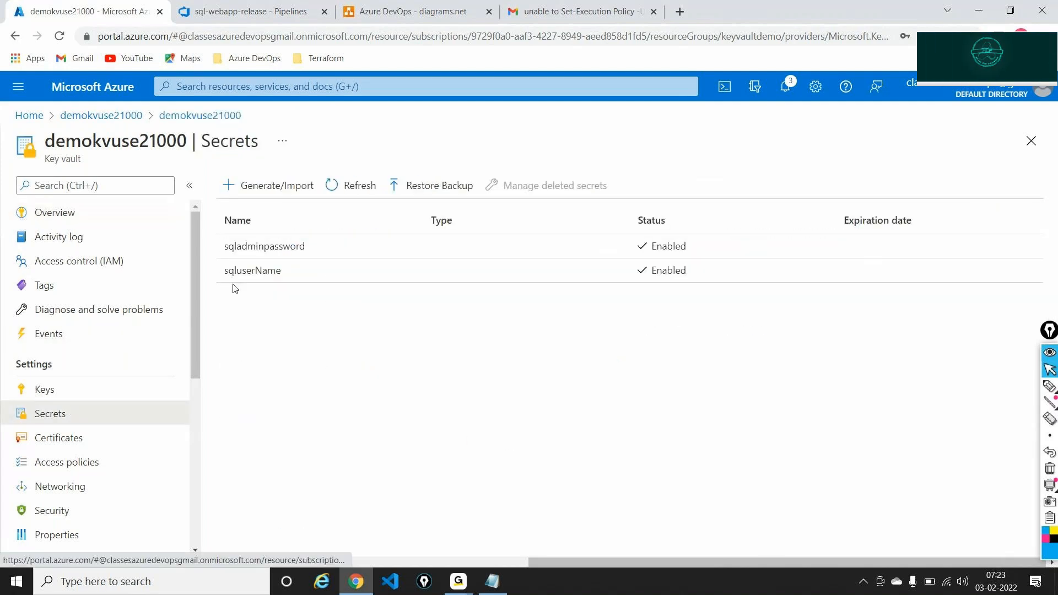
left_click(253, 253)
double_click(122, 143)
key("ctrl+c")
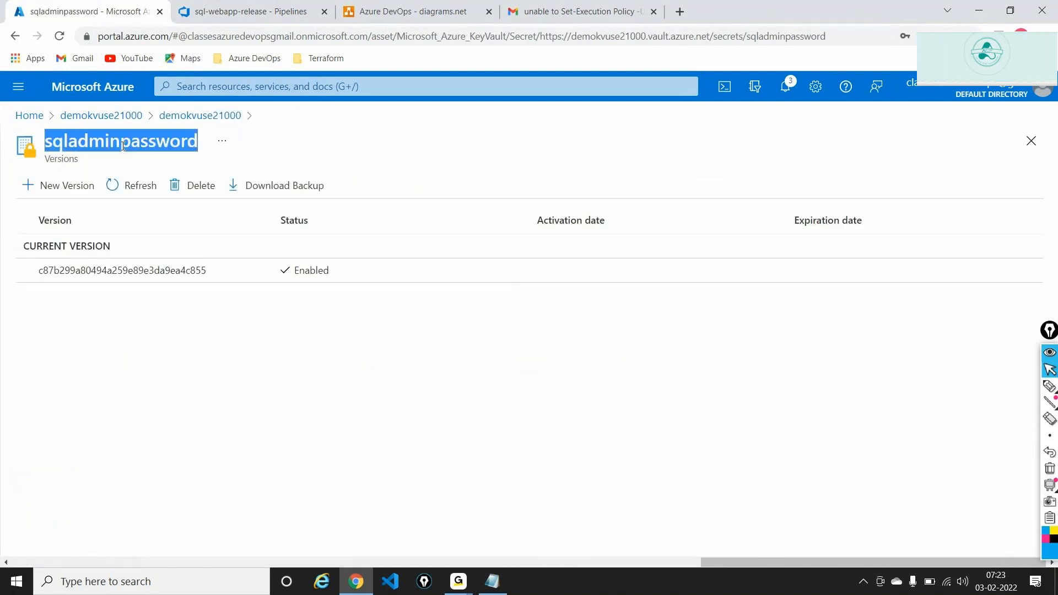
left_click(261, 6)
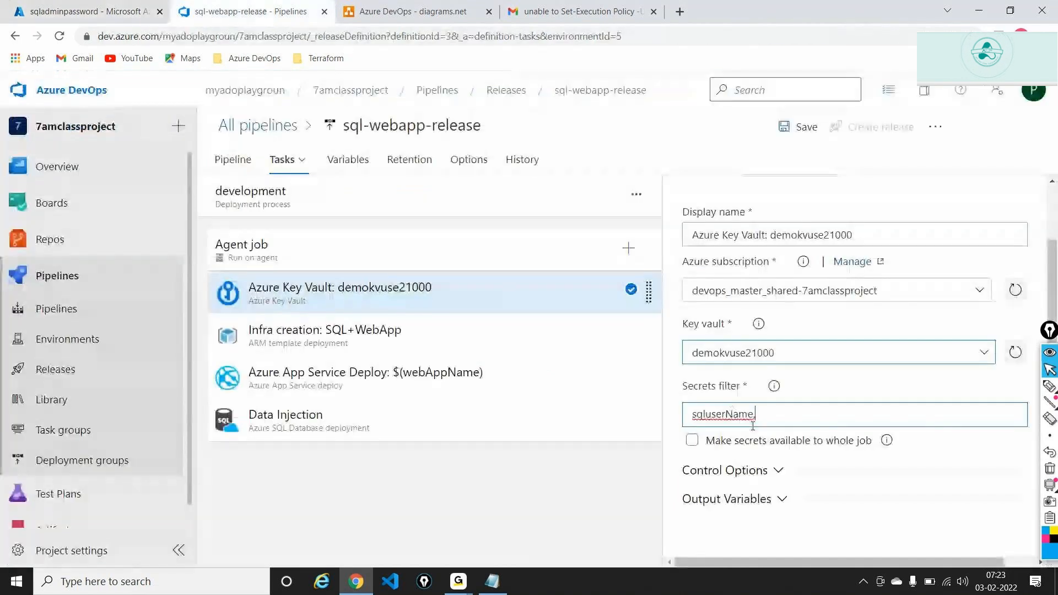
key("ctrl+v")
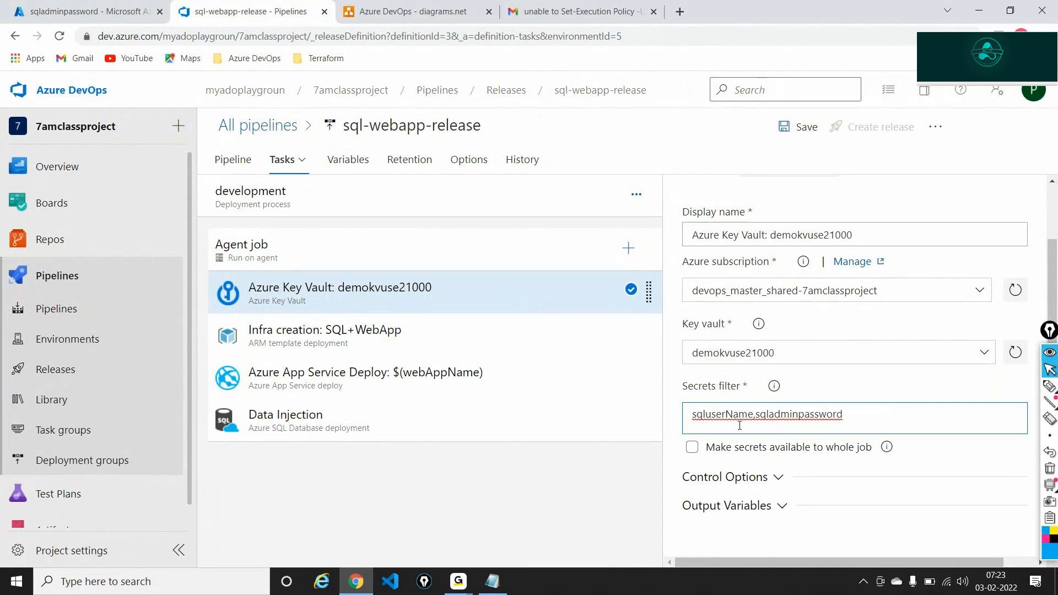
Step: Set the Azure Key Vault task's secrets filter to * and enable making secrets available to the whole job
left_click_drag(841, 430, 650, 408)
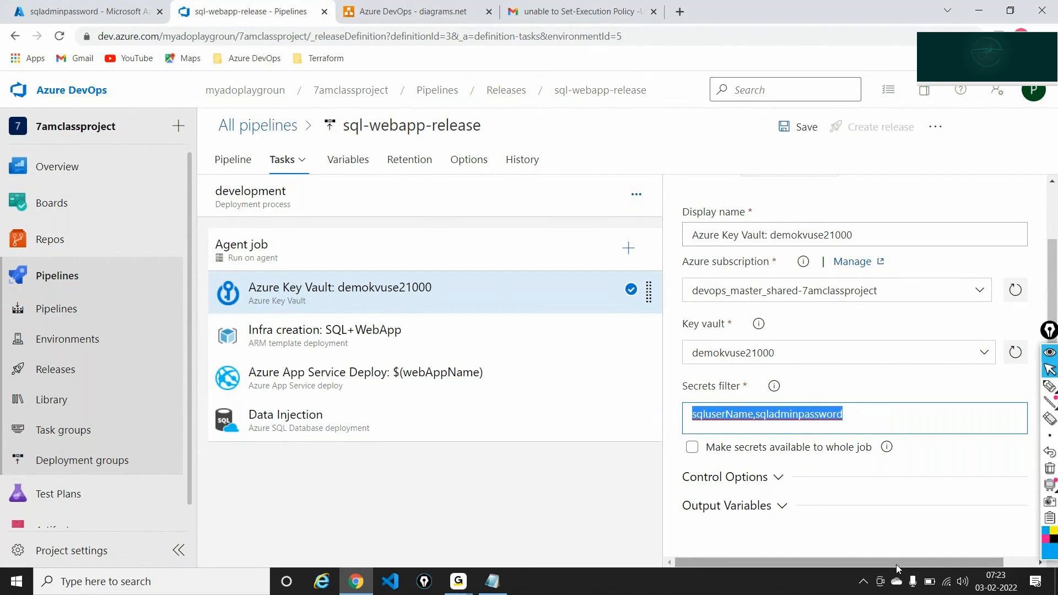
key("BackSpace")
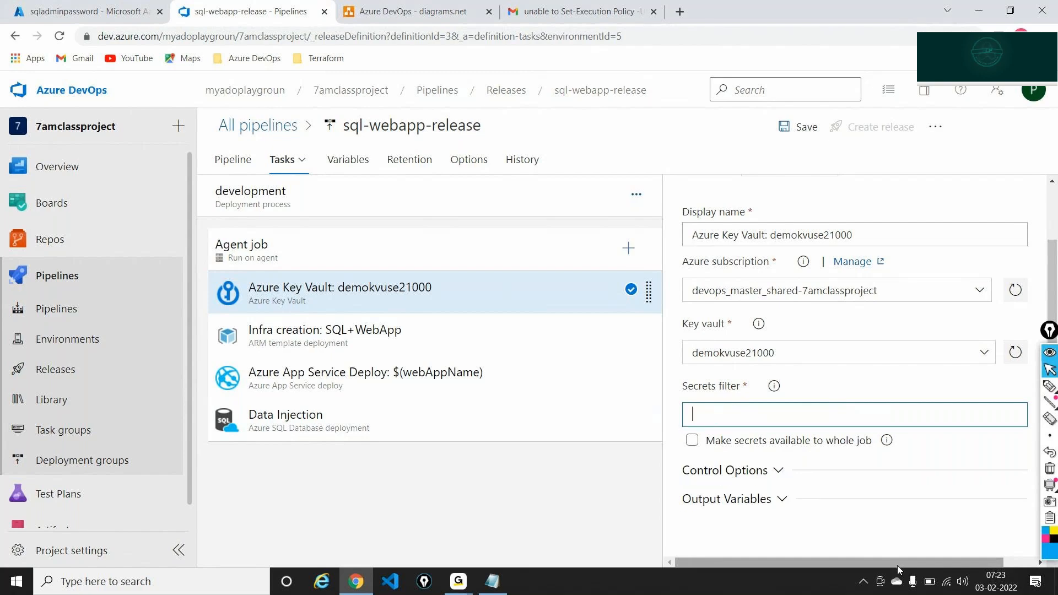
type("*")
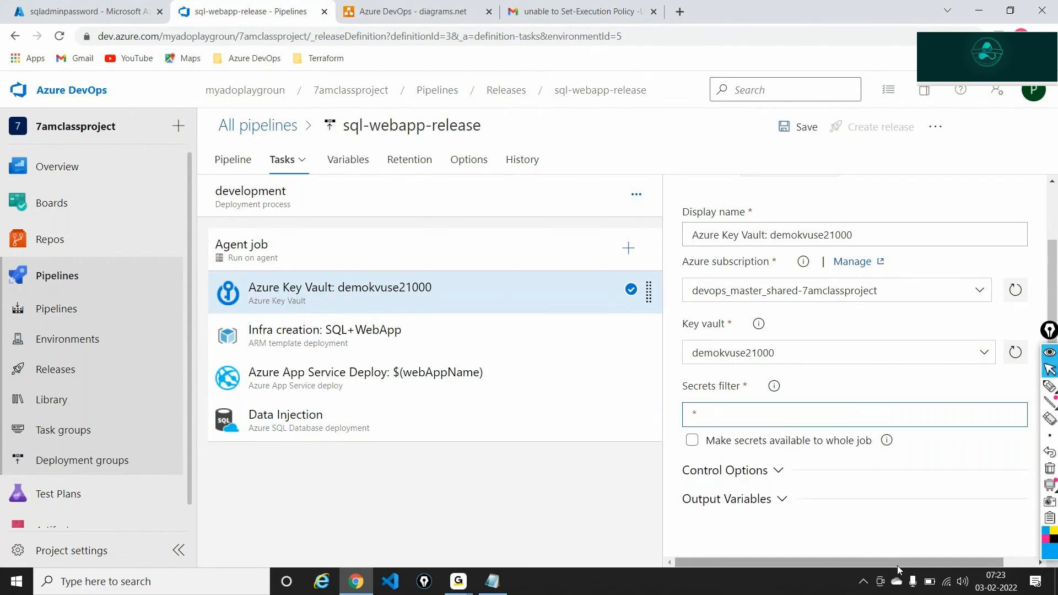
left_click(692, 440)
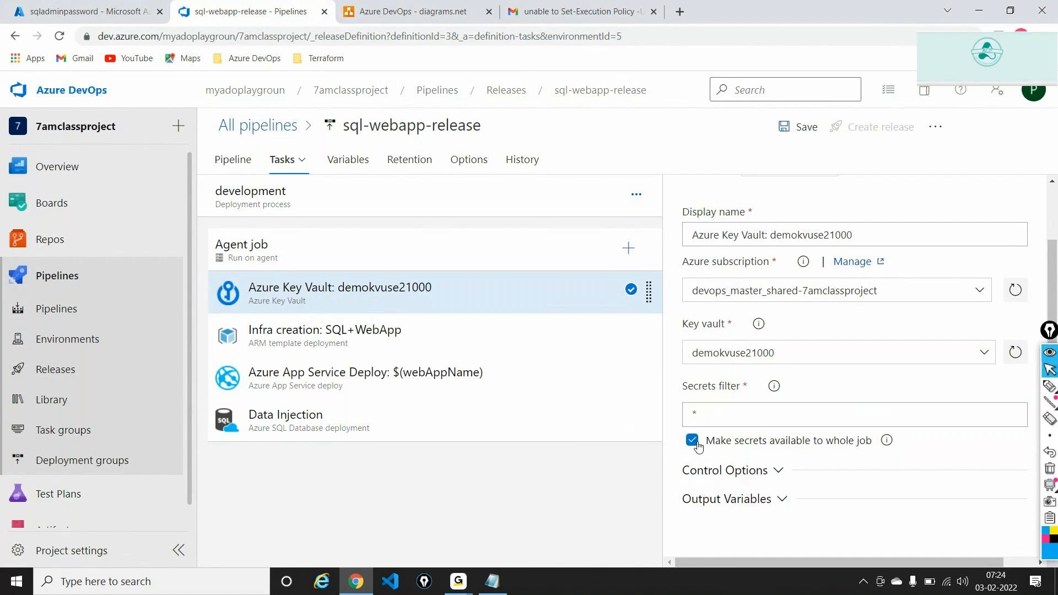
left_click(1051, 385)
mouse_move(462, 289)
left_mouse_down()
mouse_move(524, 355)
mouse_move(538, 391)
left_mouse_up()
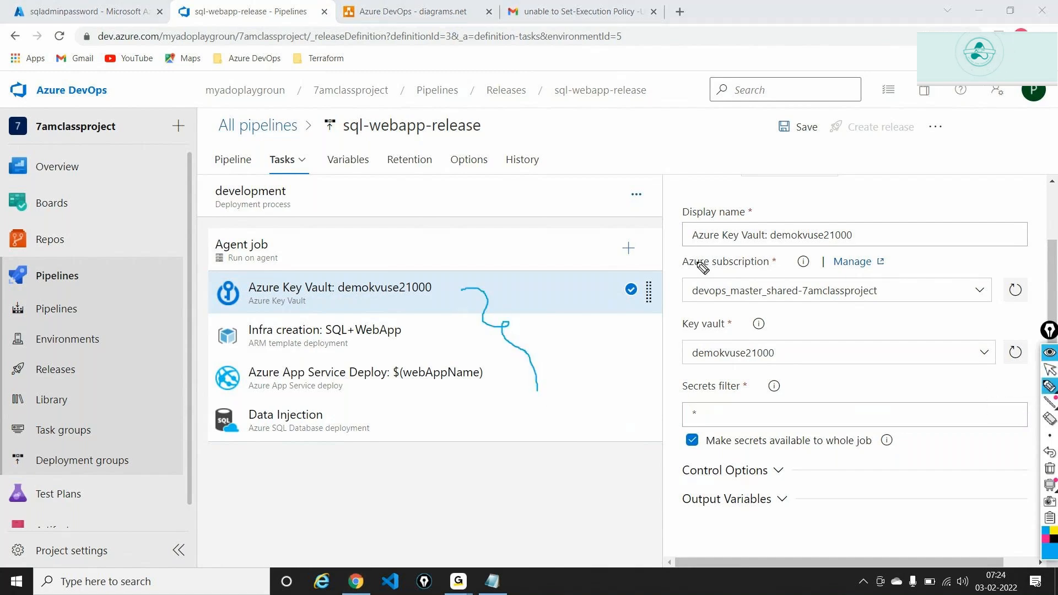
left_click(1051, 370)
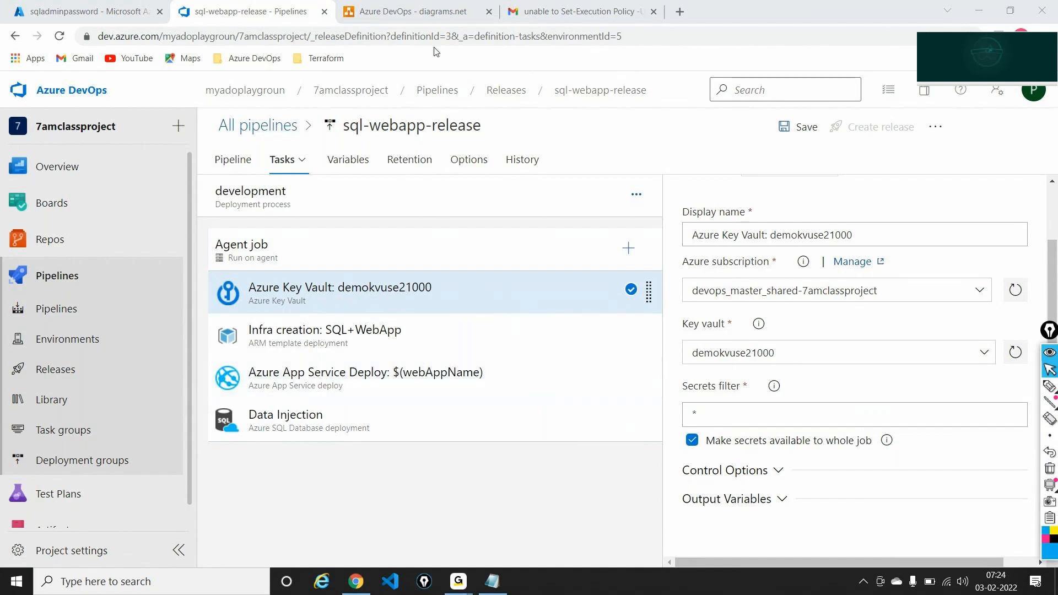
Step: Switch to the Azure portal and examine the secret names listed in the demokvuse21000 key vault
left_click(82, 6)
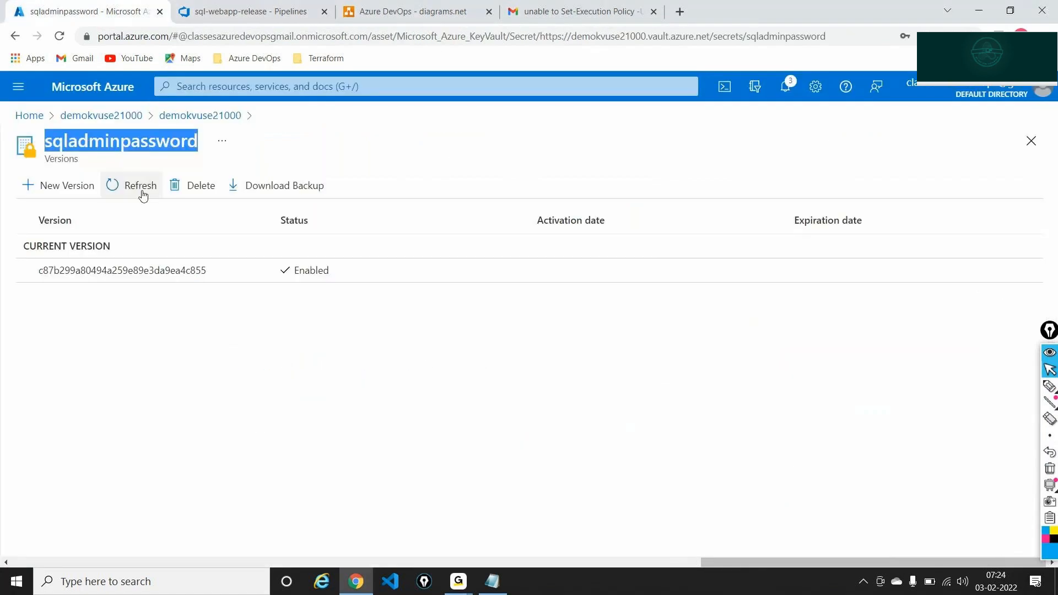
left_click(184, 117)
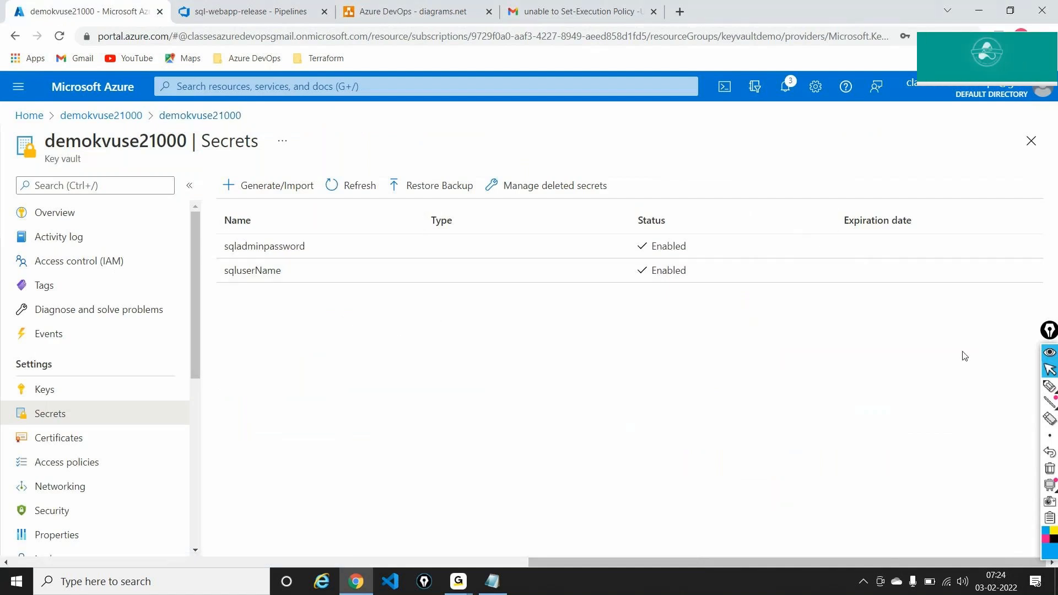
left_click(1049, 386)
mouse_move(270, 264)
left_mouse_down()
mouse_move(212, 276)
mouse_move(283, 283)
mouse_move(271, 262)
left_mouse_up()
left_click_drag(287, 310, 291, 324)
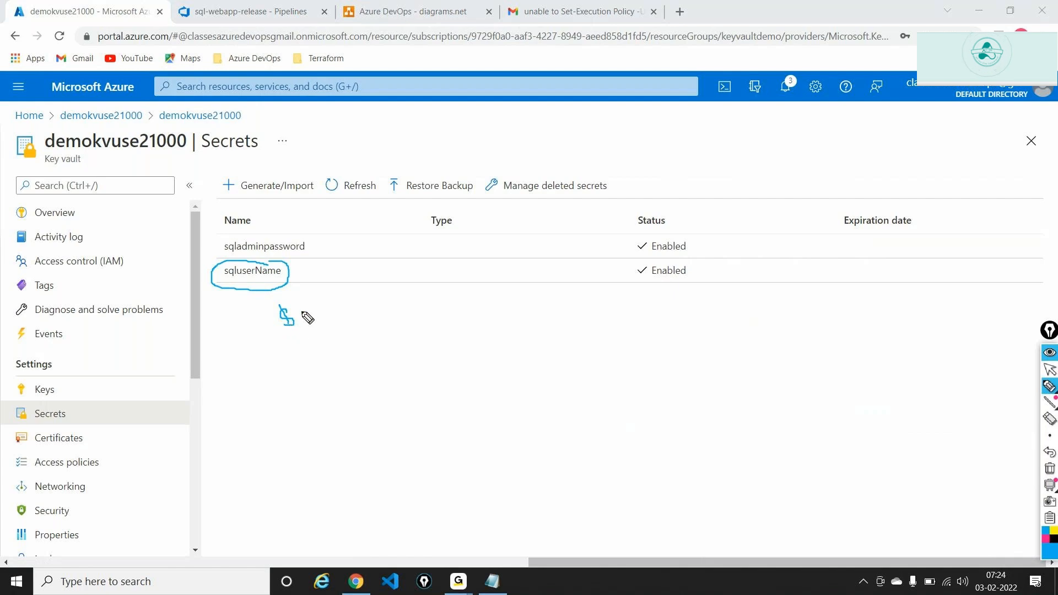
left_click(1051, 470)
left_click(1051, 356)
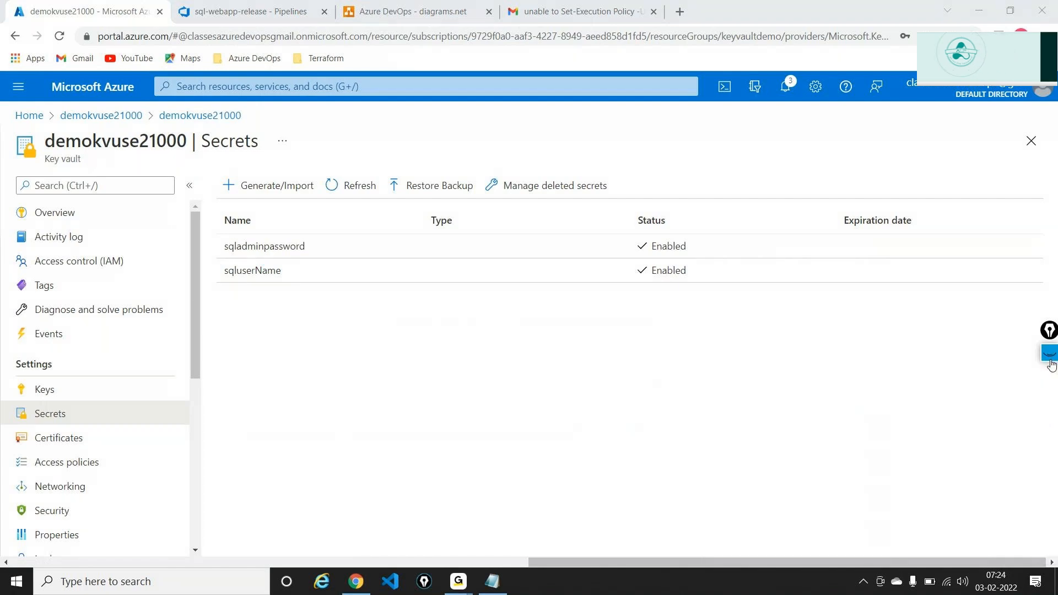
Step: Check the pipeline variables of sql-webapp-release and return to the Azure Key Vault task in the development stage
left_click(312, 11)
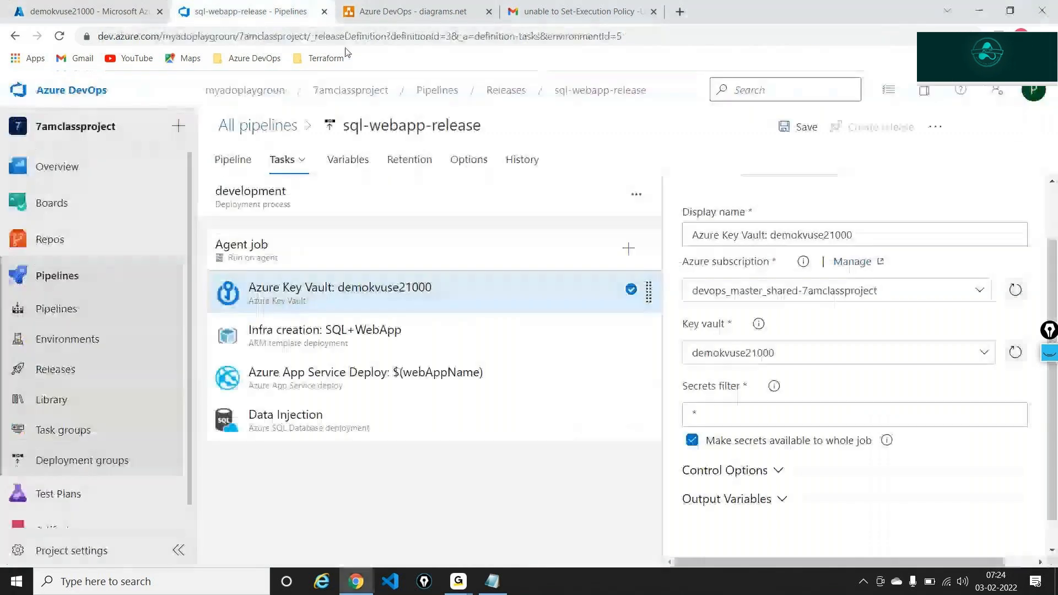
left_click(350, 165)
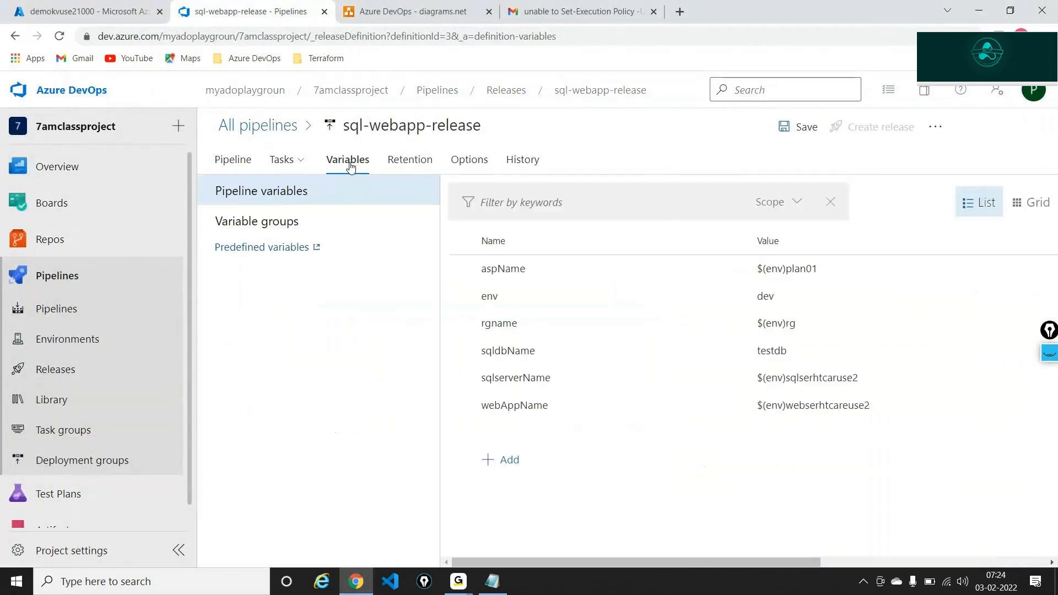
left_click(276, 168)
left_click(295, 275)
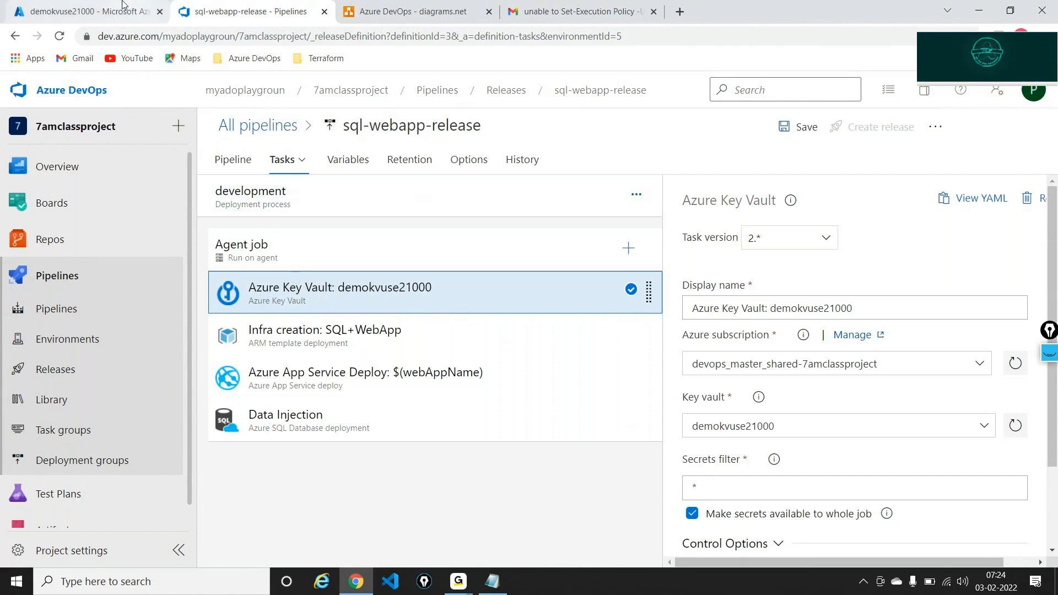
Step: Compare the secret names in the demokvuse21000 key vault with the override template parameters of the Infra creation: SQL+WebApp task
left_click(165, 8)
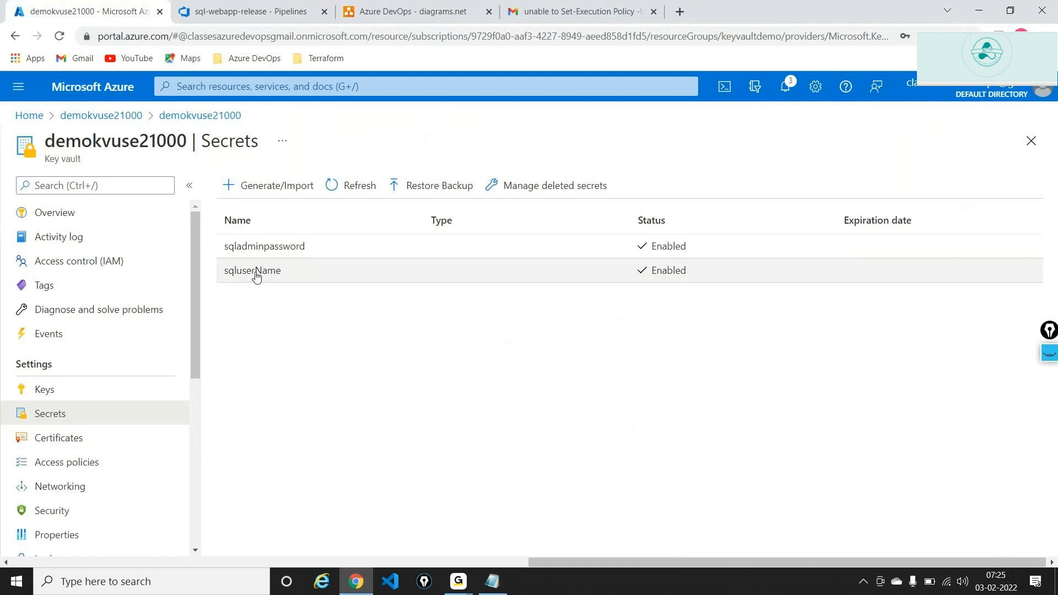
left_click(241, 7)
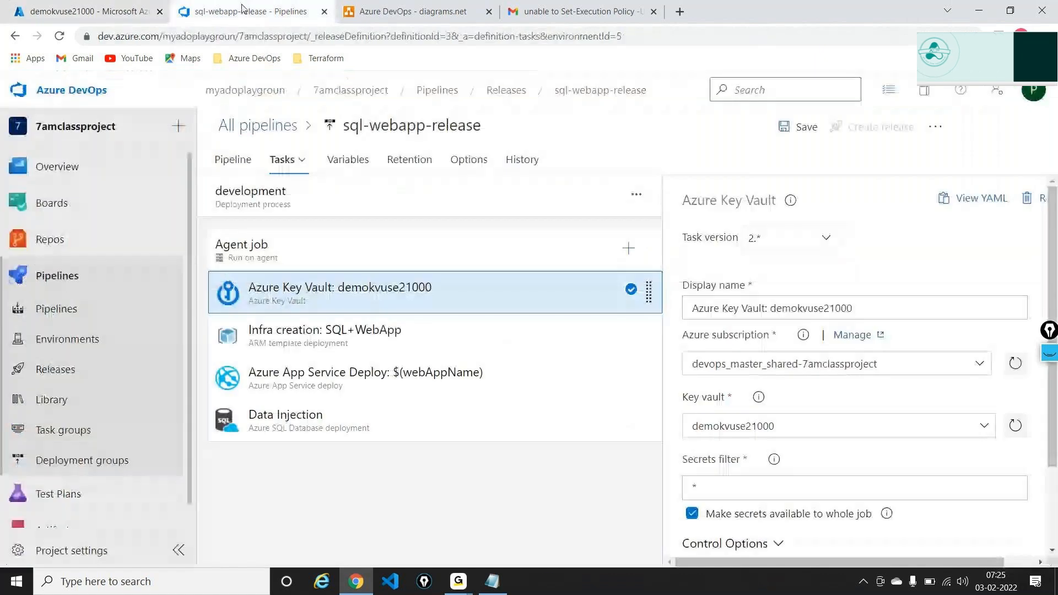
scroll(847, 325, "down", 10)
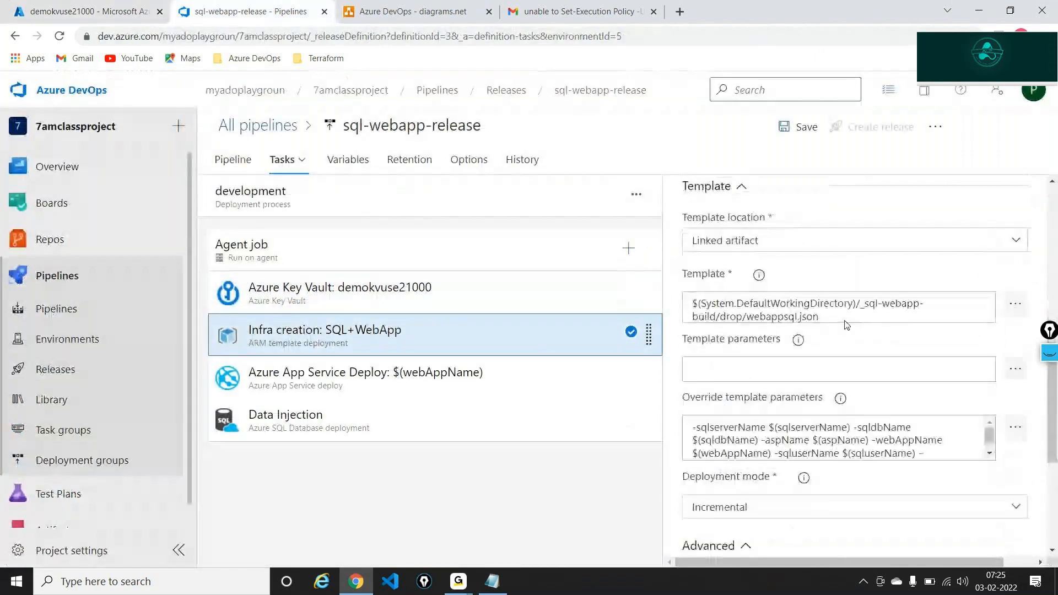
left_click(1015, 414)
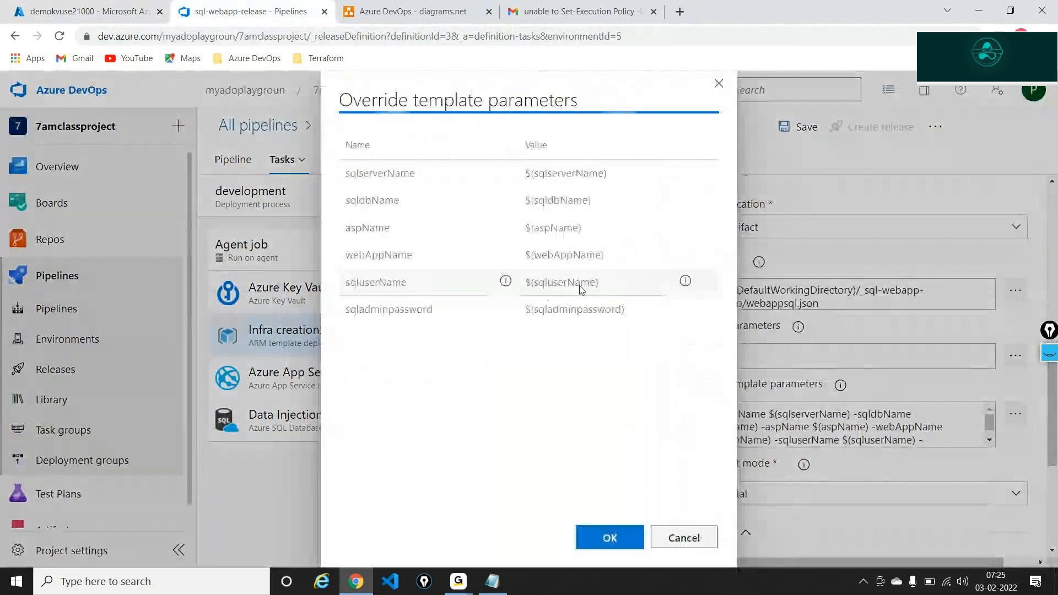
left_click(720, 83)
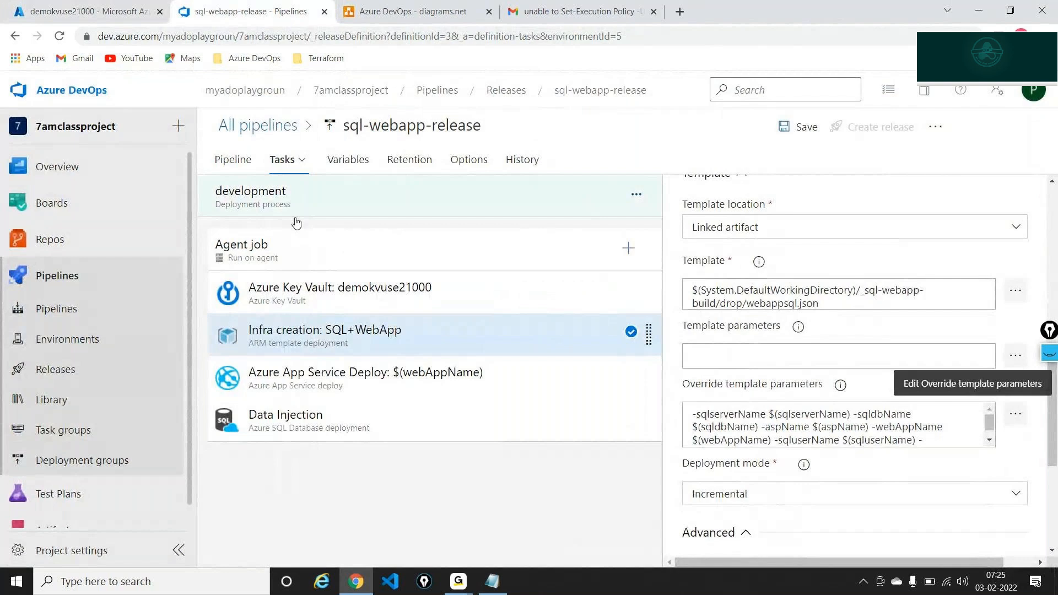
Step: Review the release's pipeline variables again and reopen the Azure Key Vault: demokvuse21000 task in the development stage
left_click(348, 159)
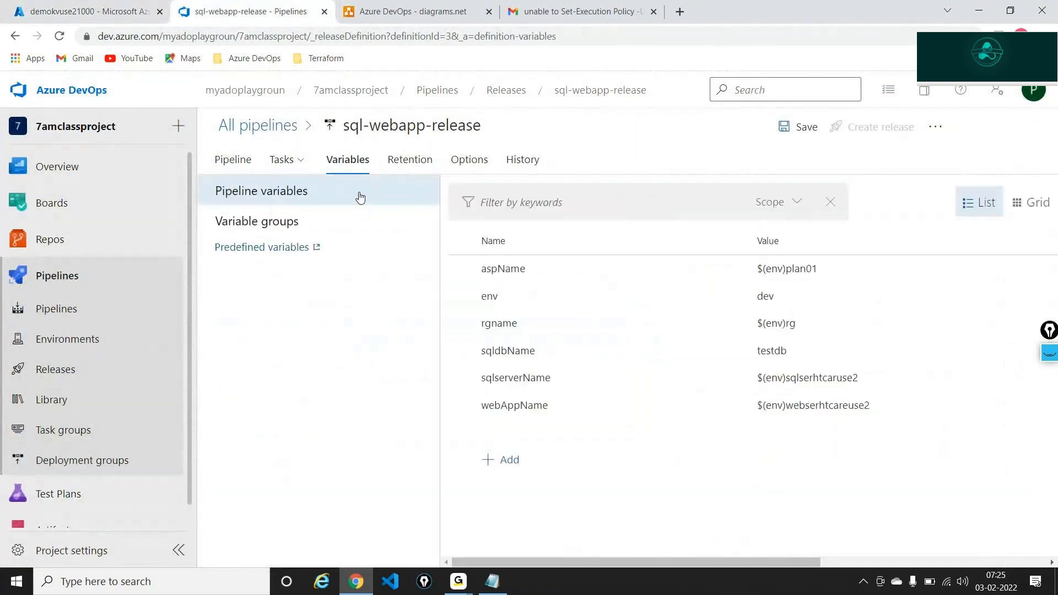
left_click(299, 161)
left_click(253, 163)
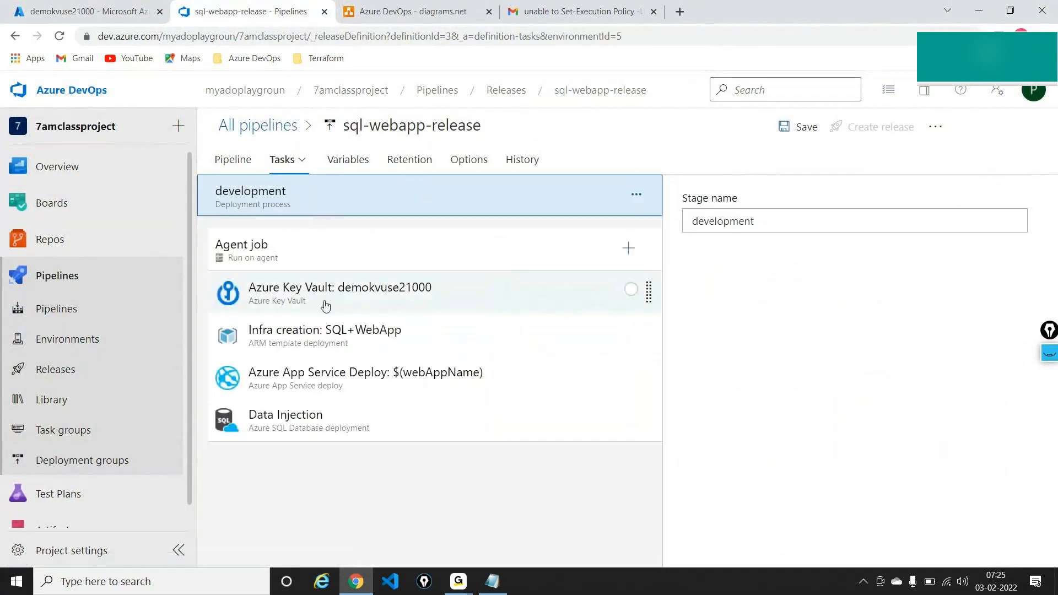
left_click(325, 306)
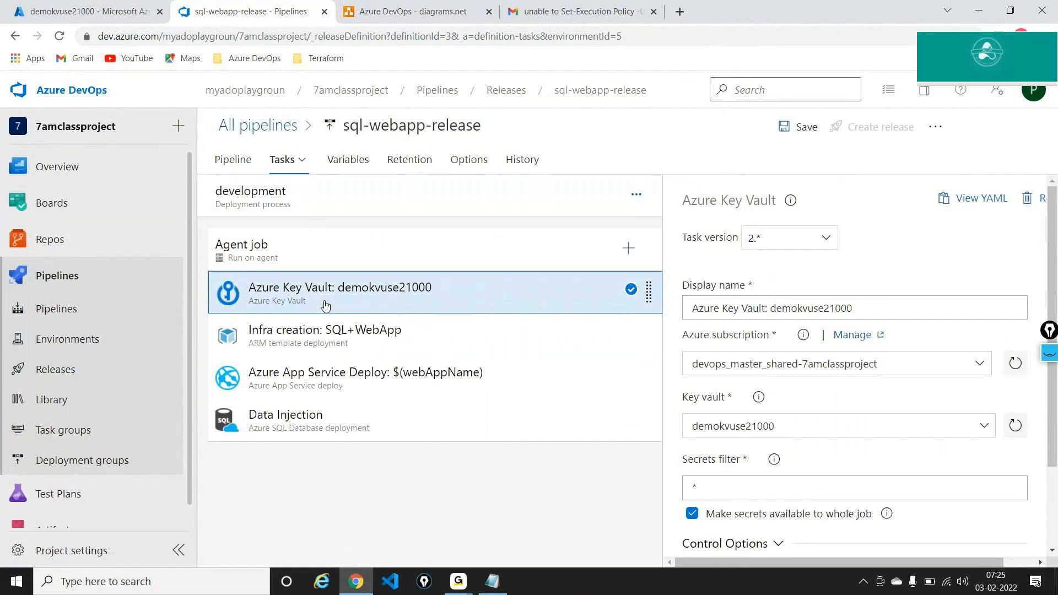
Step: Save the sql-webapp-release pipeline with the comment "Added AKV"
left_click(805, 128)
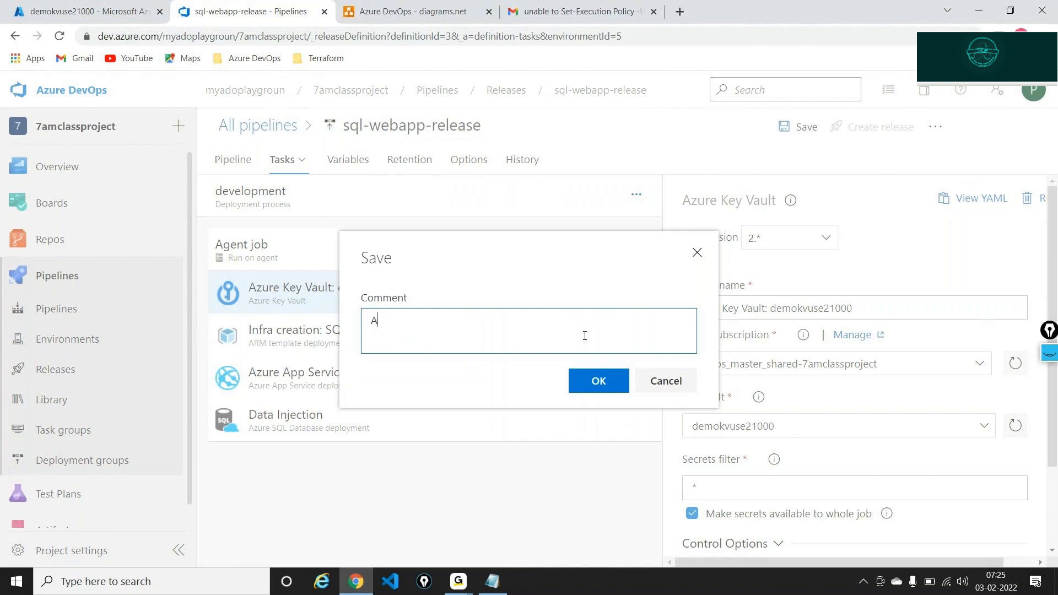
type("Added AKV")
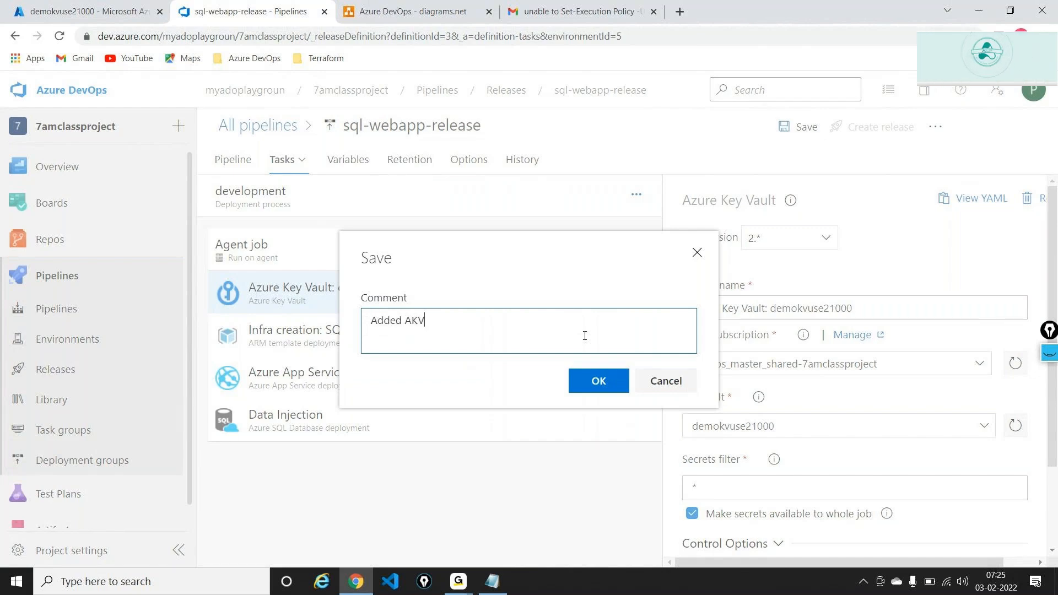
left_click(579, 379)
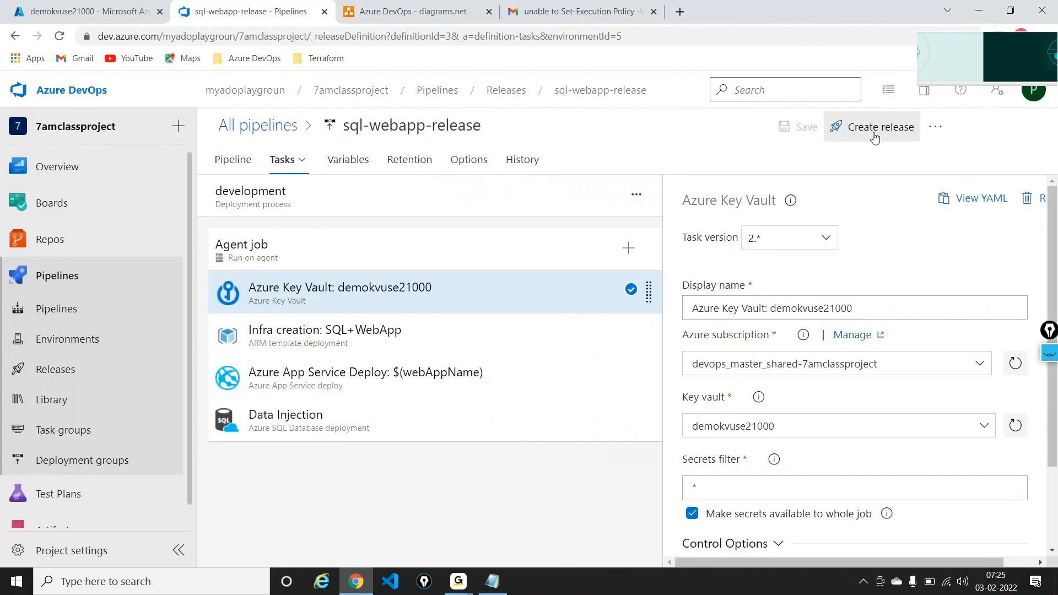
Step: Create a new release of sql-webapp-release and open the agent job logs of its development stage
left_click(875, 128)
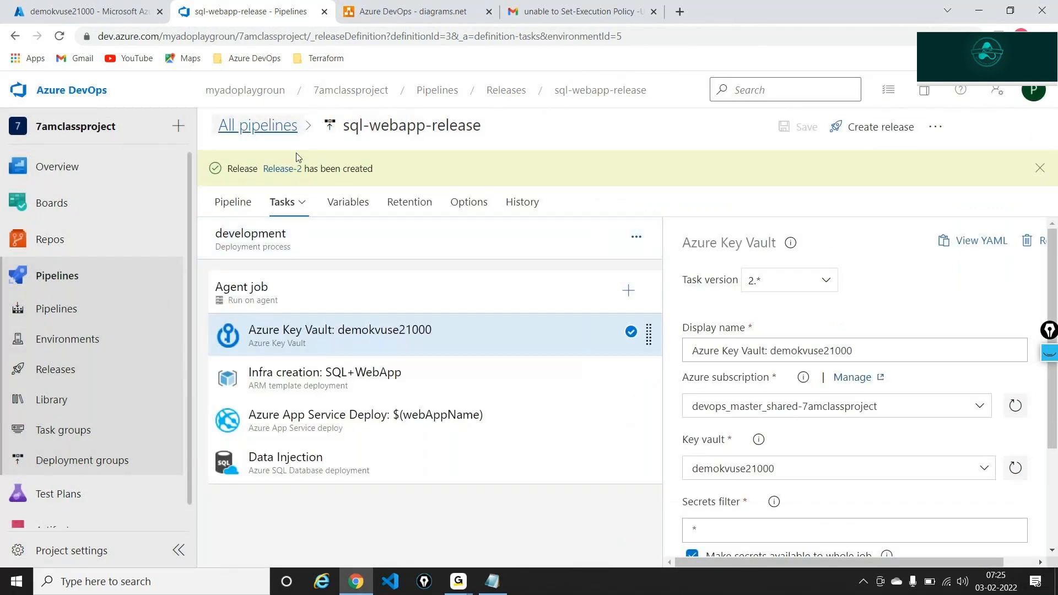
left_click(289, 169)
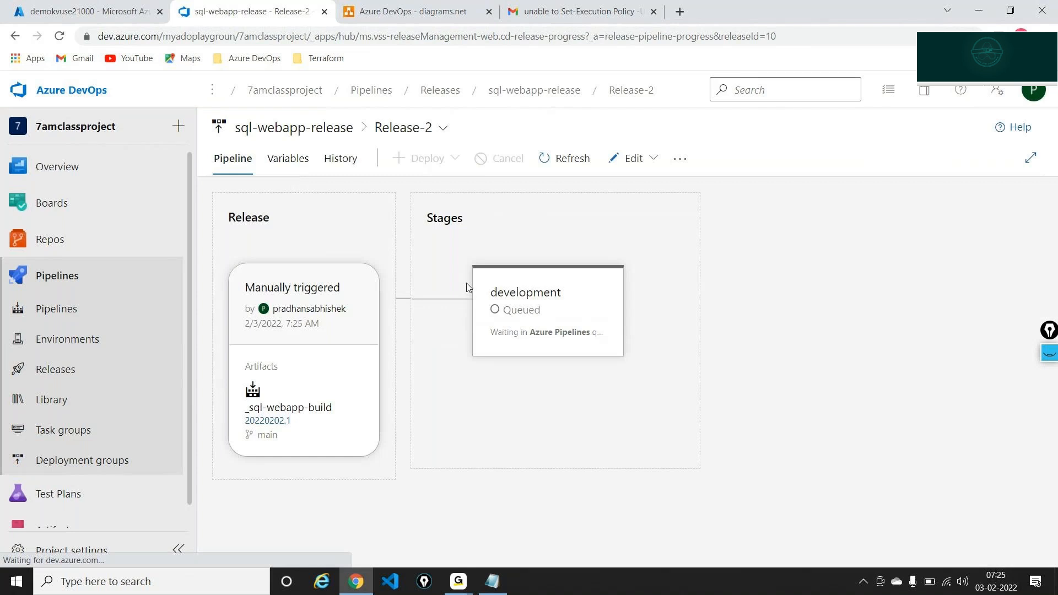
mouse_move(529, 280)
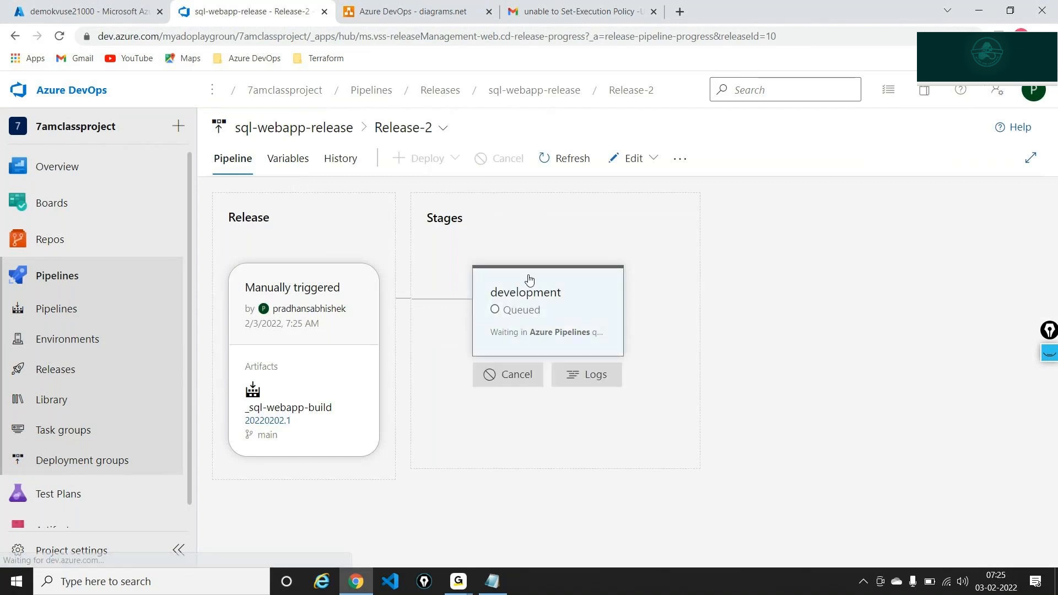
left_click(588, 374)
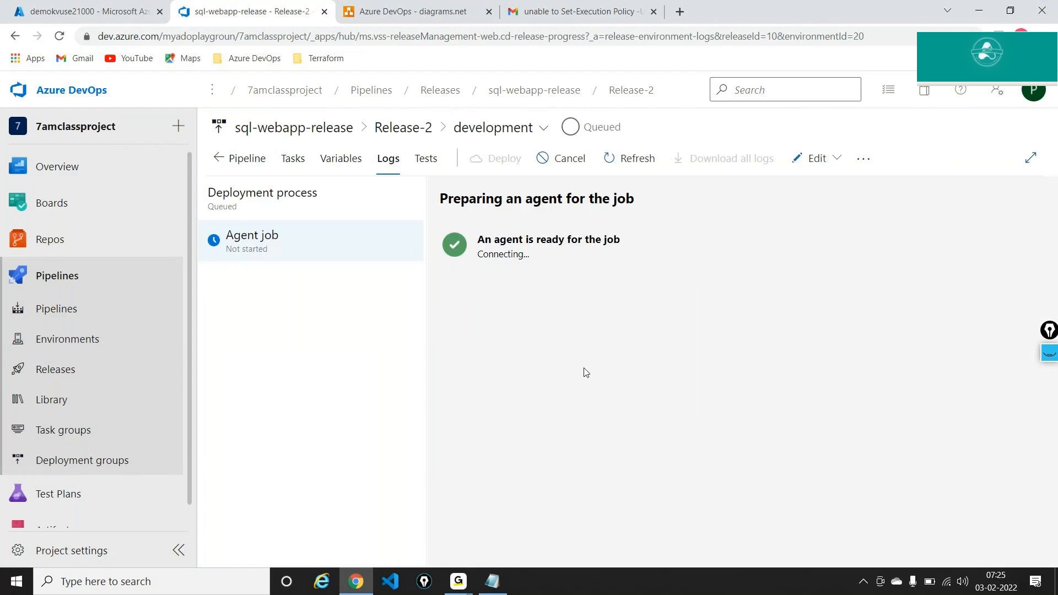
left_click(350, 252)
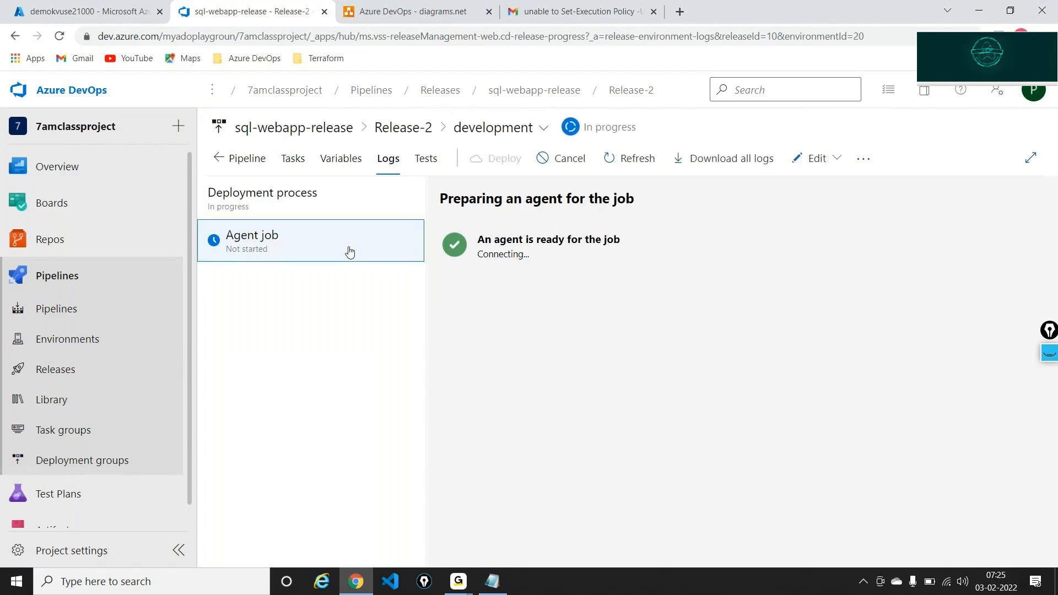
Step: Follow the agent job's progress and examine the detailed log of the Pre-job: Azure Key Vault task
key("alt+Tab")
key("alt+Tab")
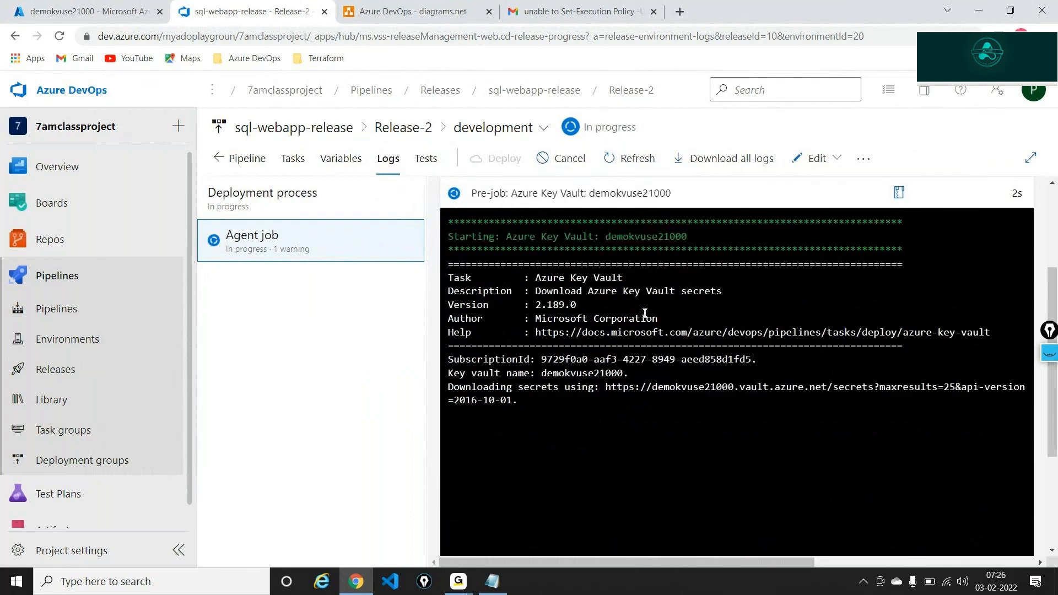
scroll(646, 313, "up", 1)
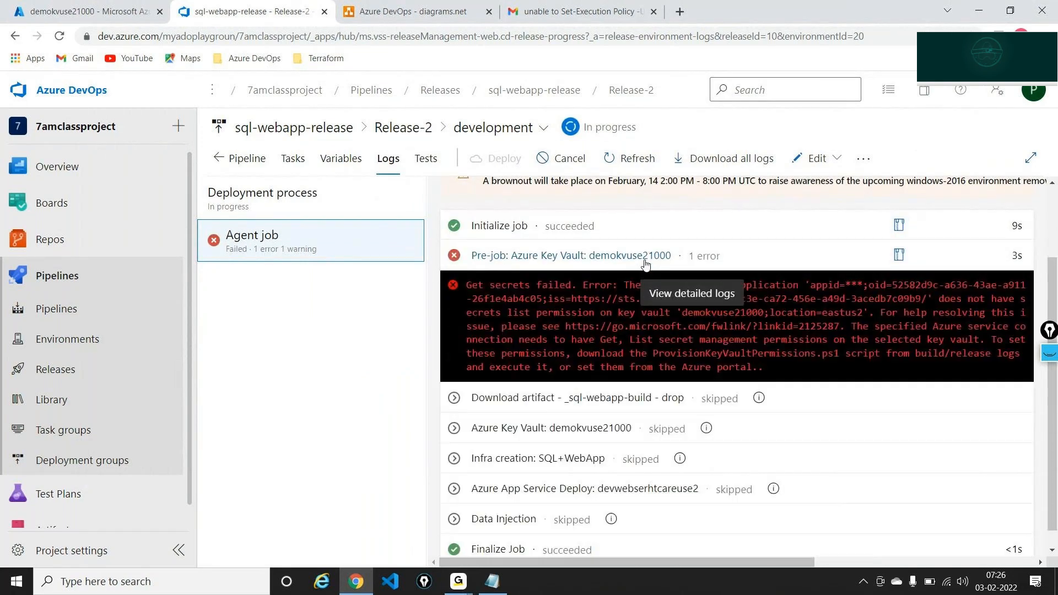
left_click(568, 257)
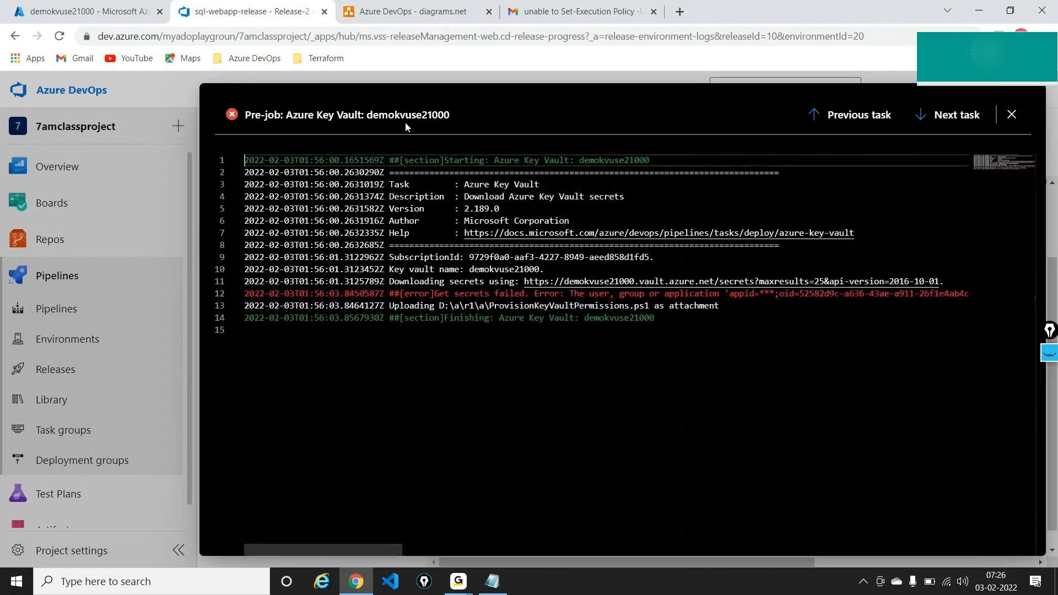
double_click(485, 281)
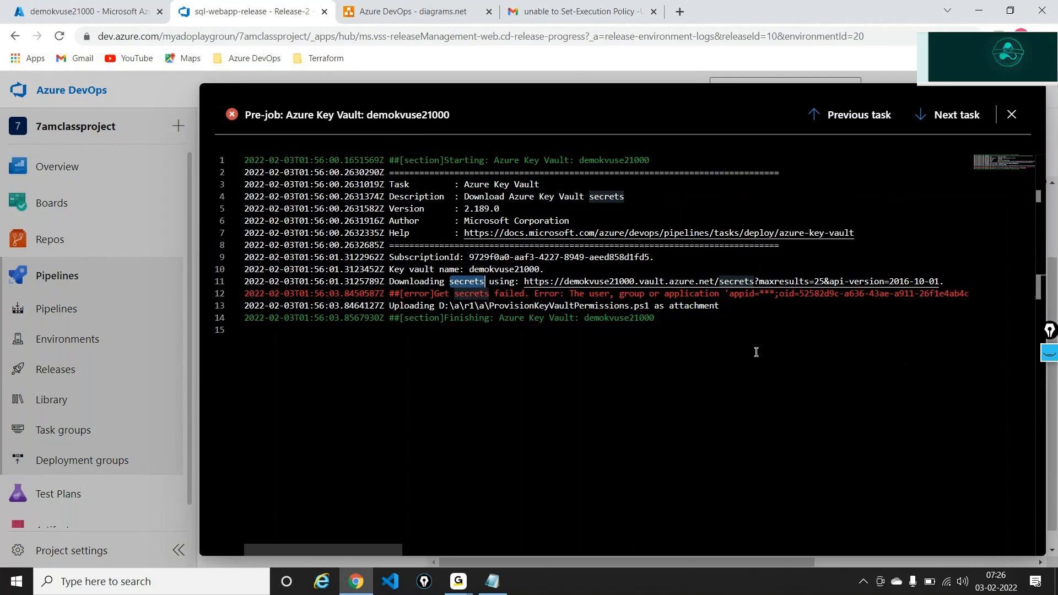
Step: Switch to the diagrams.net drawing, add a new page, and place an enlarged square on its left half
left_click(486, 4)
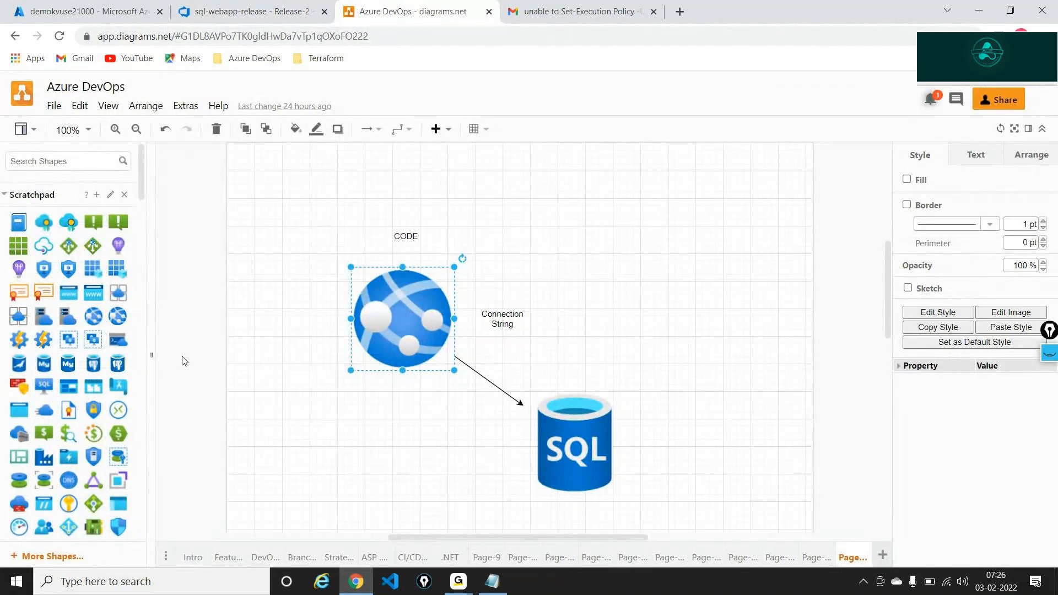
left_click(881, 557)
scroll(84, 356, "down", 5)
scroll(86, 359, "down", 3)
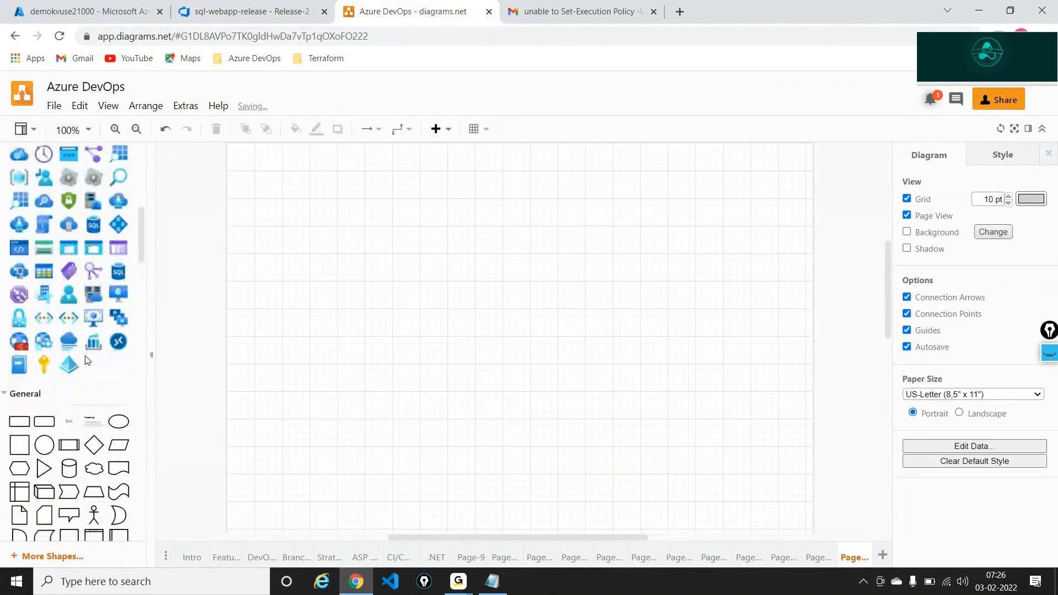
scroll(85, 361, "down", 1)
left_click_drag(19, 417, 298, 279)
left_click_drag(352, 336, 435, 384)
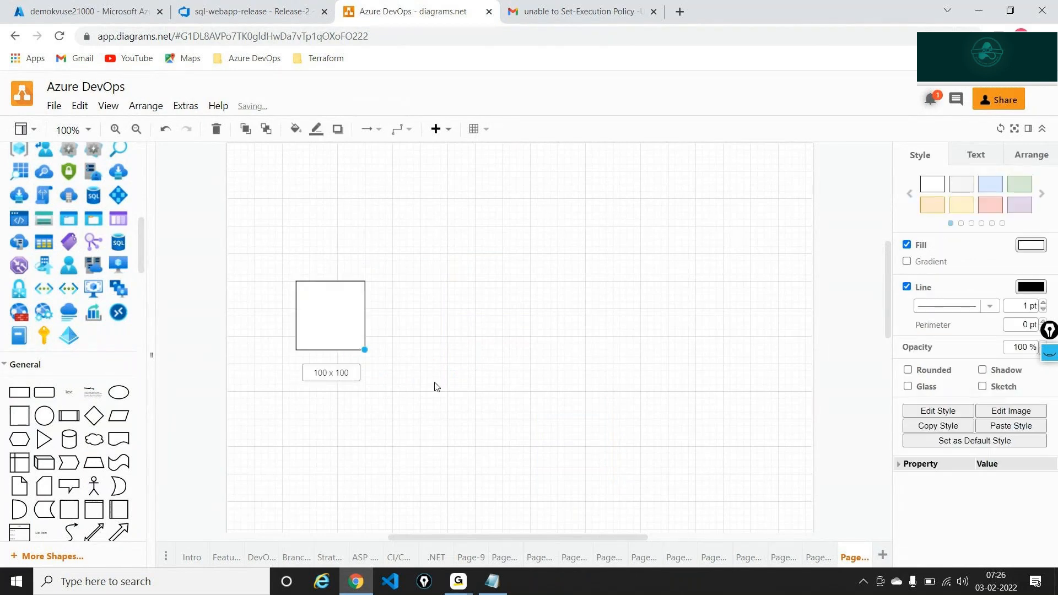
Step: Add a text label reading "Azure DevOps" at the centre of the square
left_click_drag(66, 393, 349, 334)
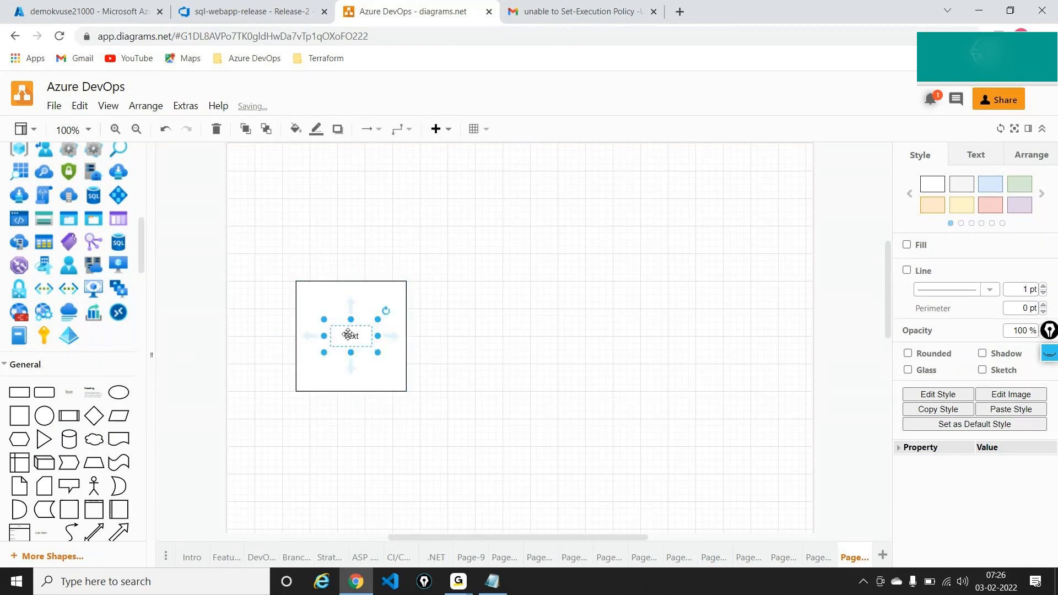
double_click(350, 334)
type("Azure DevOps")
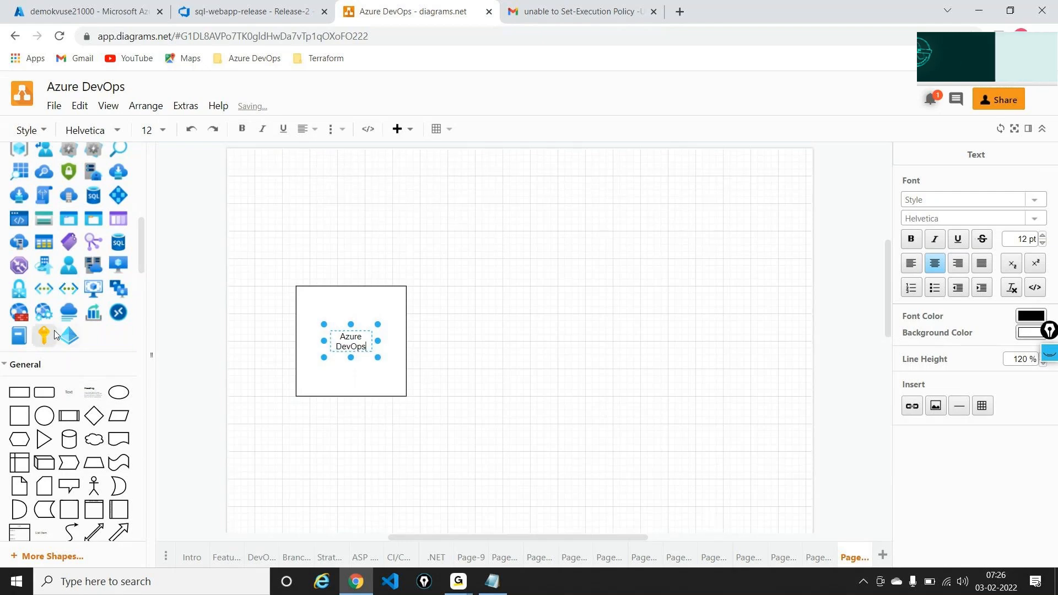
Step: Place a key vault icon to the right of the Azure DevOps square and draw a straight arrow from the square to it
scroll(68, 311, "up", 5)
left_click_drag(69, 291, 631, 294)
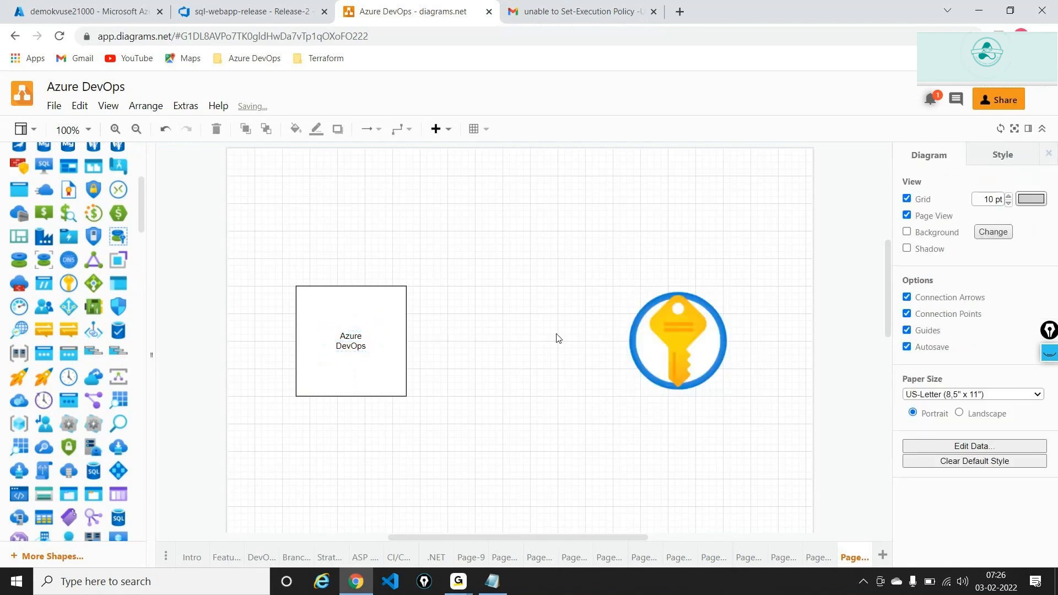
left_click(352, 313)
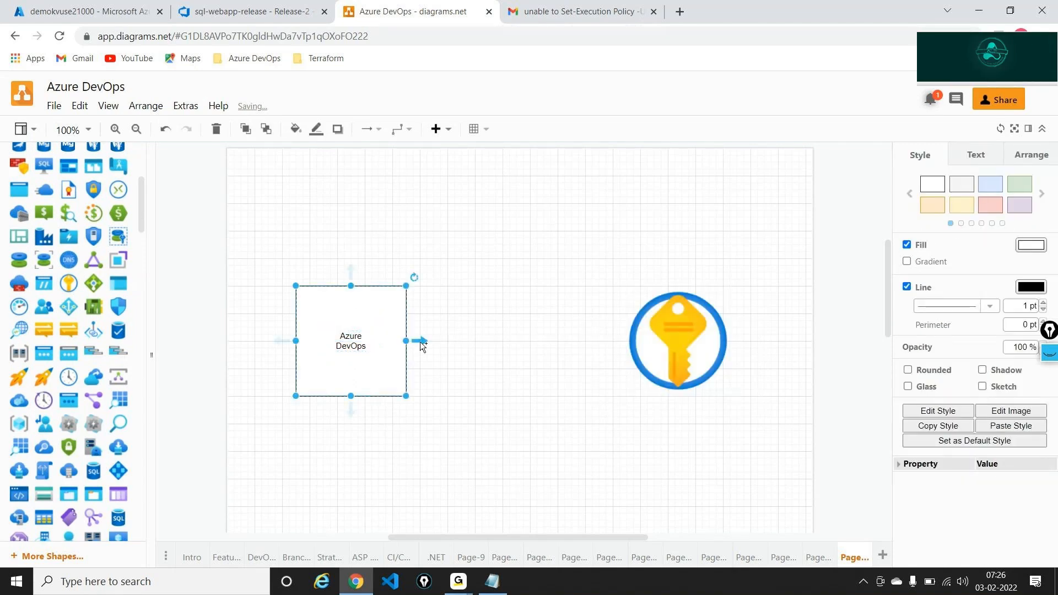
left_click(401, 129)
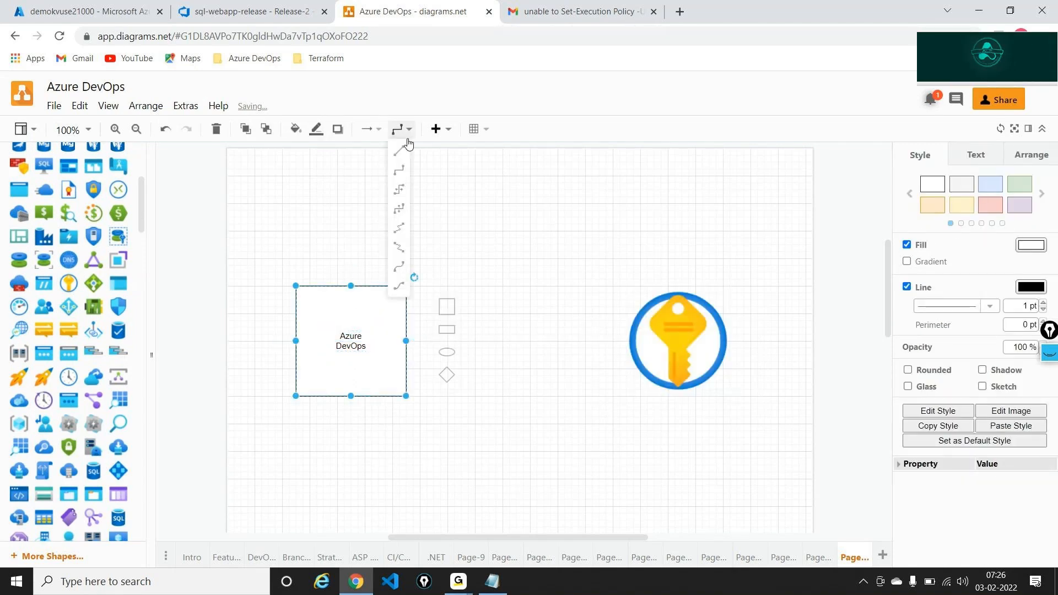
left_click(406, 153)
left_click_drag(419, 340, 635, 327)
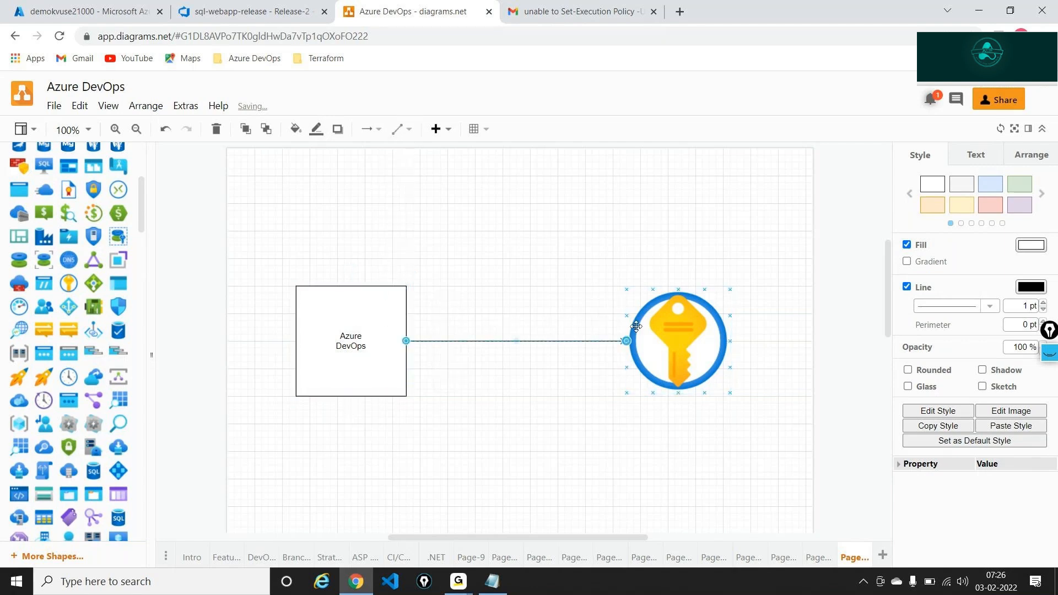
left_click(606, 353)
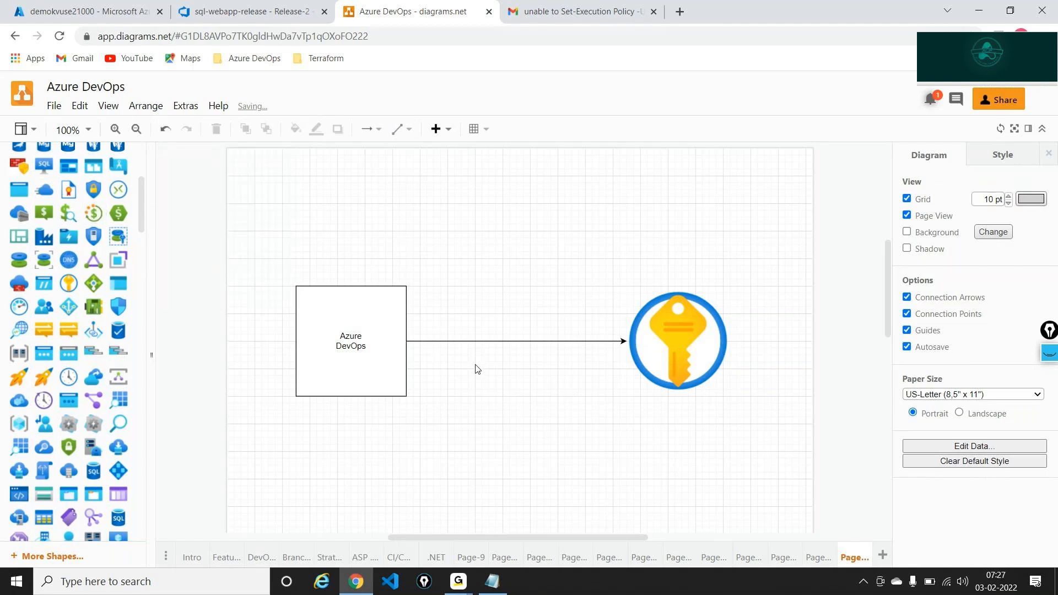
Step: Draw a straight return arrow from the key vault icon to the upper edge of the Azure DevOps square
left_click(401, 138)
left_click(628, 318)
left_click_drag(674, 274, 397, 285)
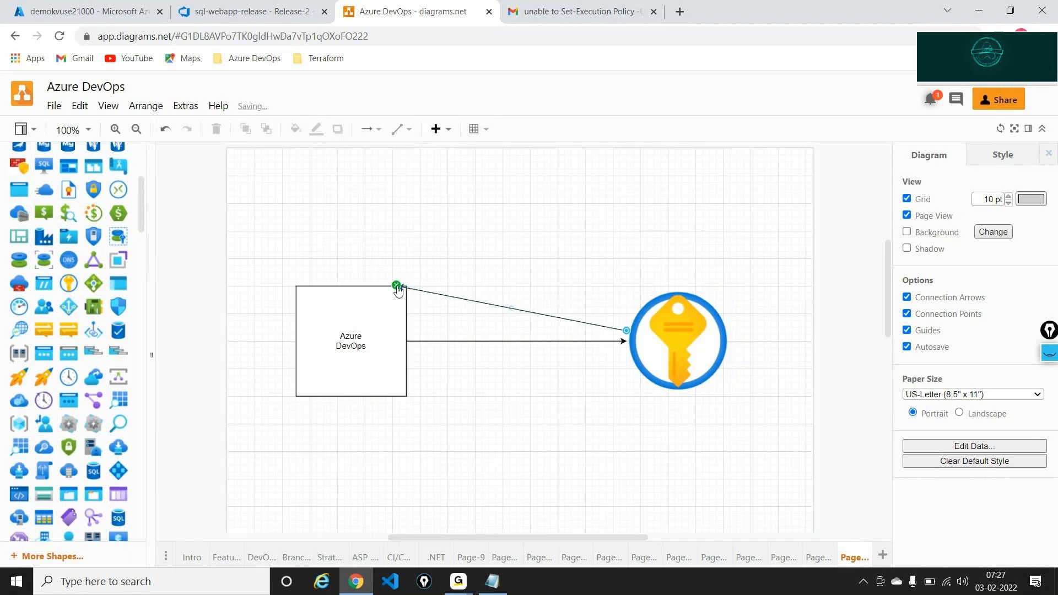
left_click(463, 435)
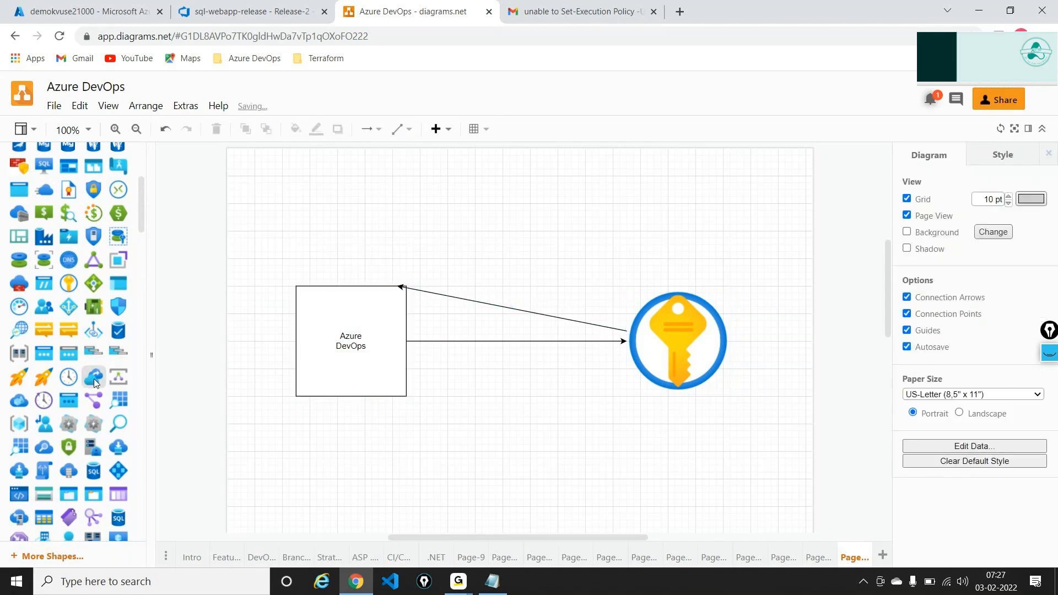
Step: Switch to the Release-2 log and examine the full Get secrets error line of the demokvuse21000 key vault task
left_click(247, 4)
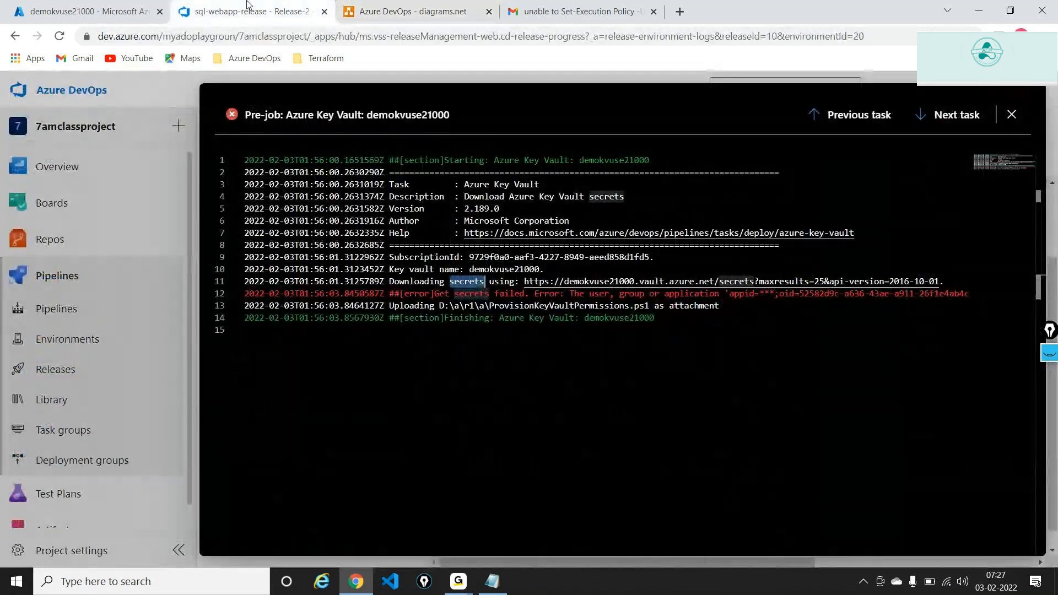
double_click(599, 294)
left_click(537, 354)
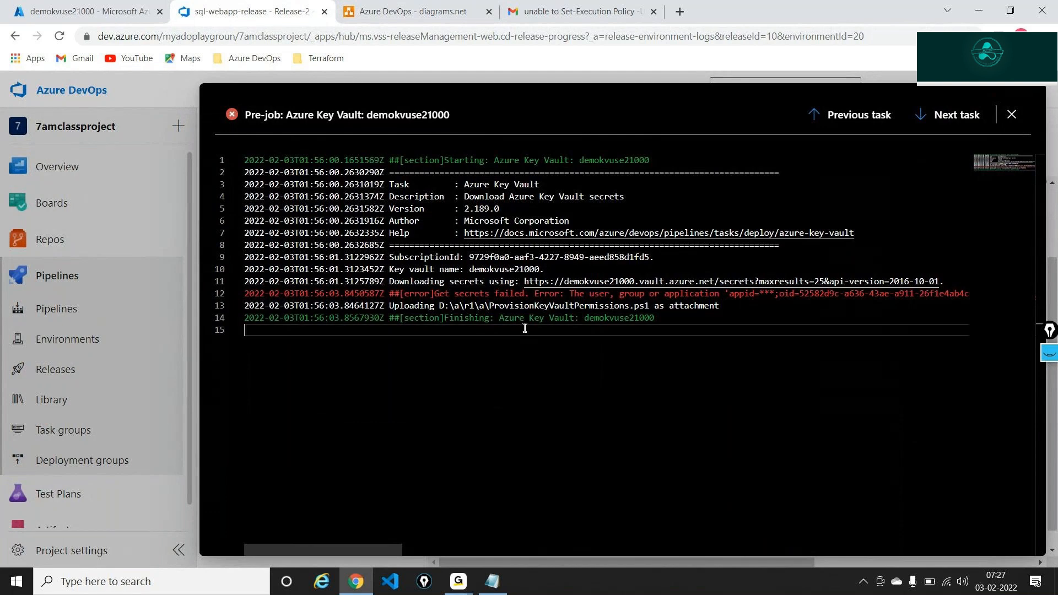
double_click(545, 294)
left_click_drag(575, 298, 561, 297)
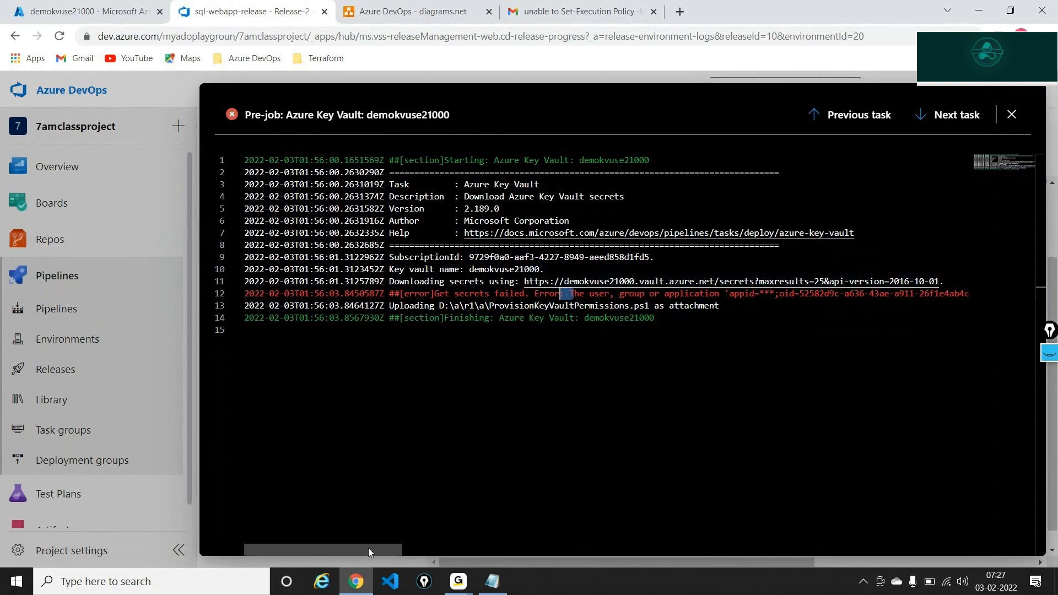
left_click_drag(368, 548, 748, 530)
triple_click(524, 292)
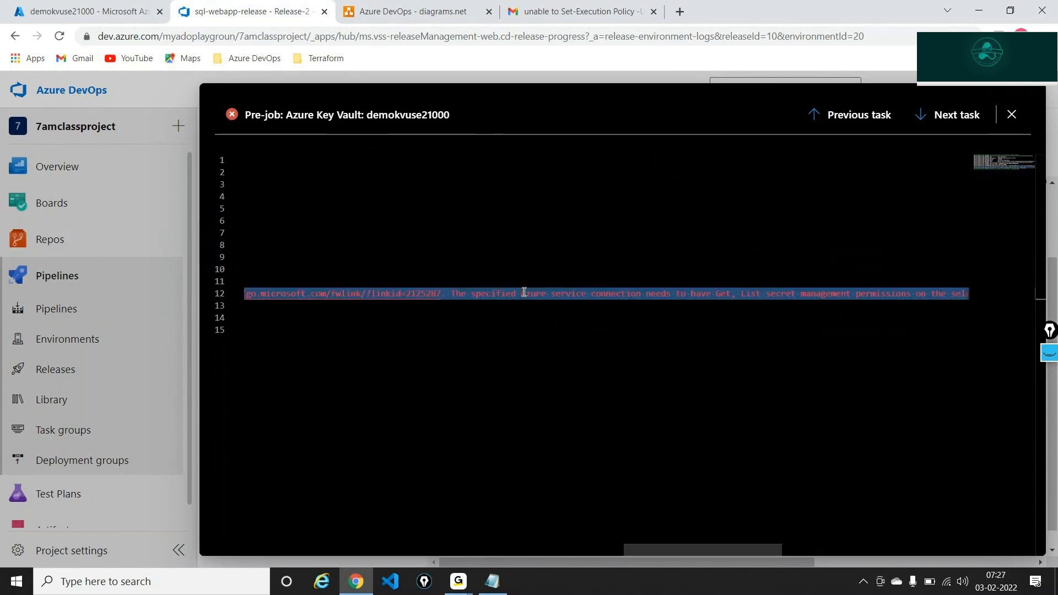
key("alt+Tab")
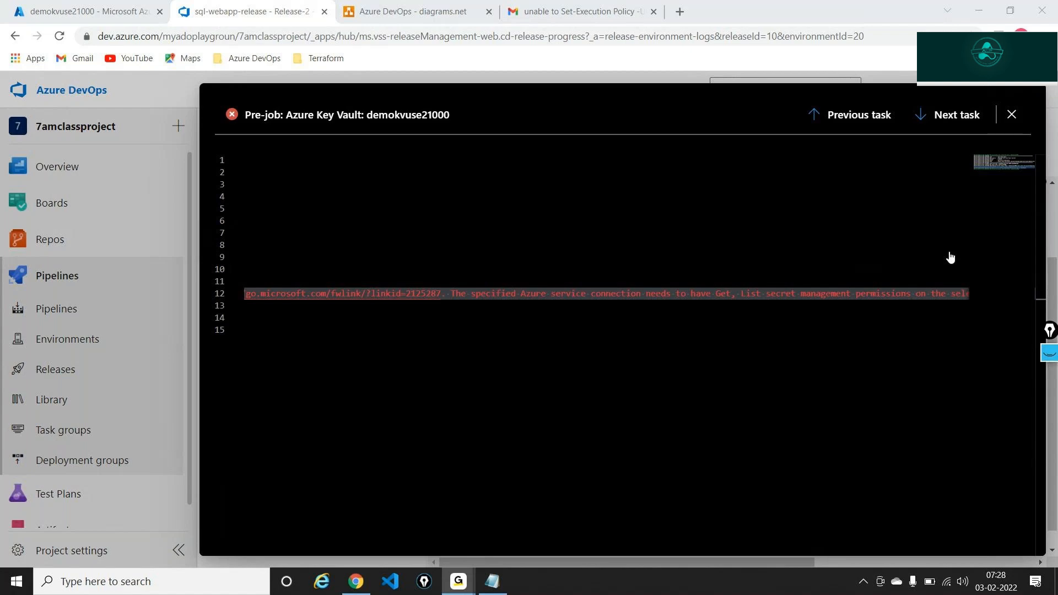
left_click(364, 585)
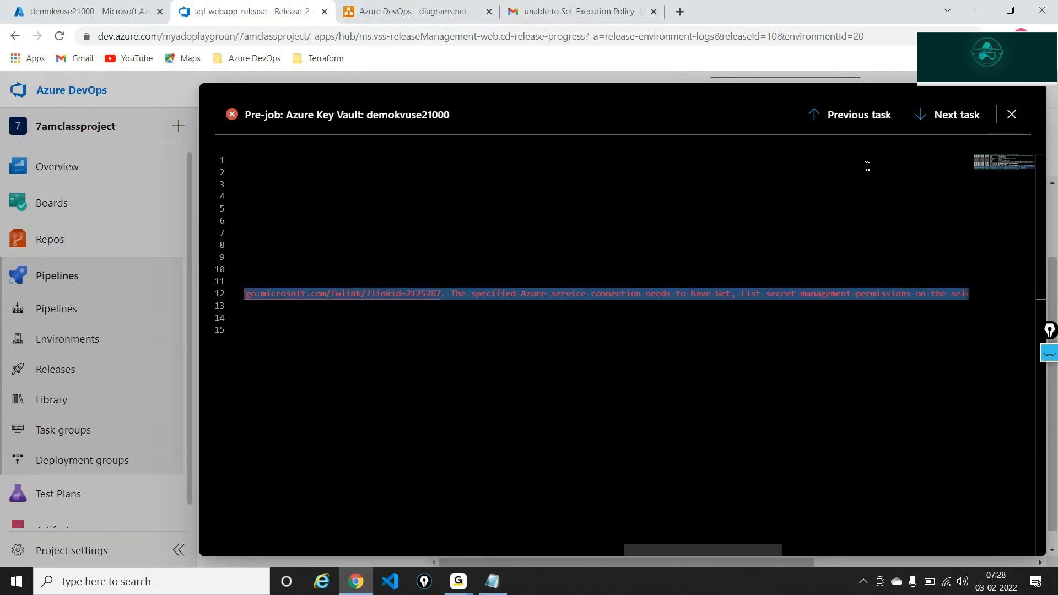
Step: Close the task log and review the current access policies of key vault demokvuse21000 in the Azure portal
left_click(1013, 114)
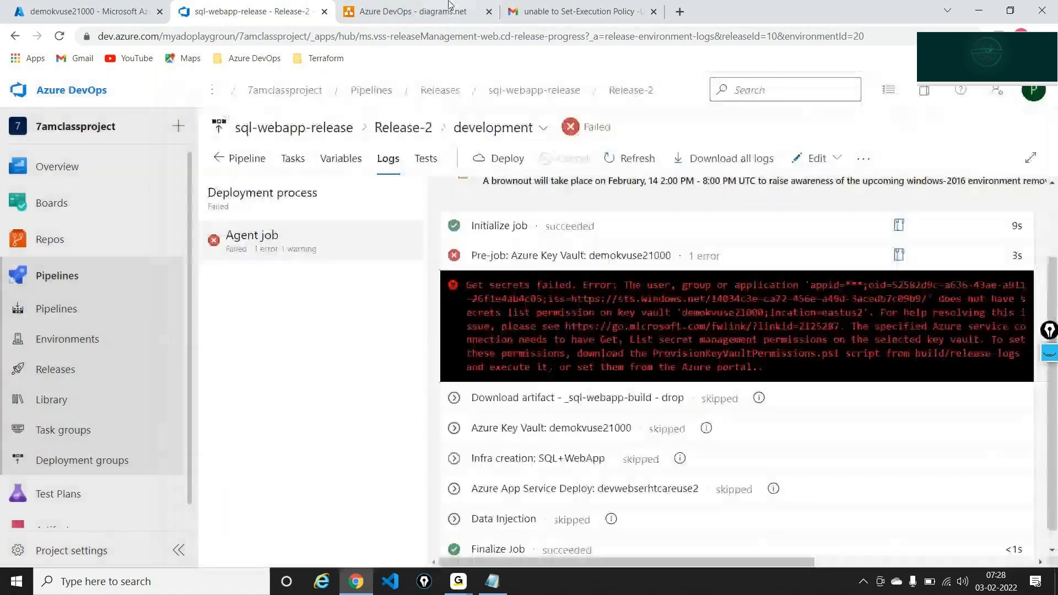
left_click(88, 11)
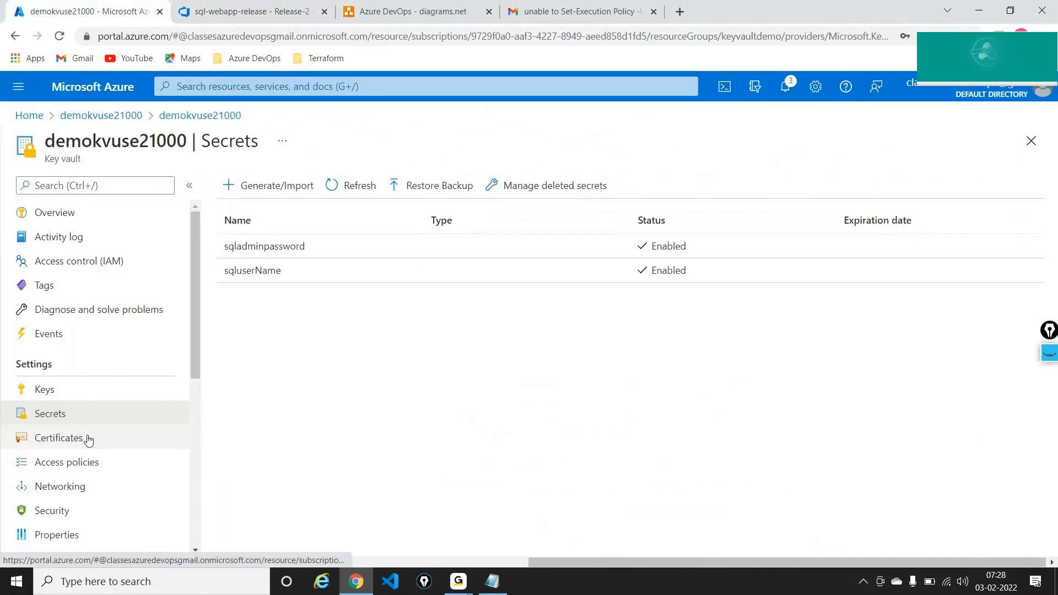
left_click(89, 459)
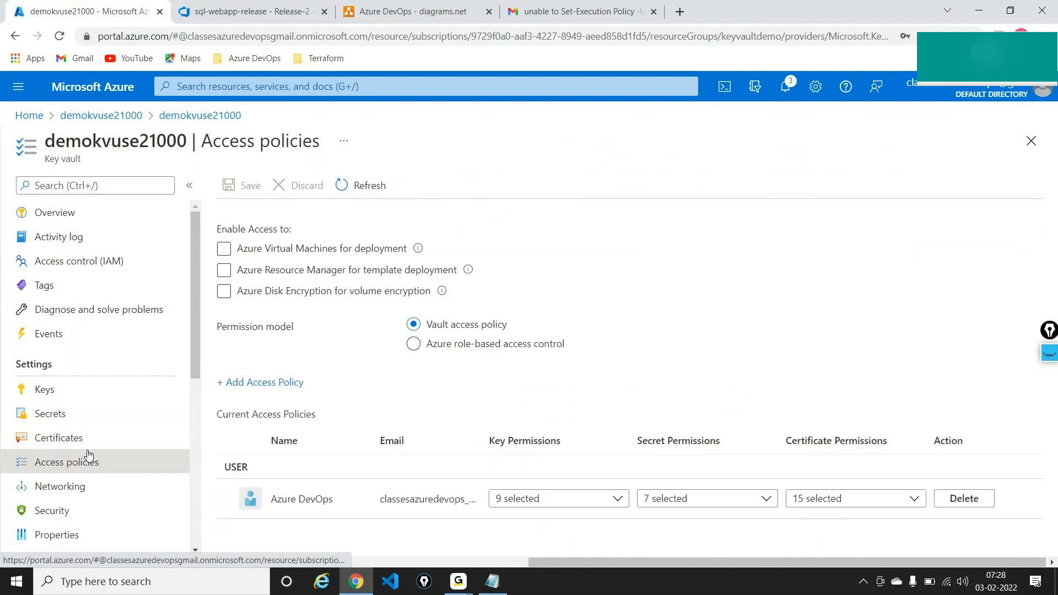
double_click(272, 499)
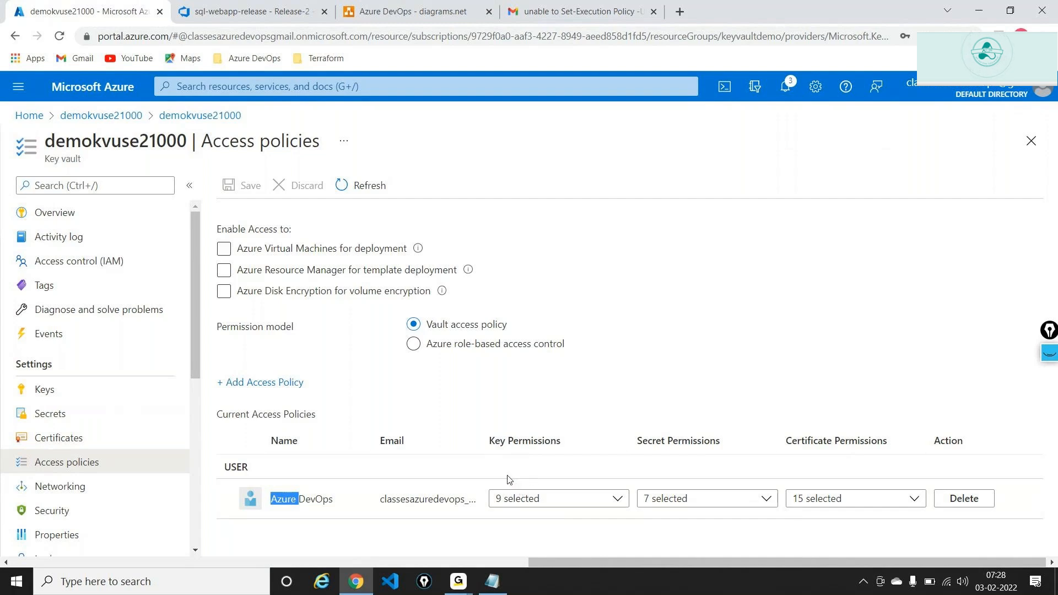
key("alt+Tab")
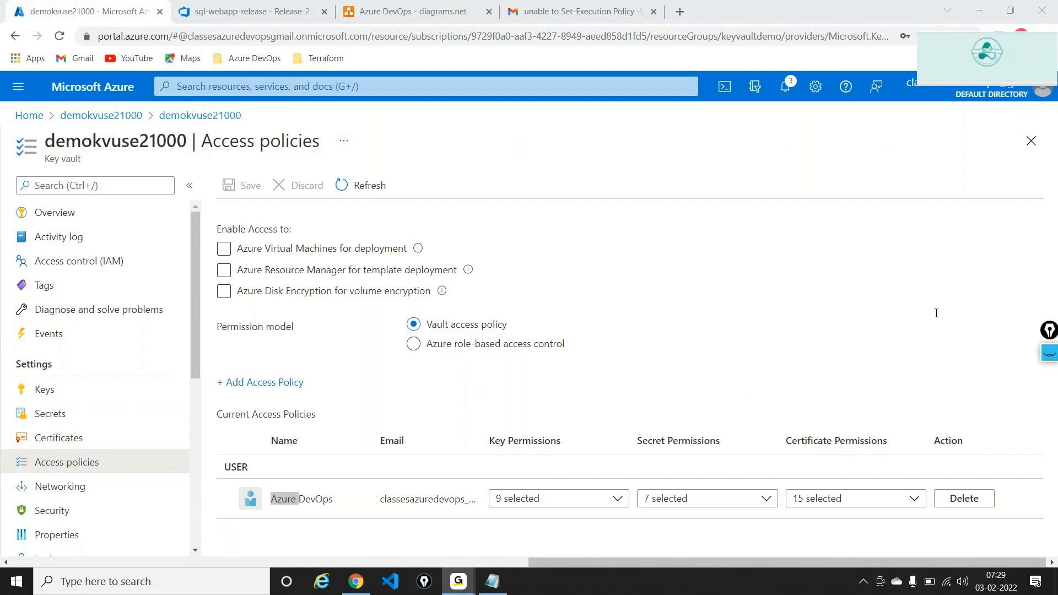
left_click(977, 17)
Step: Reopen the key vault error log in the release and examine which application lacks which permission on the vault
left_click(191, 6)
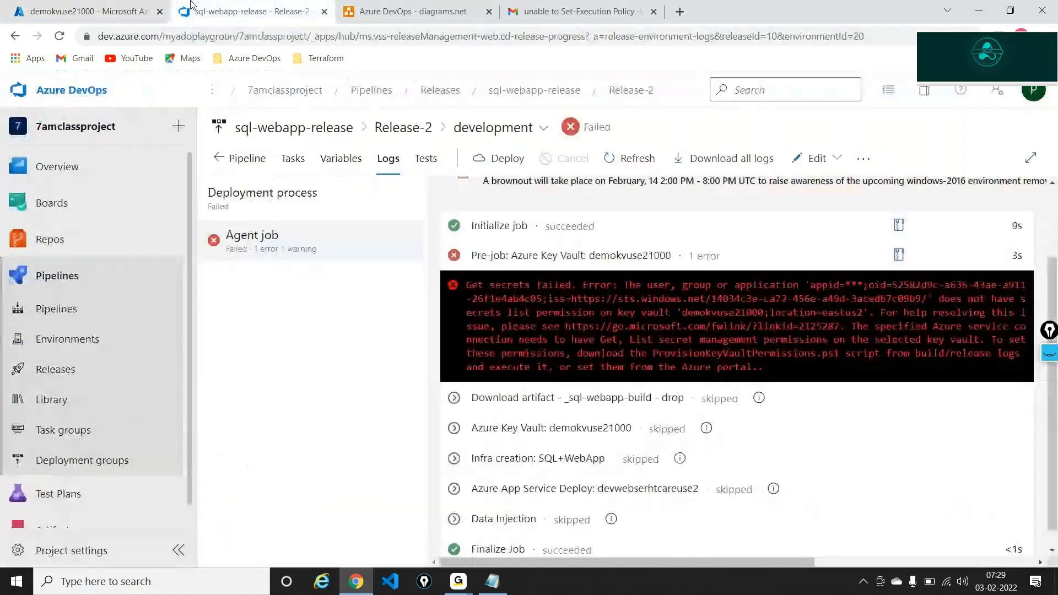
left_click(590, 326)
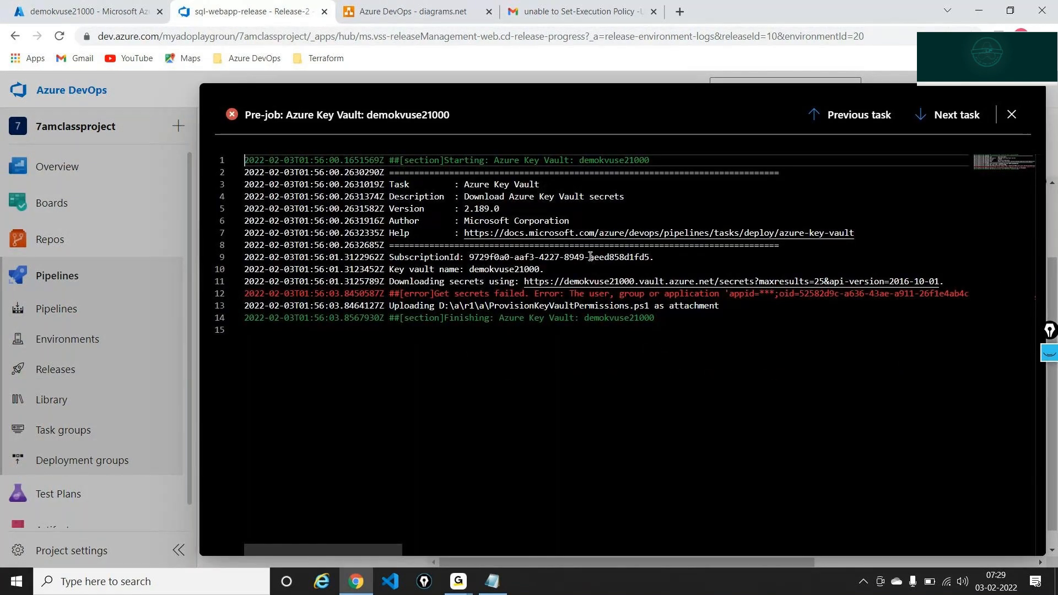
left_click_drag(389, 548, 430, 550)
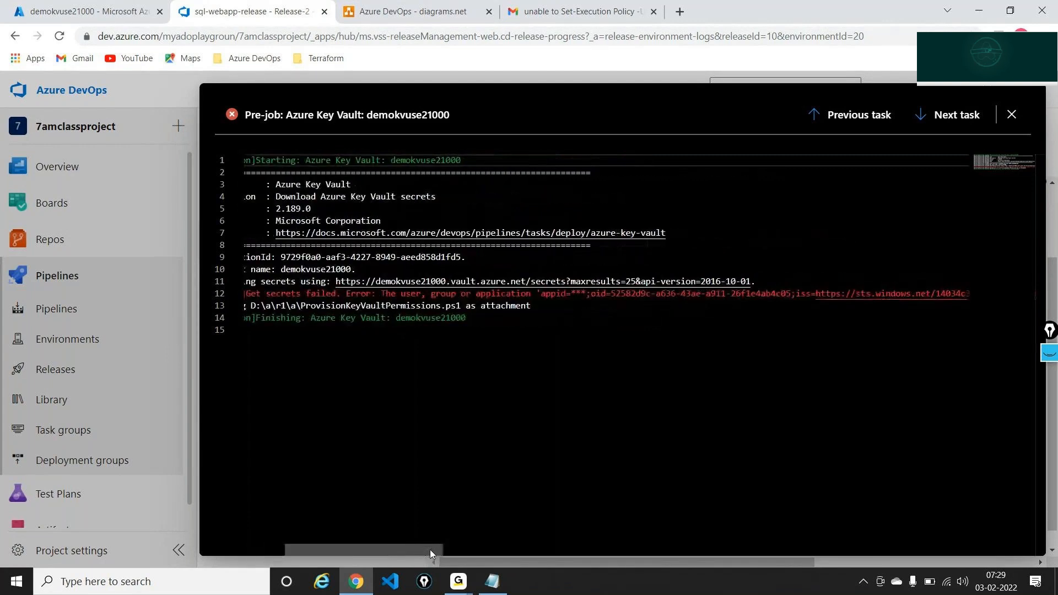
double_click(409, 294)
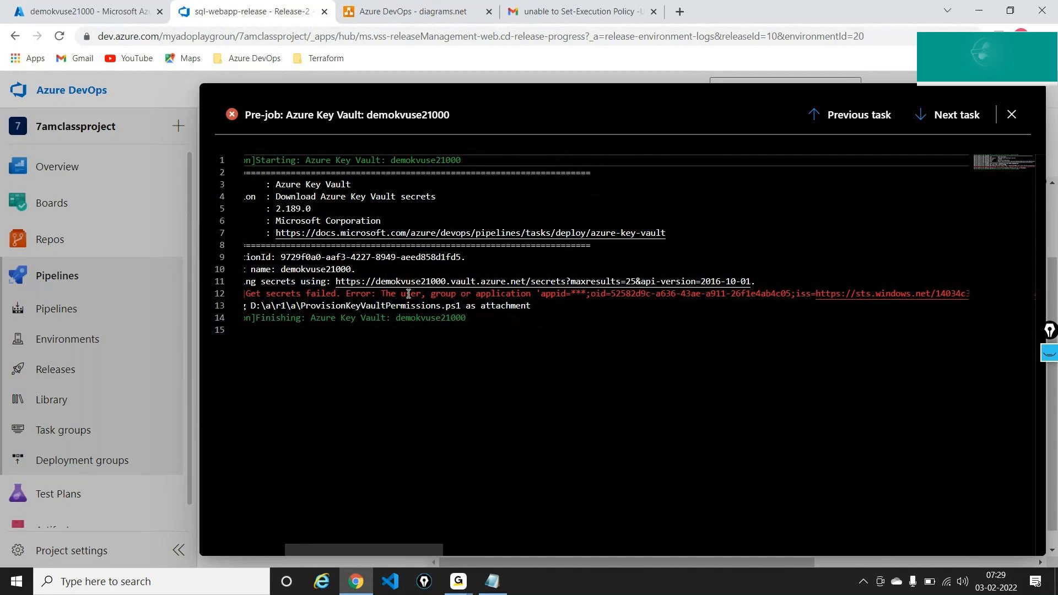
double_click(444, 294)
double_click(503, 294)
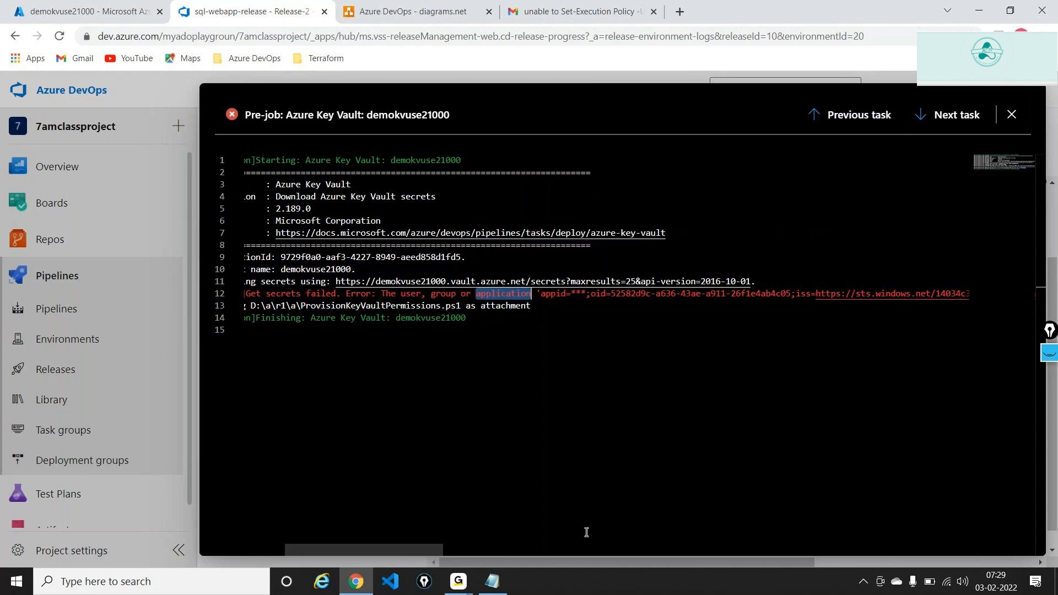
left_click_drag(432, 548, 524, 550)
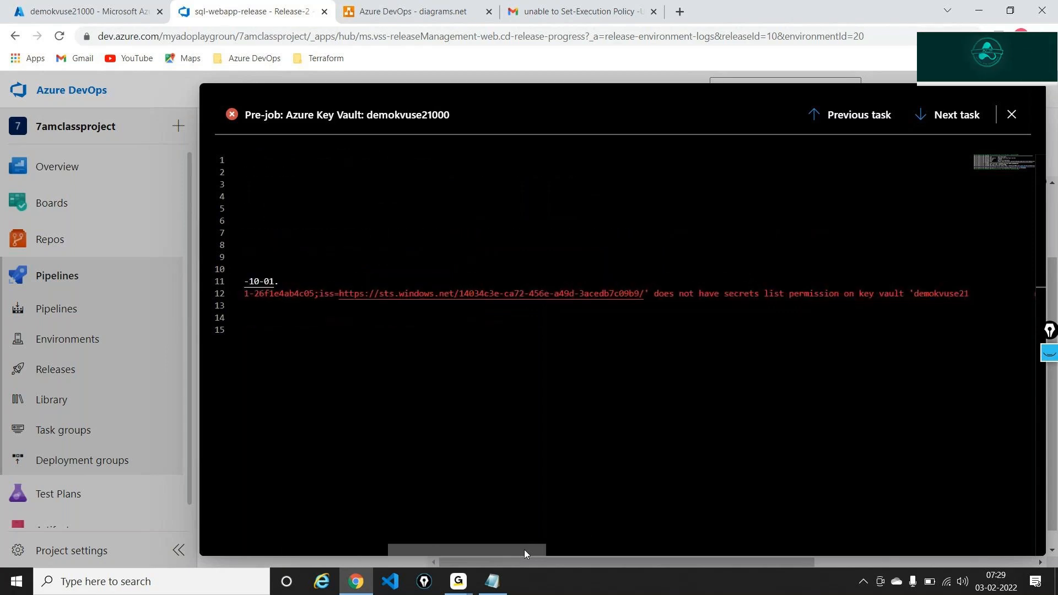
left_click_drag(524, 551, 522, 551)
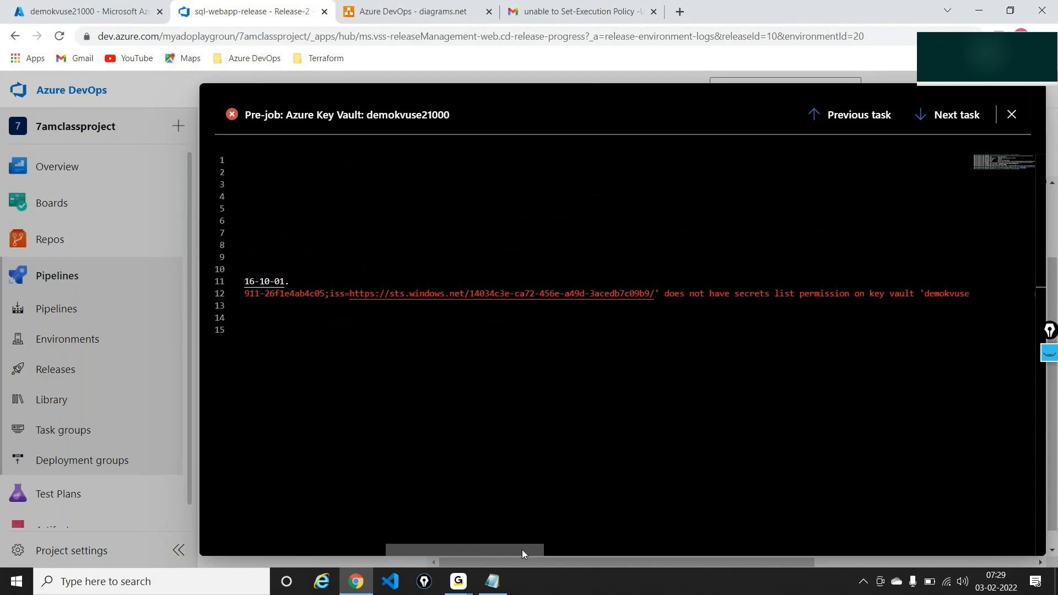
left_click_drag(521, 550, 462, 550)
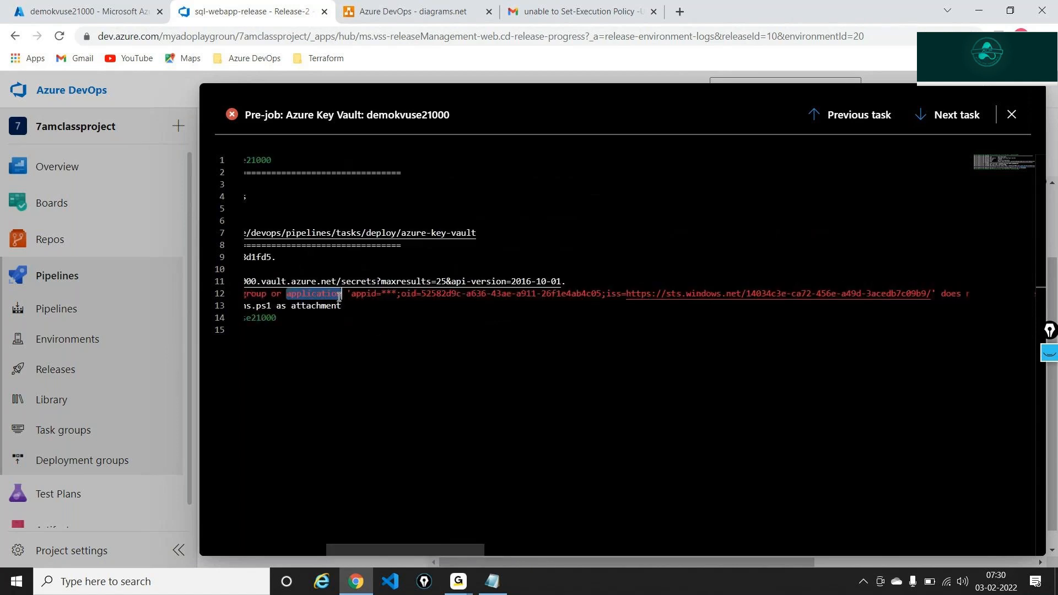
left_click(318, 297)
double_click(317, 297)
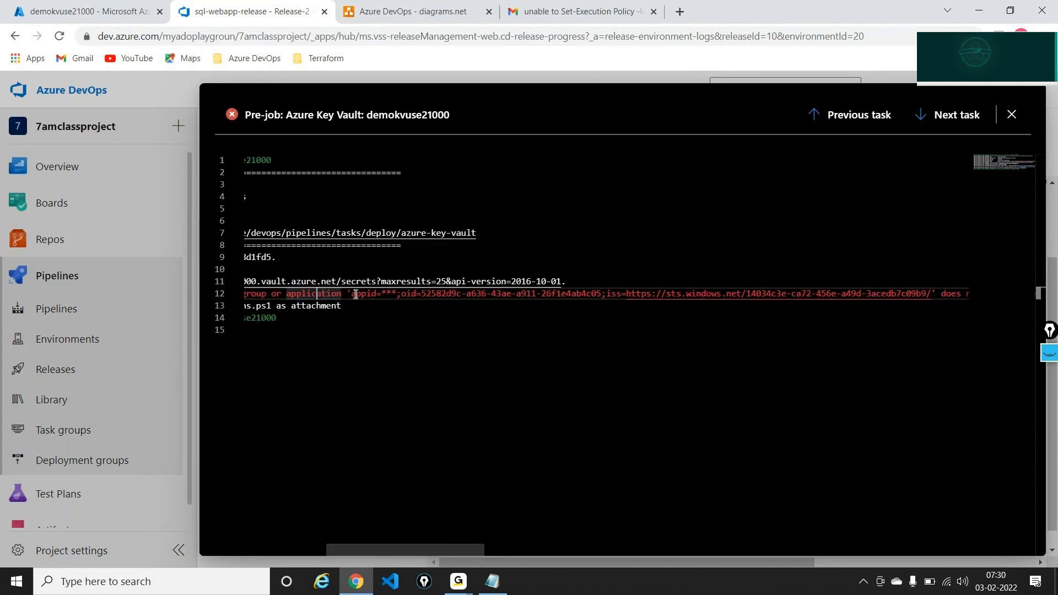
Step: Copy the application's object ID (oid) from the error line into a new Notepad note and copy it from there
double_click(362, 293)
left_click_drag(422, 293, 603, 288)
key("ctrl+c")
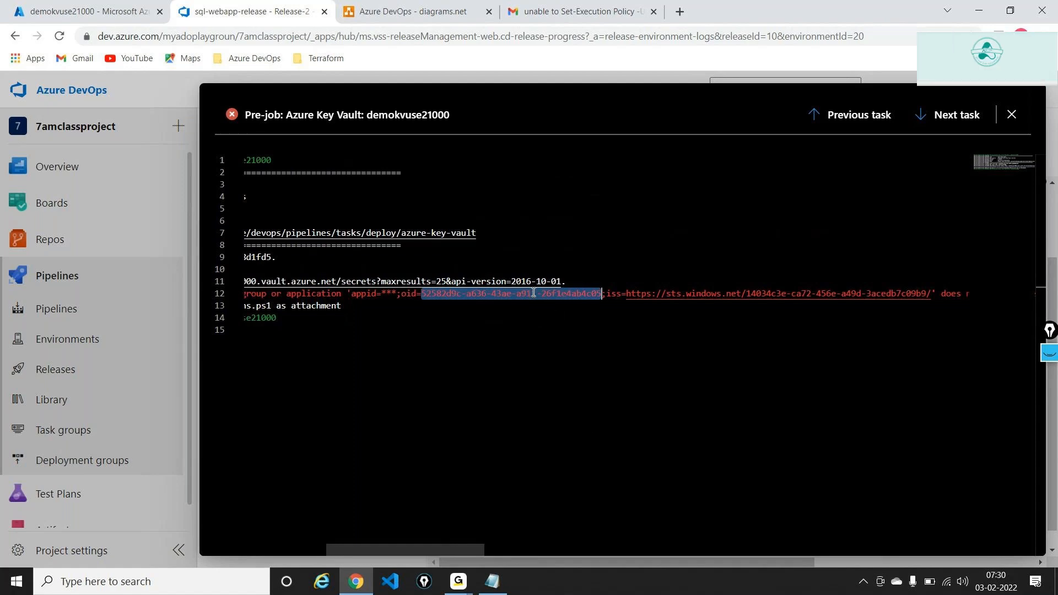
key("super+r")
key("Return")
key("ctrl+v")
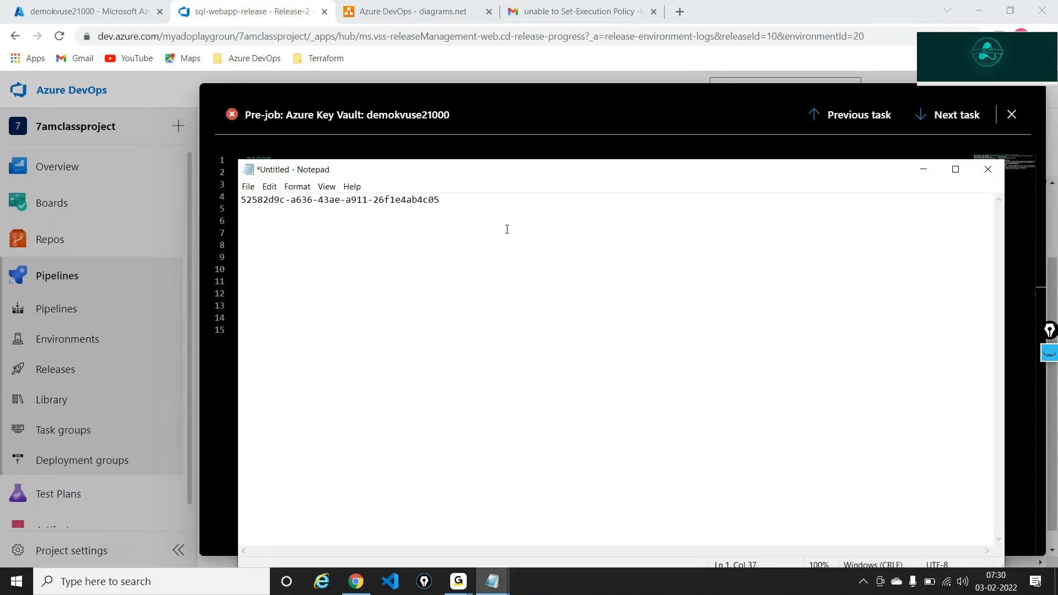
left_click_drag(478, 211, 184, 175)
key("ctrl+c")
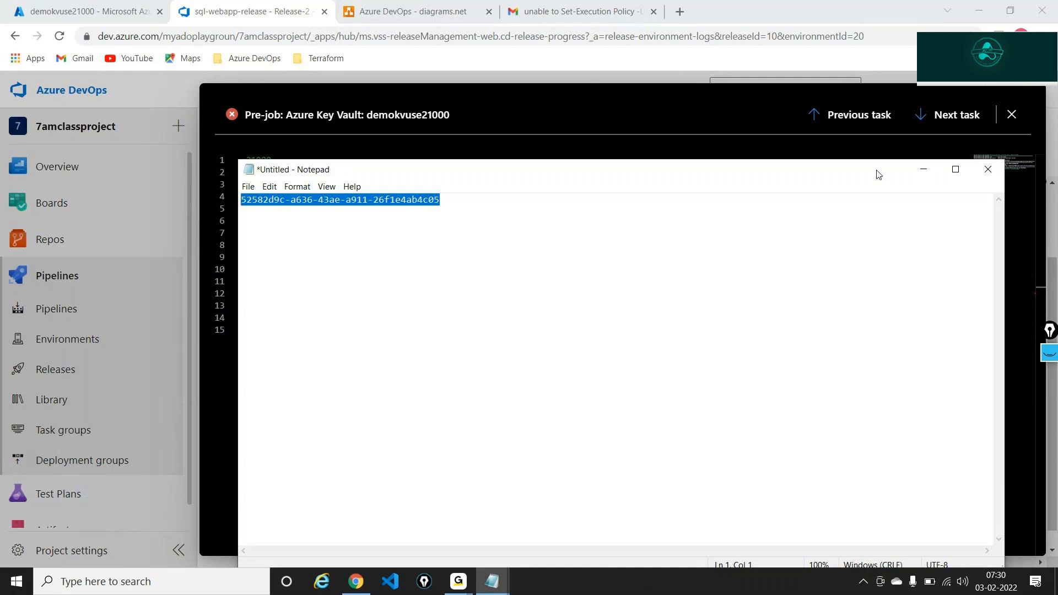
left_click(919, 172)
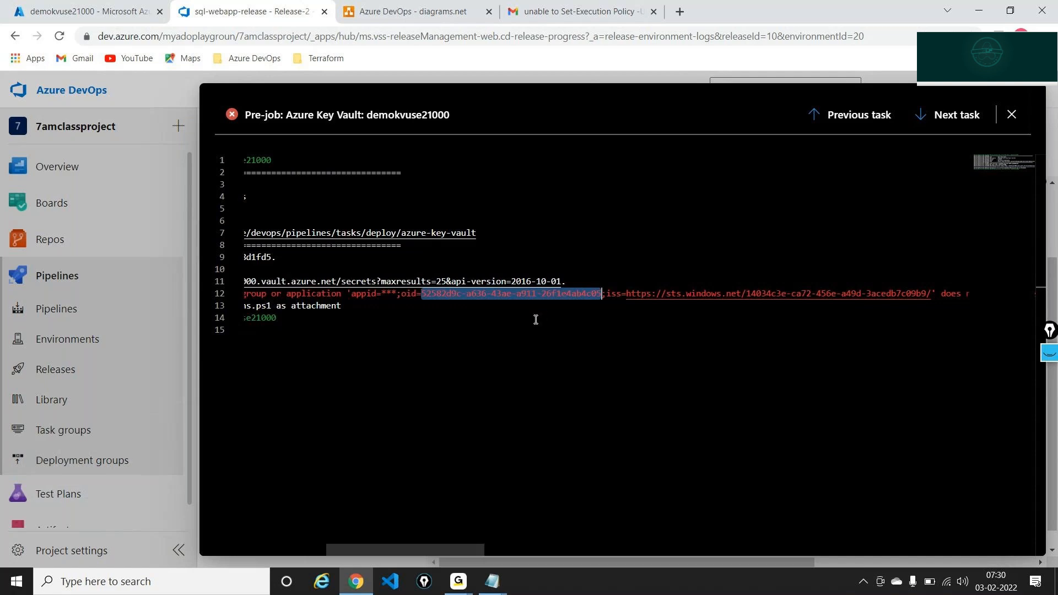
double_click(484, 294)
left_click(500, 361)
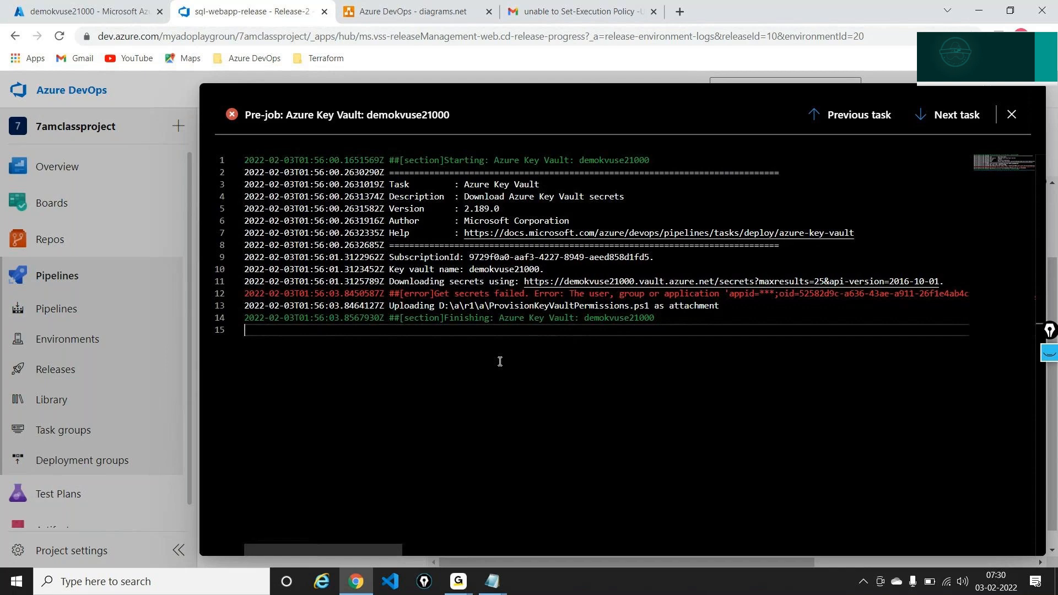
scroll(549, 333, "right", 3)
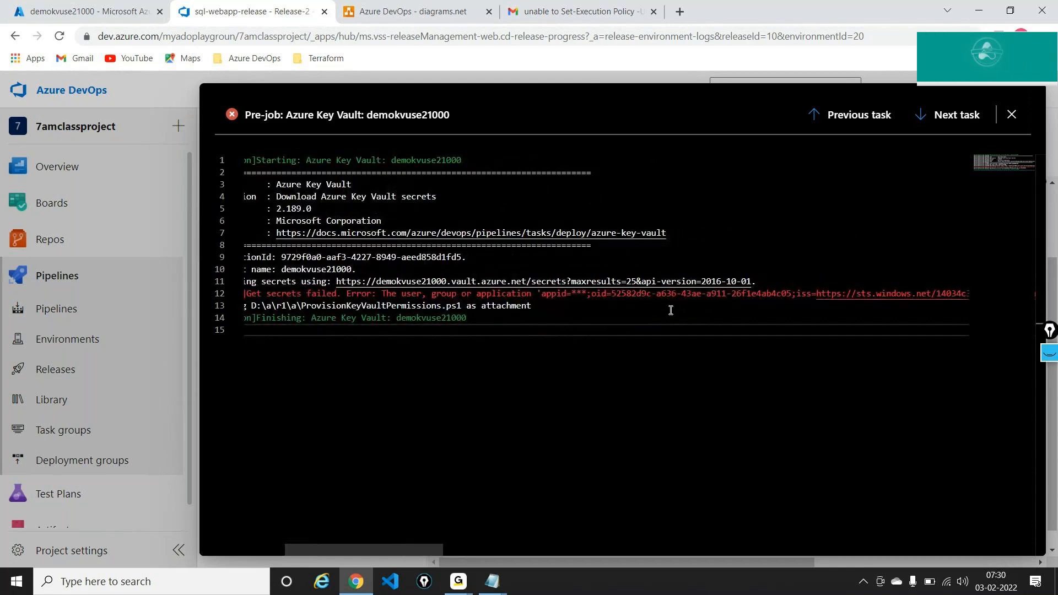
Step: Switch to the Azure portal, go to its home page, and find and open Azure Active Directory
left_click(10, 7)
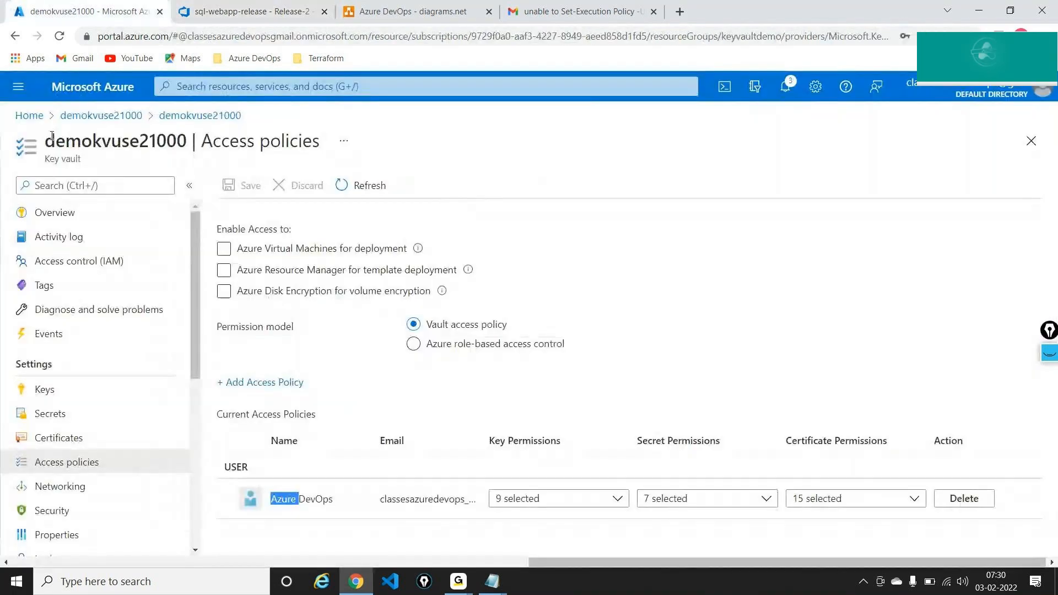
left_click(28, 111)
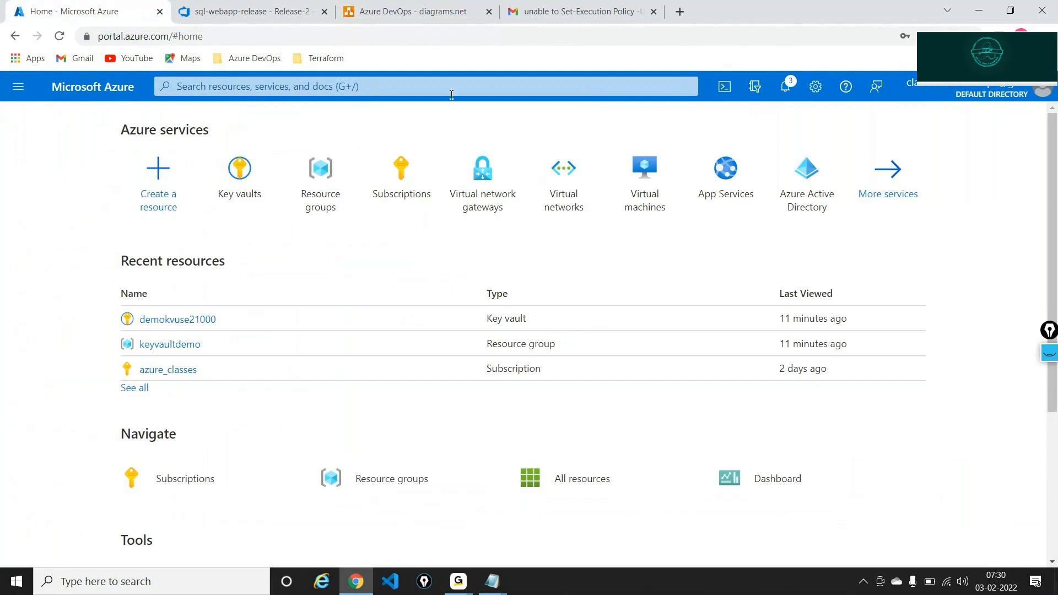
left_click(451, 94)
type("azure")
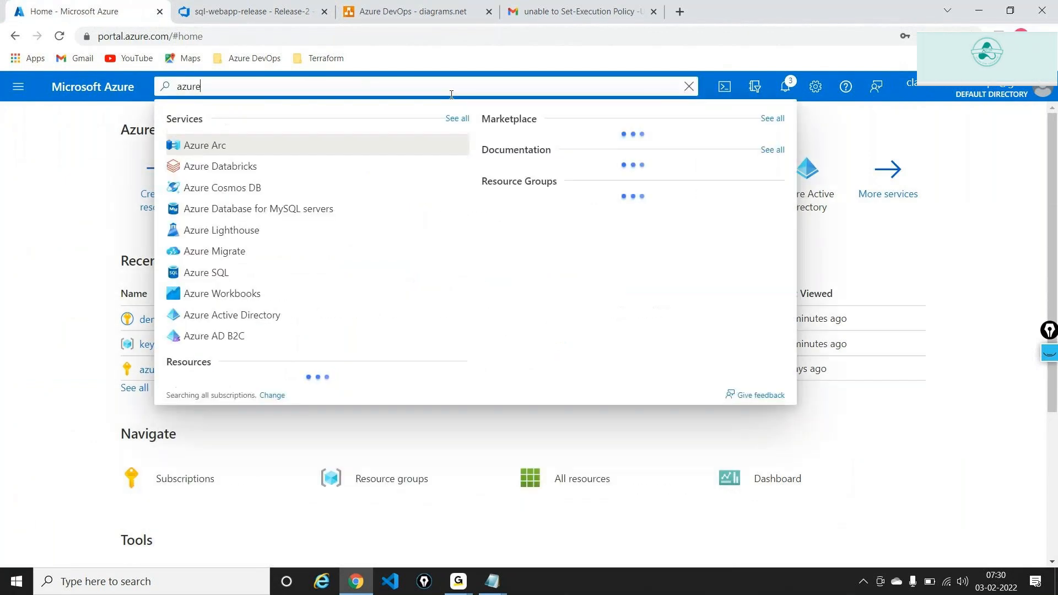
type(" act")
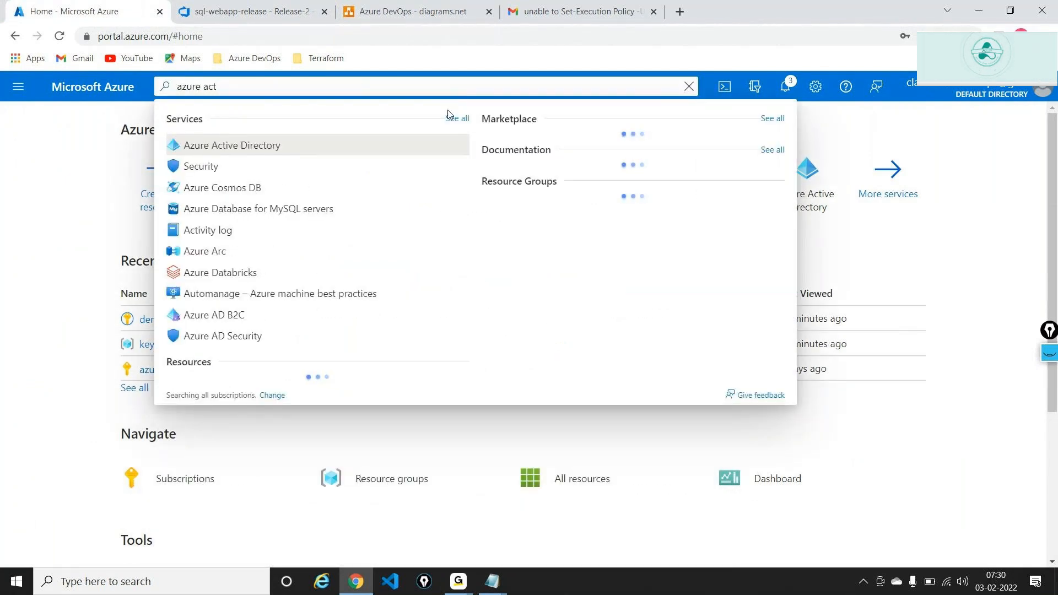
left_click(350, 142)
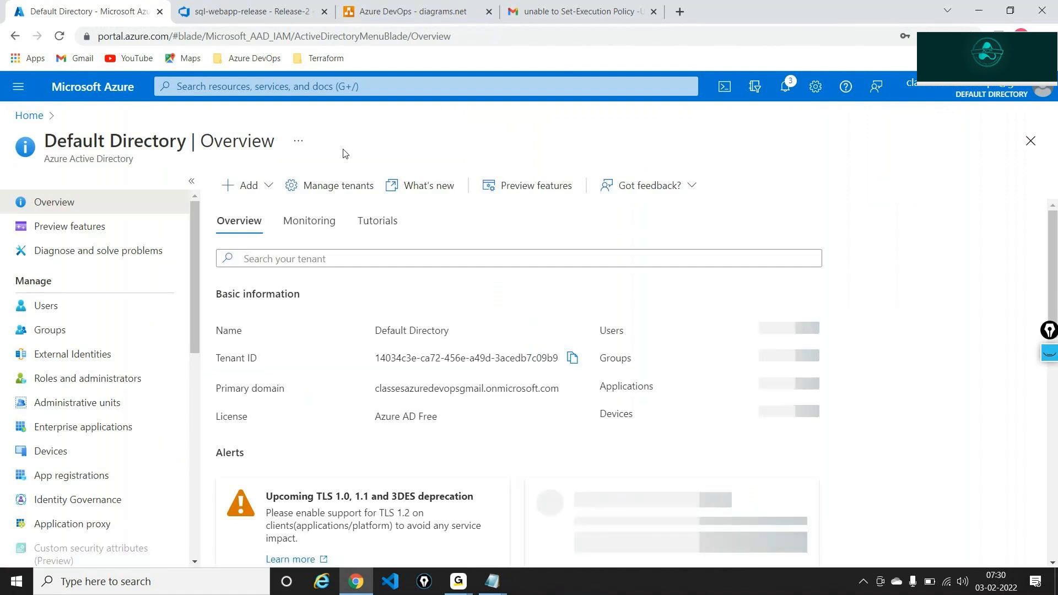
Step: Search the tenant for the copied object ID and open the matching enterprise application devops-master-connection
left_click(310, 259)
key("ctrl+v")
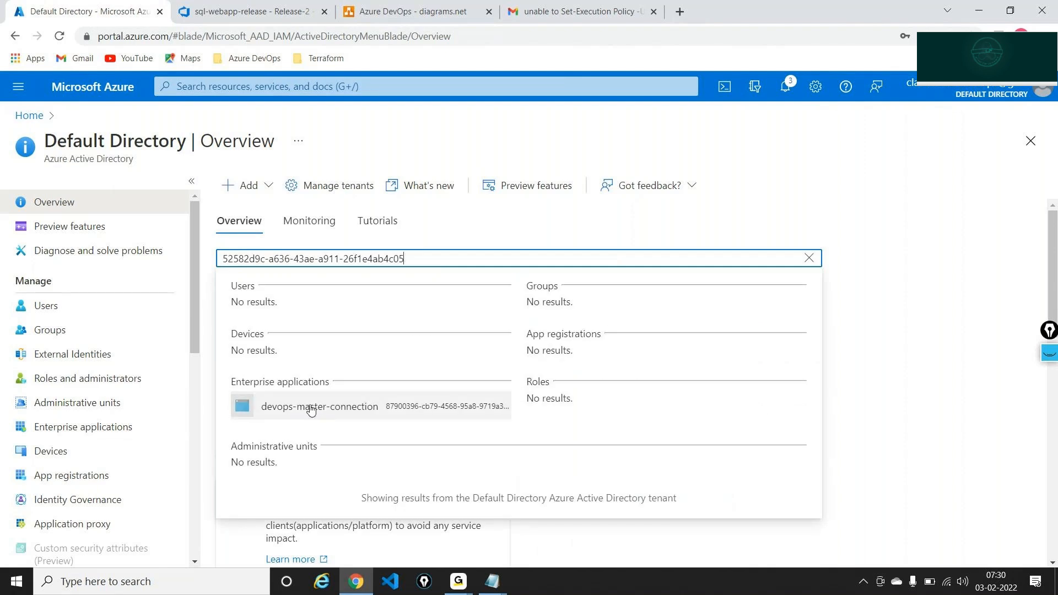
left_click(304, 408)
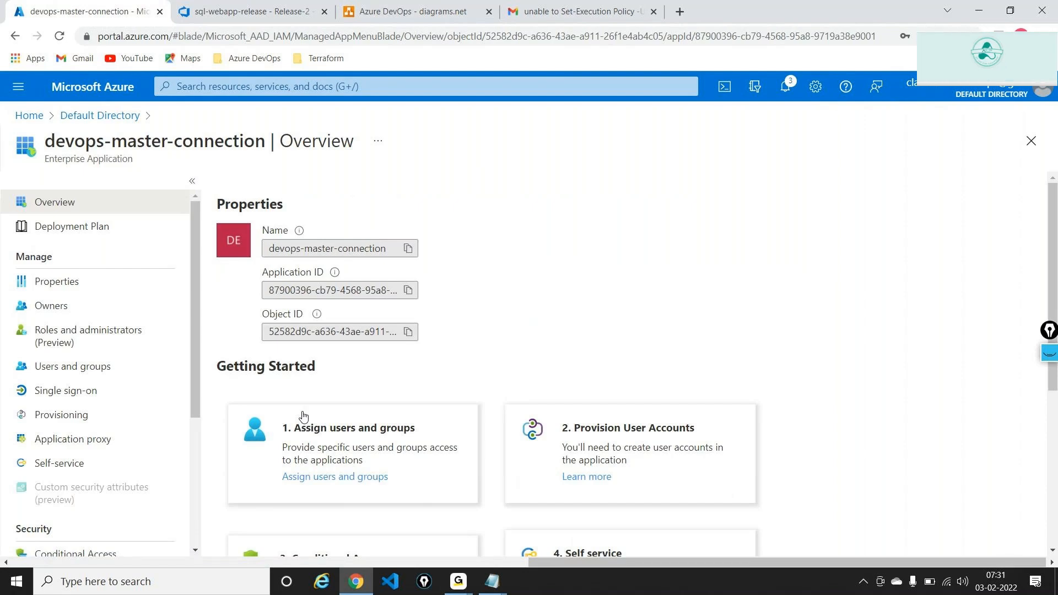
Step: Return to Release-2 in Azure DevOps, close the error log, and examine the Azure Key Vault task's subscription and vault settings
key("alt+Tab")
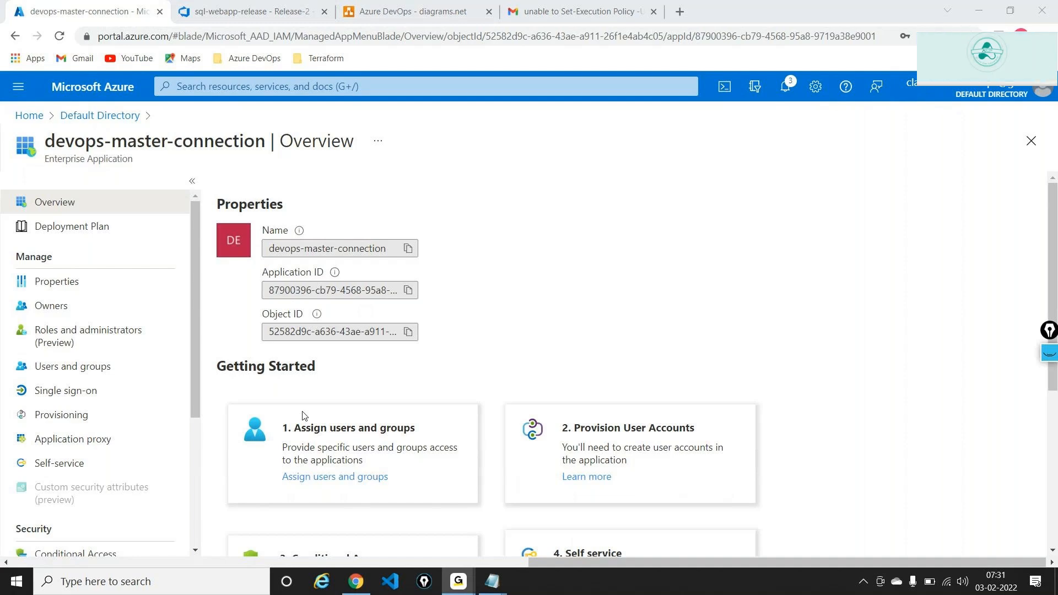
left_click(245, 11)
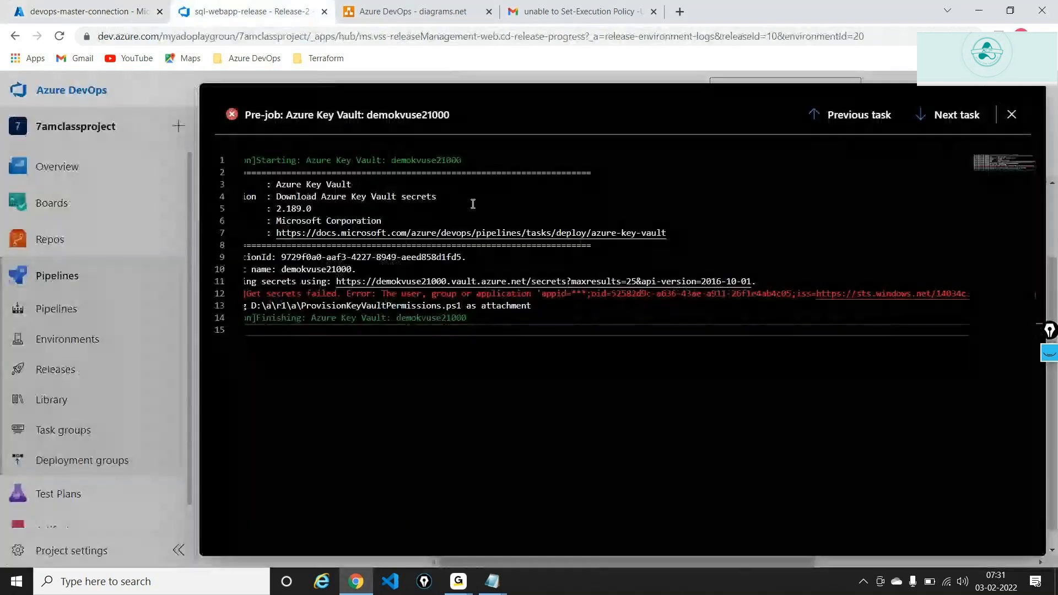
left_click(1011, 114)
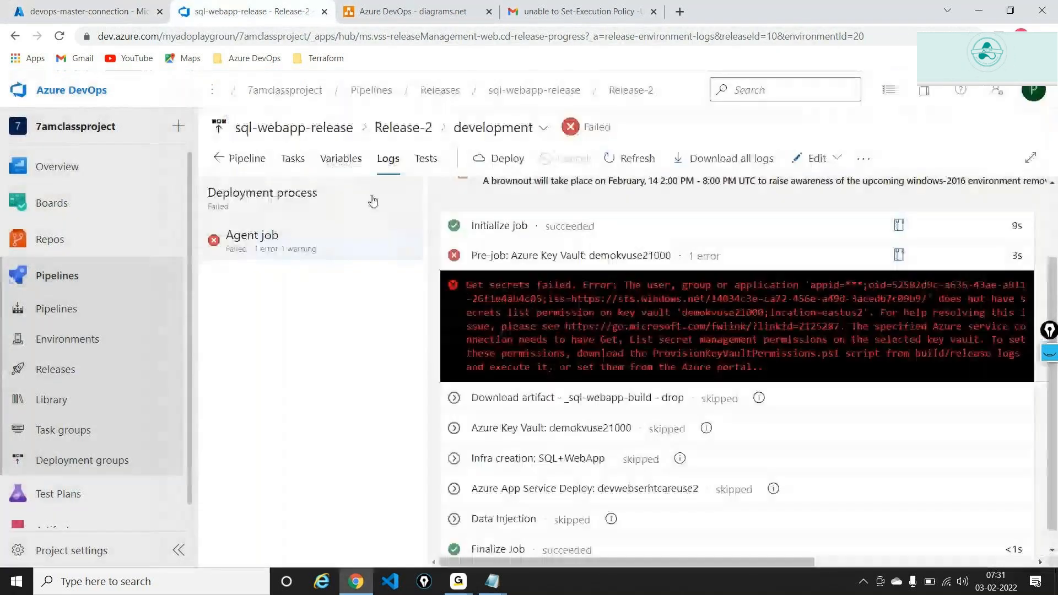
left_click(293, 158)
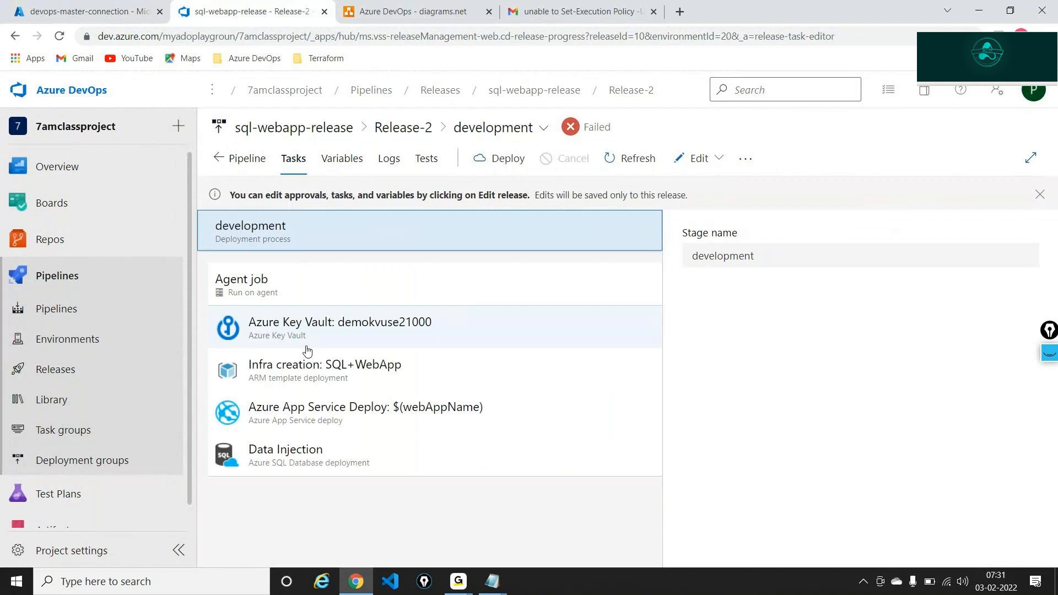
left_click(307, 351)
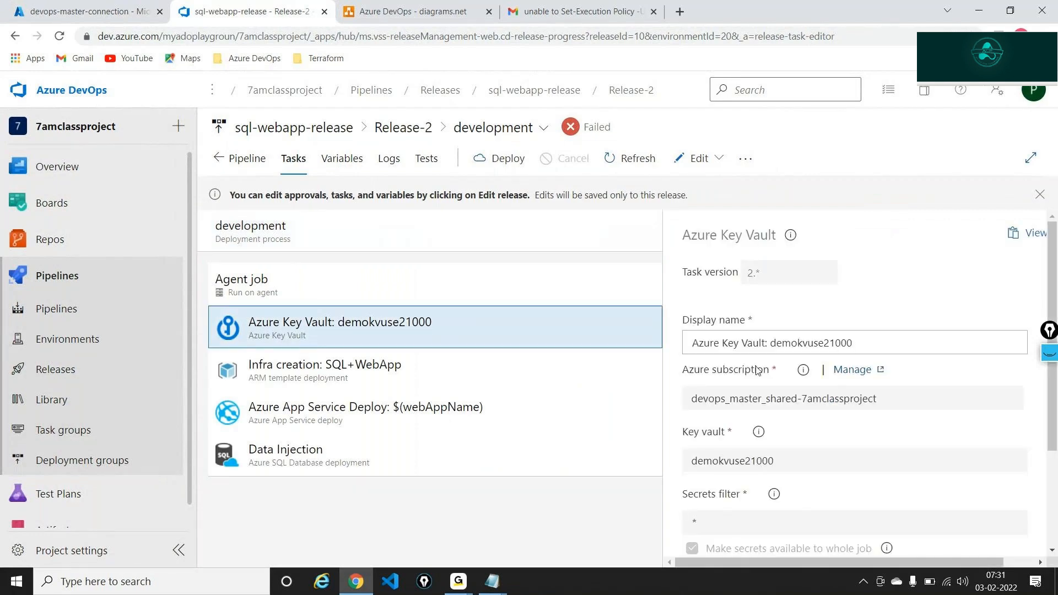
scroll(758, 370, "down", 2)
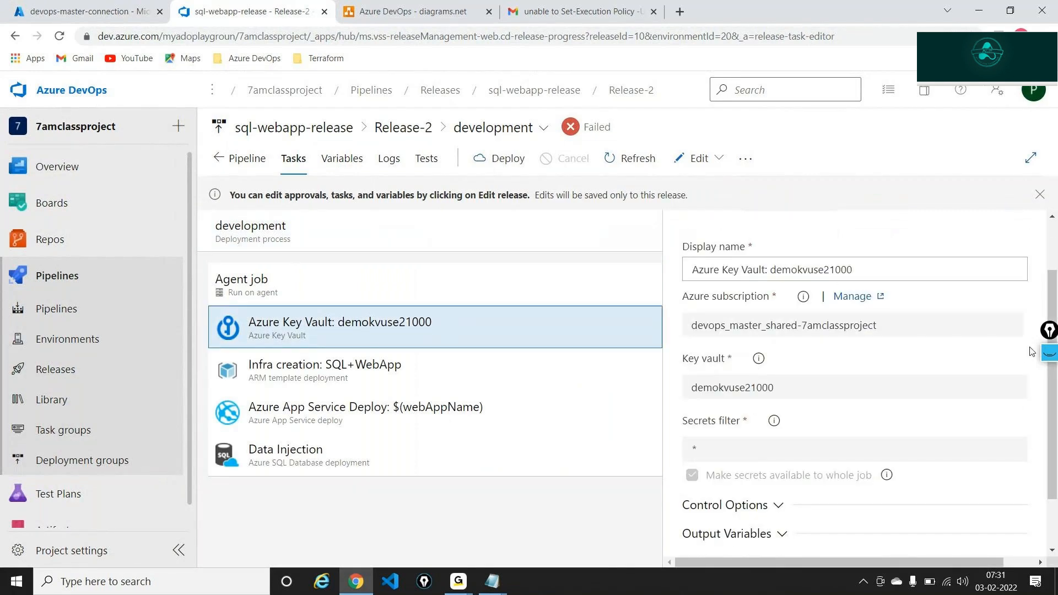
Step: Circle the account avatar and the task's Azure subscription setting with the screen pen, and clear the drawings
left_click(1054, 354)
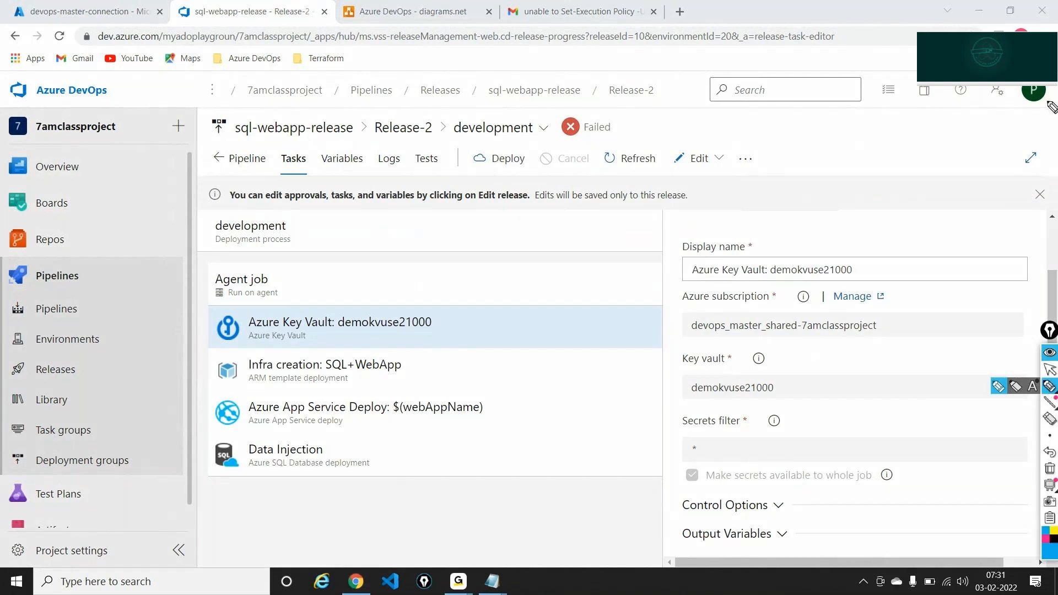
left_click_drag(1024, 84, 1051, 88)
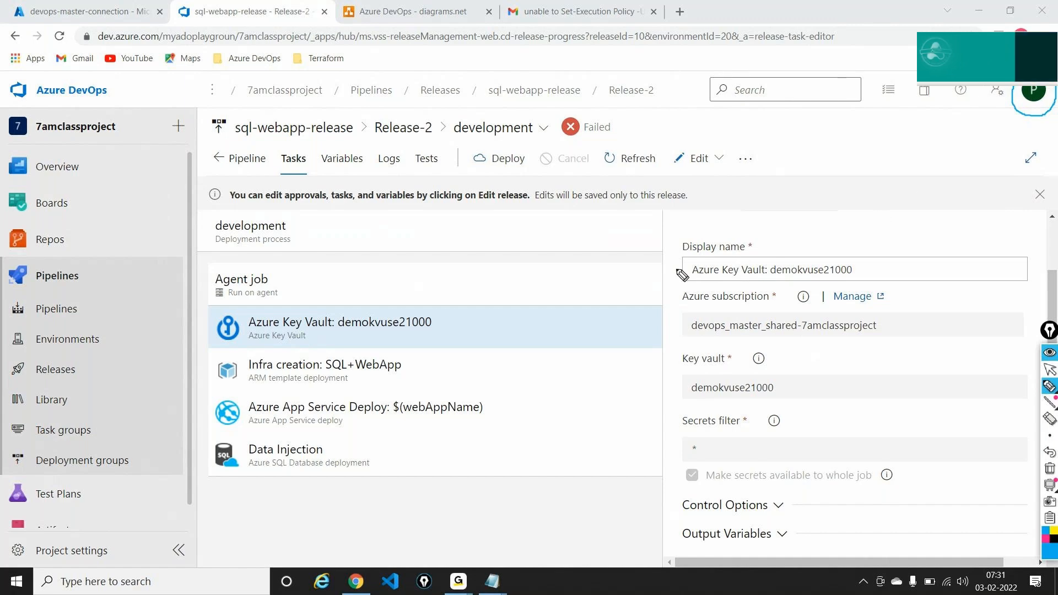
mouse_move(610, 253)
left_mouse_down()
mouse_move(632, 293)
mouse_move(663, 316)
mouse_move(650, 315)
left_mouse_up()
mouse_move(698, 286)
left_mouse_down()
mouse_move(661, 305)
mouse_move(750, 347)
mouse_move(885, 342)
mouse_move(907, 301)
mouse_move(749, 283)
mouse_move(700, 287)
left_mouse_up()
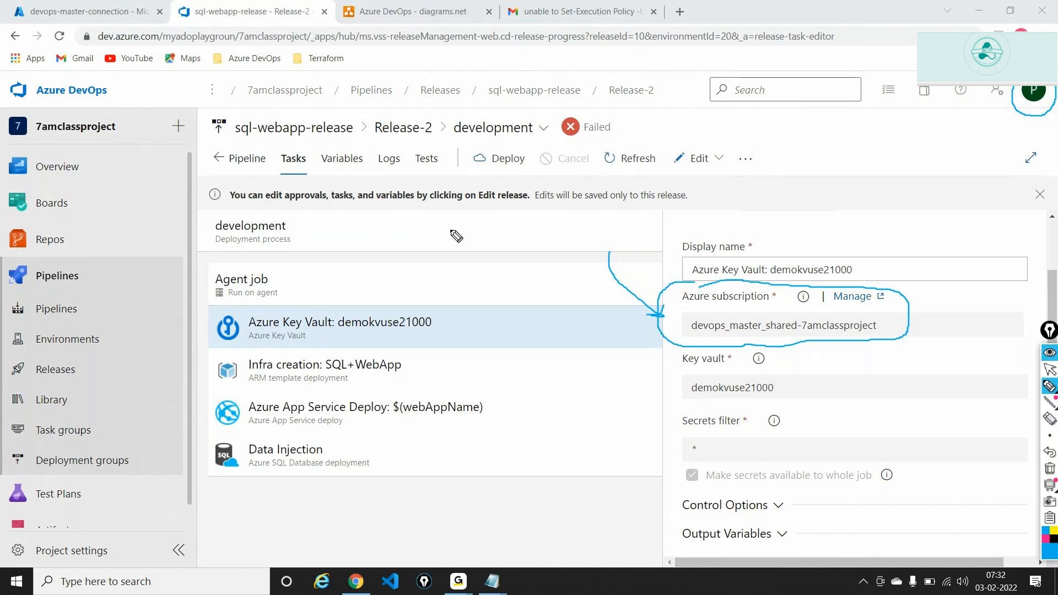
left_click_drag(923, 307, 945, 298)
left_click(1050, 468)
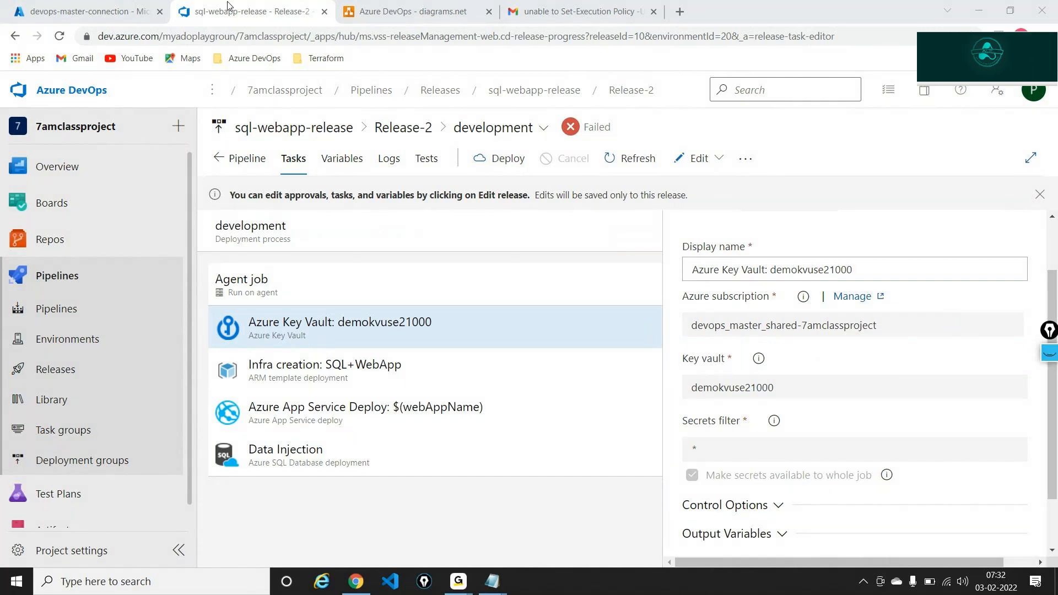
Step: Switch to the Azure portal and open the access policies of key vault demokvuse21000
left_click(148, 13)
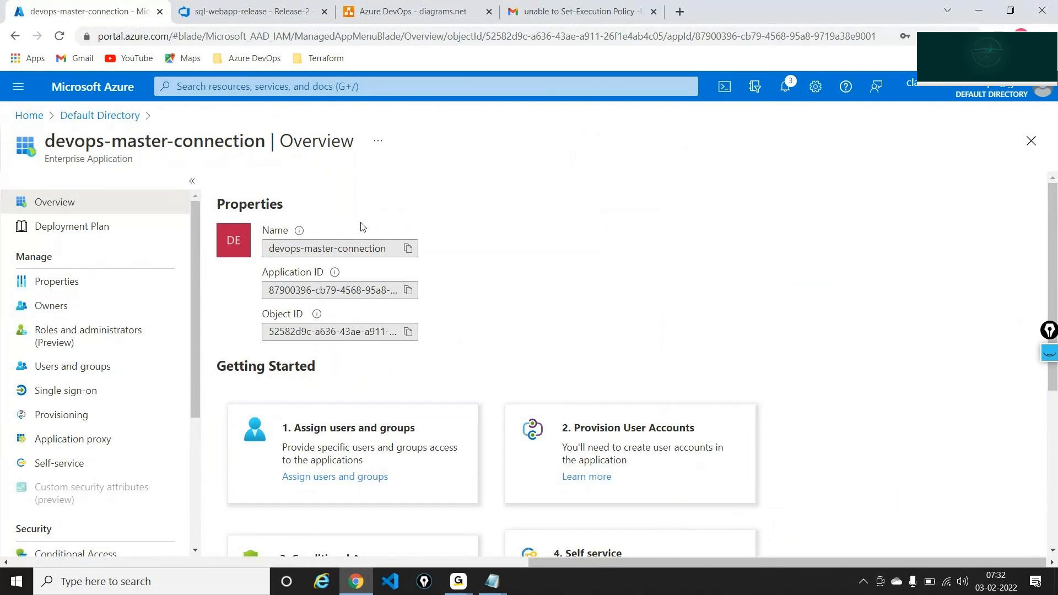
left_click(22, 120)
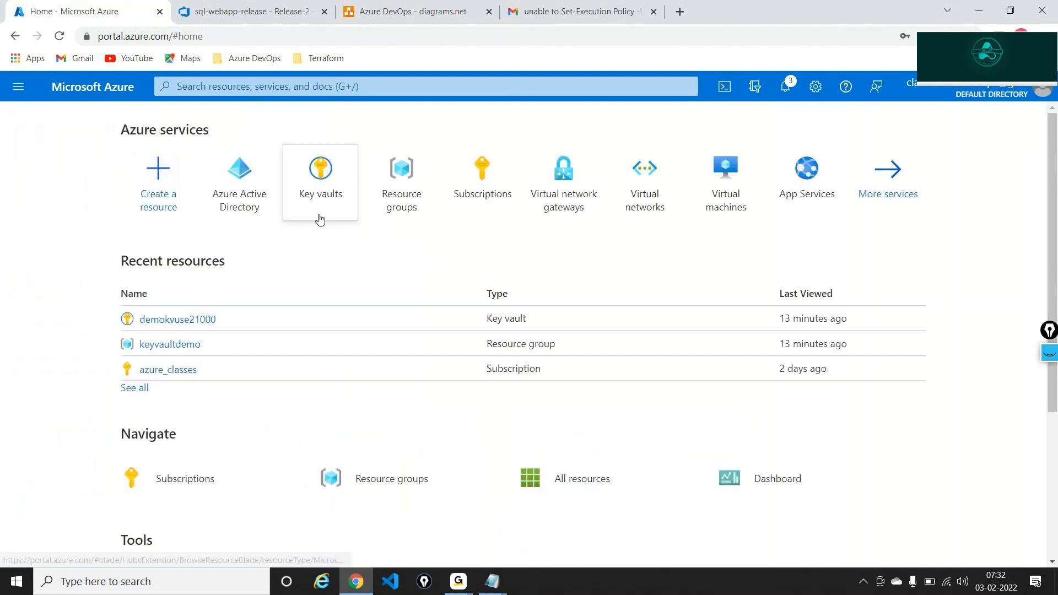
left_click(320, 220)
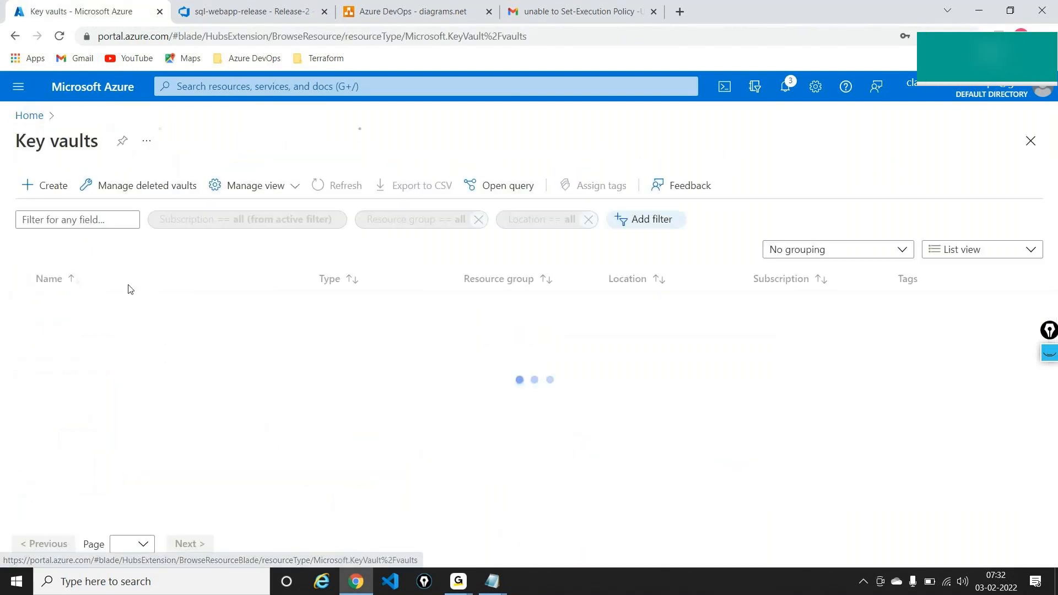
left_click(79, 307)
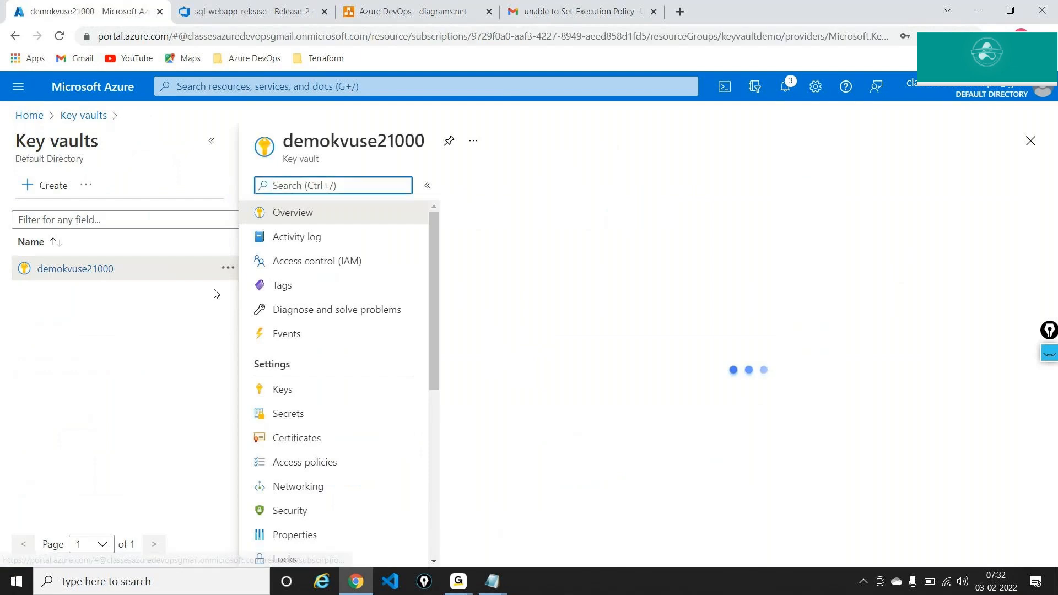
left_click(211, 141)
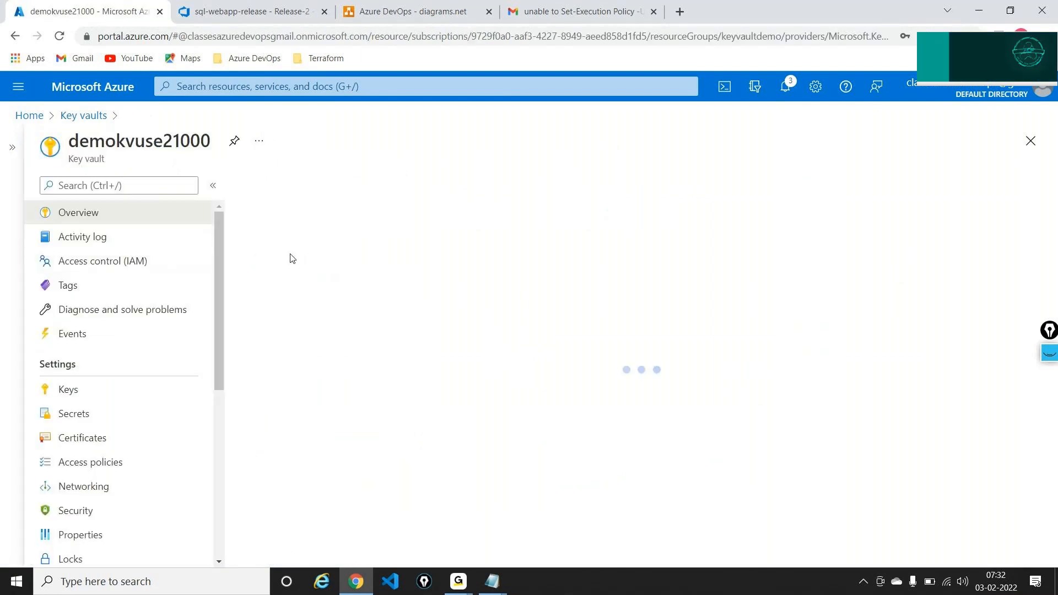
left_click(61, 467)
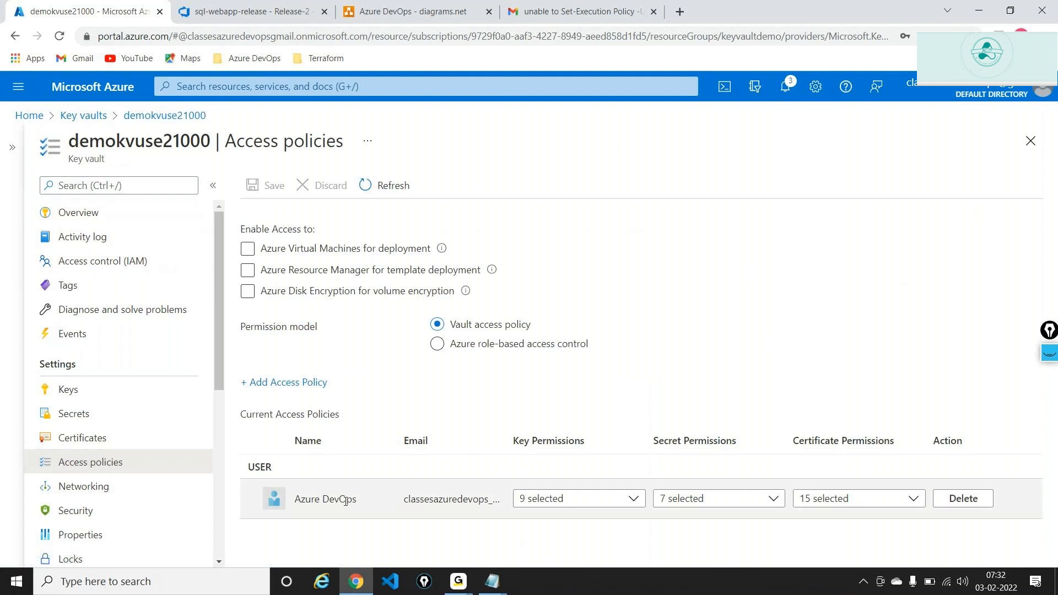
Step: Mark the Access policies entry and the Add Access Policy link with the screen pen, and clear the drawings
left_click(1050, 353)
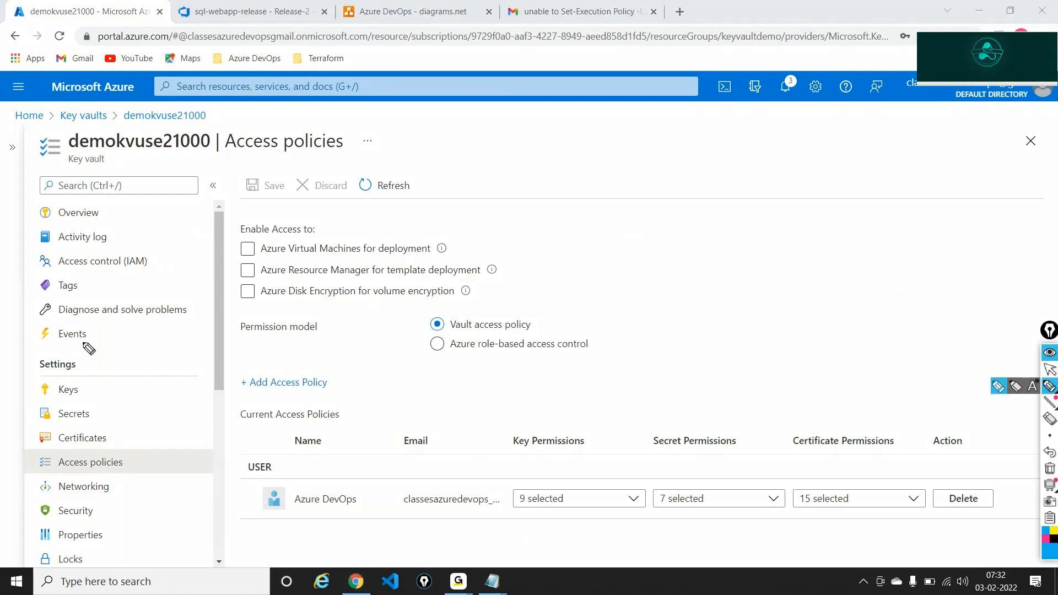
left_click_drag(135, 423, 135, 450)
left_click_drag(355, 328, 330, 365)
left_click(1050, 468)
left_click(1050, 369)
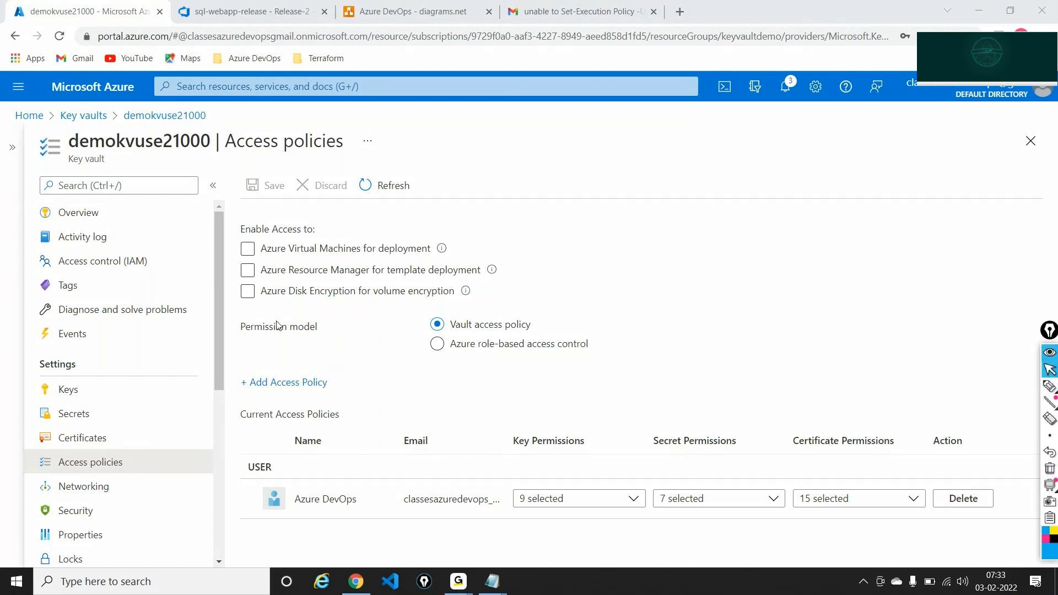
Step: Start a new access policy configured from the Key, Secret, & Certificate Management template
left_click(270, 382)
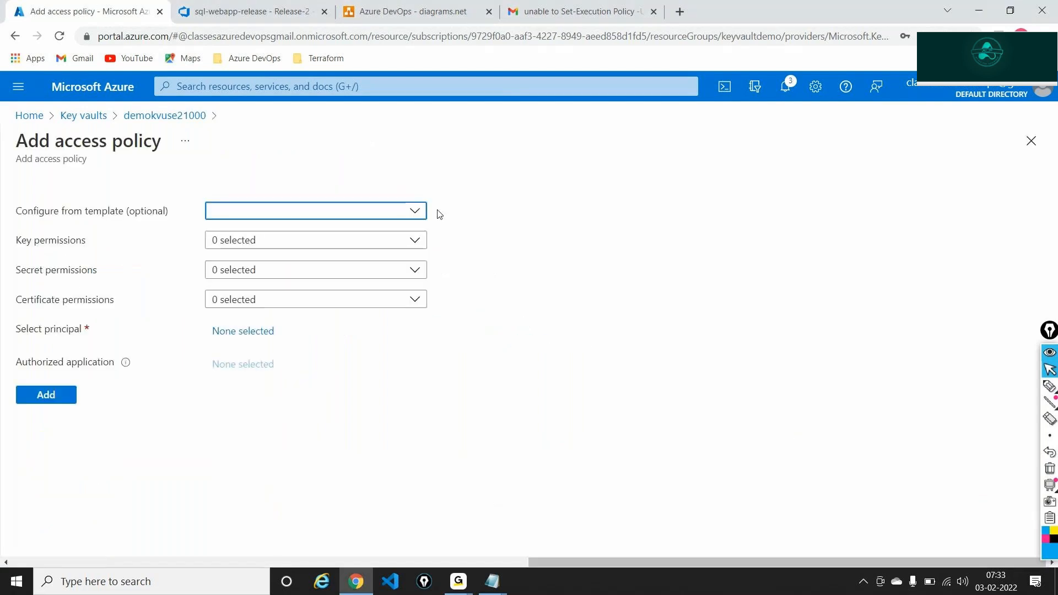
left_click(416, 211)
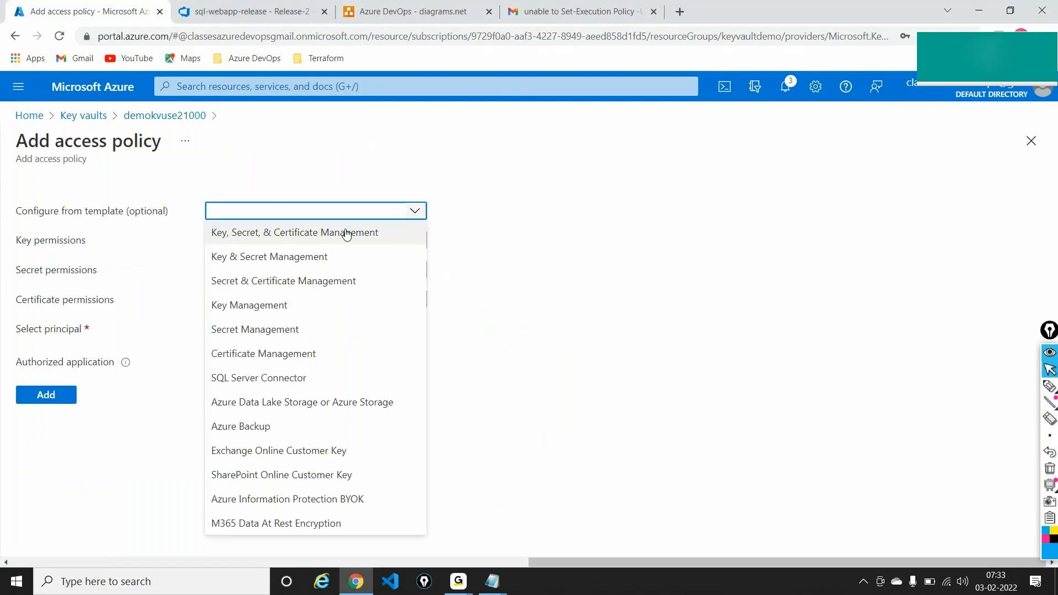
left_click(275, 234)
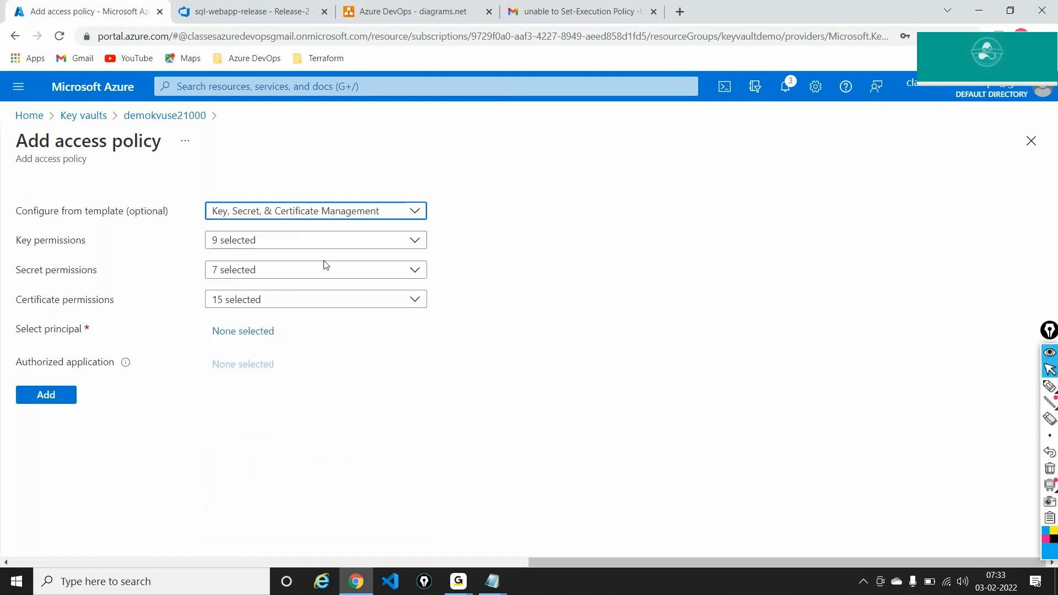
Step: Tick the three permission settings and circle the Select principal setting with the screen pen, and clear the drawings
left_click(1049, 386)
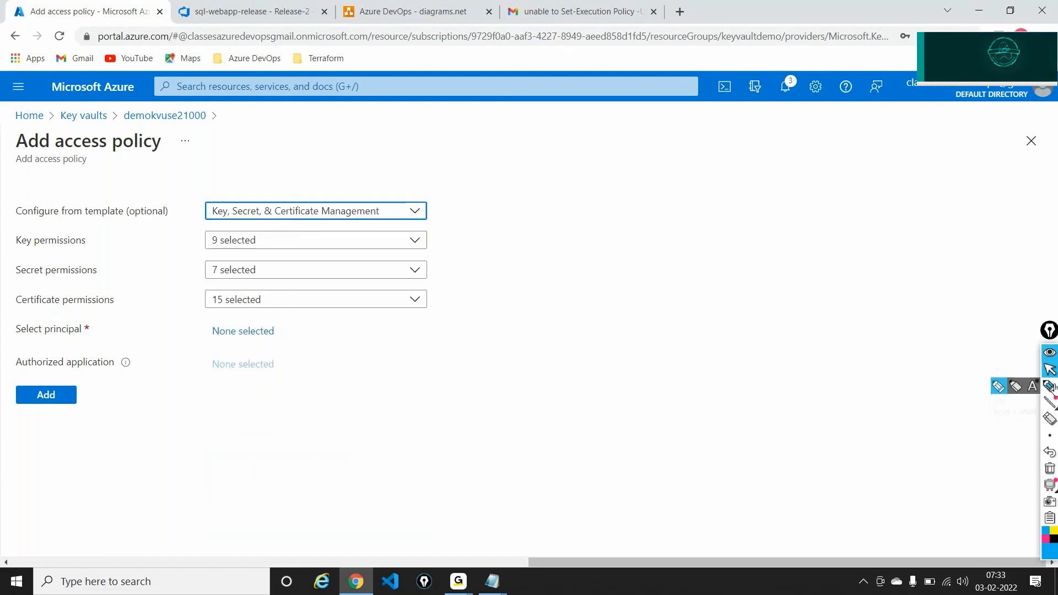
mouse_move(433, 239)
left_mouse_down()
mouse_move(453, 231)
mouse_move(469, 242)
left_mouse_up()
mouse_move(443, 292)
left_mouse_down()
mouse_move(450, 297)
mouse_move(496, 254)
left_mouse_up()
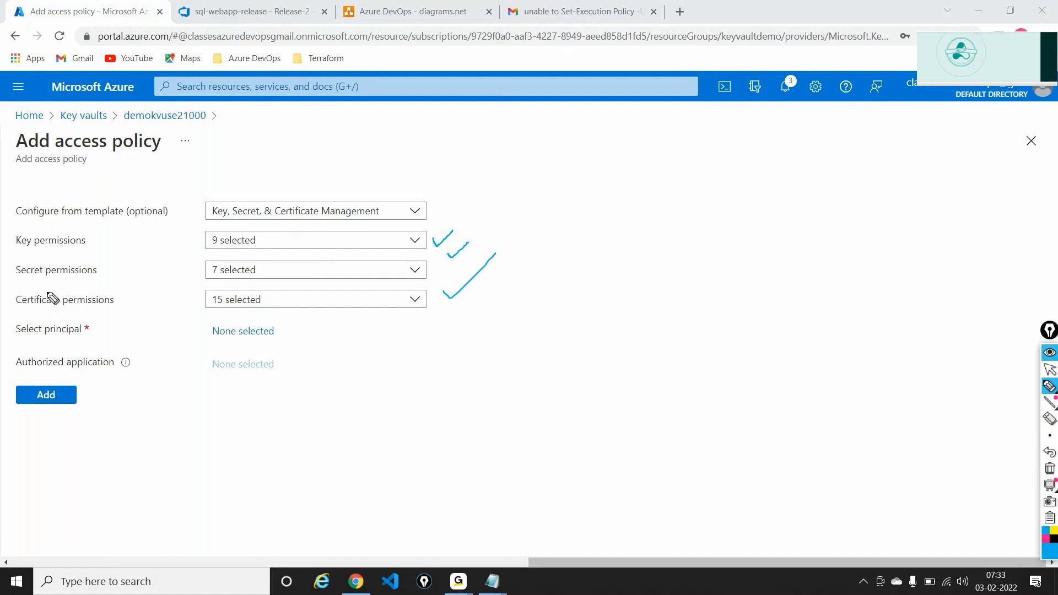
mouse_move(44, 315)
left_mouse_down()
mouse_move(8, 322)
mouse_move(27, 345)
mouse_move(69, 348)
mouse_move(31, 313)
left_mouse_up()
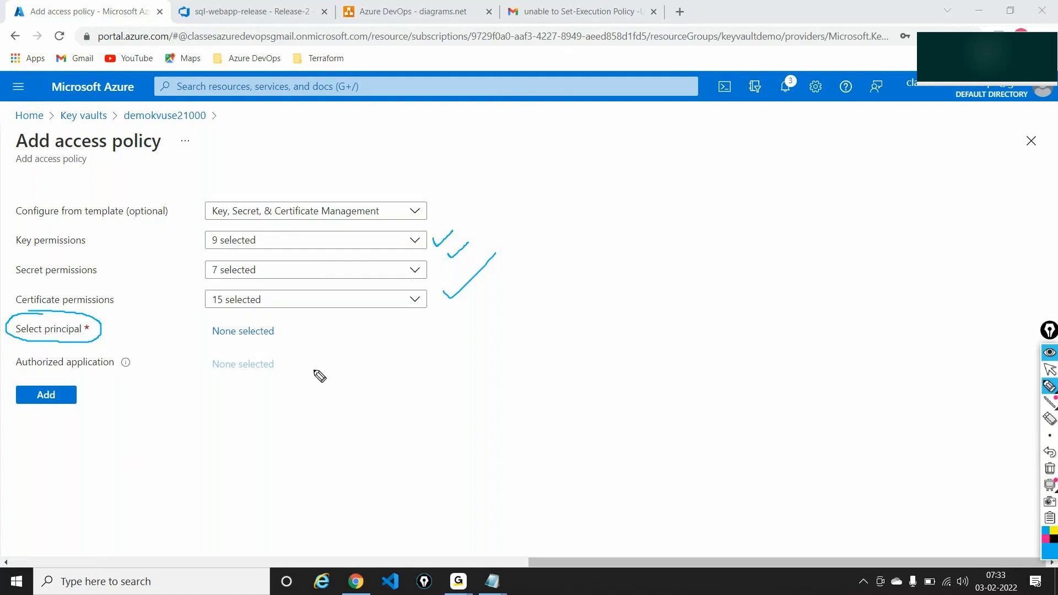
left_click_drag(326, 332, 292, 332)
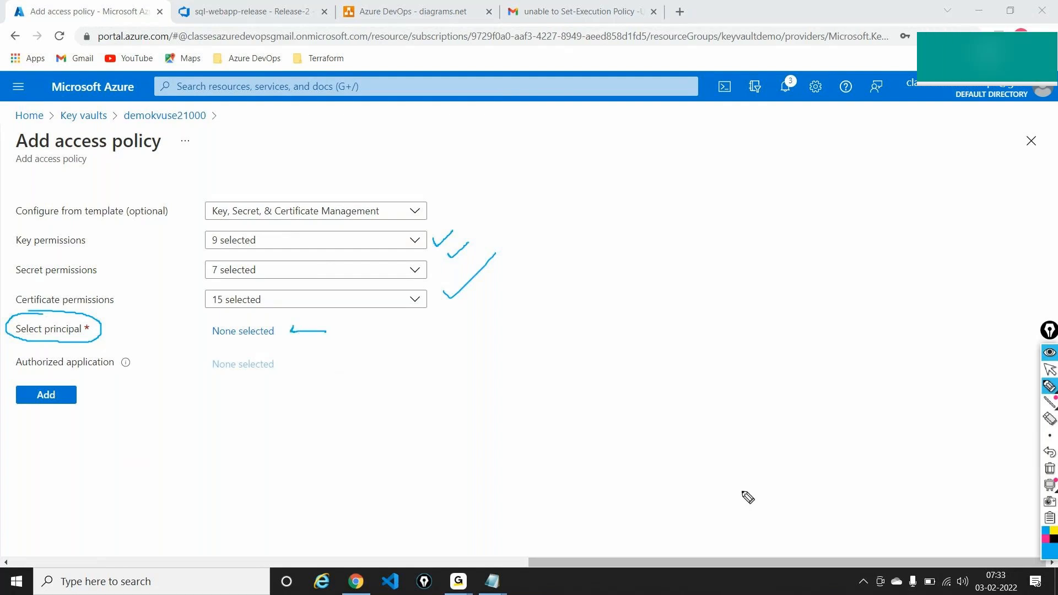
left_click(1050, 369)
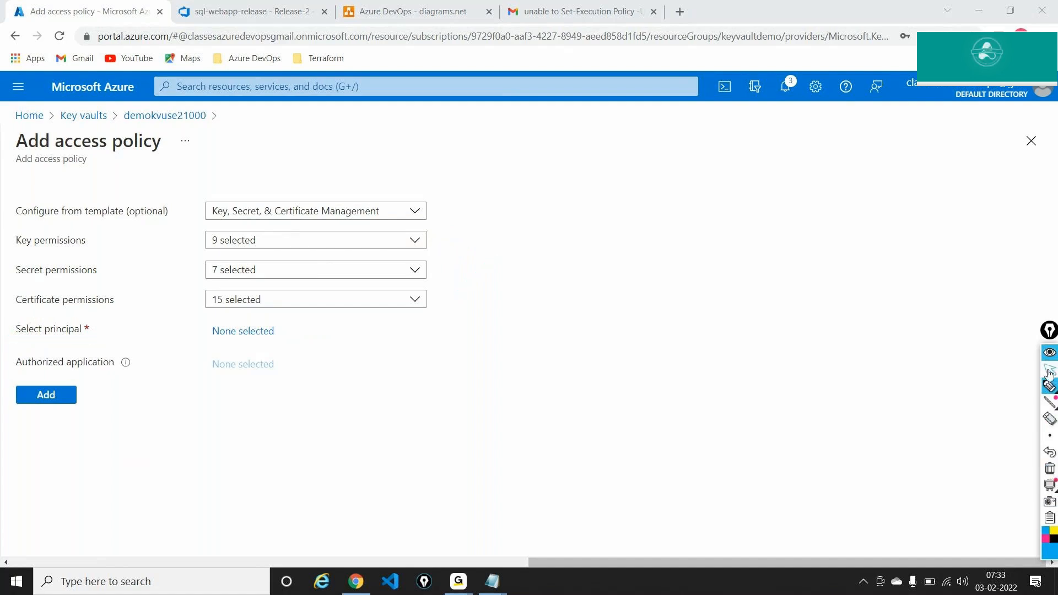
Step: Open the principal selection for the new access policy and search for devops
left_click(245, 332)
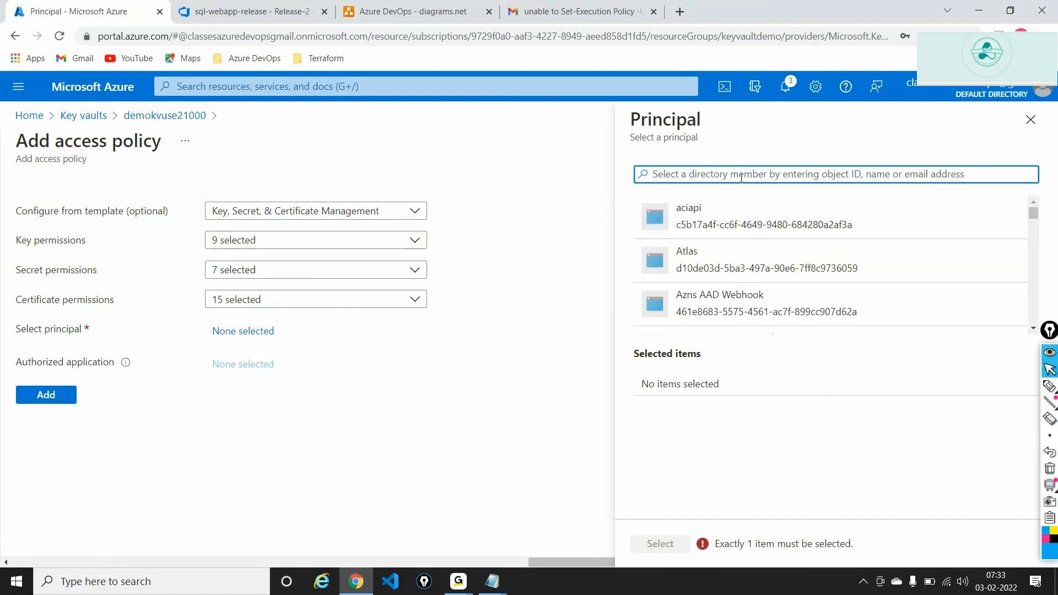
type("devops")
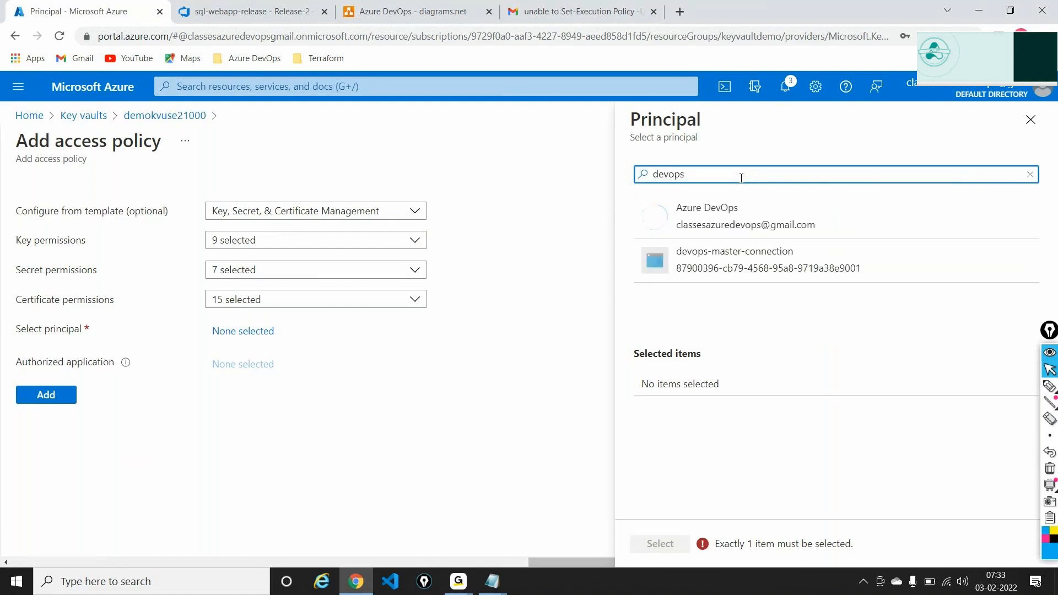
Step: Add an access policy with devops-master-connection as the principal to the demokvuse21000 key vault and save it
left_click(756, 255)
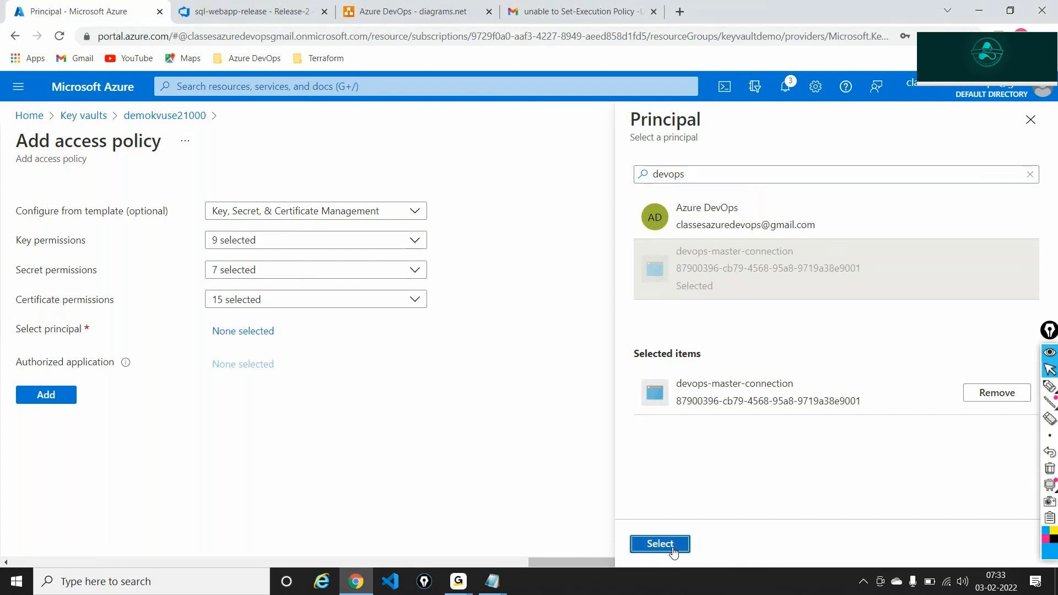
left_click(673, 547)
left_click(48, 423)
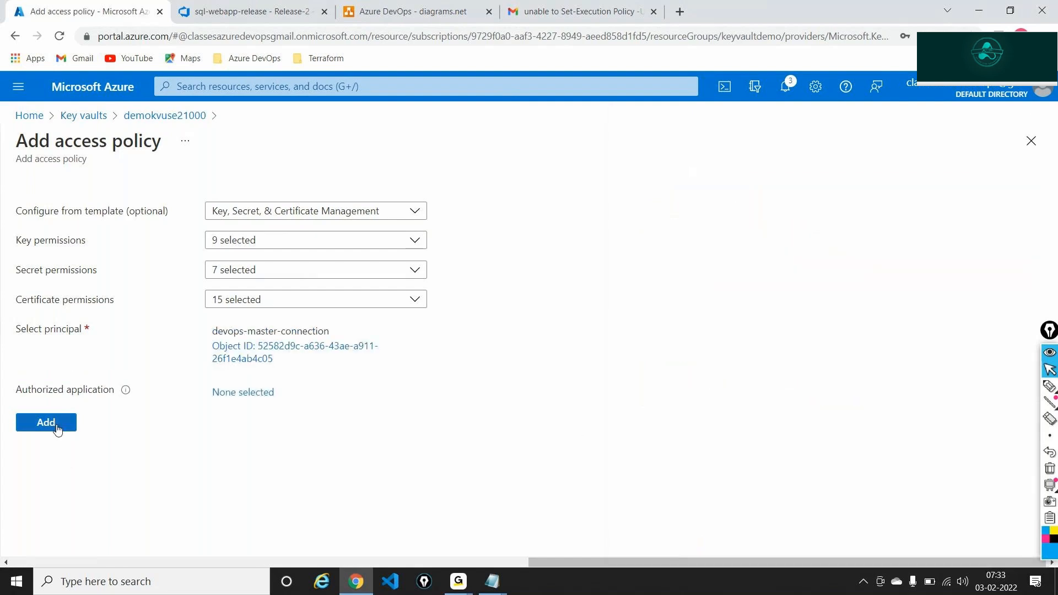
left_click(280, 188)
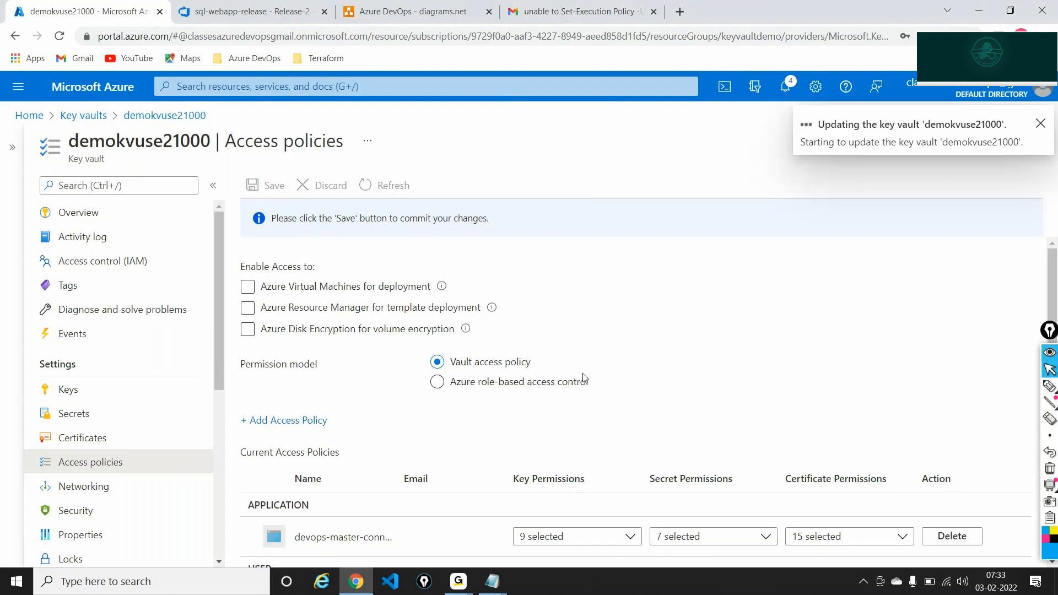
Step: Enable vault access for Azure Virtual Machines deployment and Azure Resource Manager template deployment, and save the changes
left_click(268, 257)
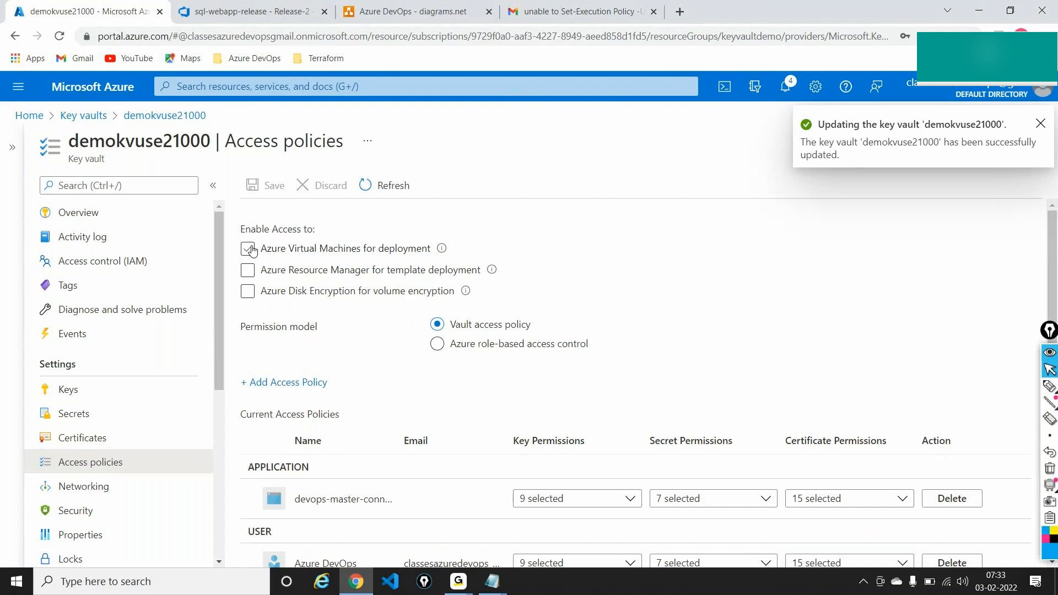
left_click(248, 249)
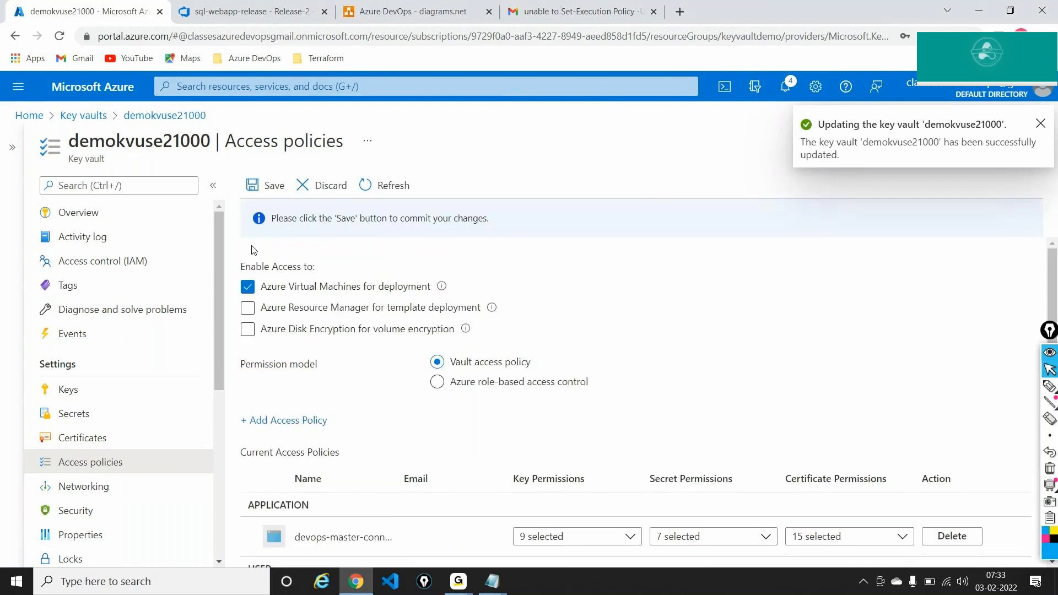
left_click(249, 308)
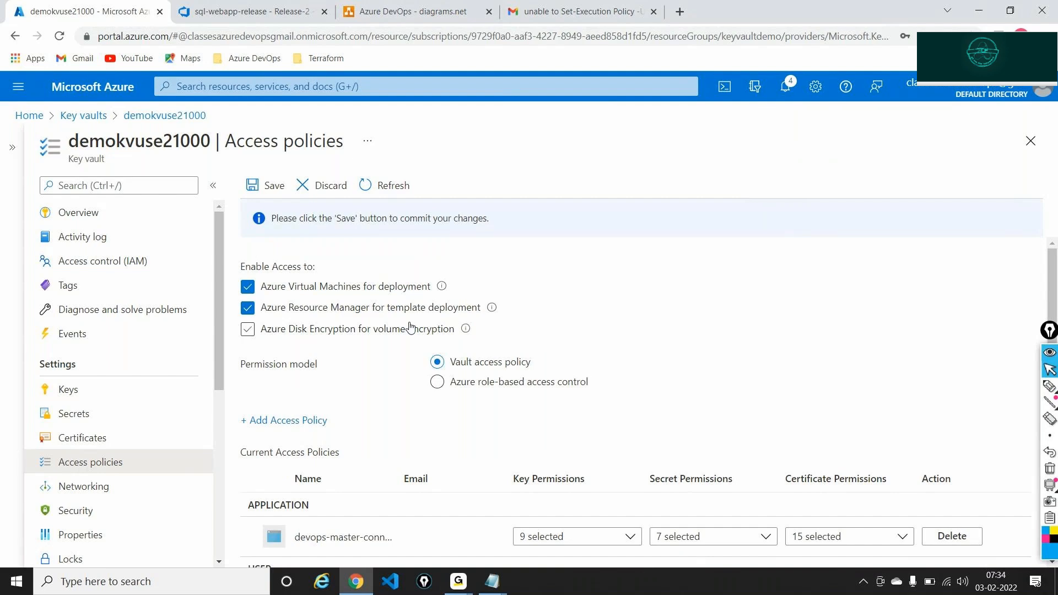
left_click(267, 186)
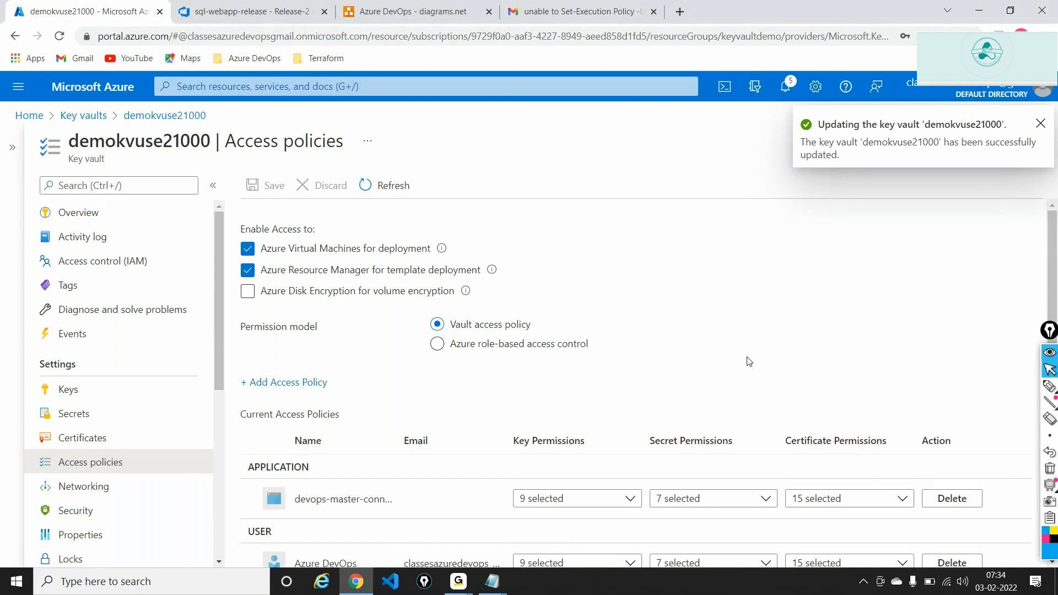
Step: Trace the service connection used by the release's Azure Key Vault task to its service principal and check the principal's name
key("alt+Tab")
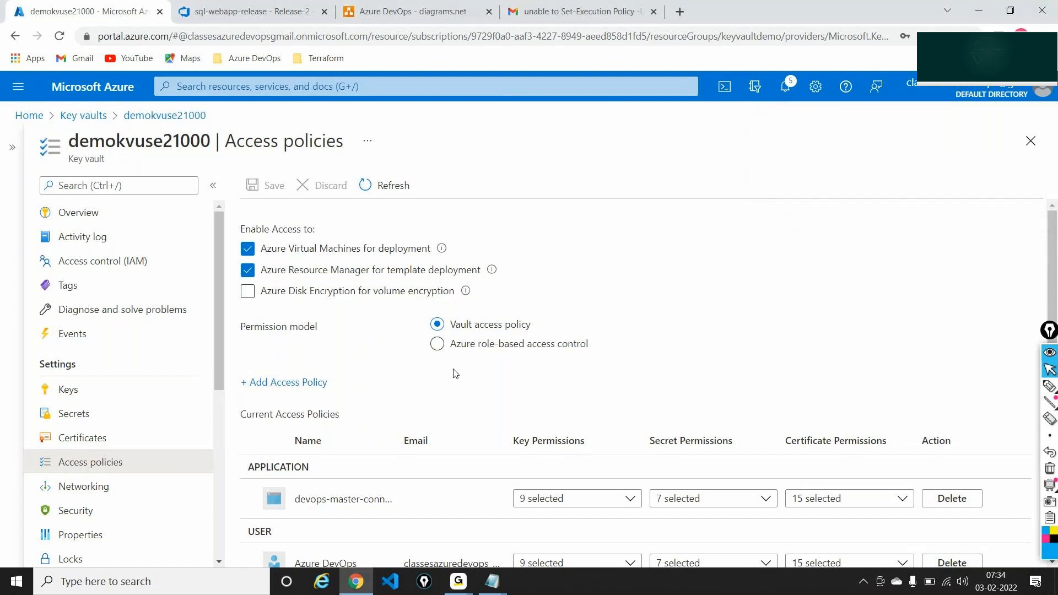
scroll(456, 374, "down", 1)
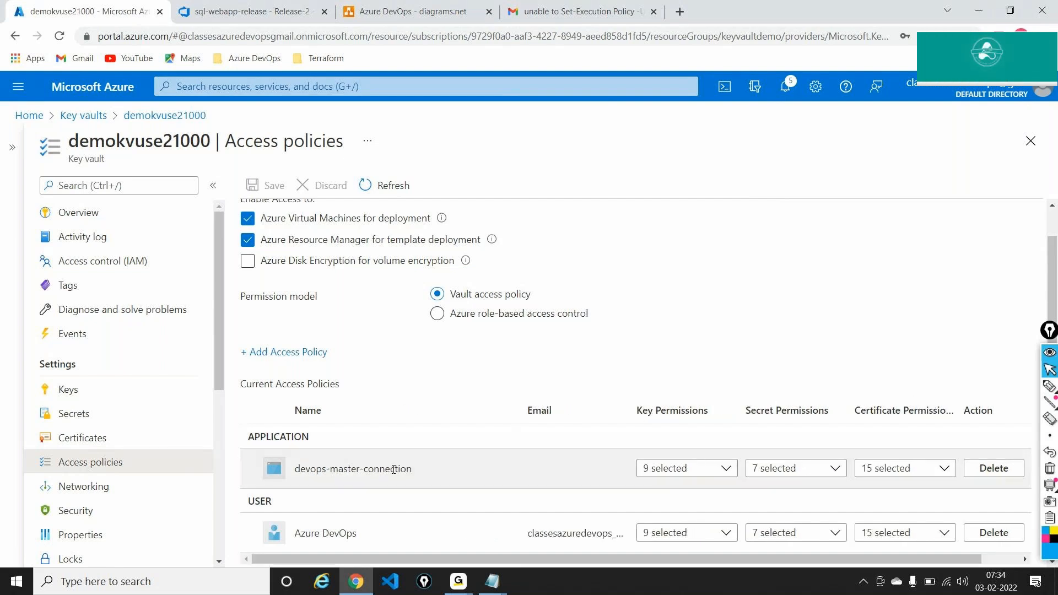
left_click(254, 11)
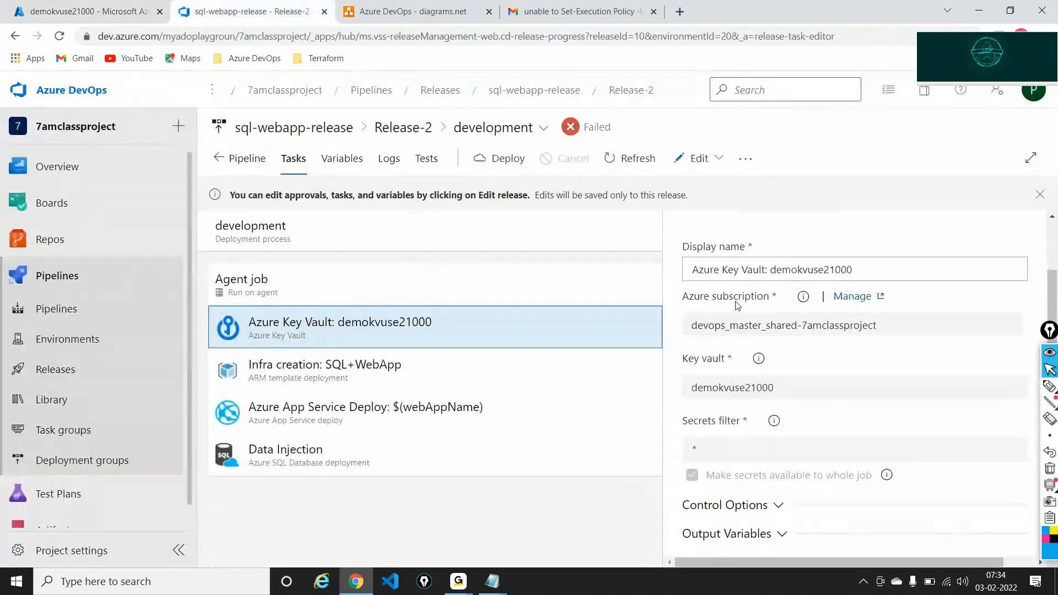
left_click(853, 296)
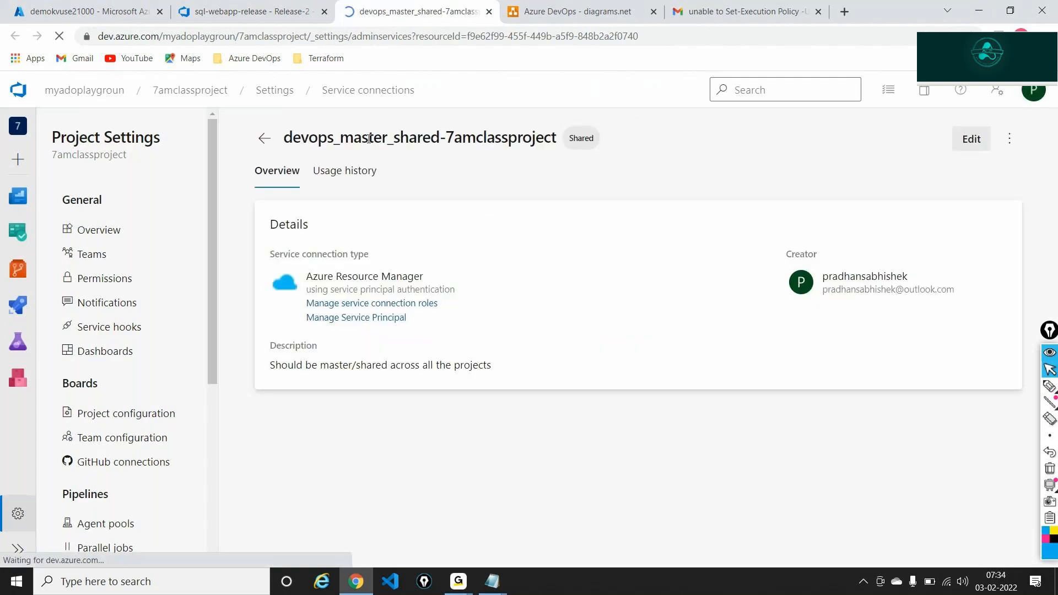
triple_click(329, 141)
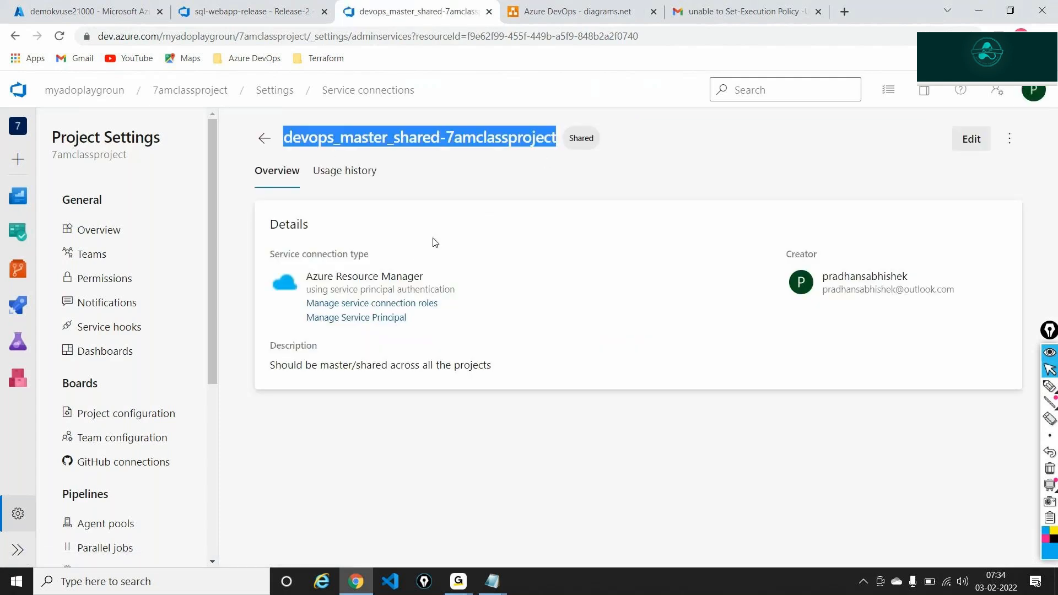
left_click(353, 322)
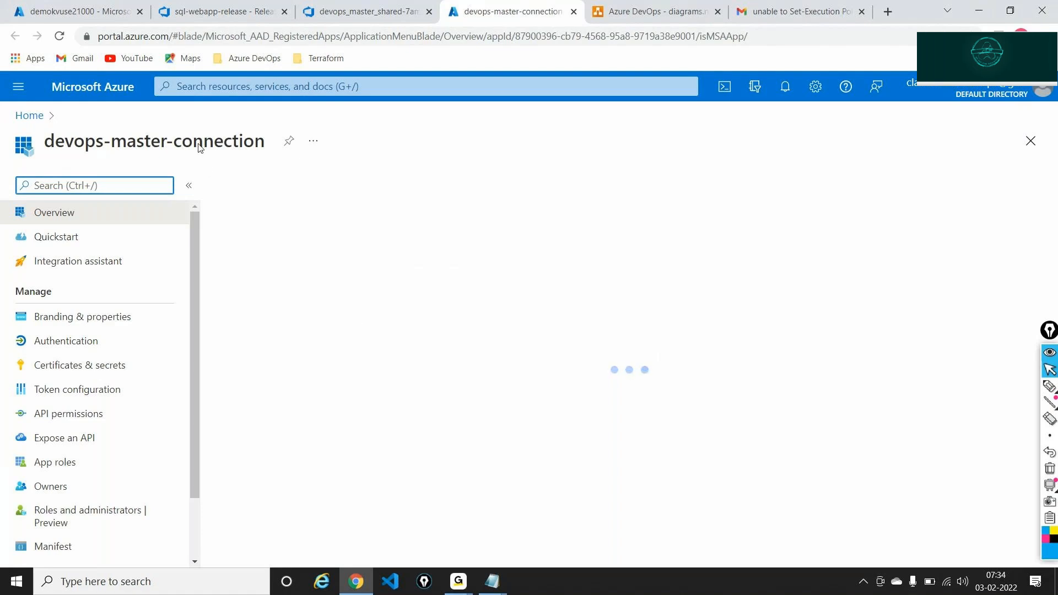
triple_click(200, 144)
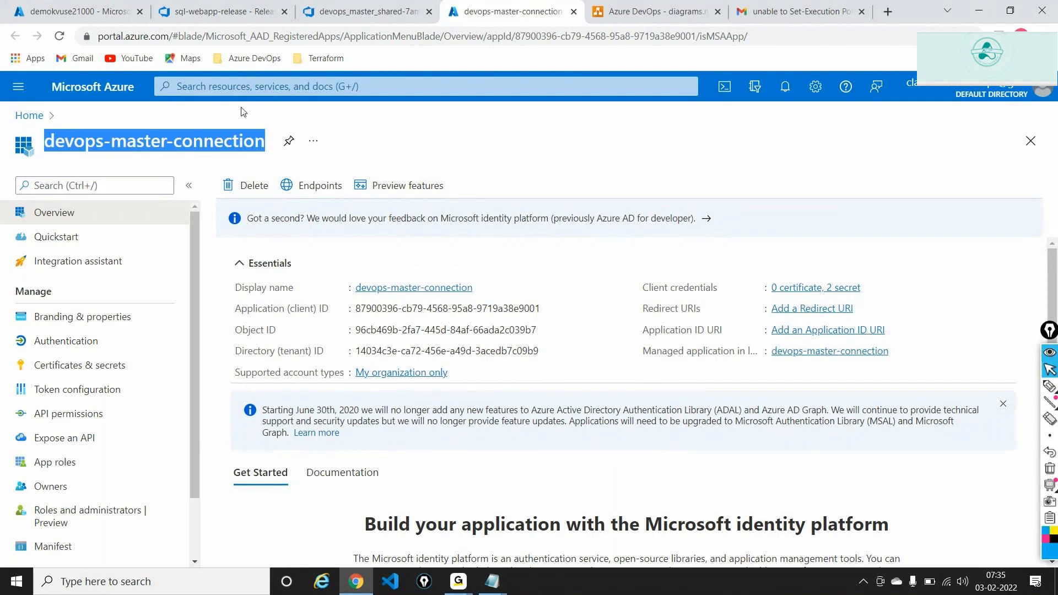
Step: Compare the vault's application access policy with the service principal behind the devops_master_shared-7amclassproject connection
left_click(78, 11)
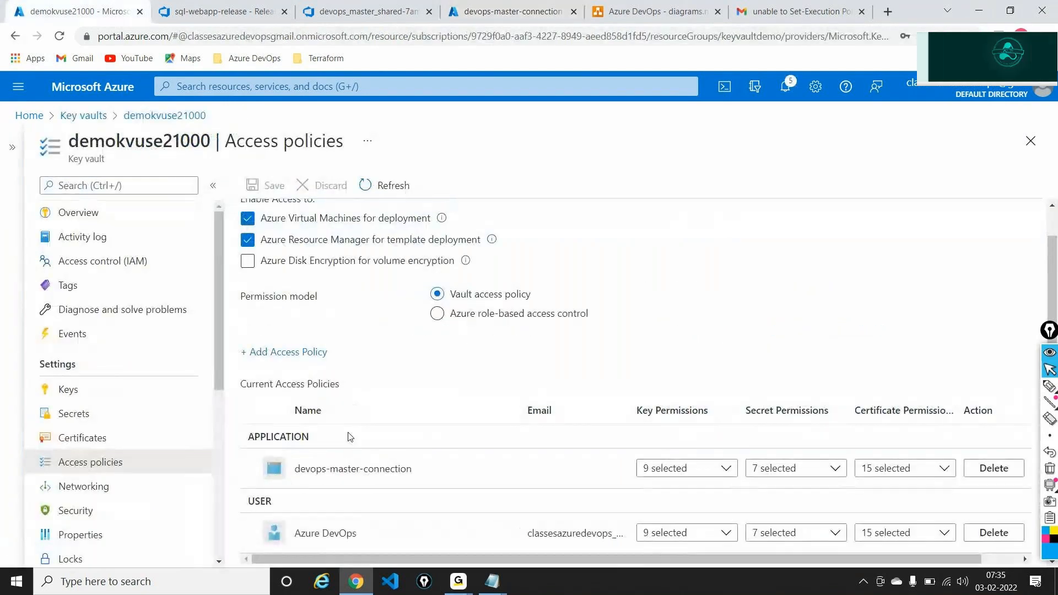
scroll(349, 435, "down", 1)
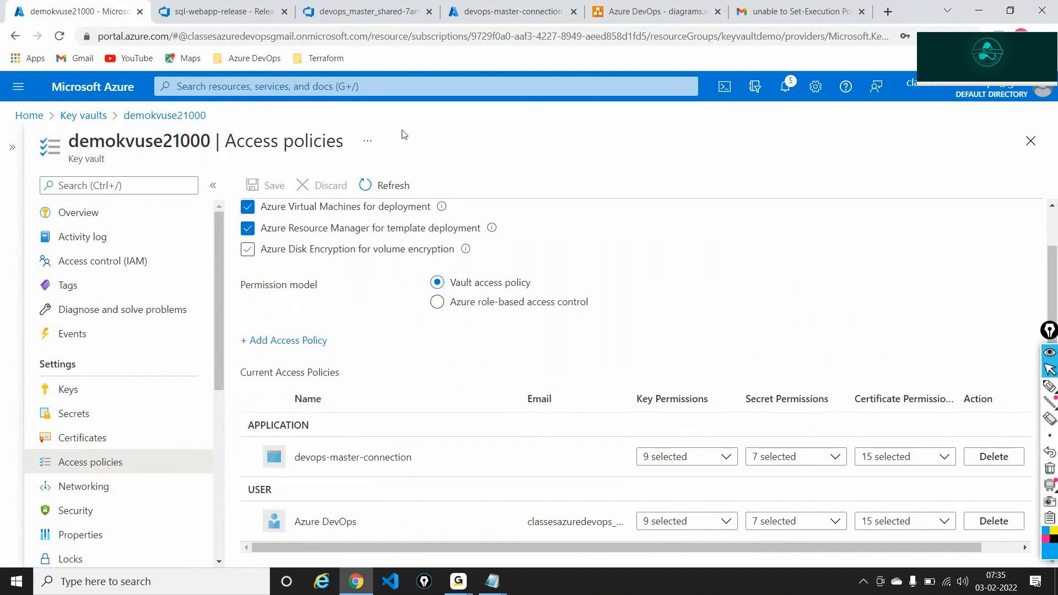
left_click(368, 11)
left_click(247, 7)
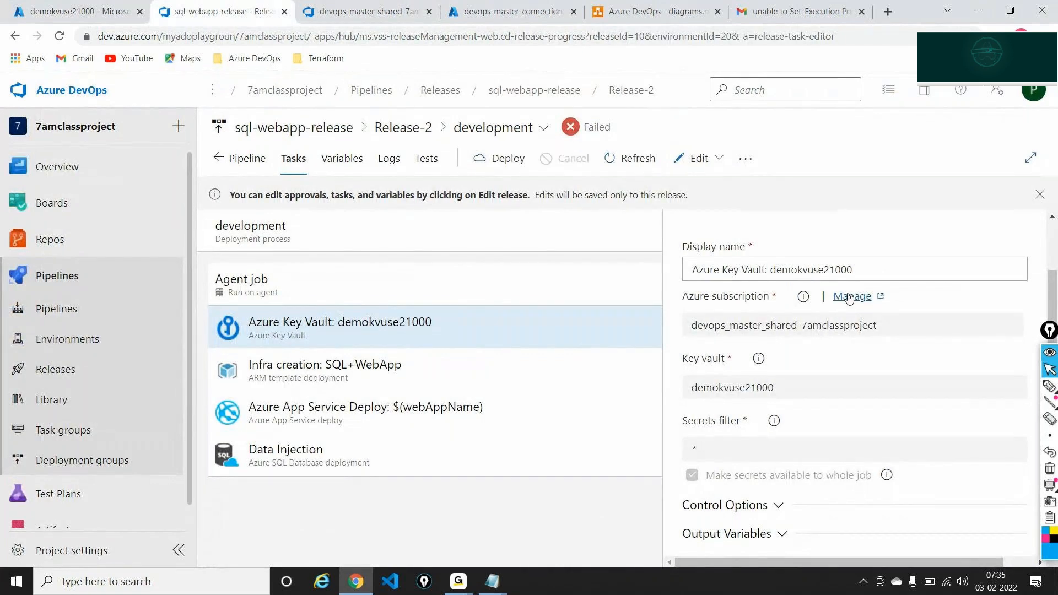
left_click(368, 11)
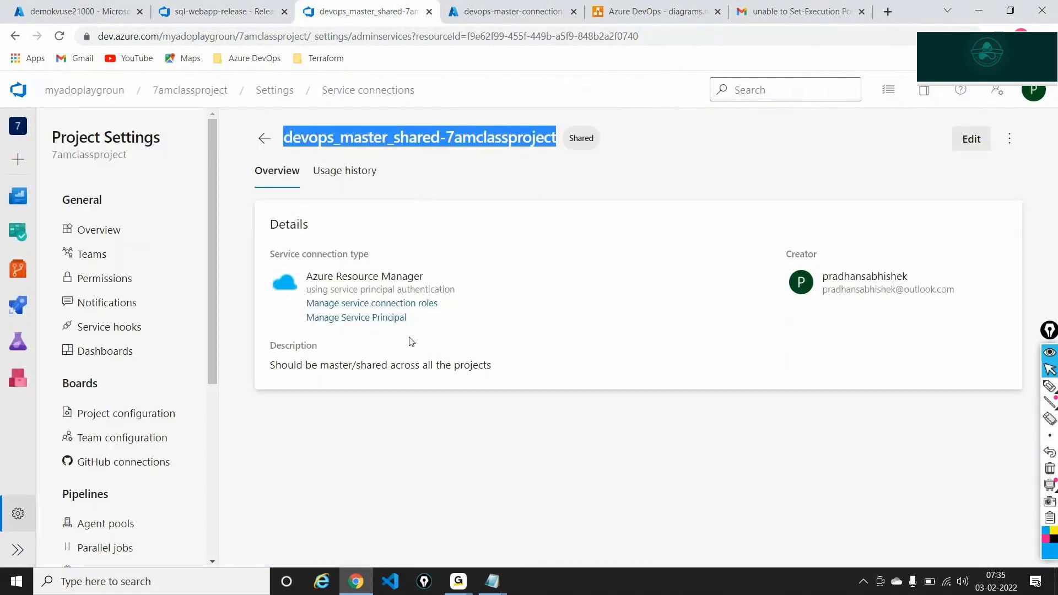
left_click(381, 318)
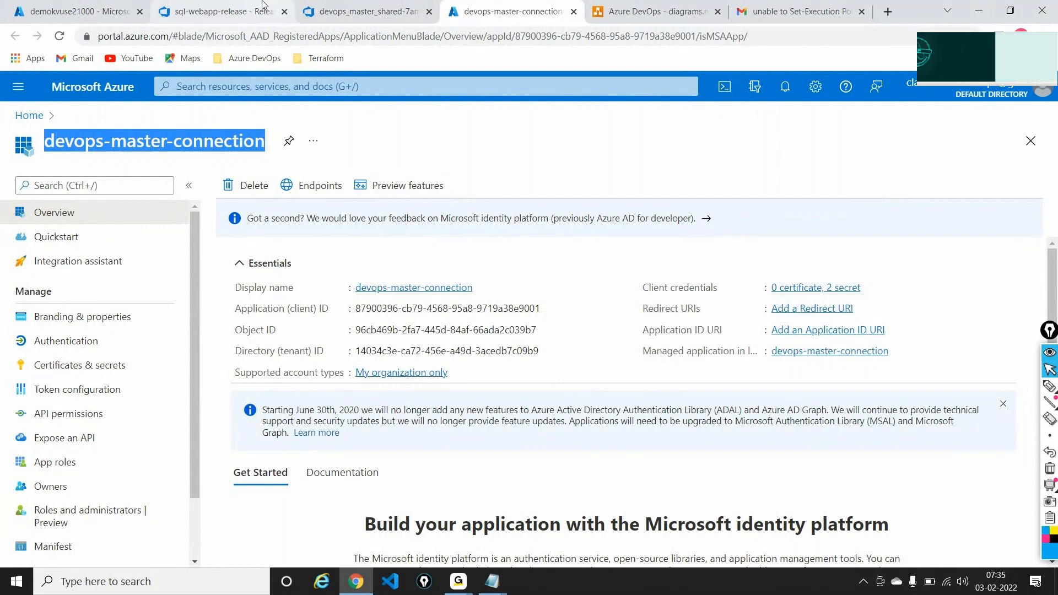
Step: Examine the development stage's logs for Release-2, including the detailed output of the failed Azure Key Vault pre-job
left_click(220, 11)
left_click(385, 159)
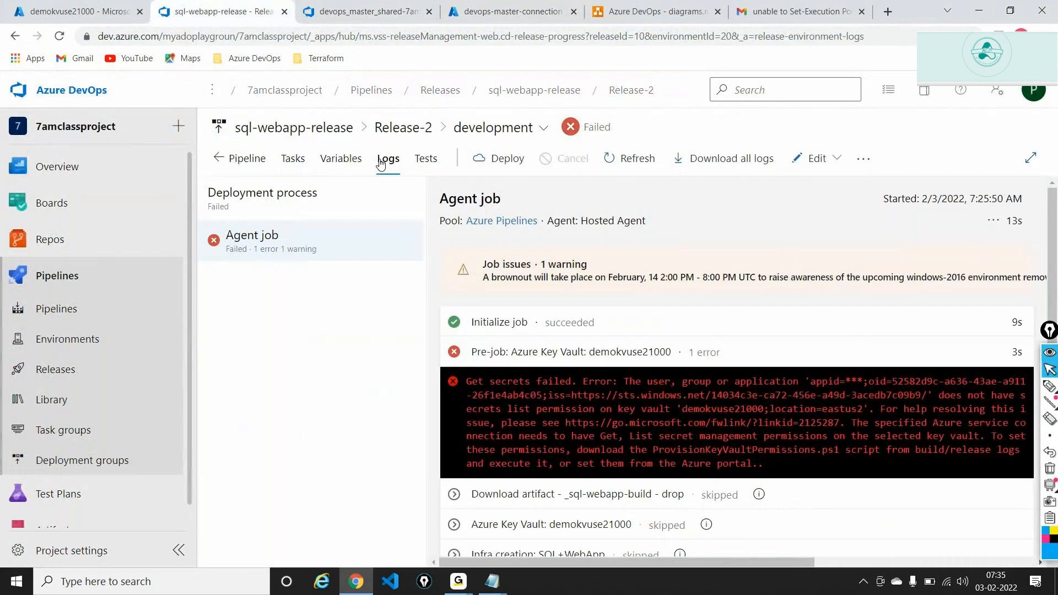
left_click(725, 435)
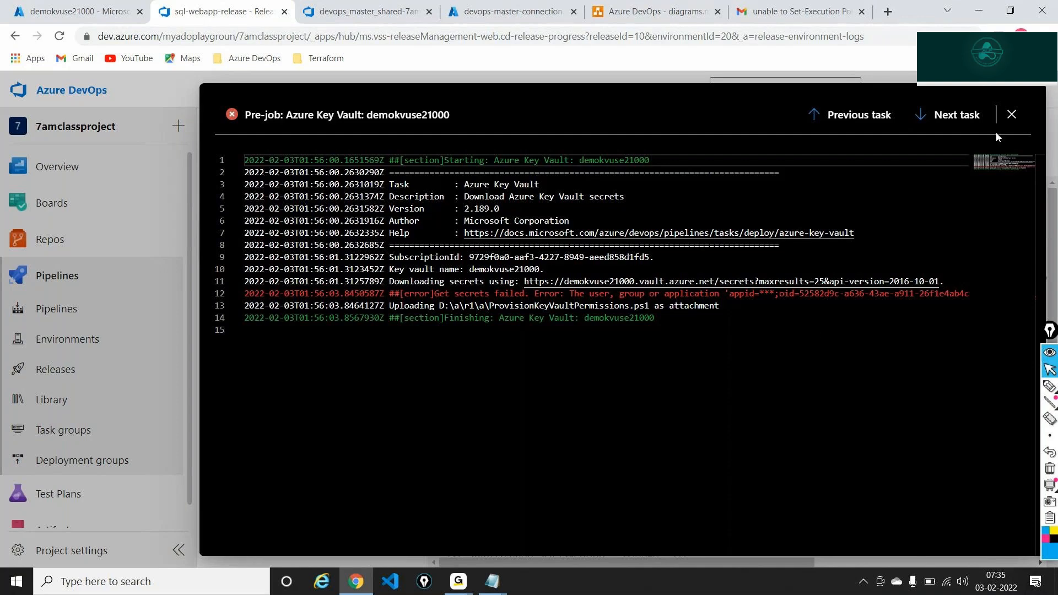
left_click(1012, 115)
Step: Review the devops-master-connection entry among demokvuse21000's current access policies
left_click(77, 11)
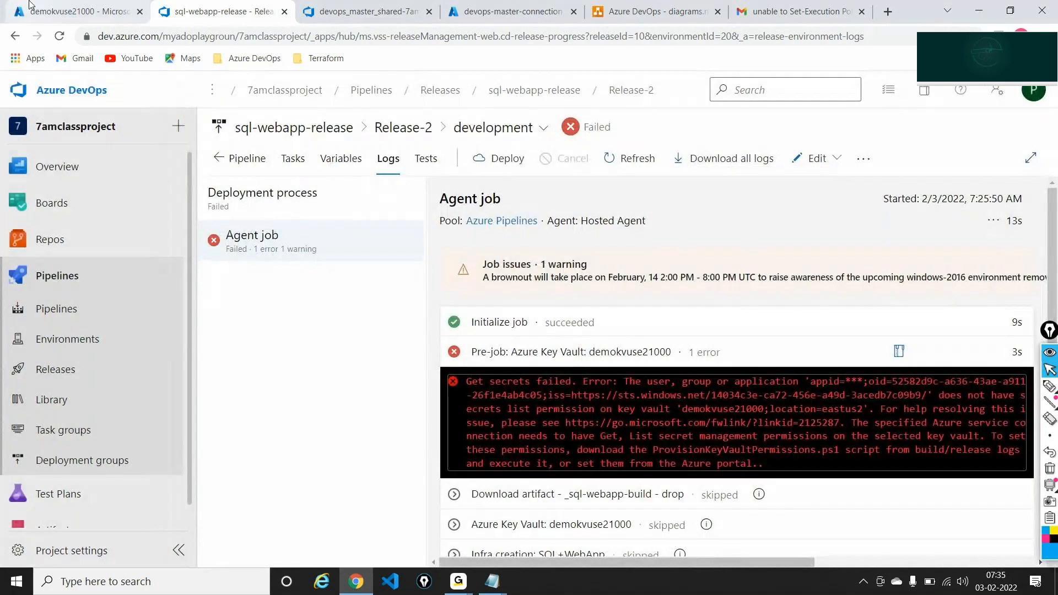
scroll(329, 415, "up", 1)
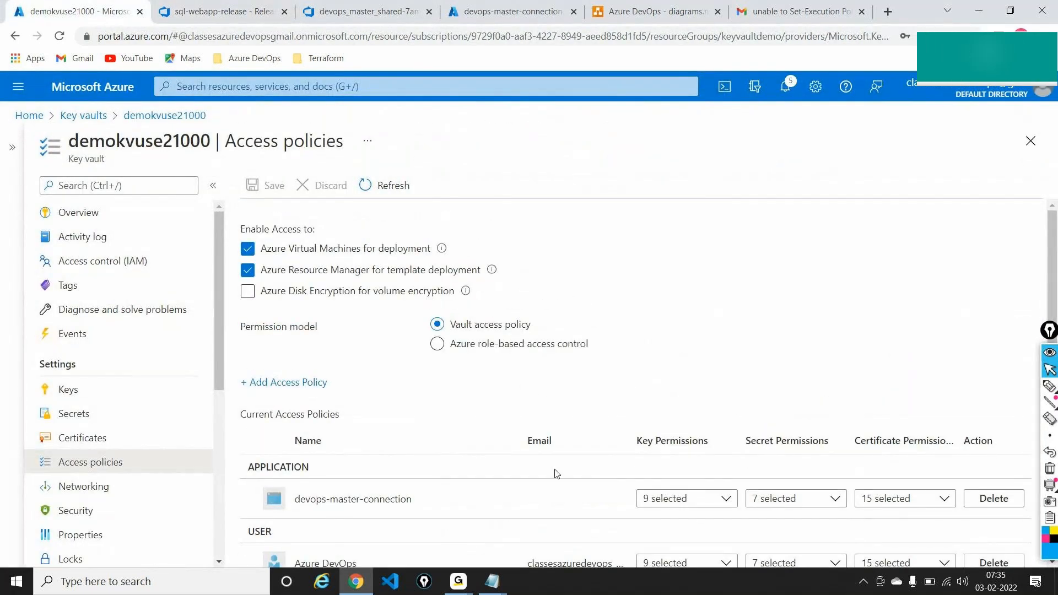
scroll(555, 472, "down", 1)
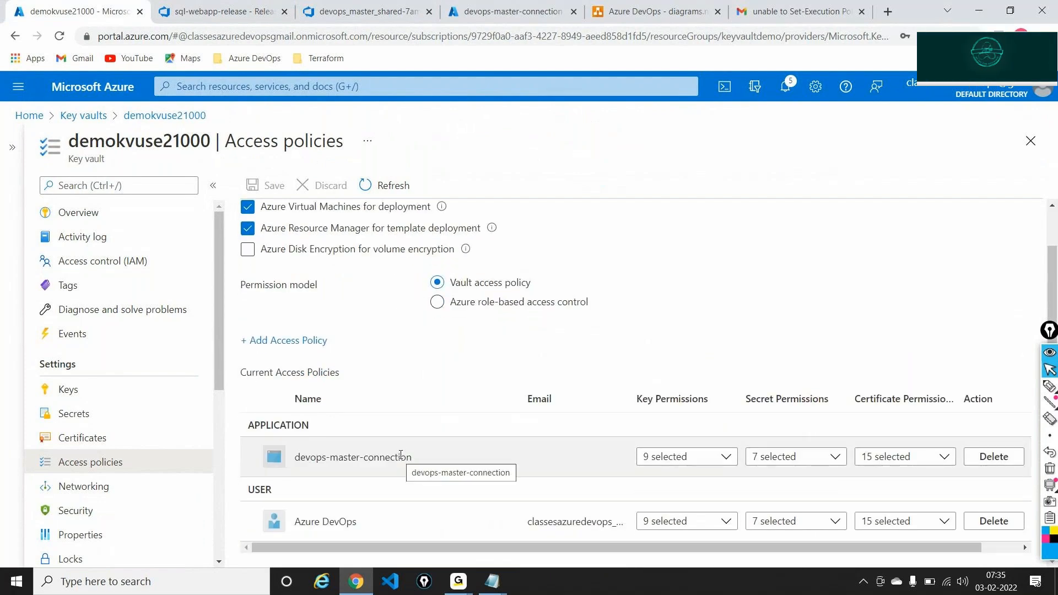
Step: Redeploy Release-2 to the development stage with the comment "Added services connection on the access policy"
key("ctrl+Tab")
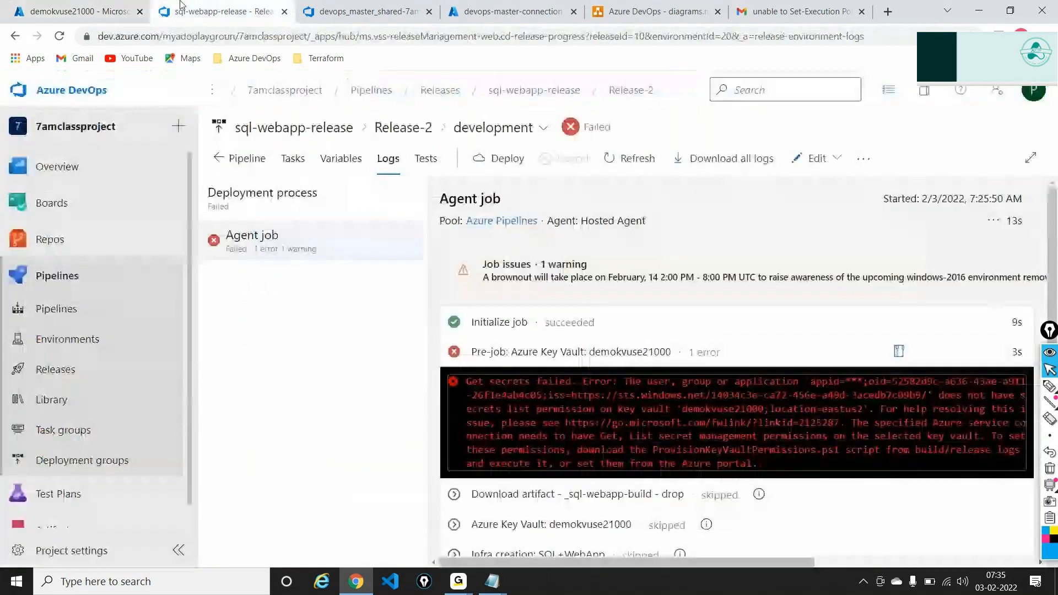
left_click(508, 161)
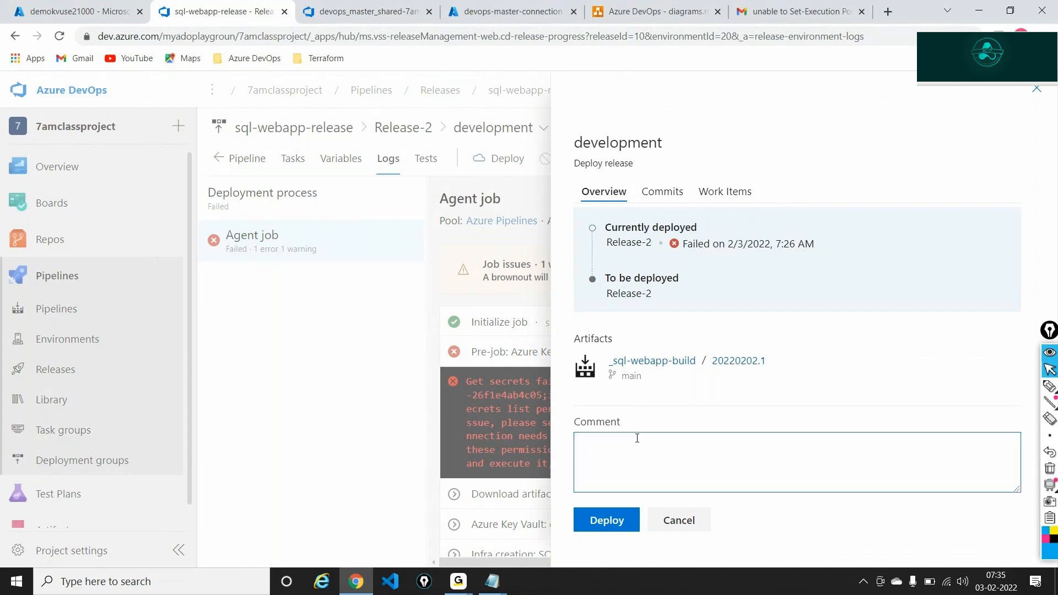
type("Added services connection o")
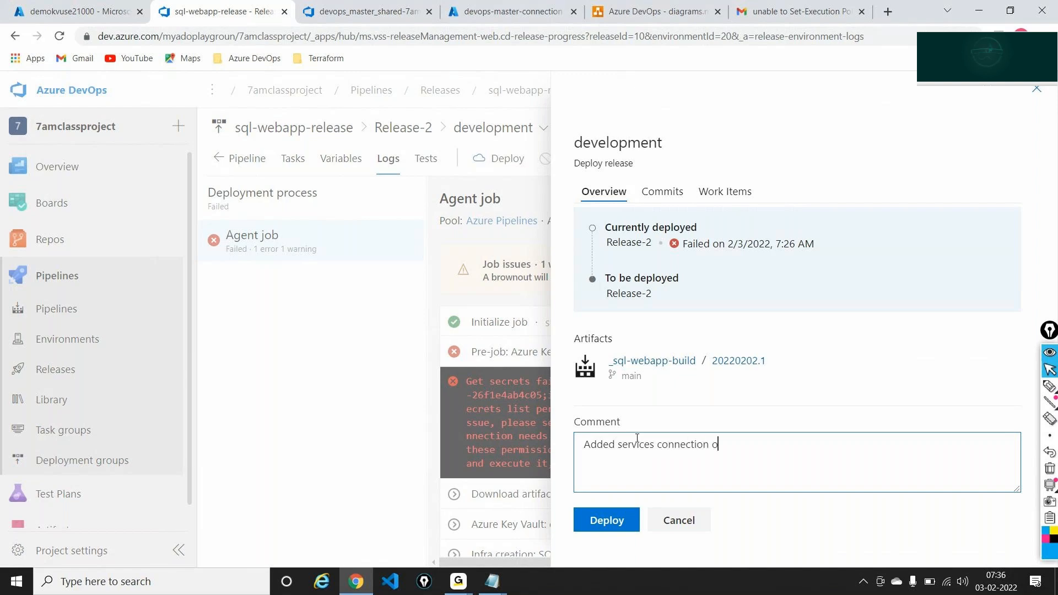
type("n the access ")
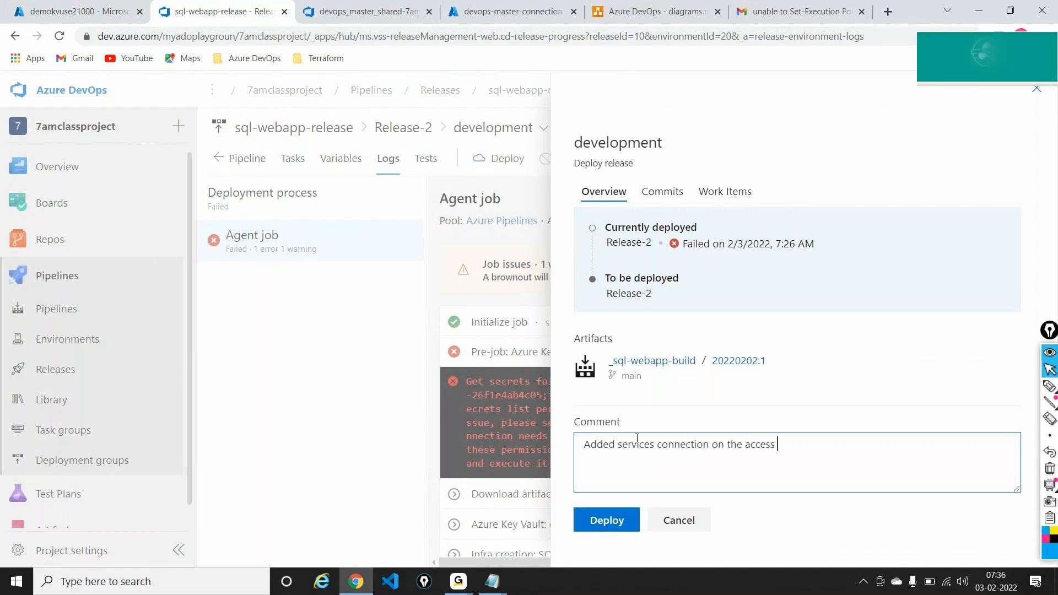
type("policy")
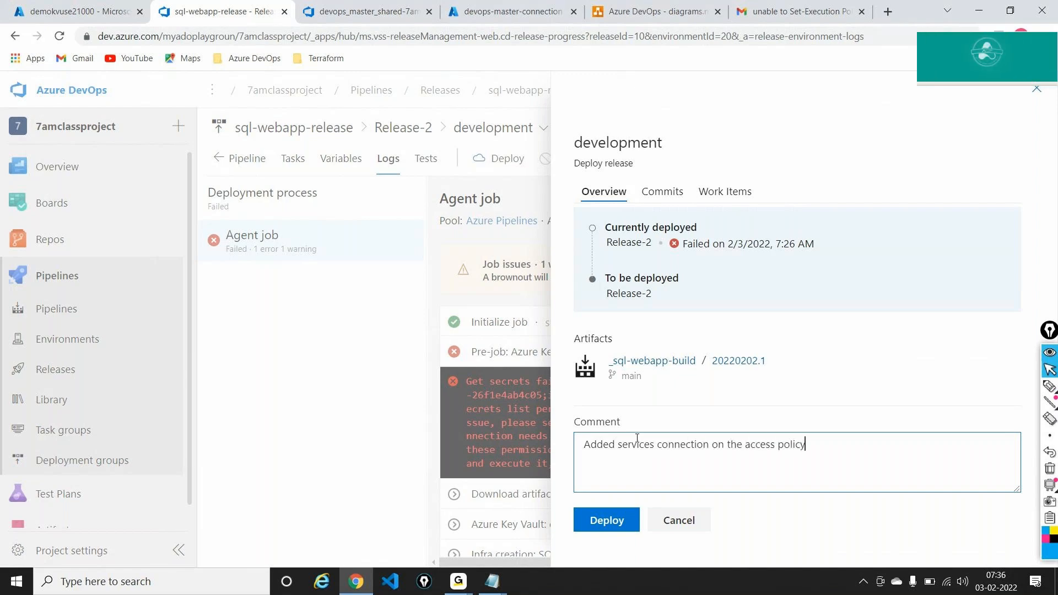
left_click(617, 518)
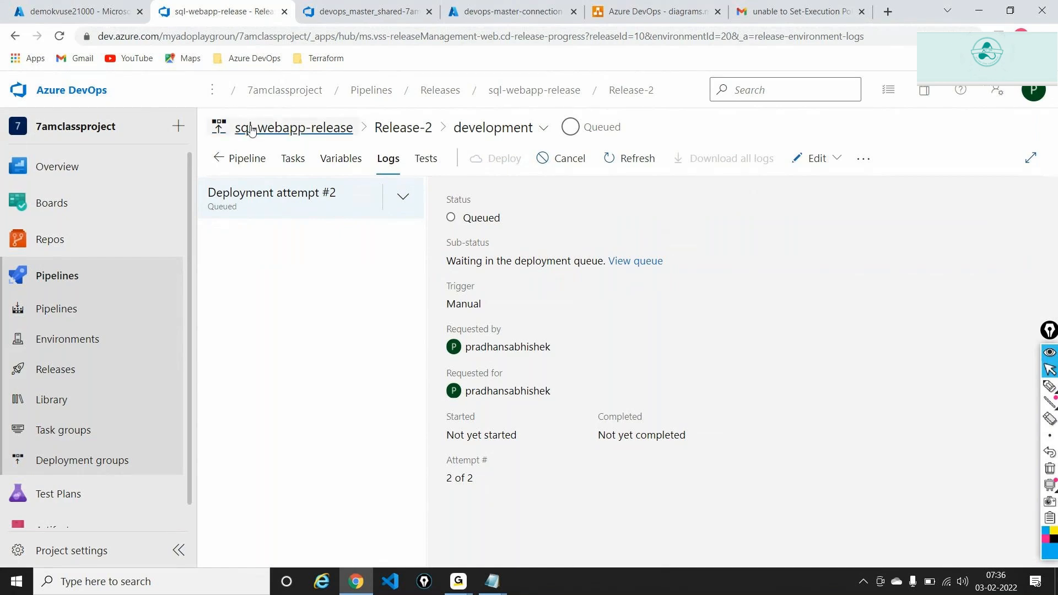
Step: Follow the development stage's agent job logs and examine the secret download lines of the Azure Key Vault pre-job
left_click(247, 158)
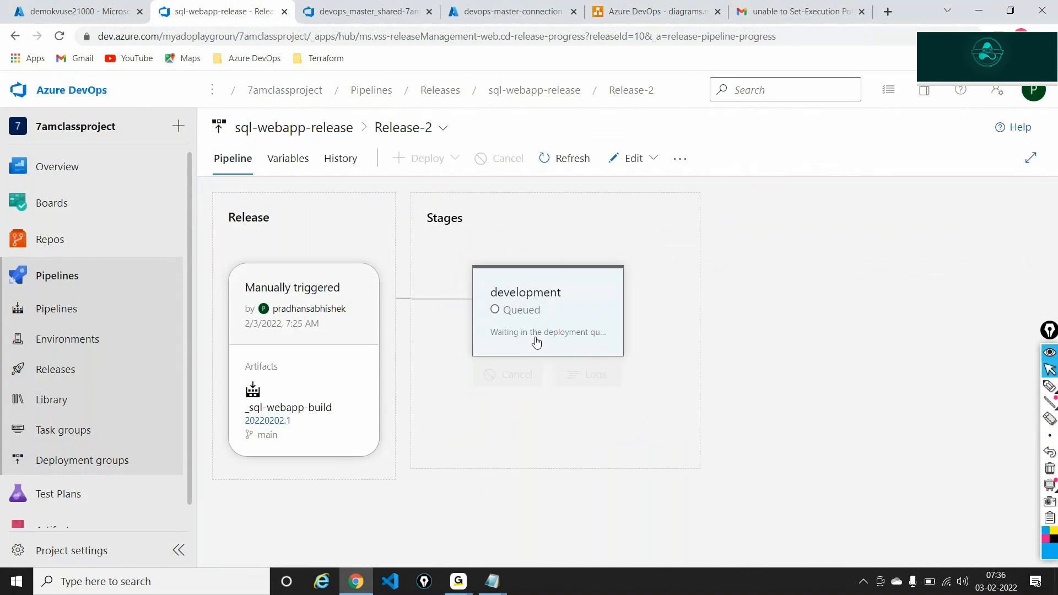
left_click(604, 379)
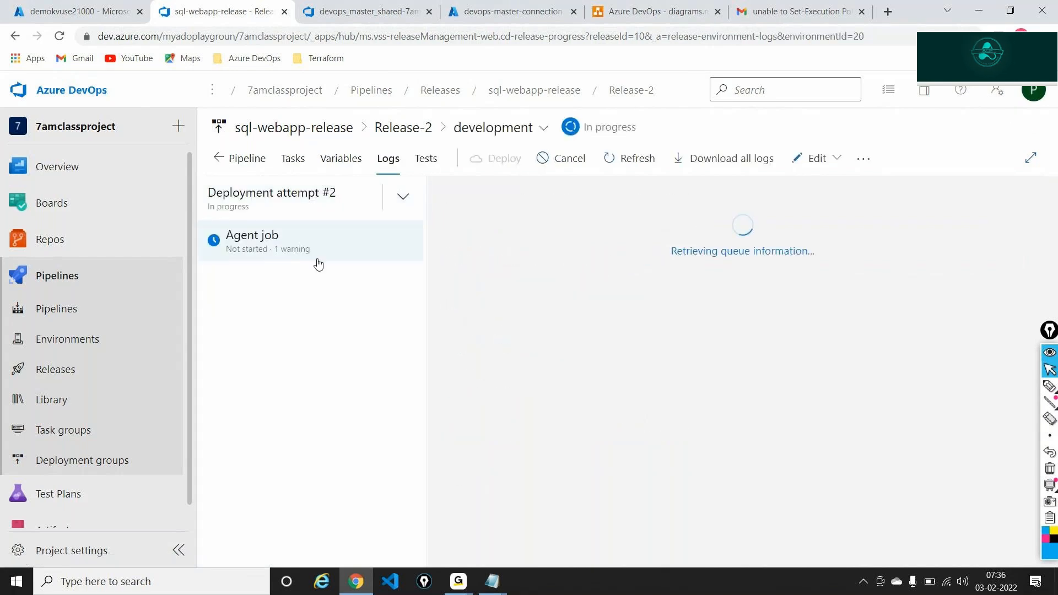
left_click(310, 252)
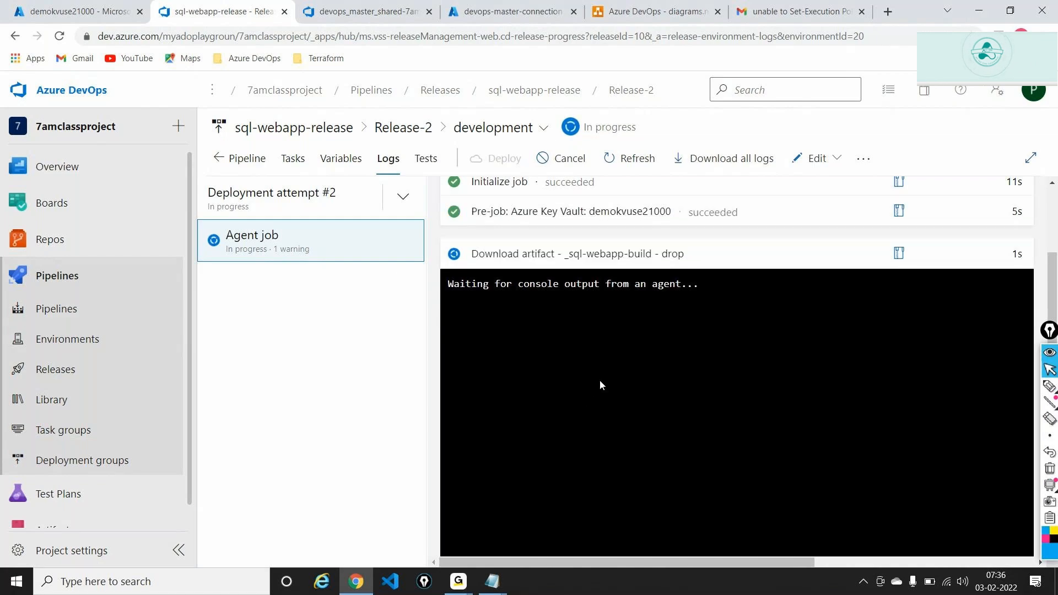
left_click(551, 211)
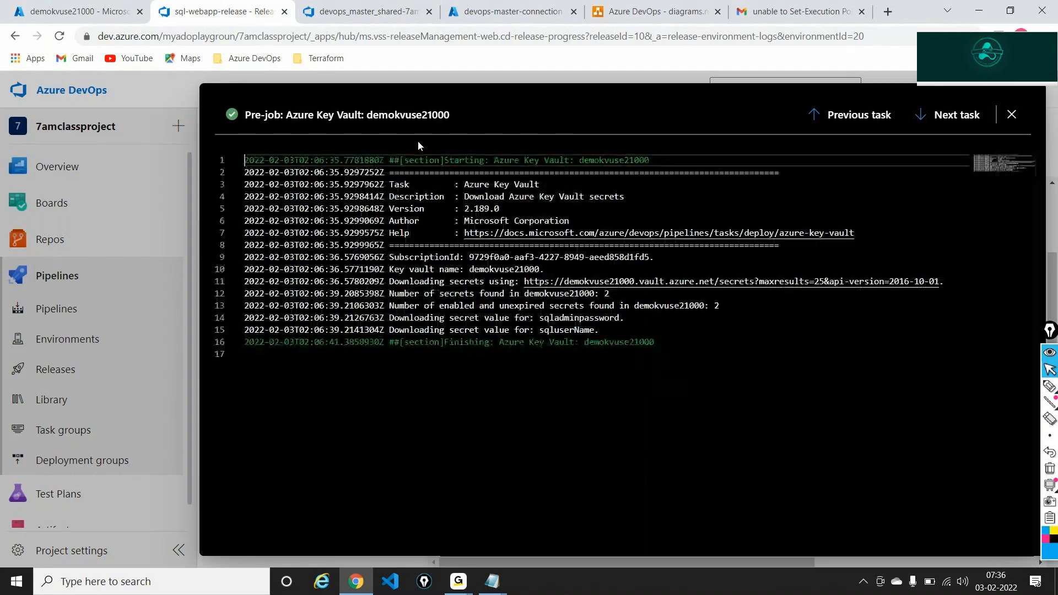
double_click(447, 280)
triple_click(448, 281)
left_click(470, 294)
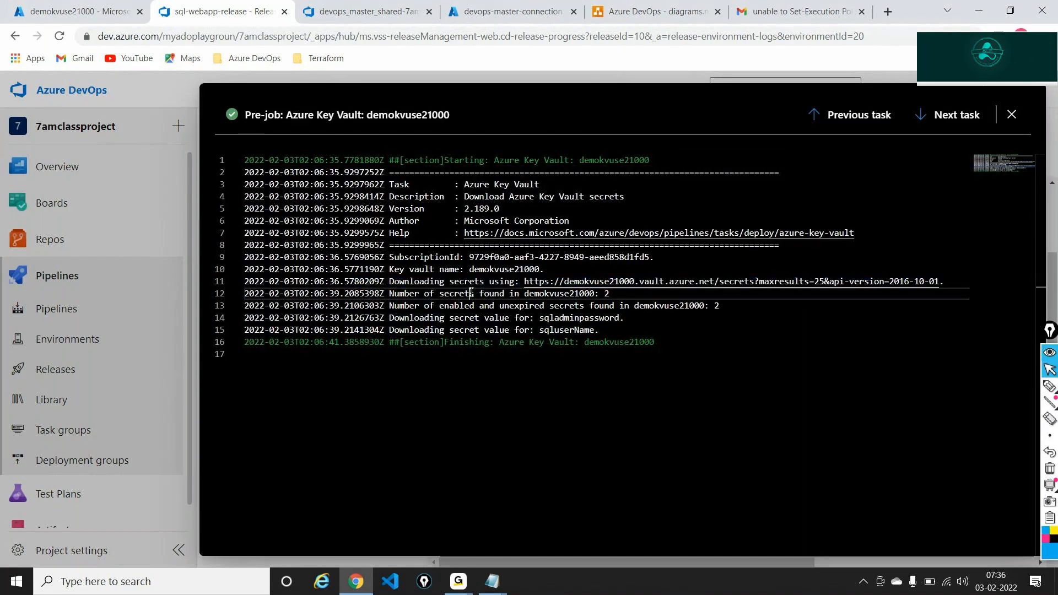
Step: Examine the secret counts and the downloaded secret names in the Azure Key Vault pre-job log, and close the log
left_click(539, 294)
double_click(610, 294)
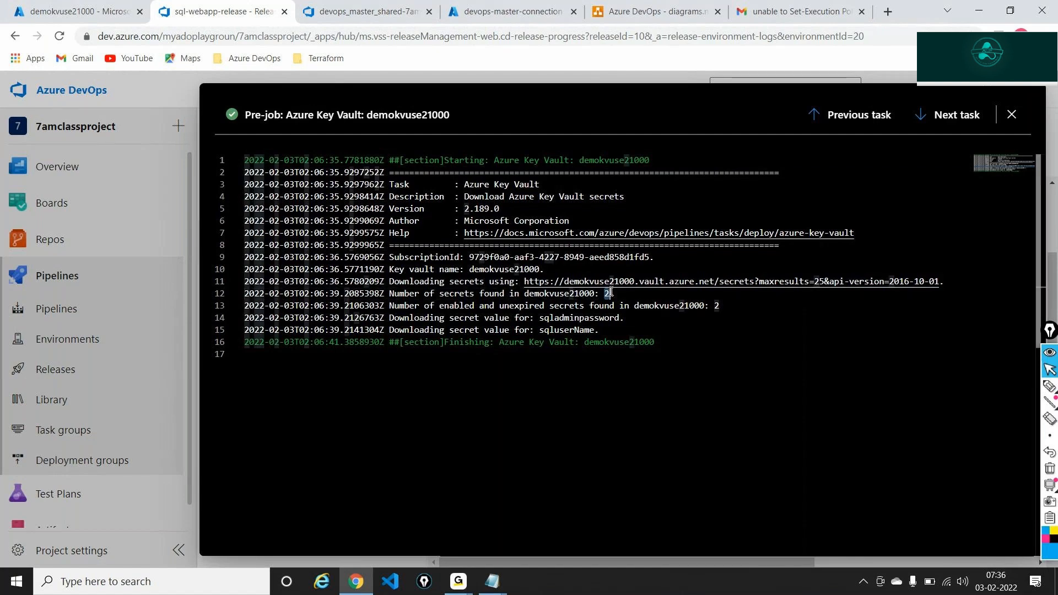
double_click(457, 305)
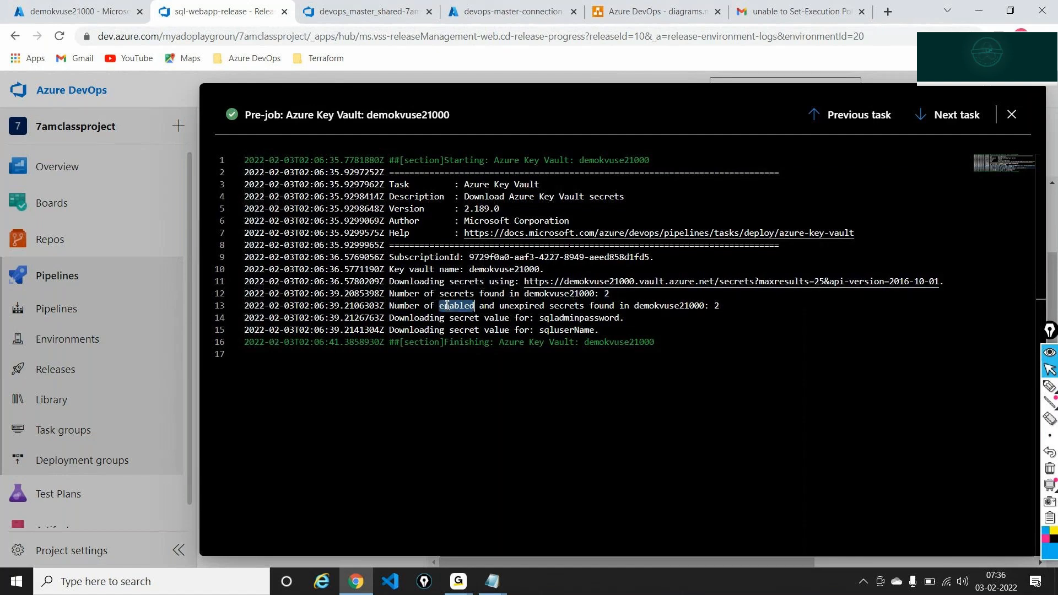
double_click(705, 305)
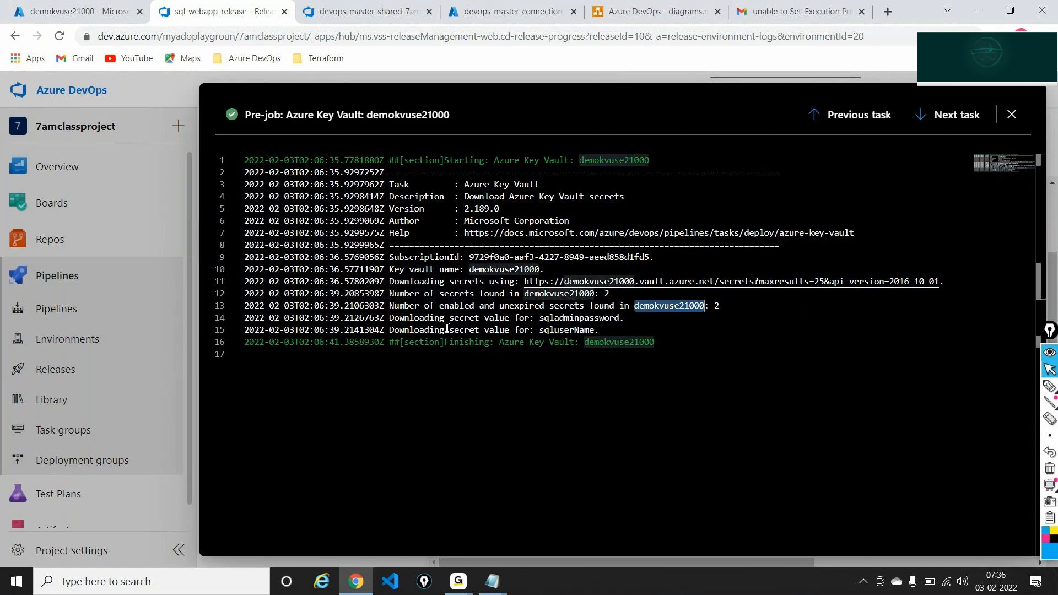
double_click(430, 318)
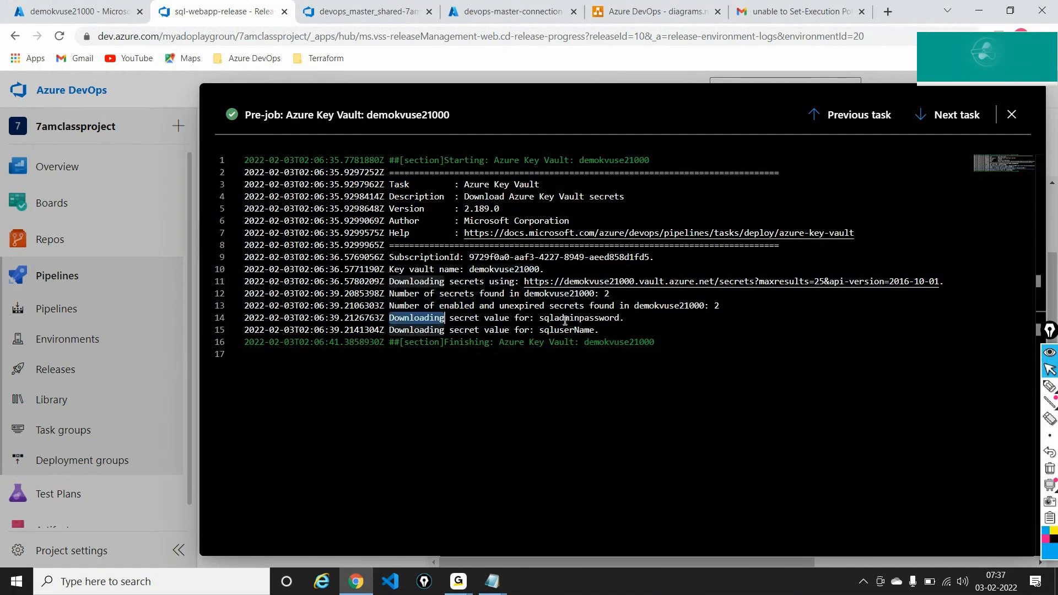
double_click(565, 319)
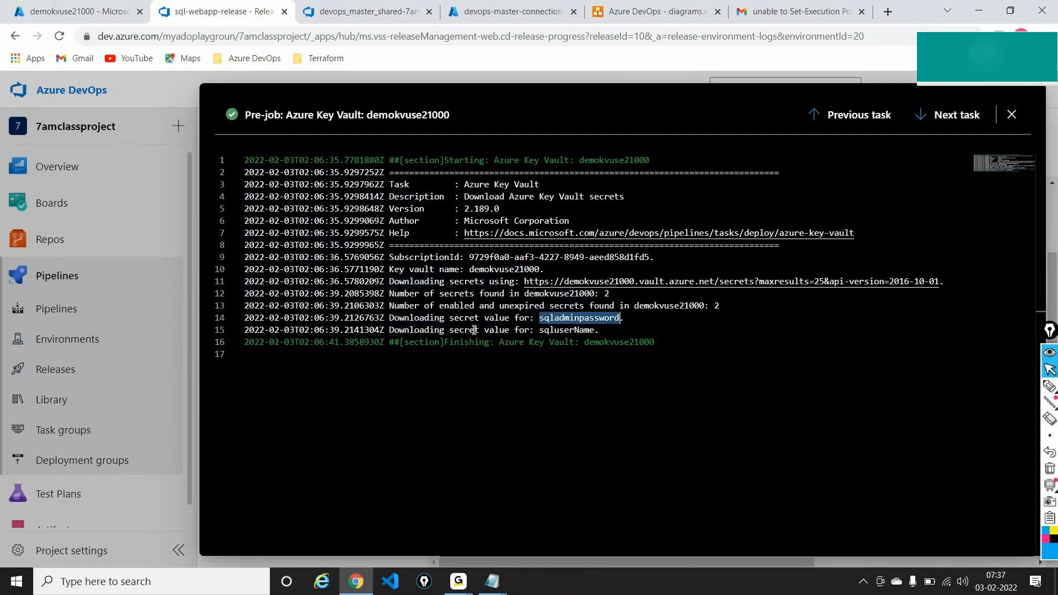
double_click(466, 330)
double_click(585, 330)
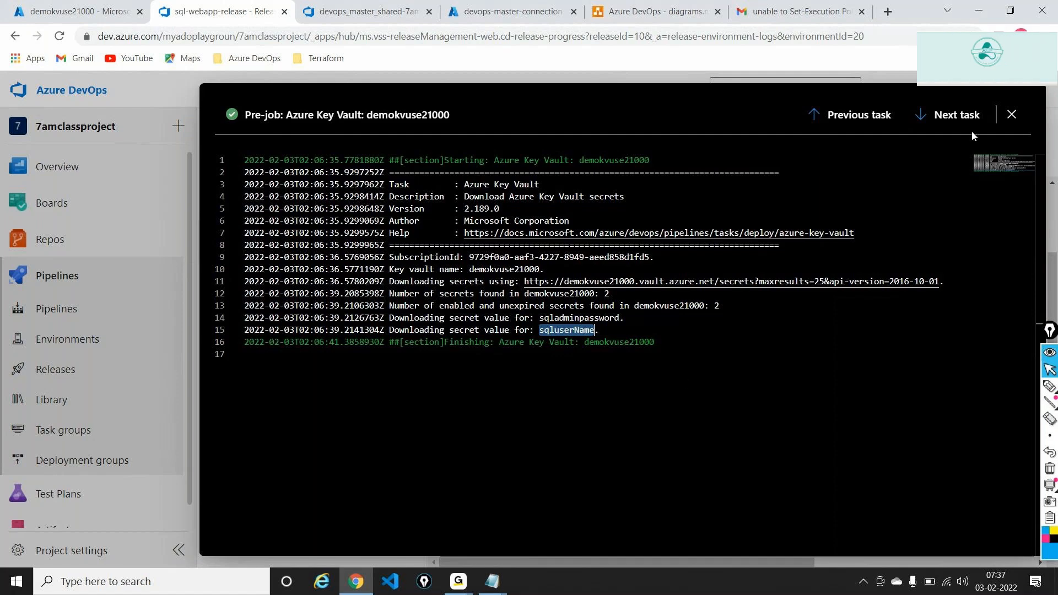
left_click(1013, 115)
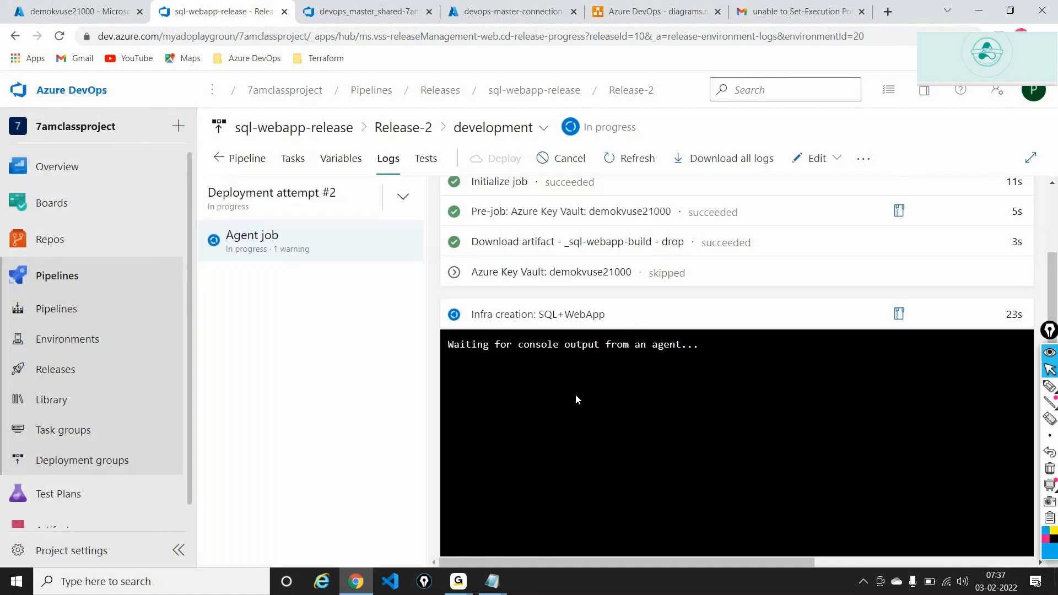
Step: Check the detailed console output of the running Infra creation: SQL+WebApp task and close it
scroll(790, 423, "down", 1)
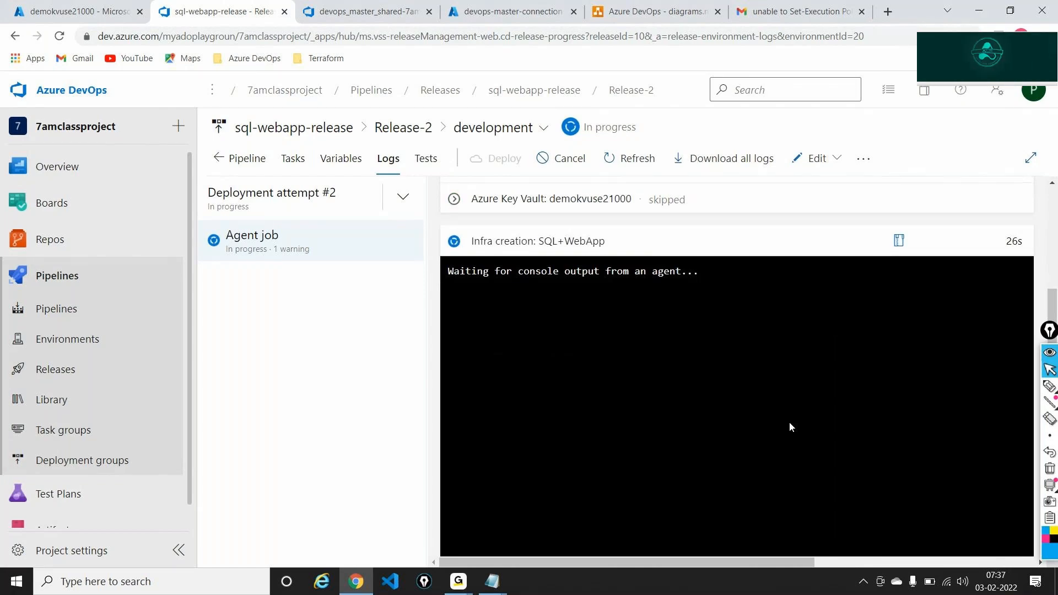
left_click(555, 247)
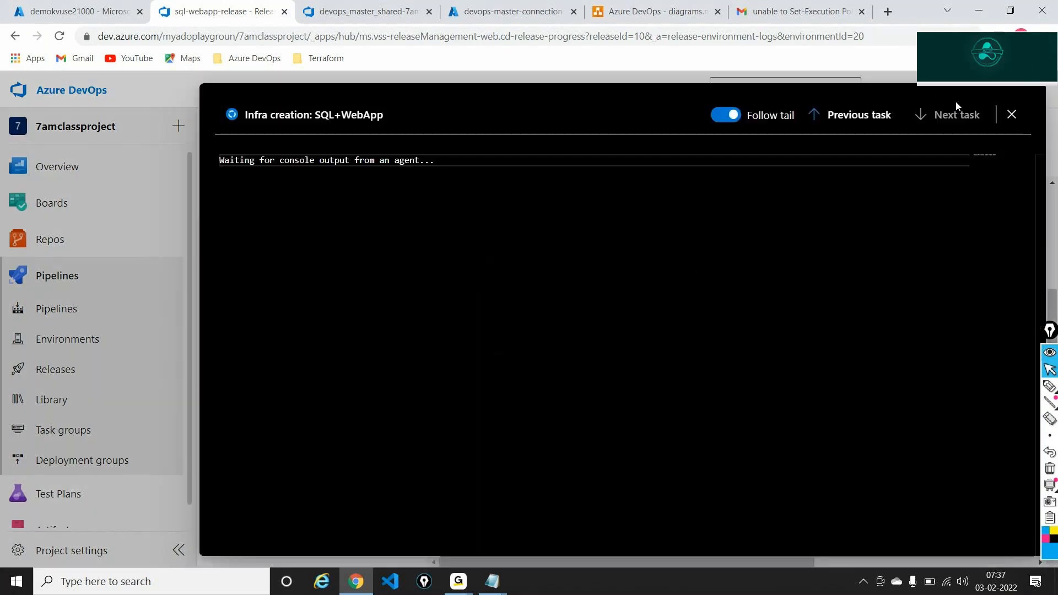
left_click(1011, 114)
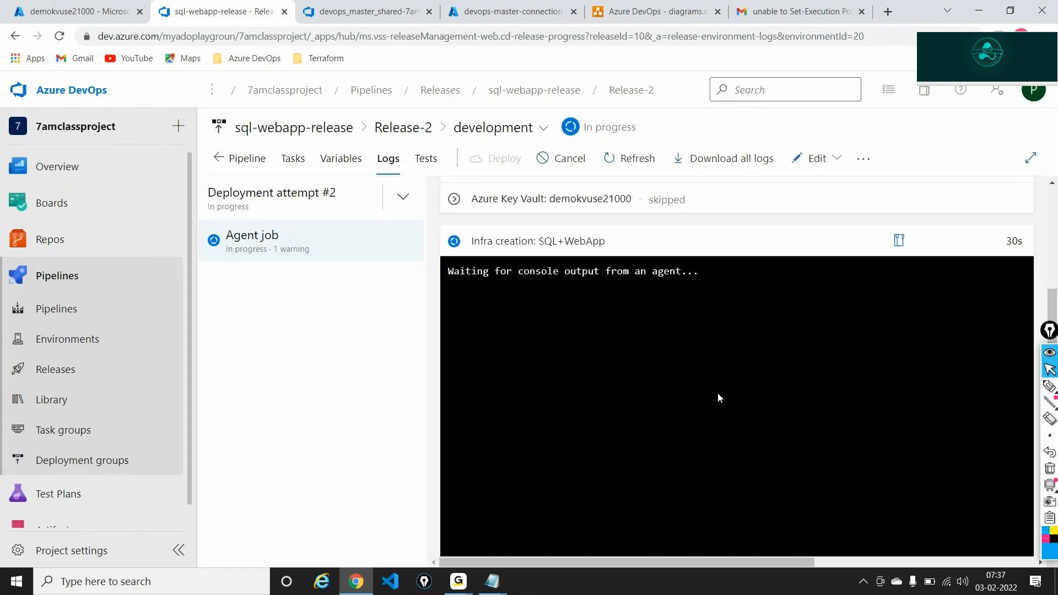
Step: Switch to the Azure portal and open the webappsql deployment in the devrg resource group's deployments
left_click(77, 12)
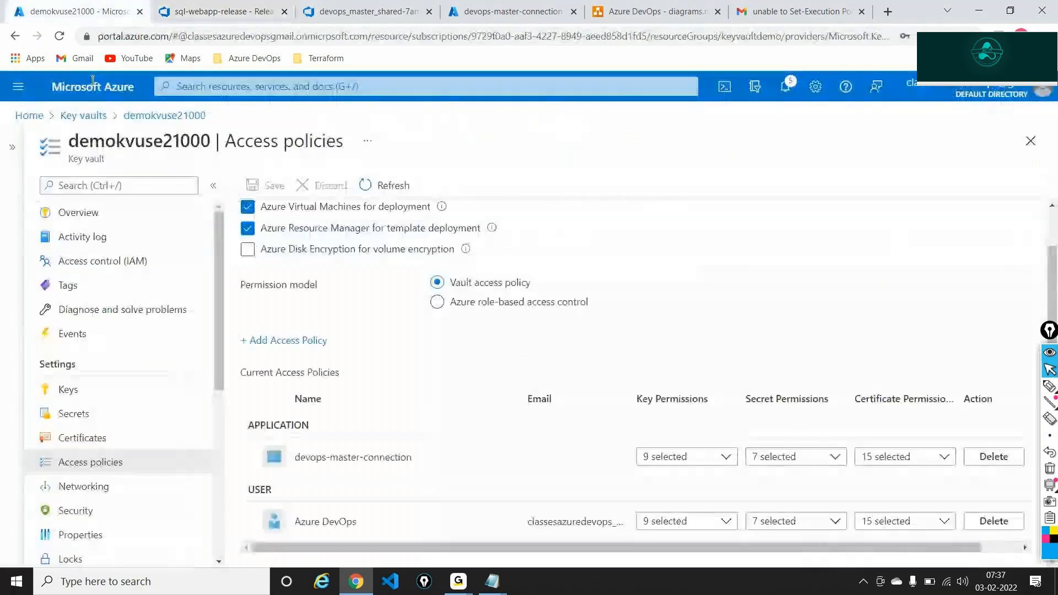
left_click(37, 117)
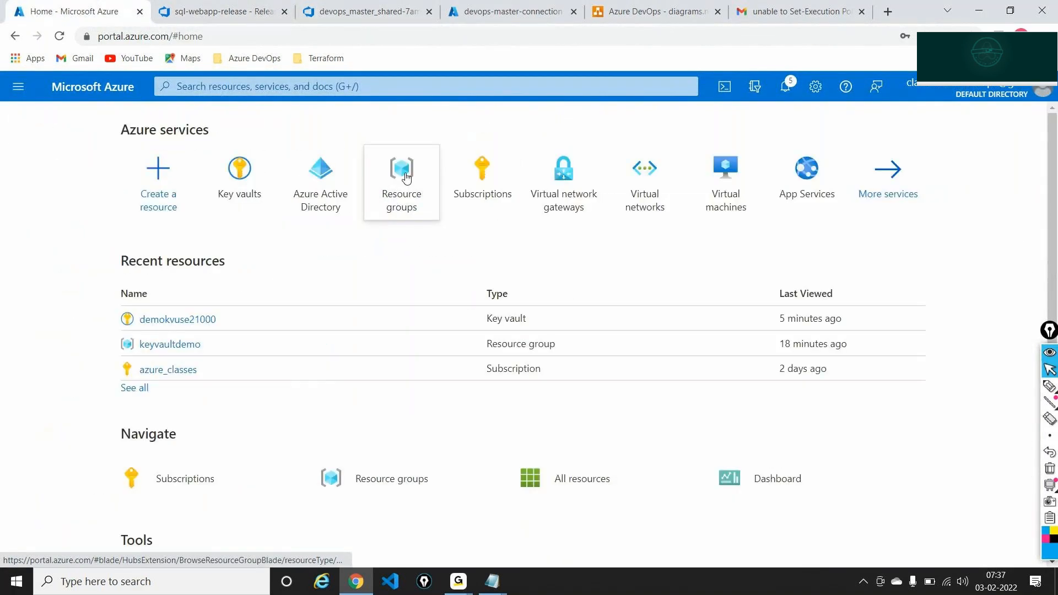
left_click(404, 177)
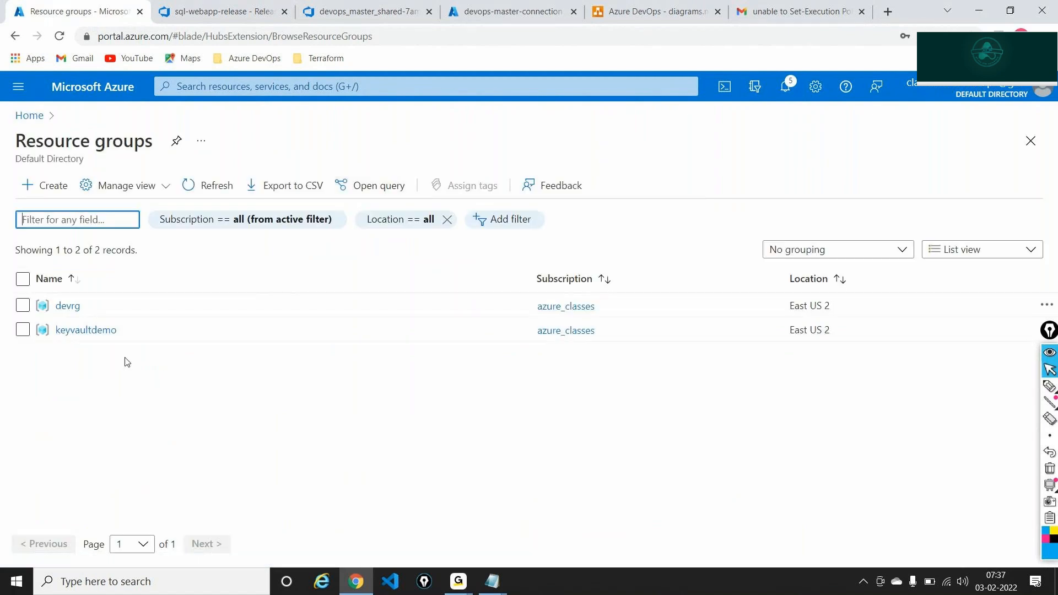
left_click(75, 306)
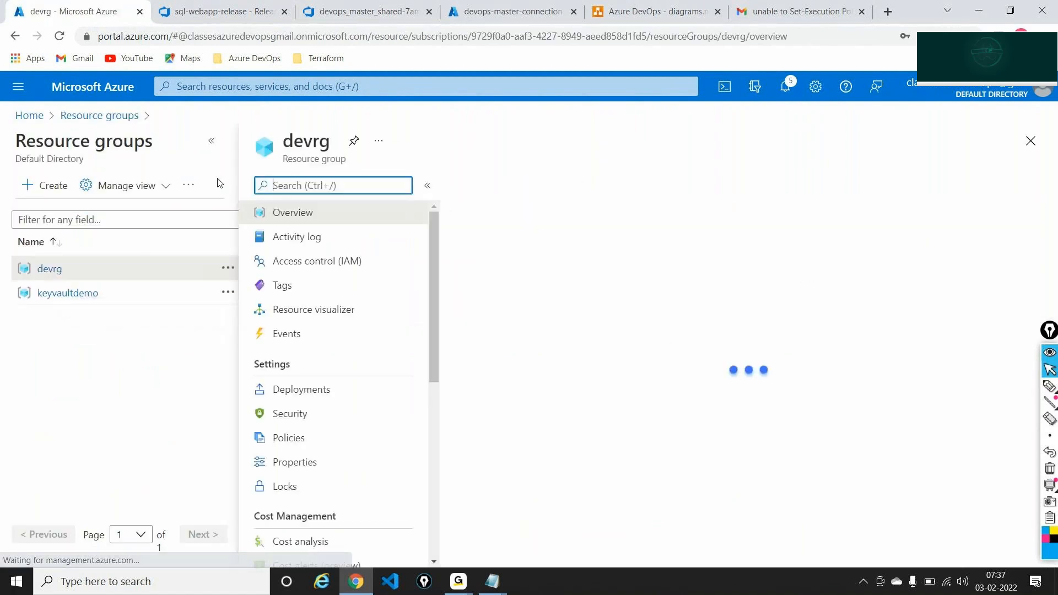
left_click(94, 390)
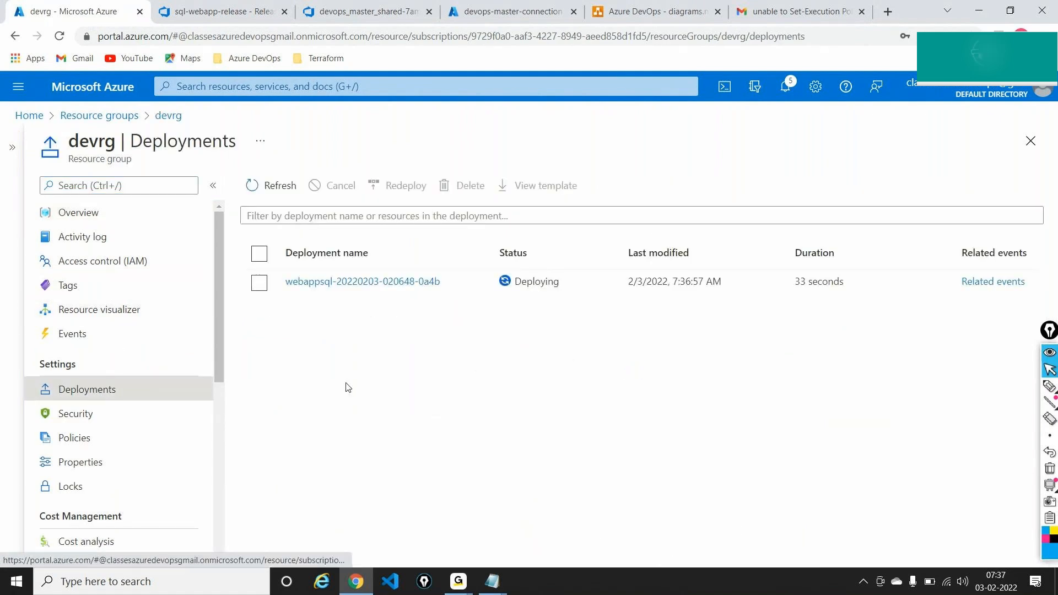
left_click(368, 281)
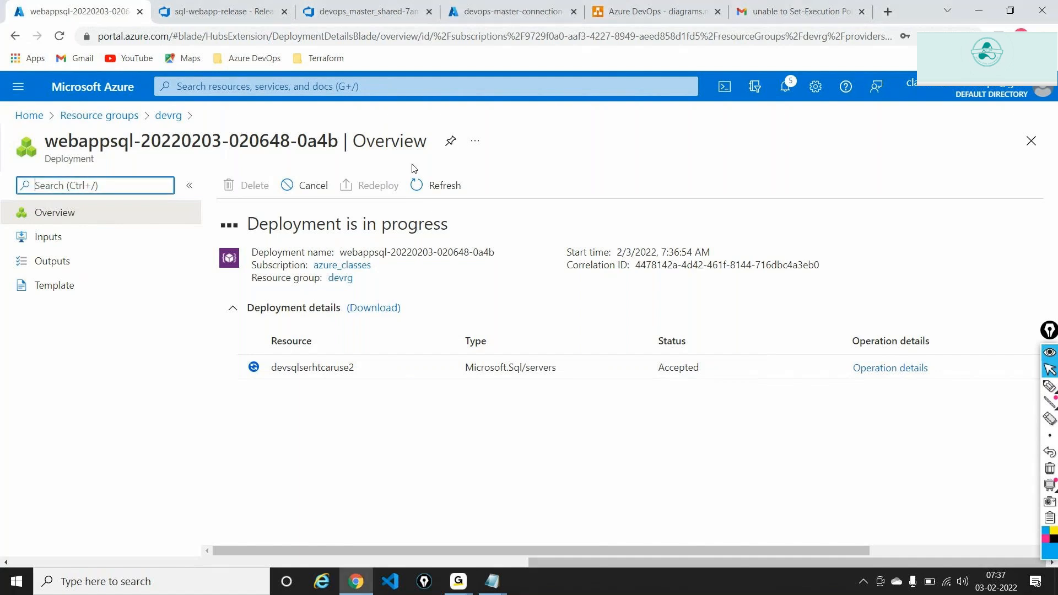
Step: Return to Release-2's development stage logs and check the progress of the agent job's tasks
left_click(314, 8)
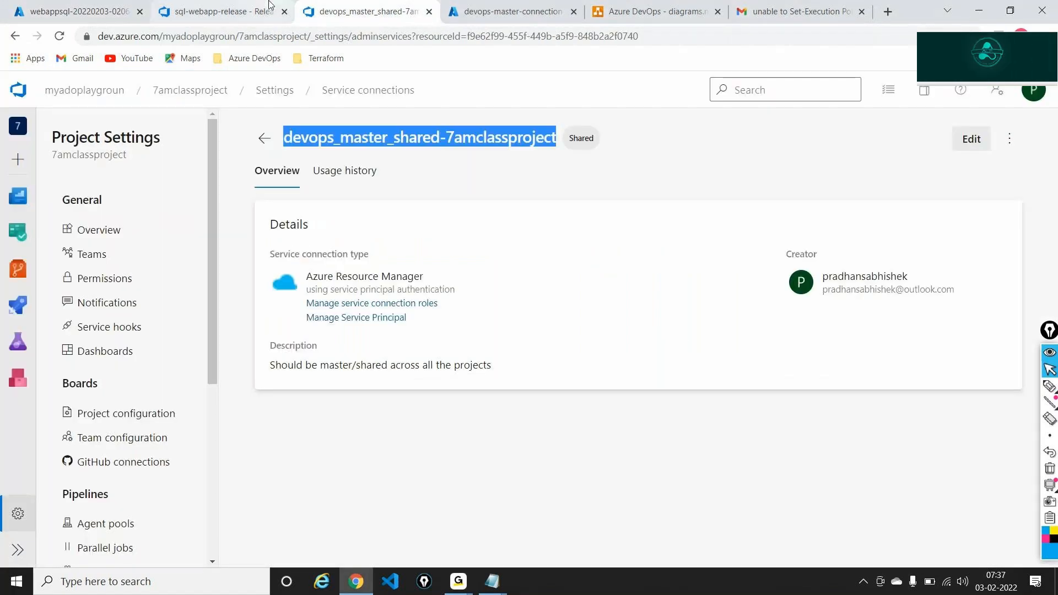
left_click(269, 8)
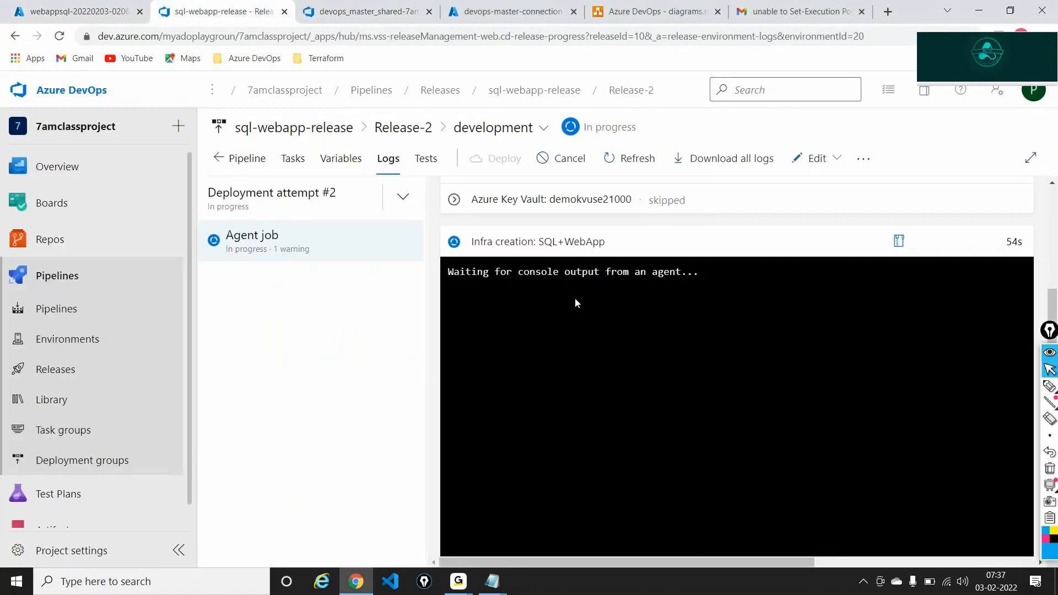
scroll(576, 303, "up", 2)
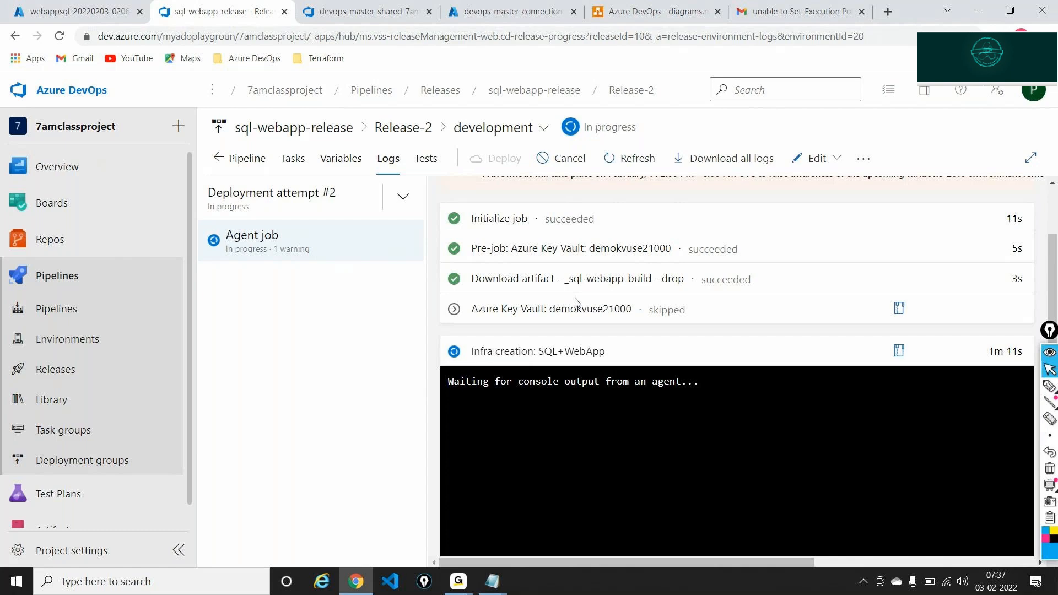
scroll(576, 302, "up", 2)
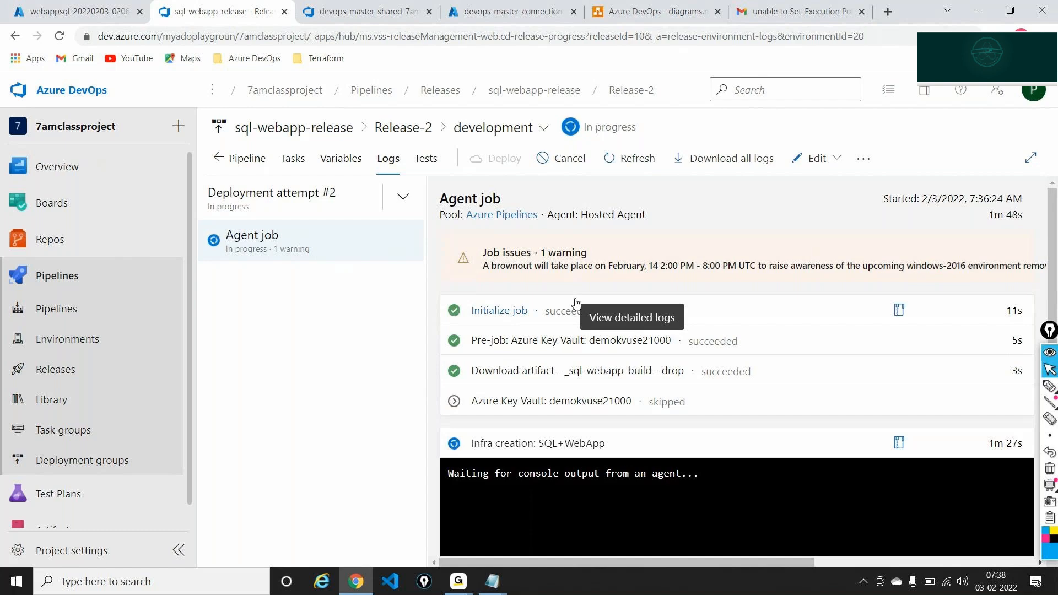
key("alt+Tab")
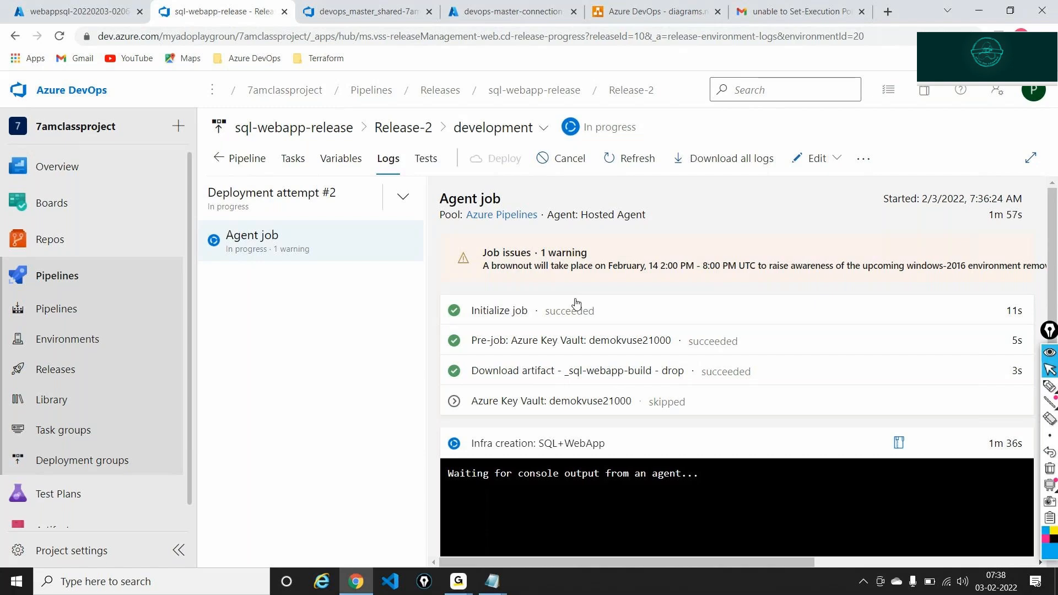
scroll(638, 378, "down", 4)
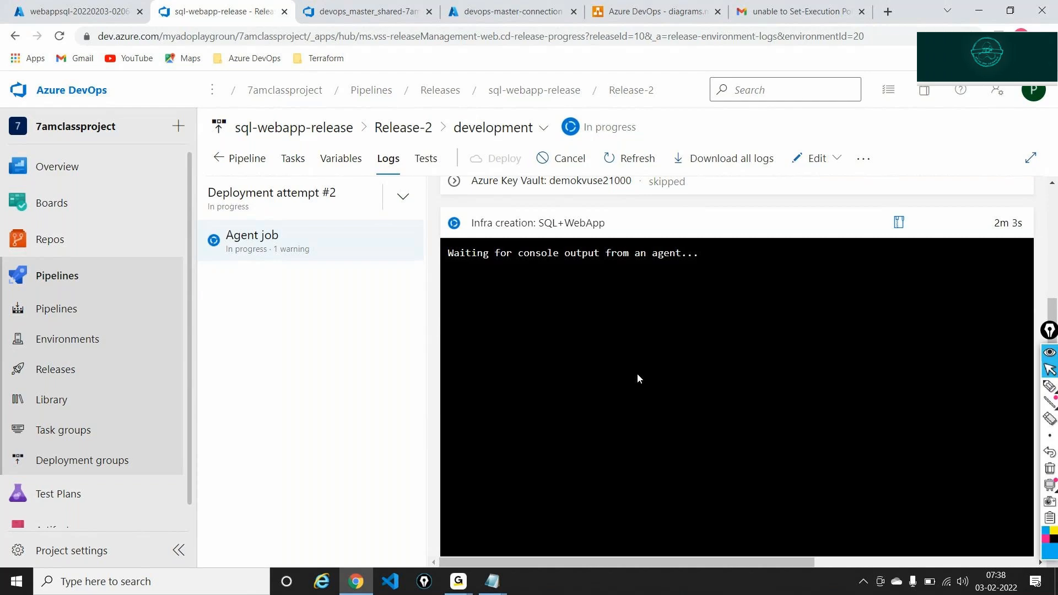
Step: Go back to the webappsql deployment overview in the Azure portal and refresh its resource statuses
mouse_move(170, 167)
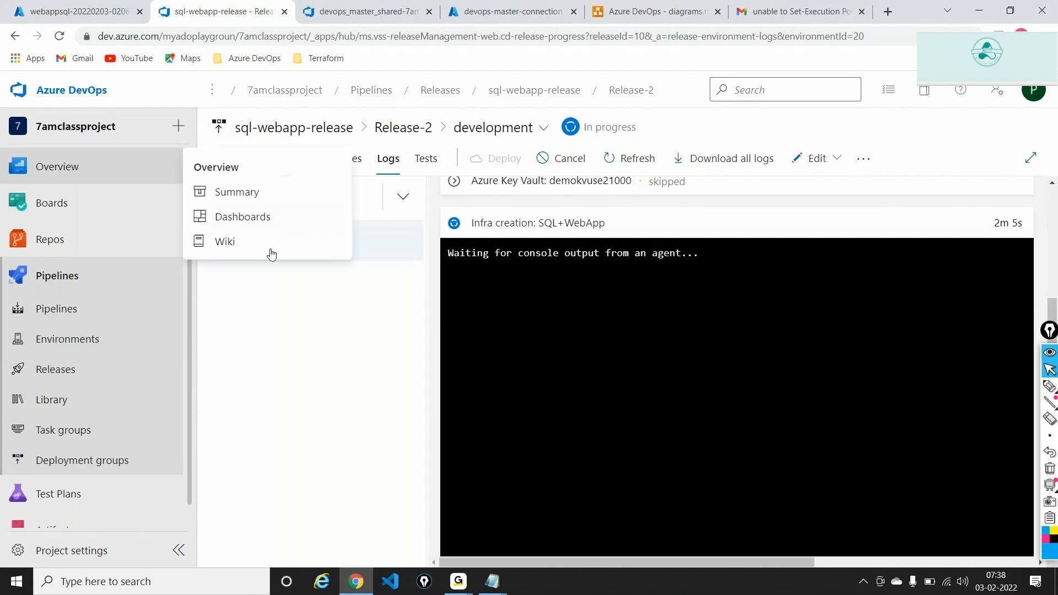
left_click(18, 6)
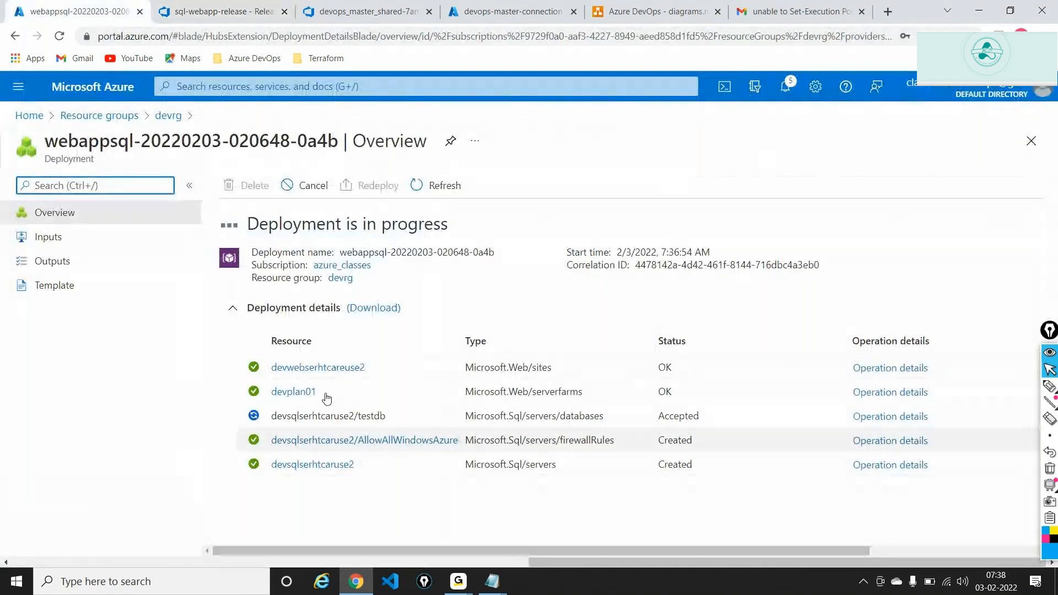
left_click(429, 184)
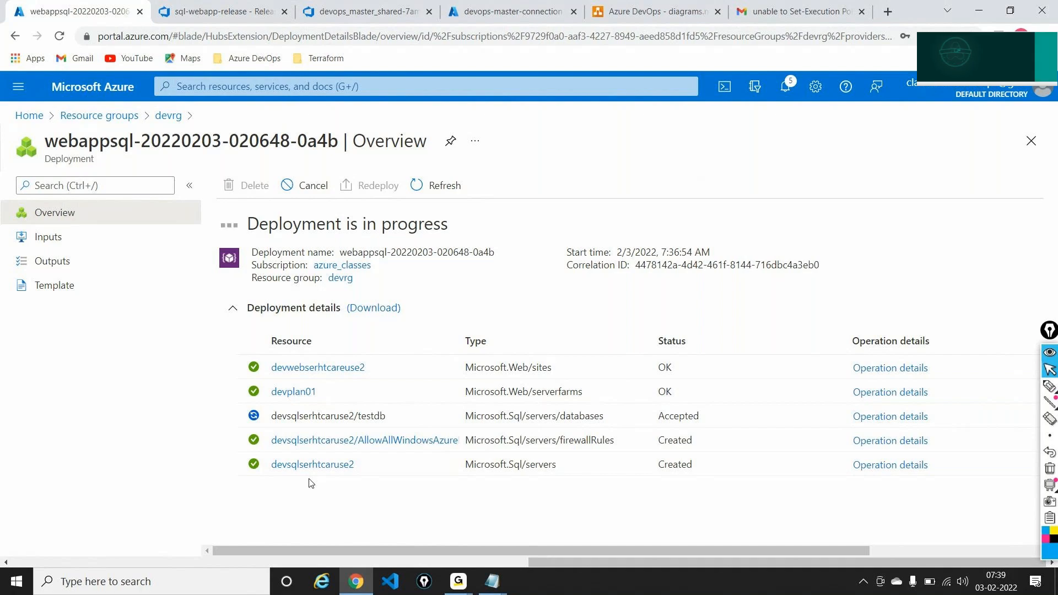
Step: Examine the webappsql deployment's template, reviewing its parameters and the SQL server, database, app service plan and web app resource definitions
left_click(77, 285)
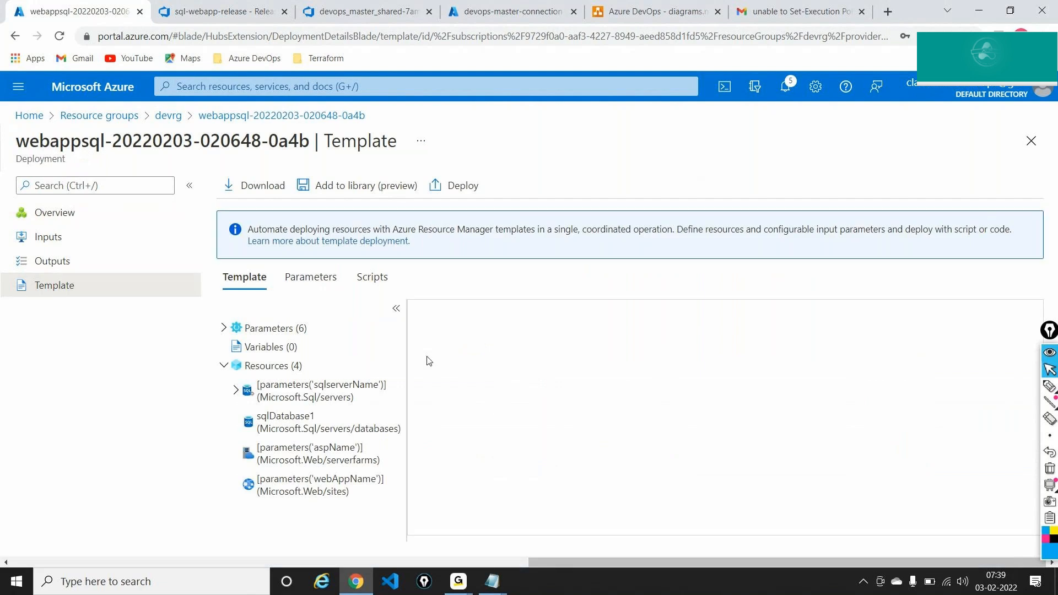
scroll(432, 346, "down", 7)
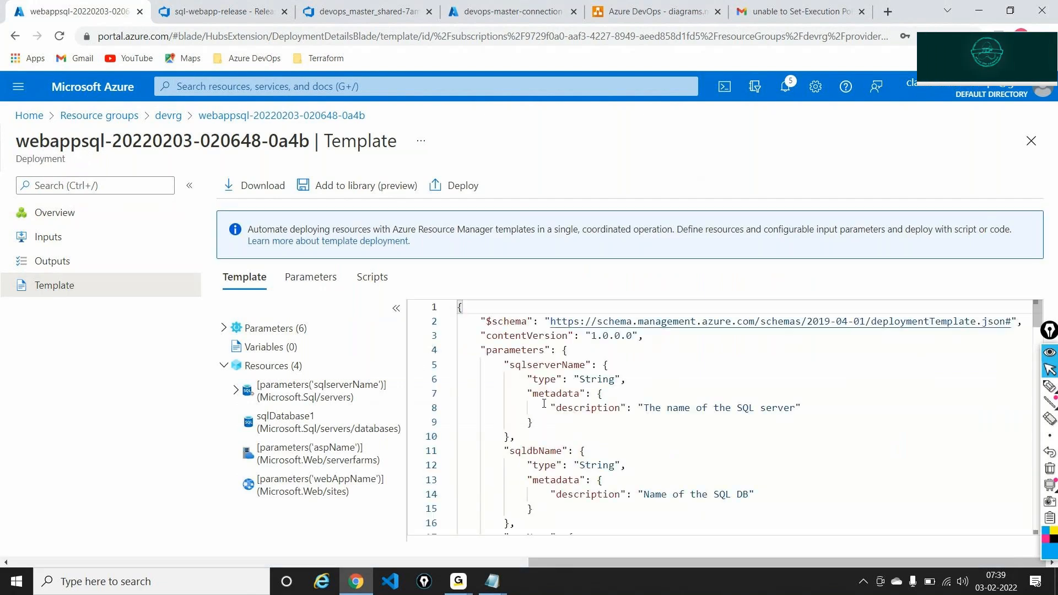
scroll(544, 404, "down", 7)
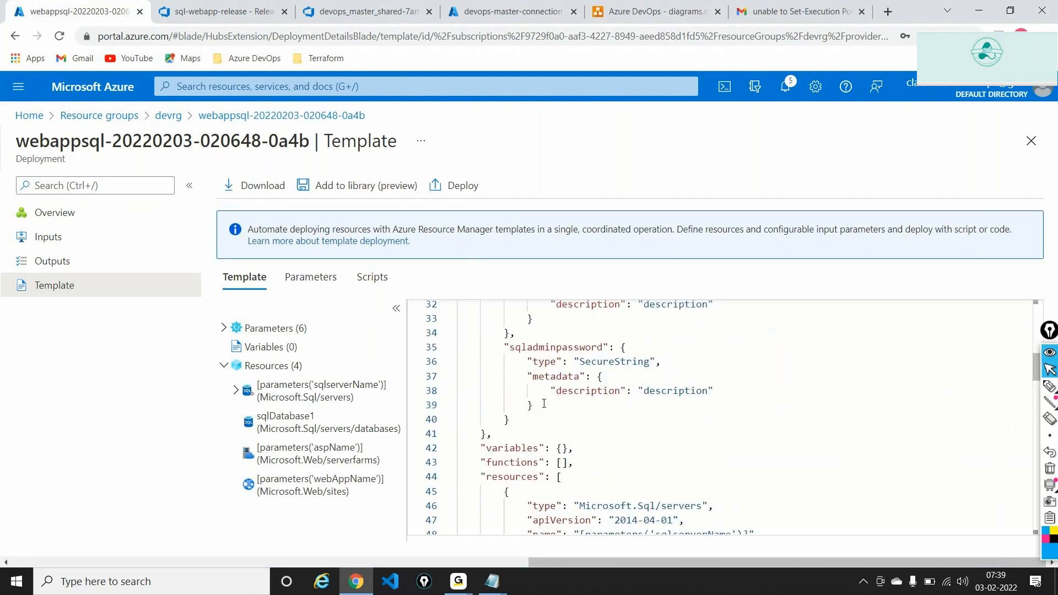
scroll(544, 403, "down", 4)
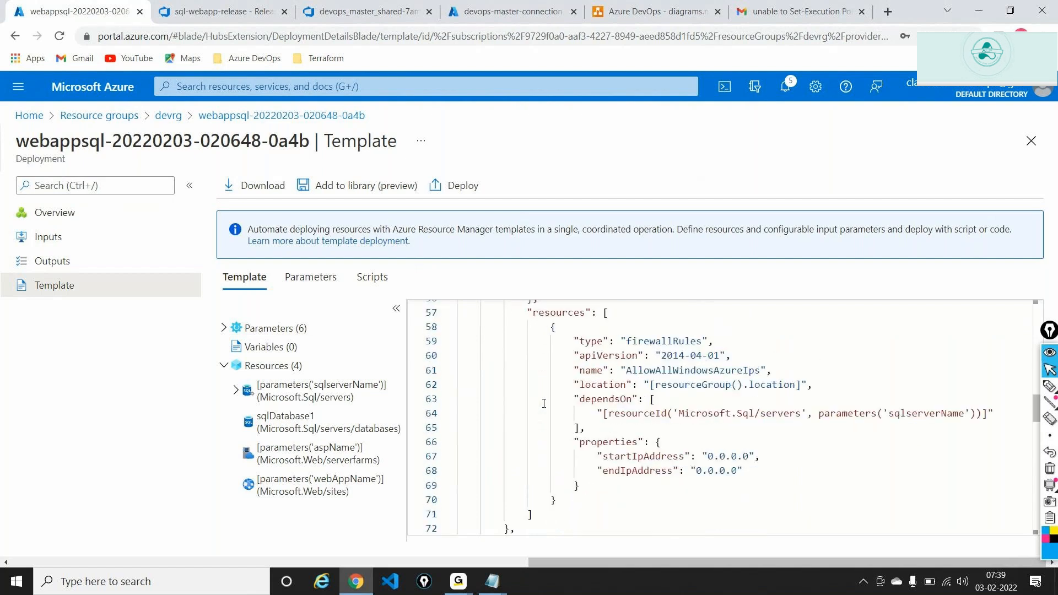
scroll(544, 404, "down", 8)
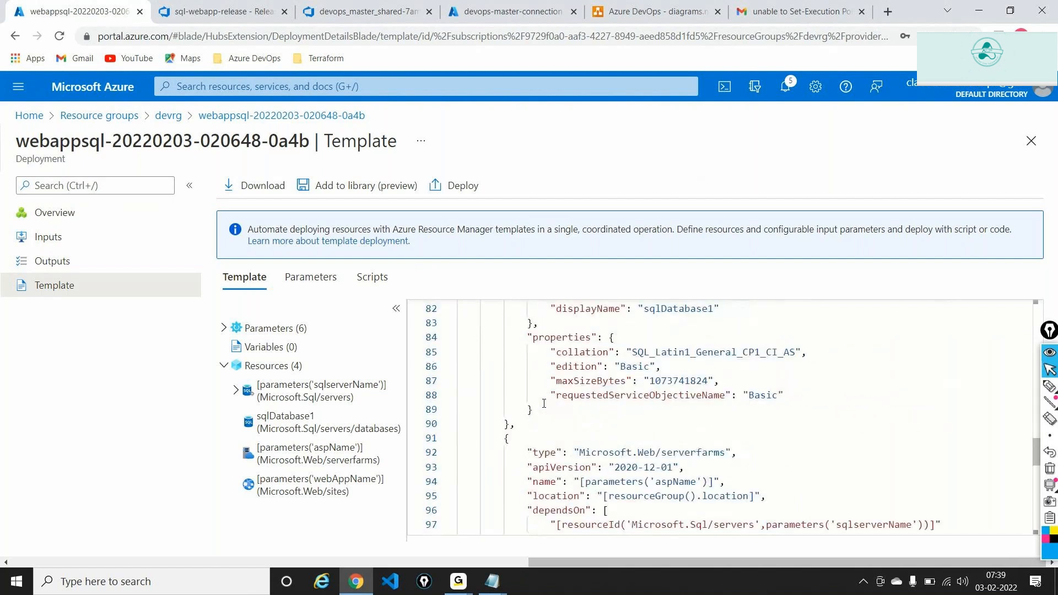
scroll(544, 403, "up", 6)
scroll(544, 404, "down", 1)
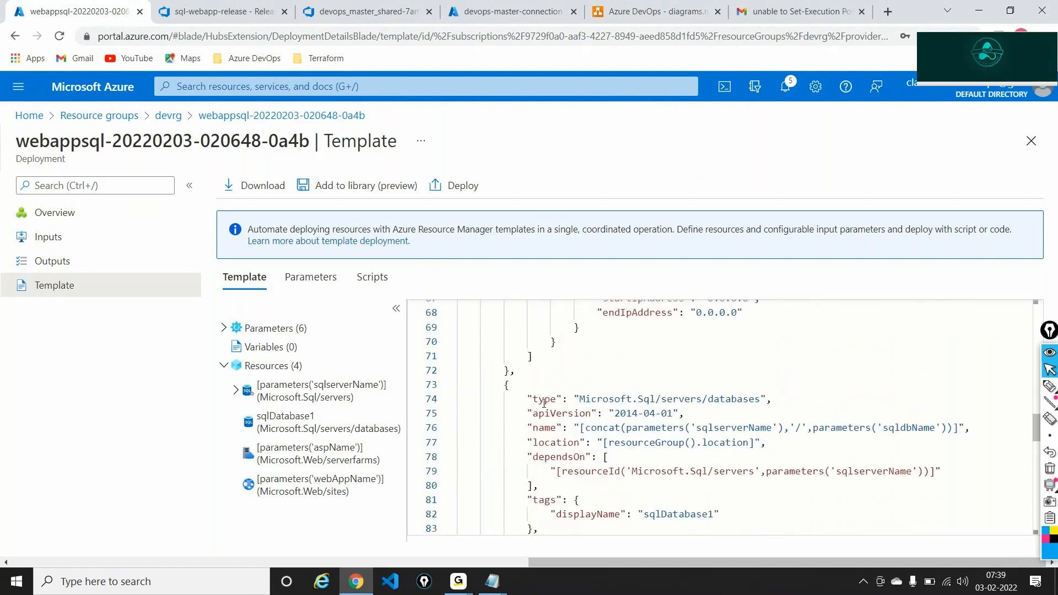
scroll(544, 403, "down", 4)
scroll(544, 404, "down", 6)
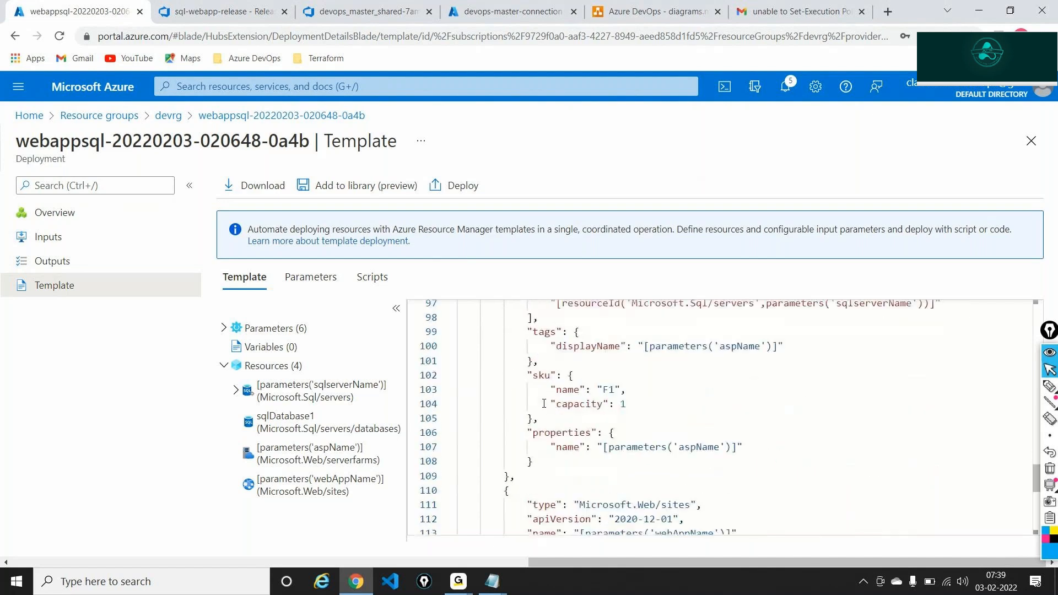
scroll(544, 404, "down", 6)
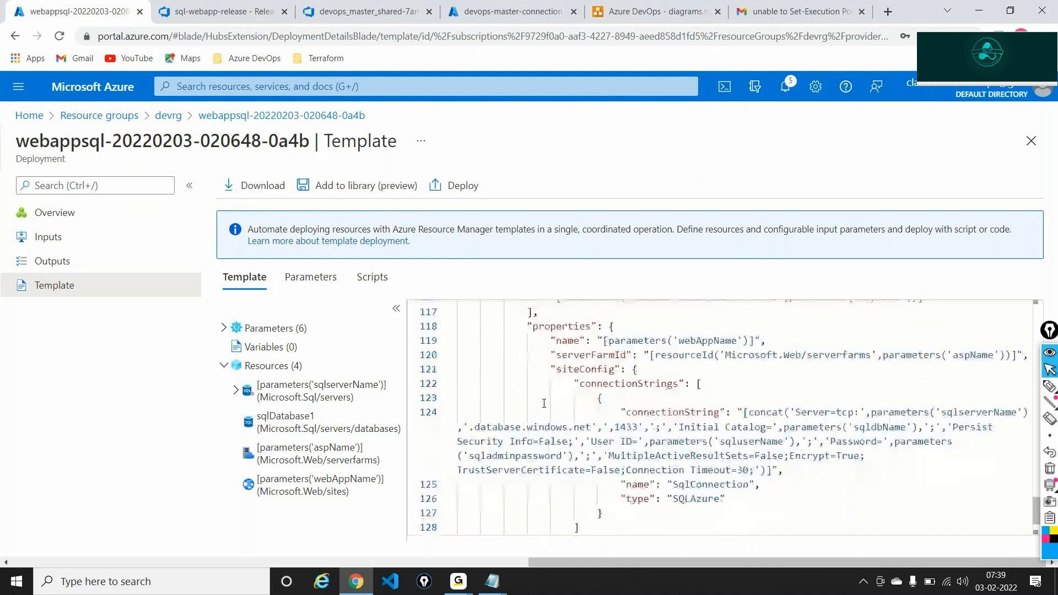
scroll(544, 404, "up", 12)
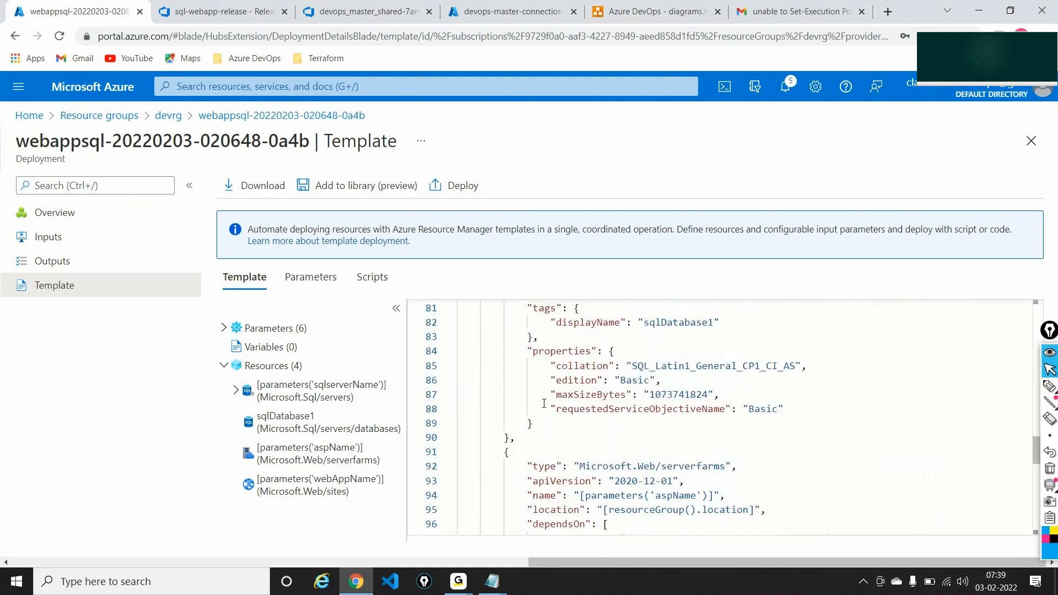
scroll(545, 404, "up", 3)
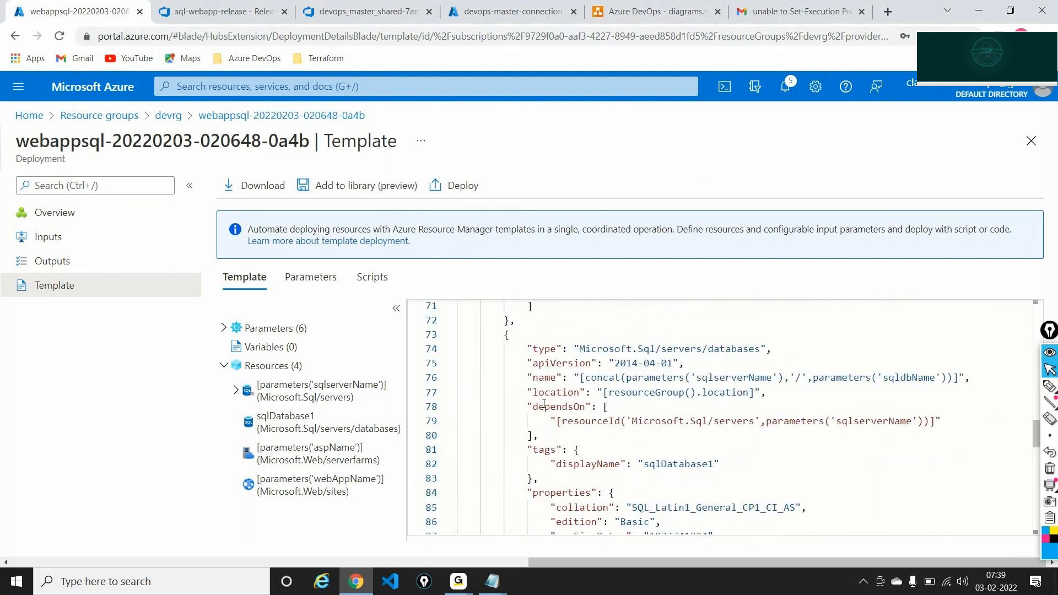
Step: Check the SQL server's administrator login and password parameters in the webappsql template and return to the deployment overview
scroll(545, 404, "up", 5)
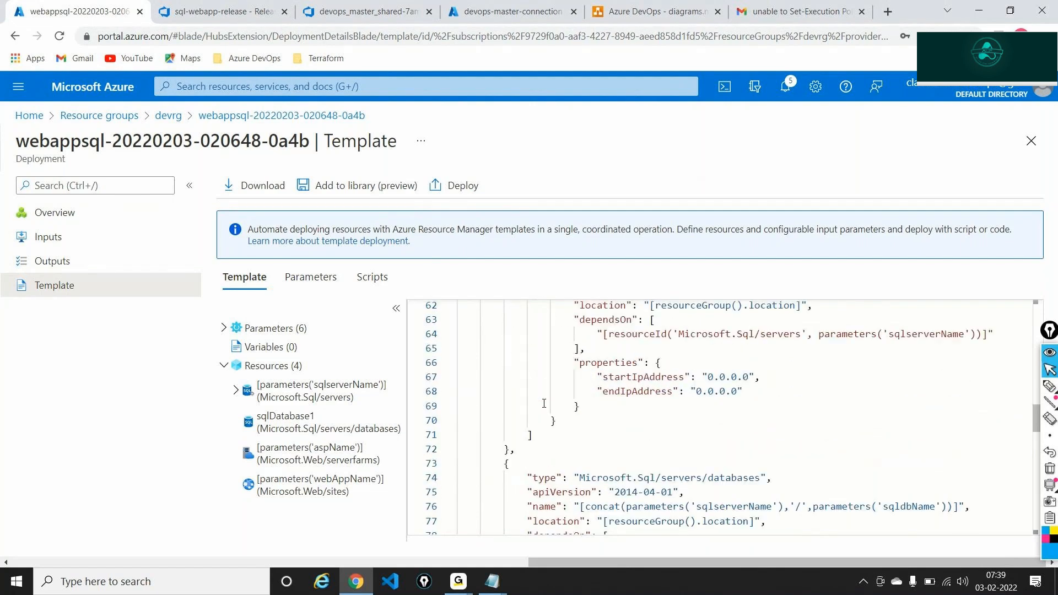
scroll(544, 403, "up", 1)
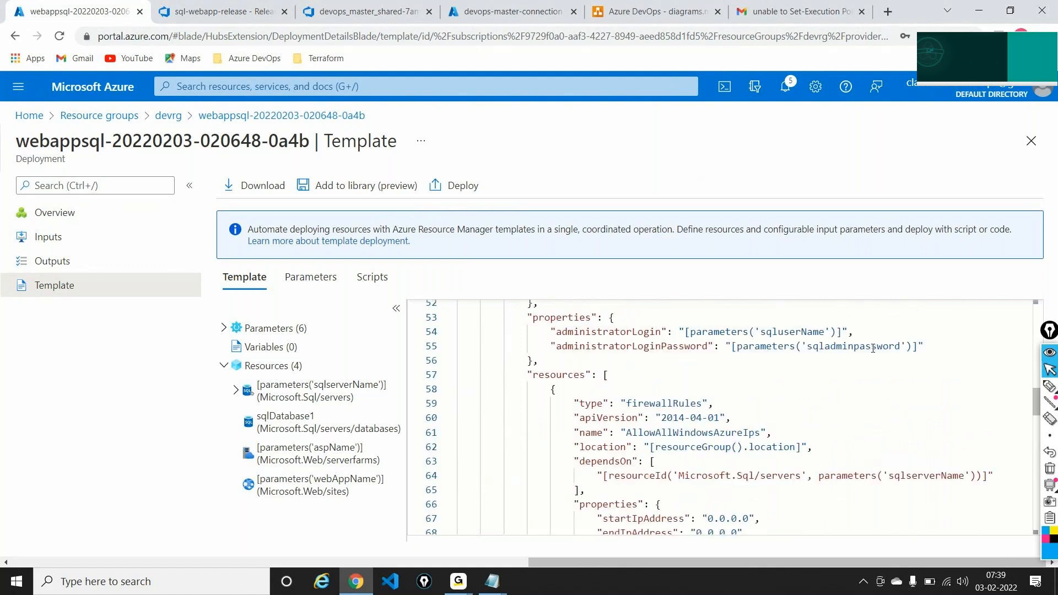
double_click(854, 346)
double_click(792, 333)
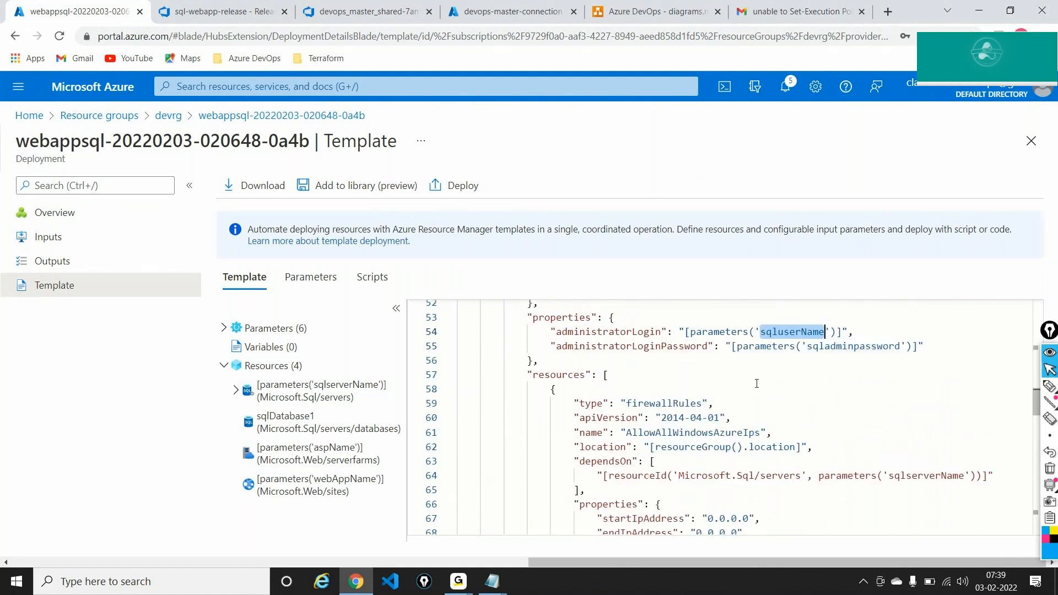
left_click(757, 384)
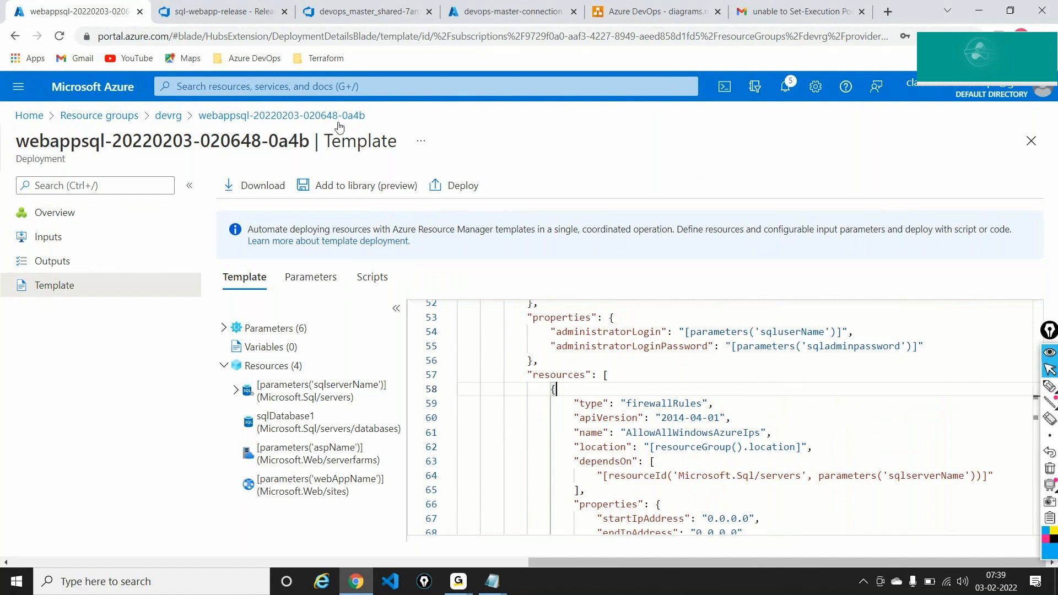
left_click(347, 117)
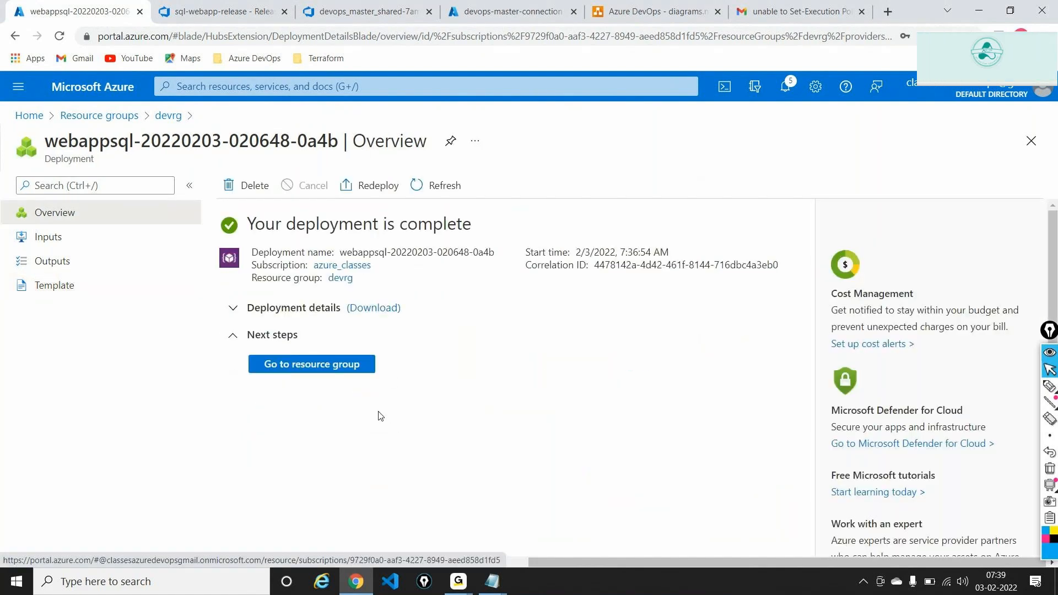
left_click(239, 314)
Step: Switch to Release-2's development stage logs and examine the Infra creation: SQL+WebApp task log for the devrg resource group creation
left_click(200, 12)
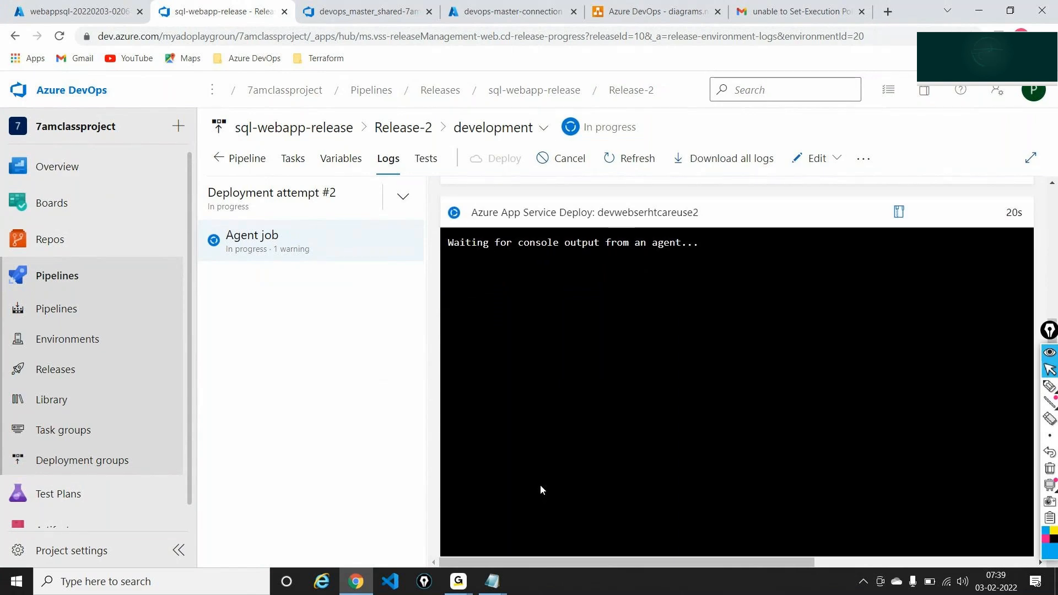
scroll(540, 484, "up", 2)
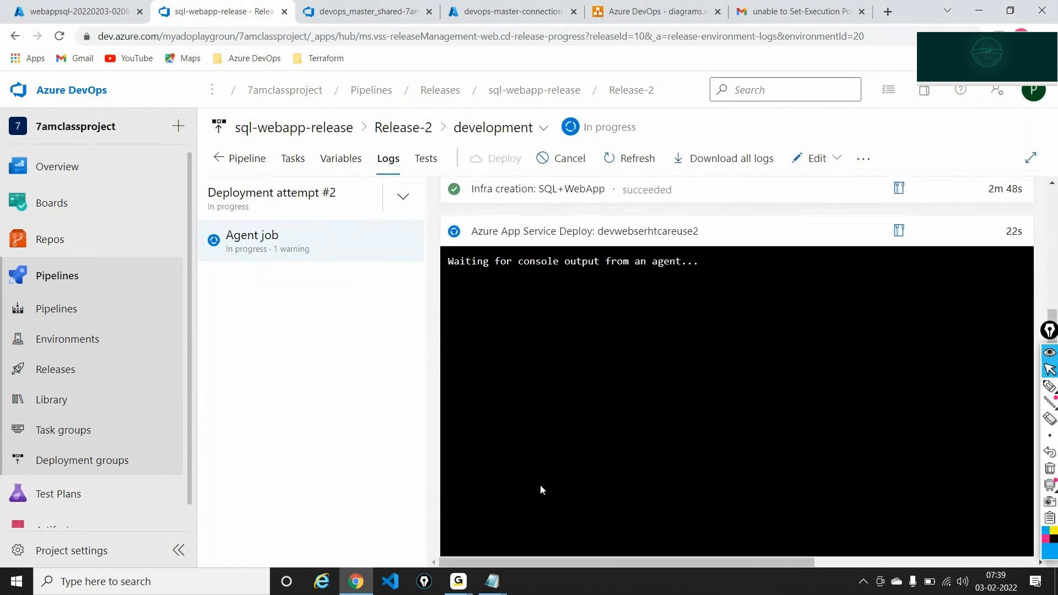
left_click(540, 206)
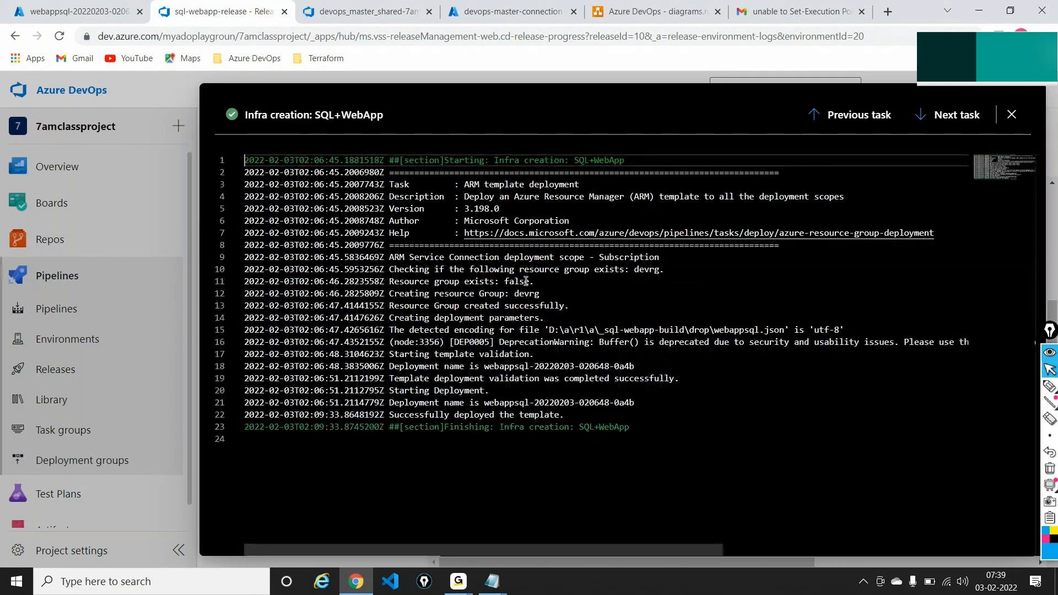
double_click(516, 283)
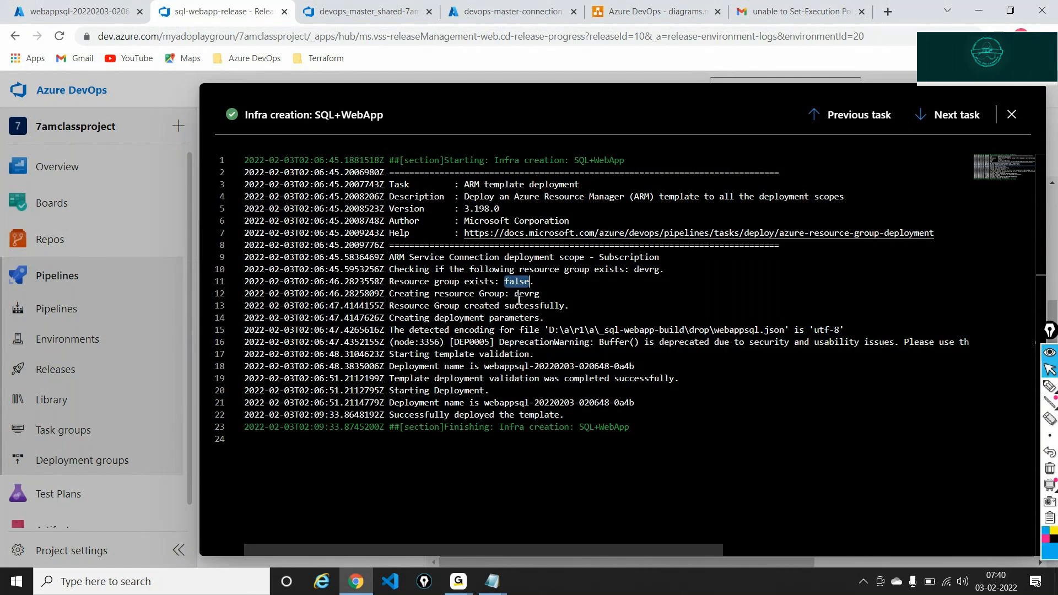
double_click(519, 296)
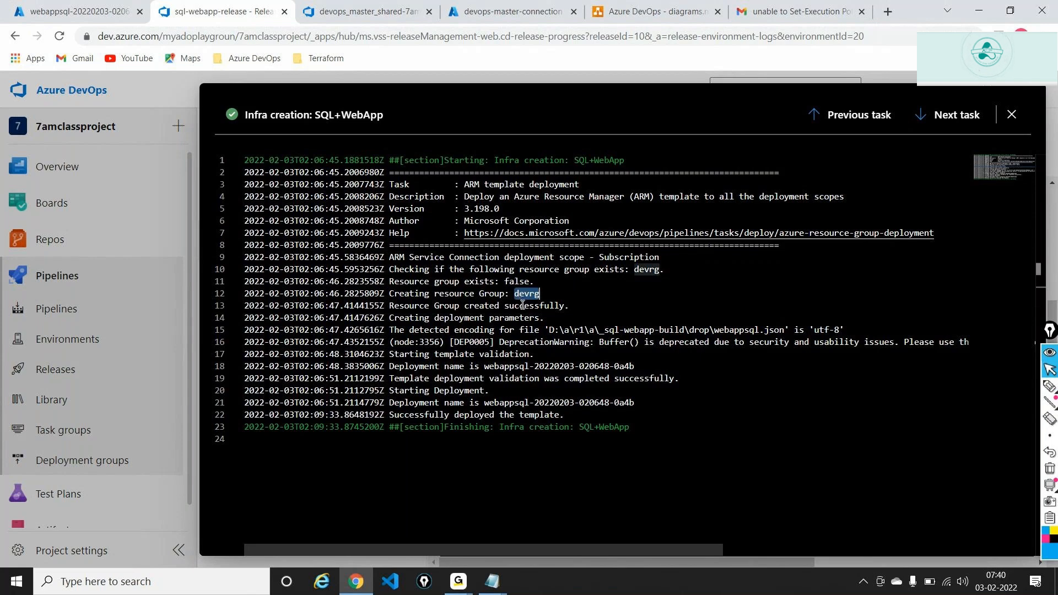
double_click(523, 306)
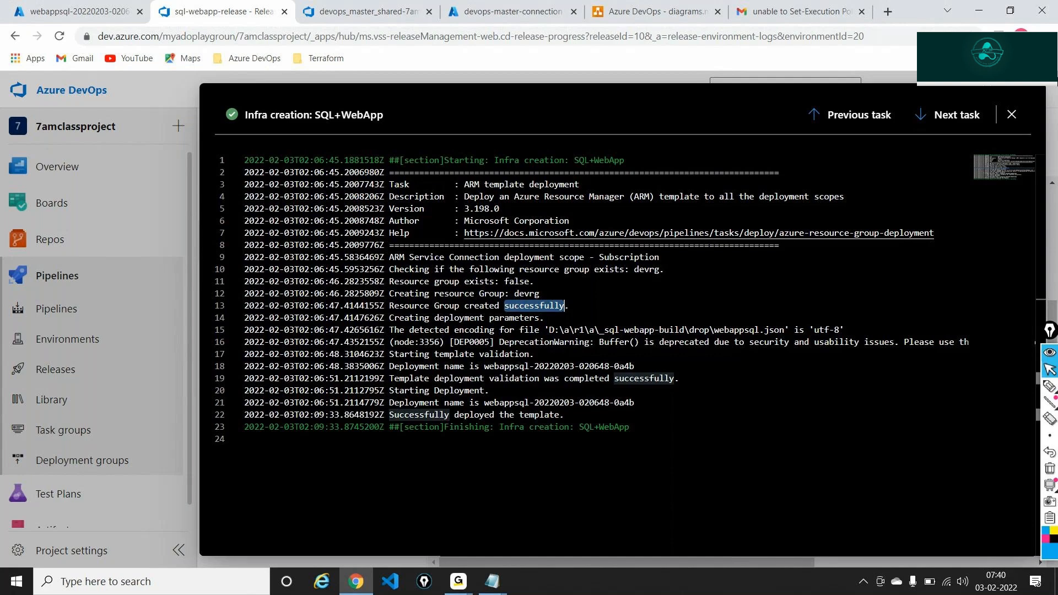
right_click(1019, 114)
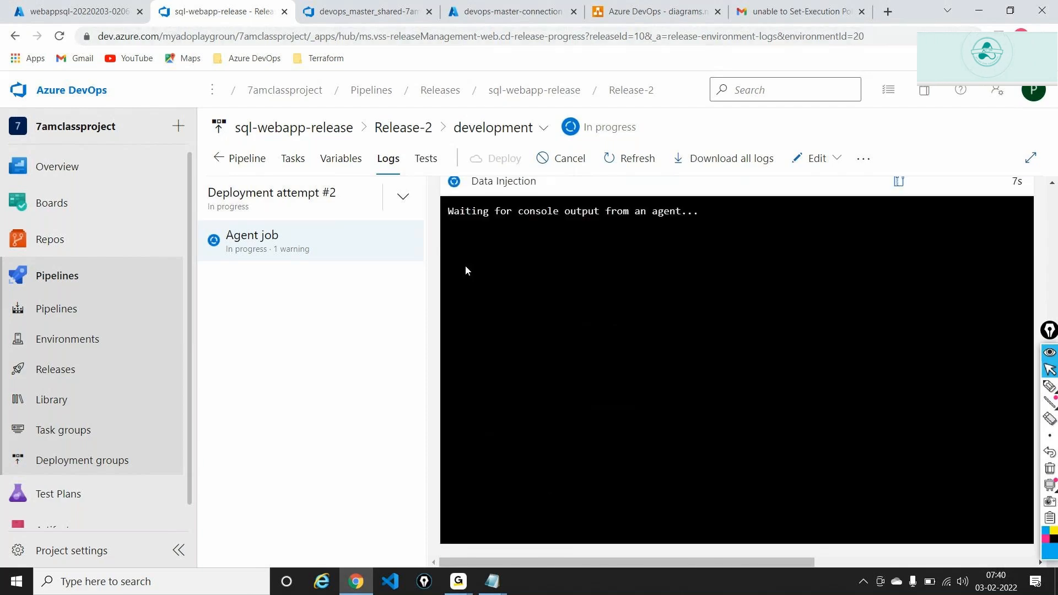
Step: Check the agent job's task statuses, view Release-2's stage progress in the release overview, and reopen the development stage logs
scroll(466, 270, "up", 5)
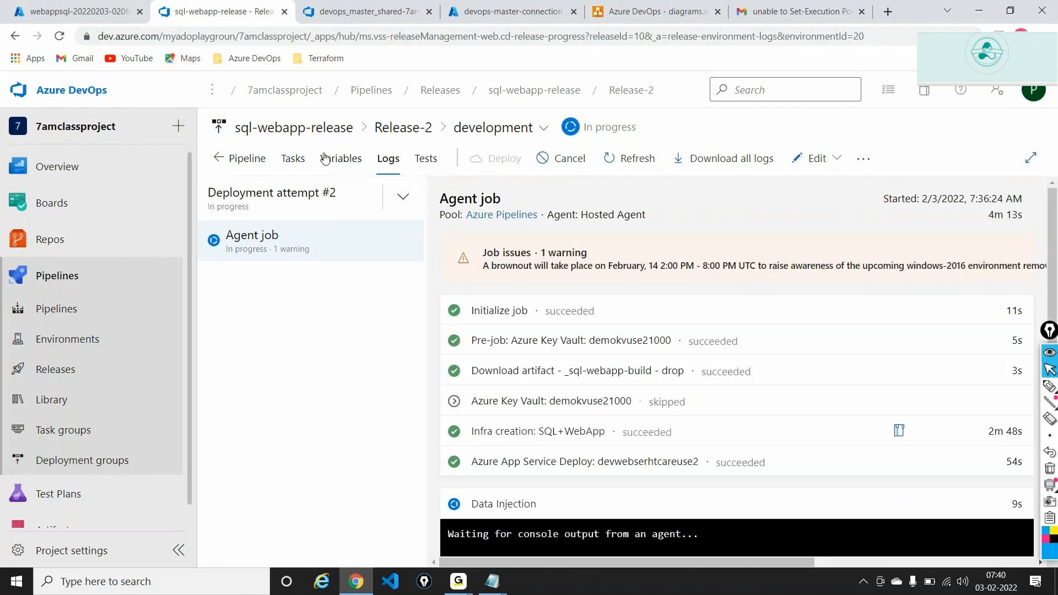
left_click(292, 158)
left_click(221, 163)
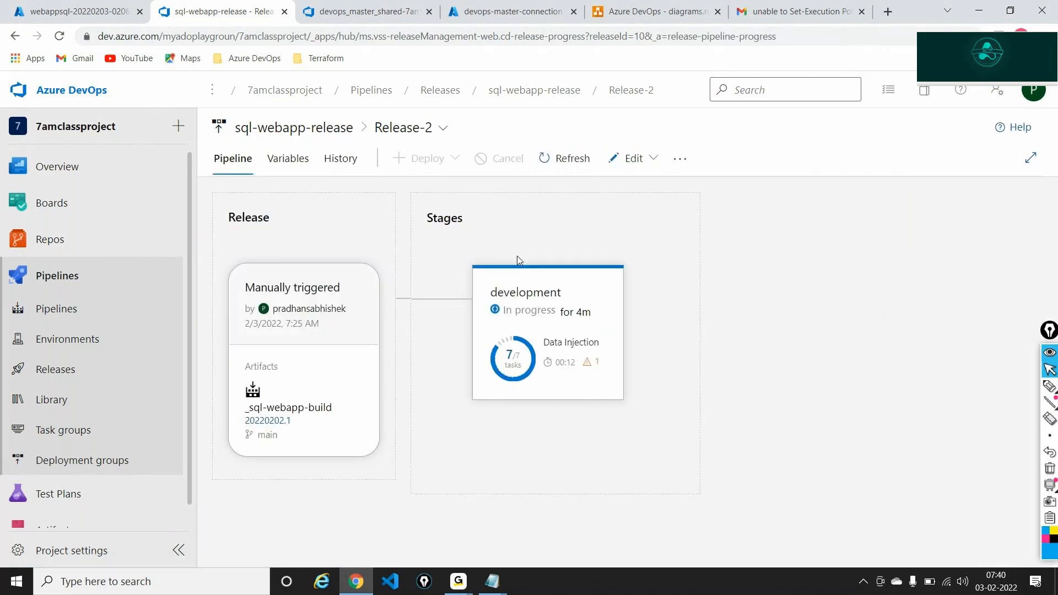
mouse_move(543, 279)
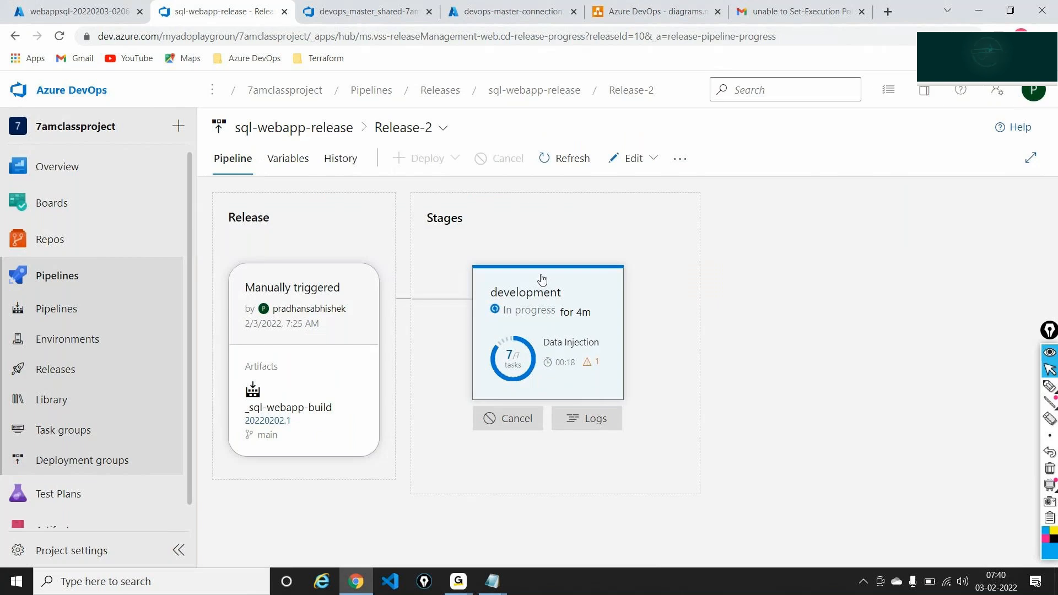
right_click(606, 421)
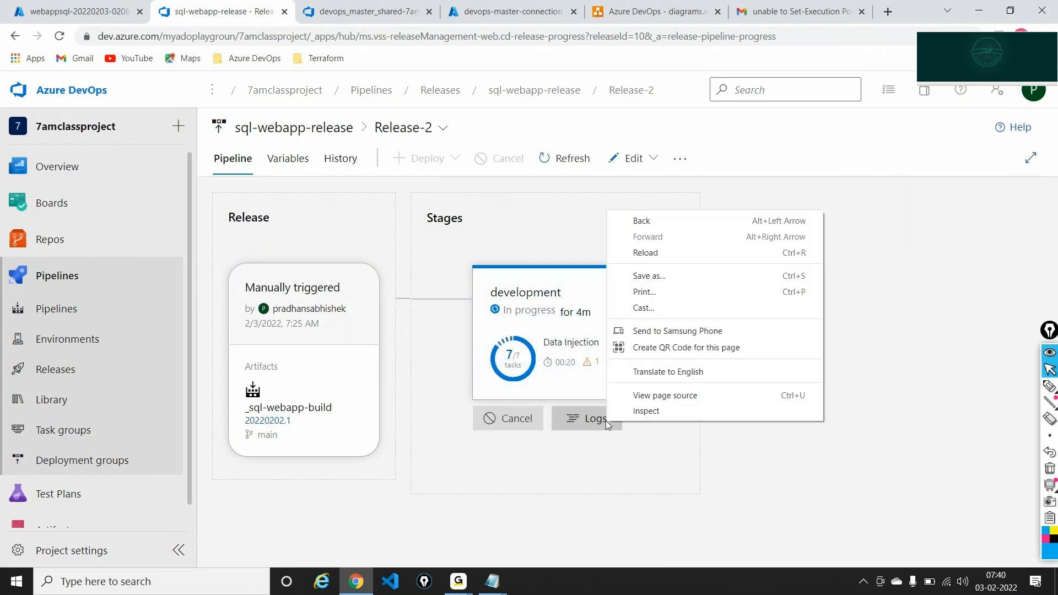
key("Escape")
left_click(596, 418)
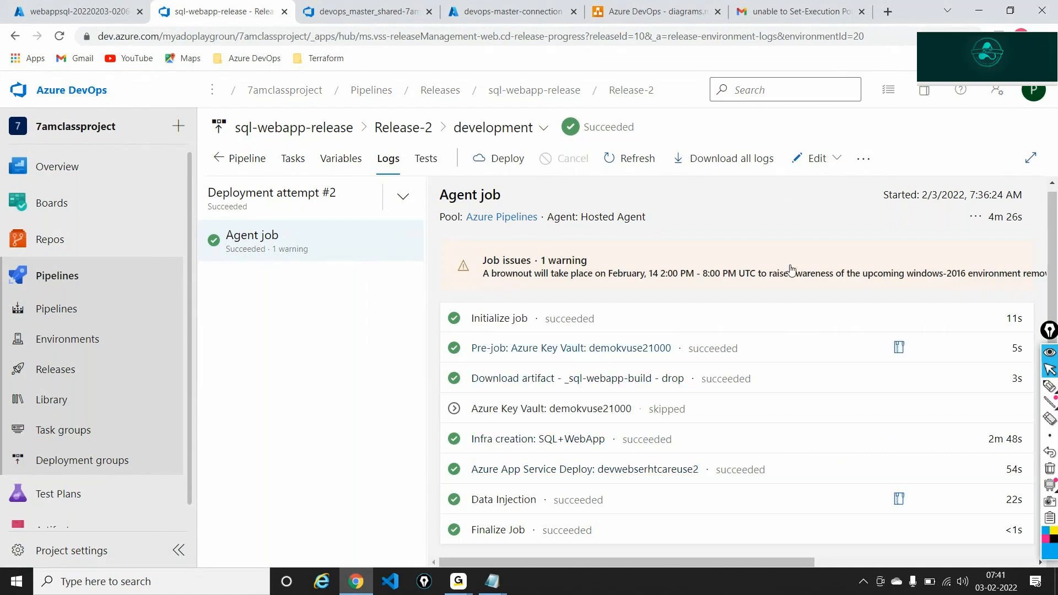
Step: Open the sql-webapp-release pipeline for editing and show the development stage's tasks
left_click(822, 159)
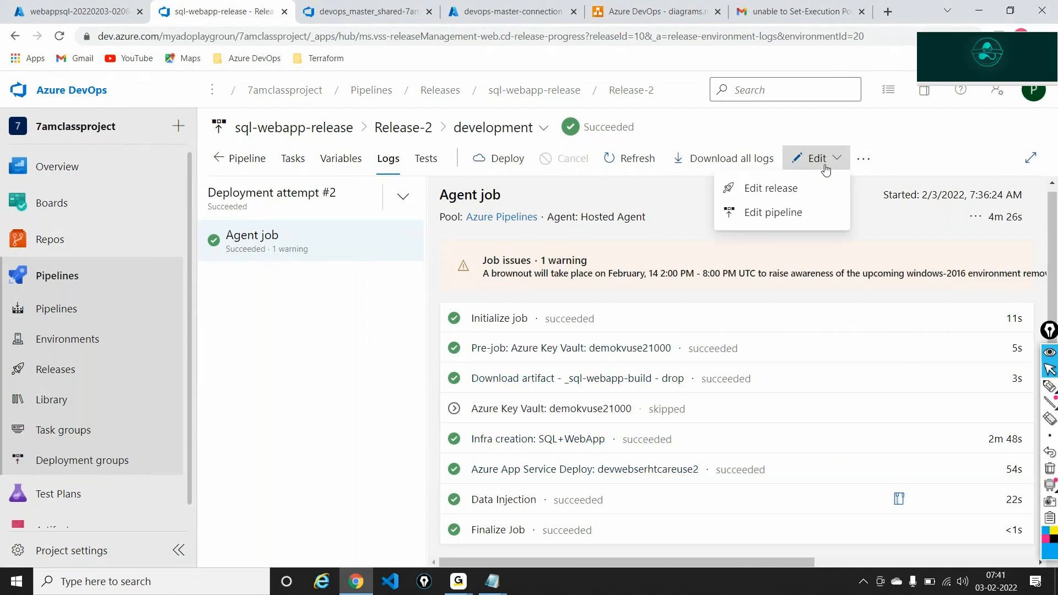
left_click(788, 213)
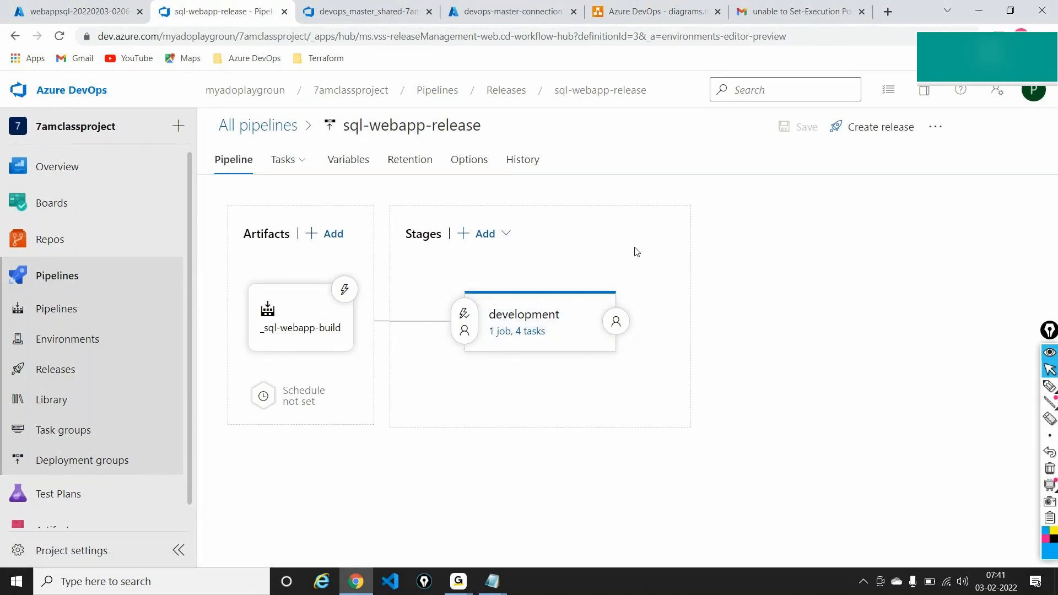
left_click(539, 333)
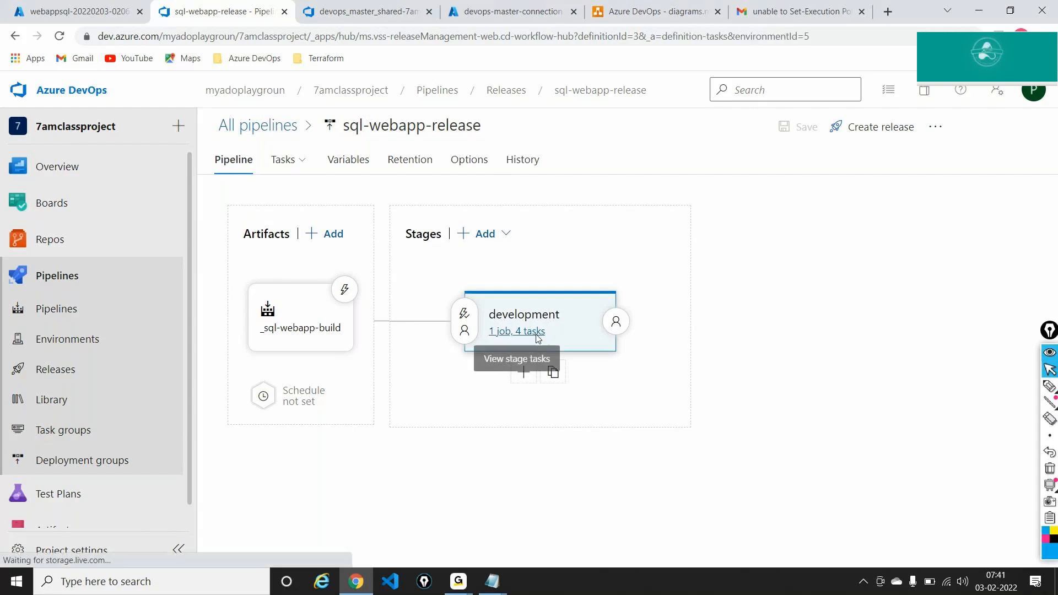
Step: Create a task group named sqlinfrataskgroup from the Azure Key Vault, Infra creation, Azure App Service Deploy and Data Injection tasks
left_click(344, 288)
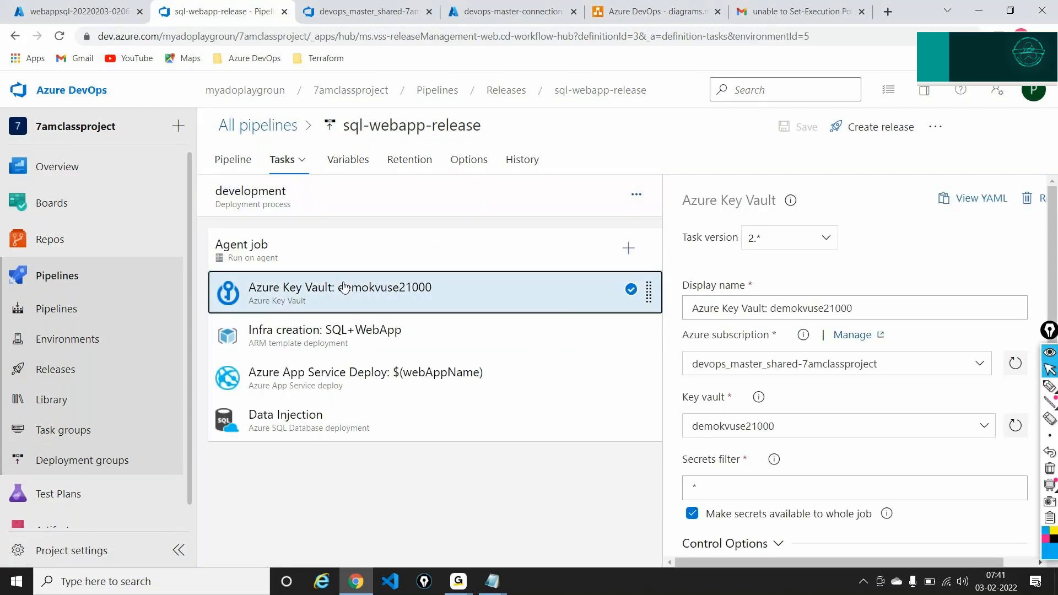
key("shift+Down")
key("shift+Down")
key("shift+Down")
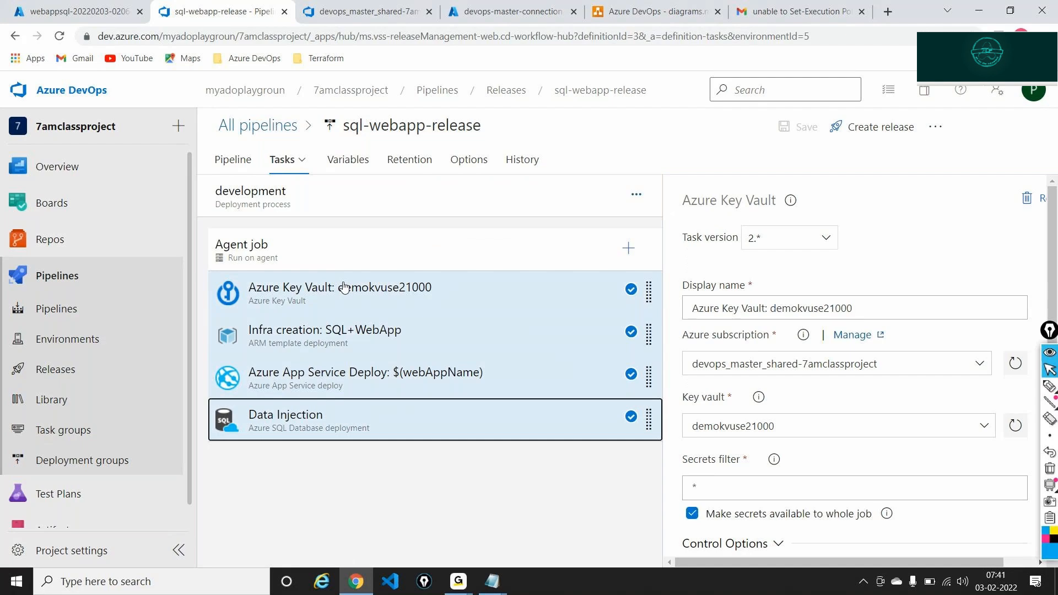
right_click(345, 287)
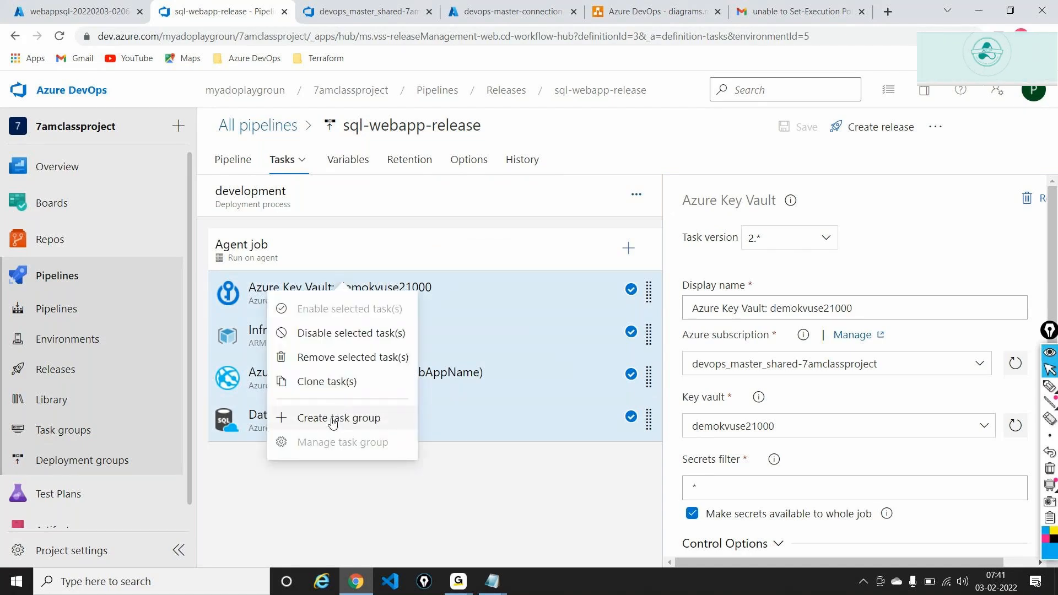
left_click(333, 420)
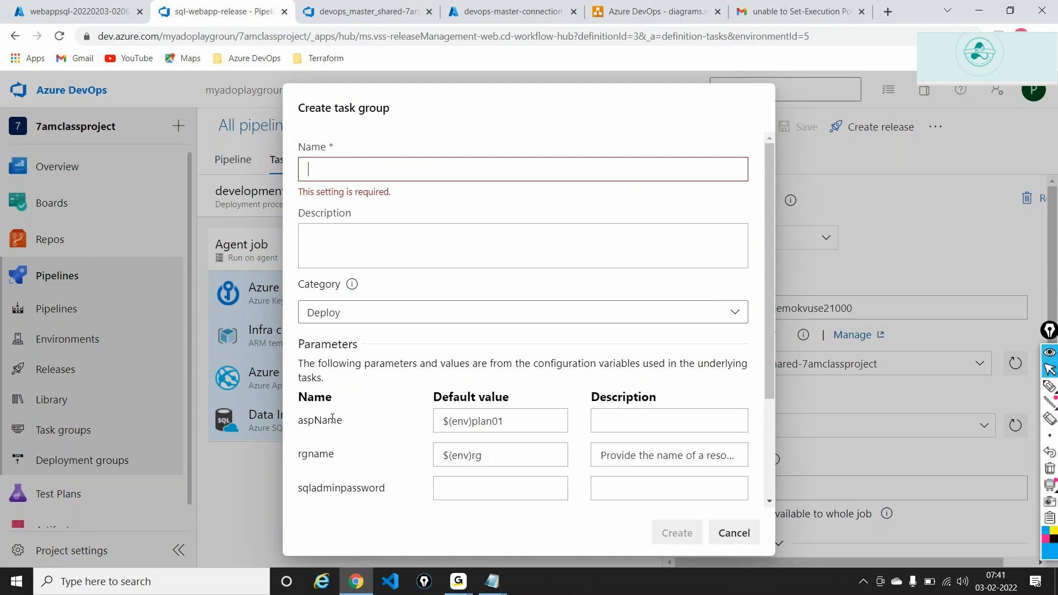
type("sqlinfrat")
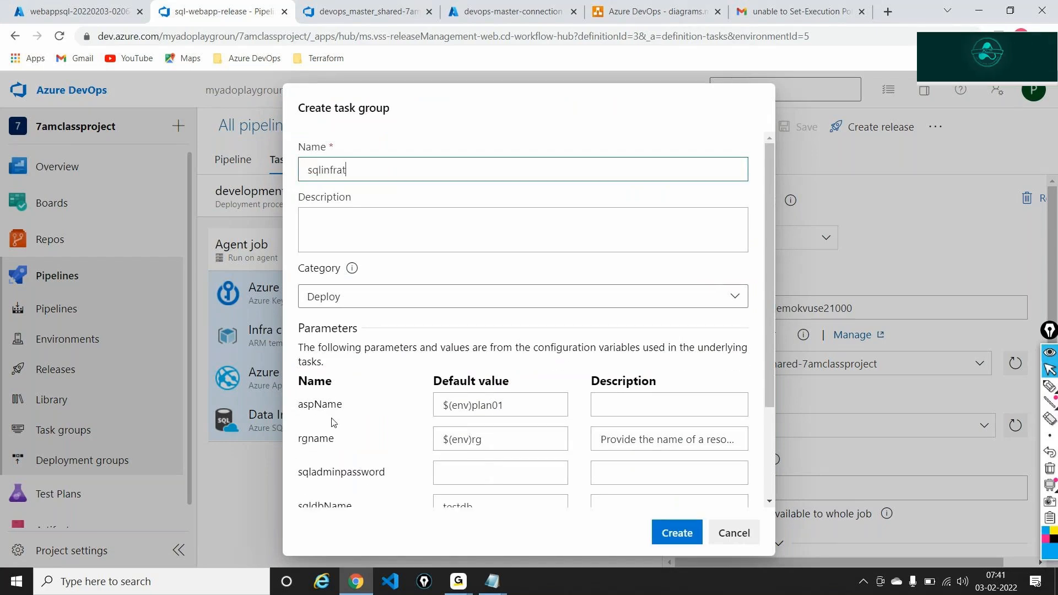
type("askgroup")
scroll(399, 405, "down", 1)
scroll(399, 405, "down", 2)
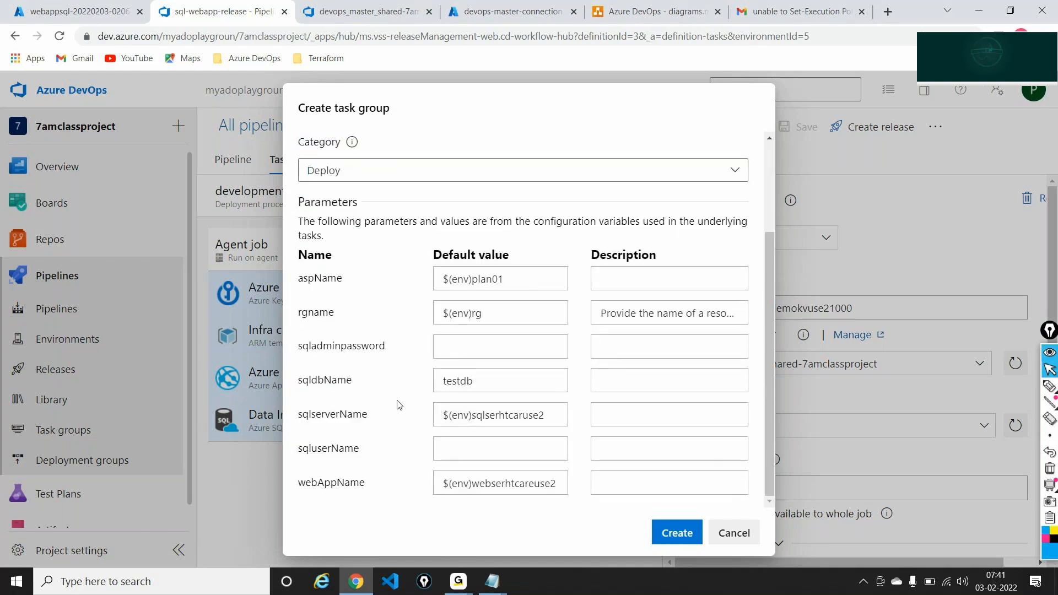
left_click(675, 532)
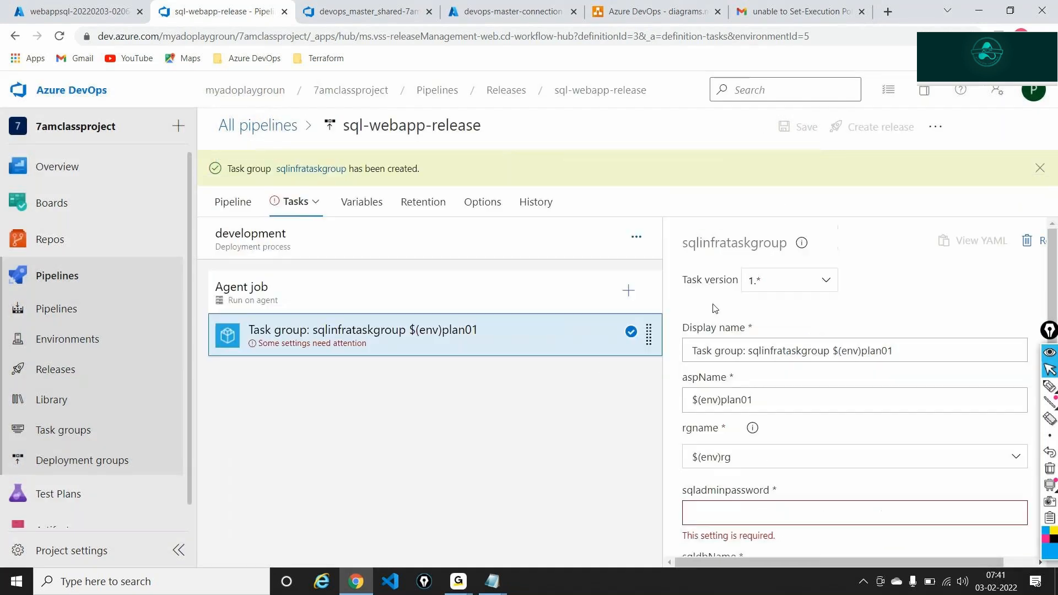
Step: Review the sqlinfrataskgroup task's settings in the development stage and open the task group's management page in a separate tab
scroll(736, 250, "down", 3)
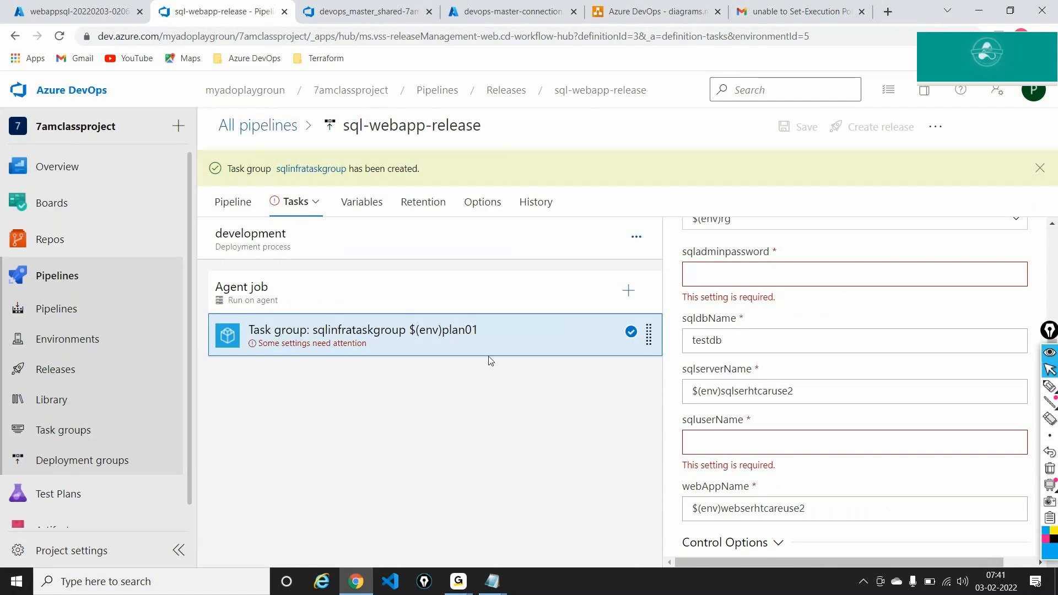
right_click(470, 339)
left_click(461, 495)
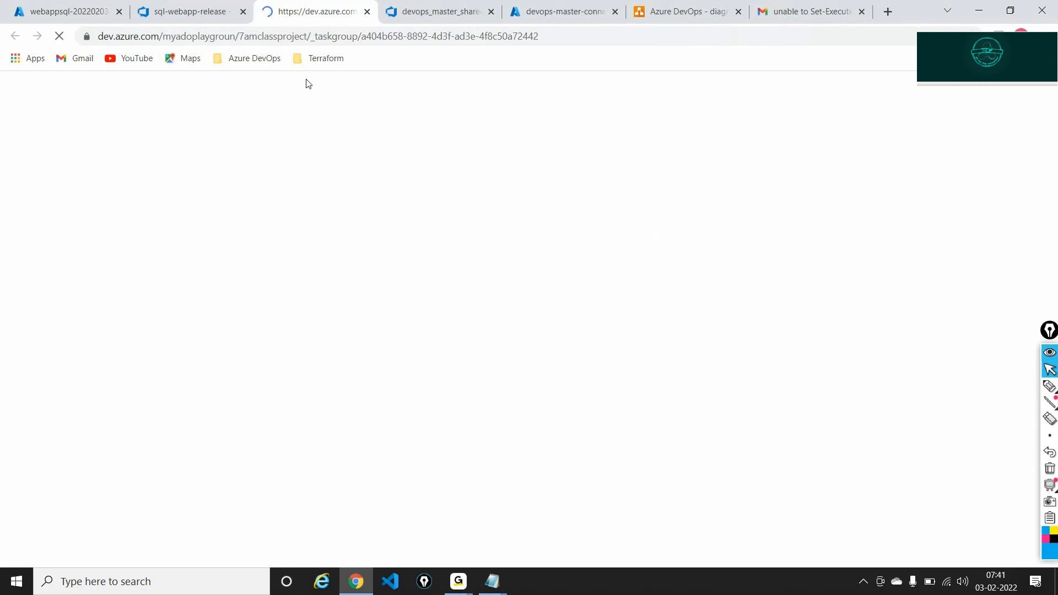
Step: Return to the sql-webapp-release pipeline and review the task group's required sqladminpassword and sqluserName settings
left_click(154, 7)
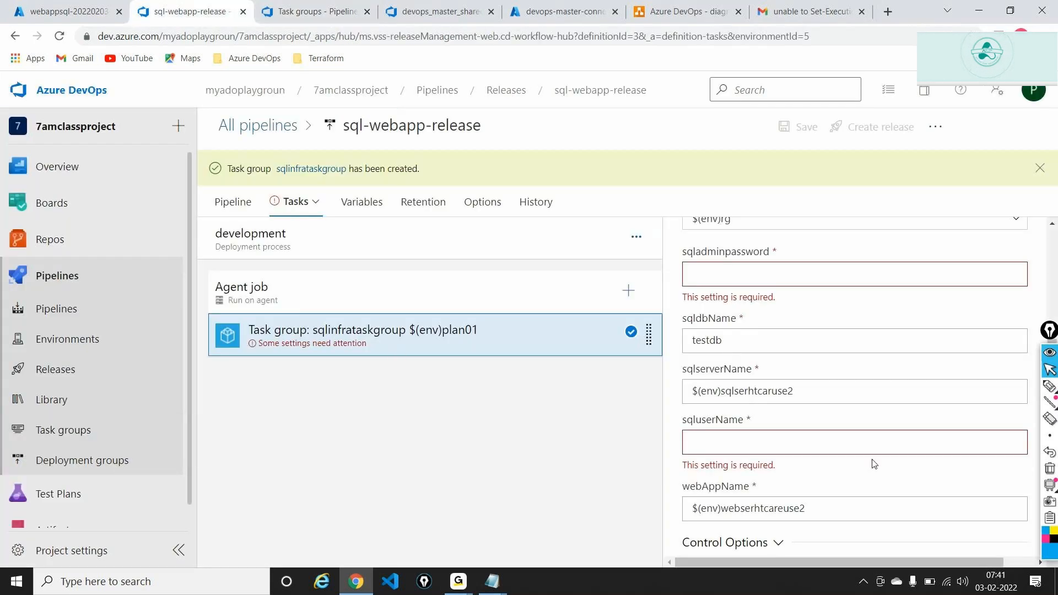
scroll(874, 464, "down", 2)
scroll(873, 464, "up", 3)
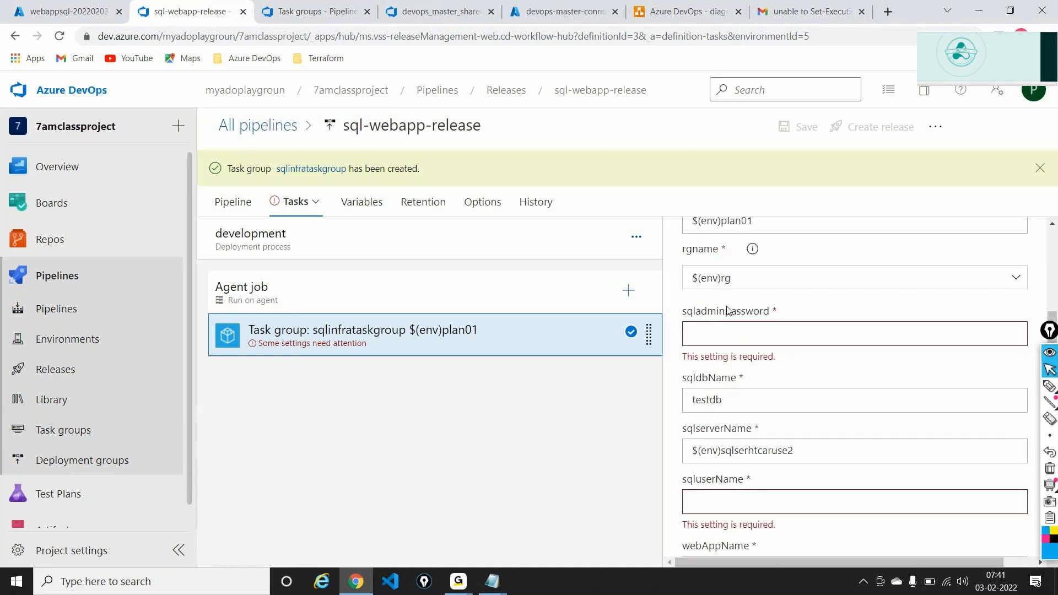
double_click(725, 310)
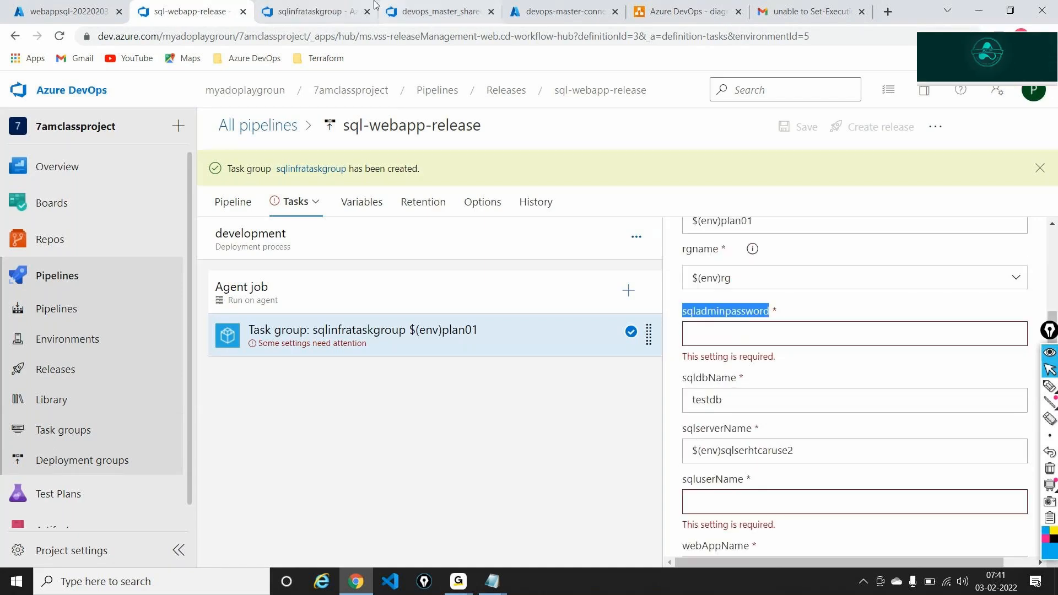
Step: In the sqlinfrataskgroup task group, set the sqladminpassword parameter's default value to the variable reference $(sqladminpassword)
left_click(330, 11)
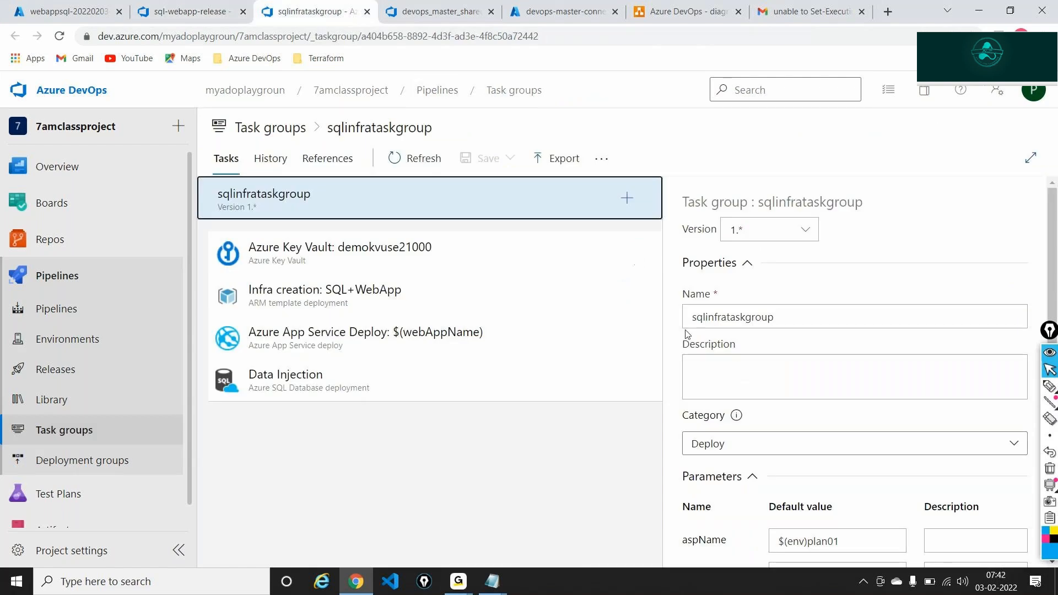
scroll(743, 317, "down", 4)
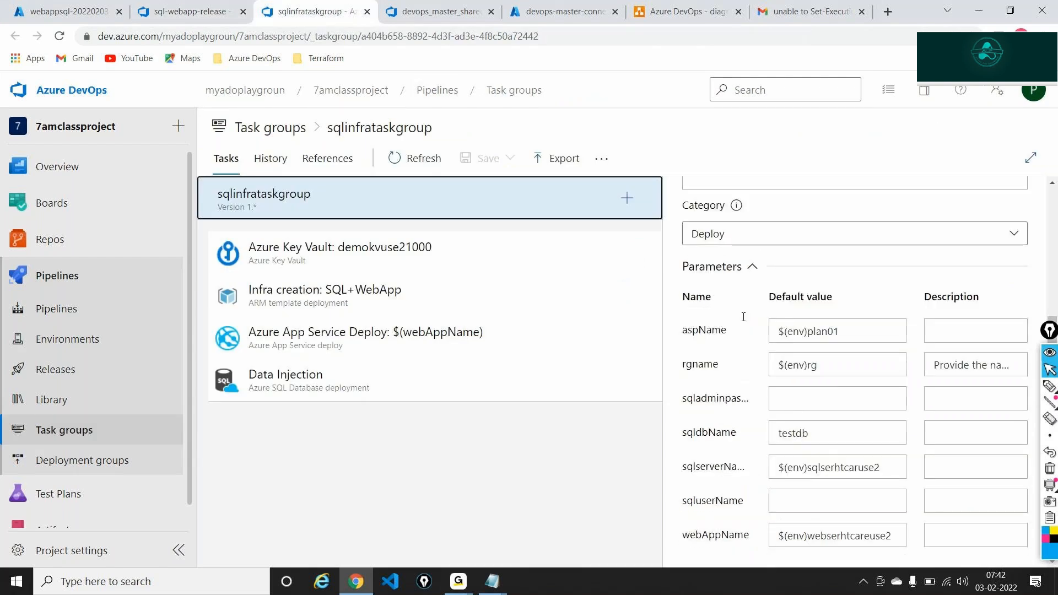
double_click(712, 399)
key("ctrl+c")
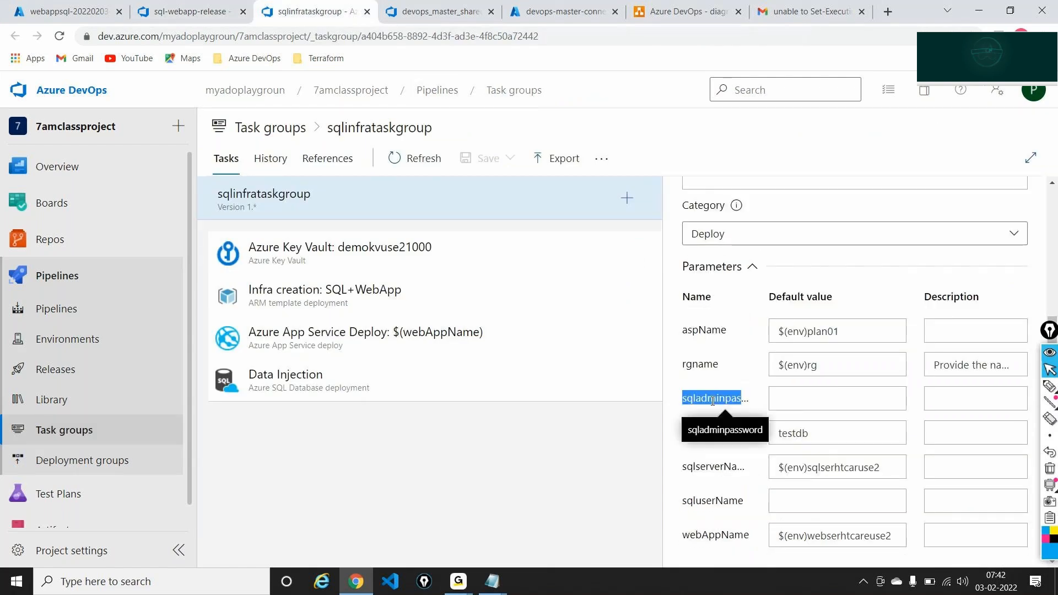
left_click(868, 402)
type("$(")
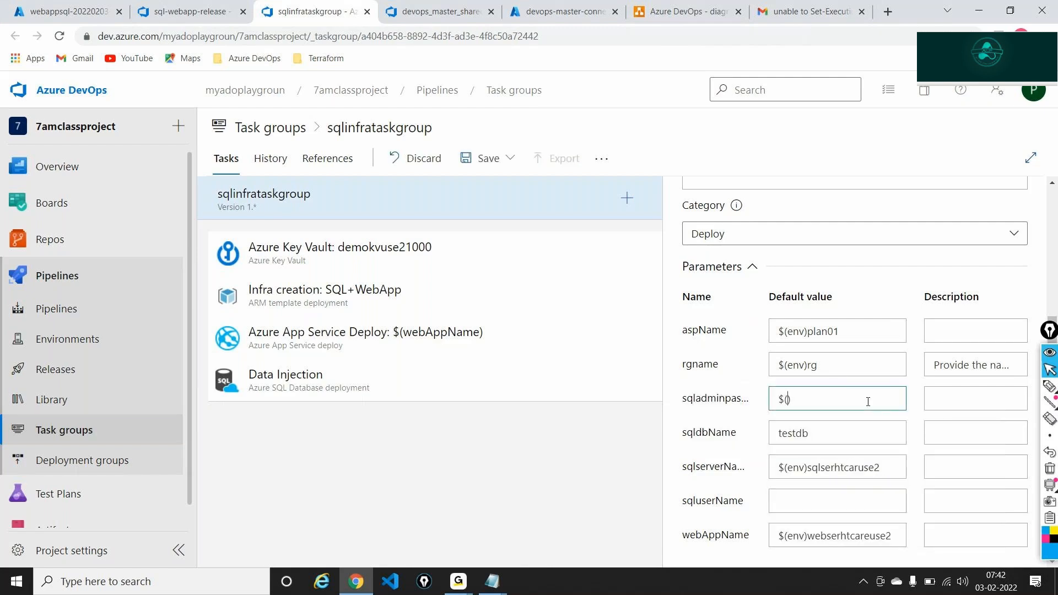
key("ctrl+v")
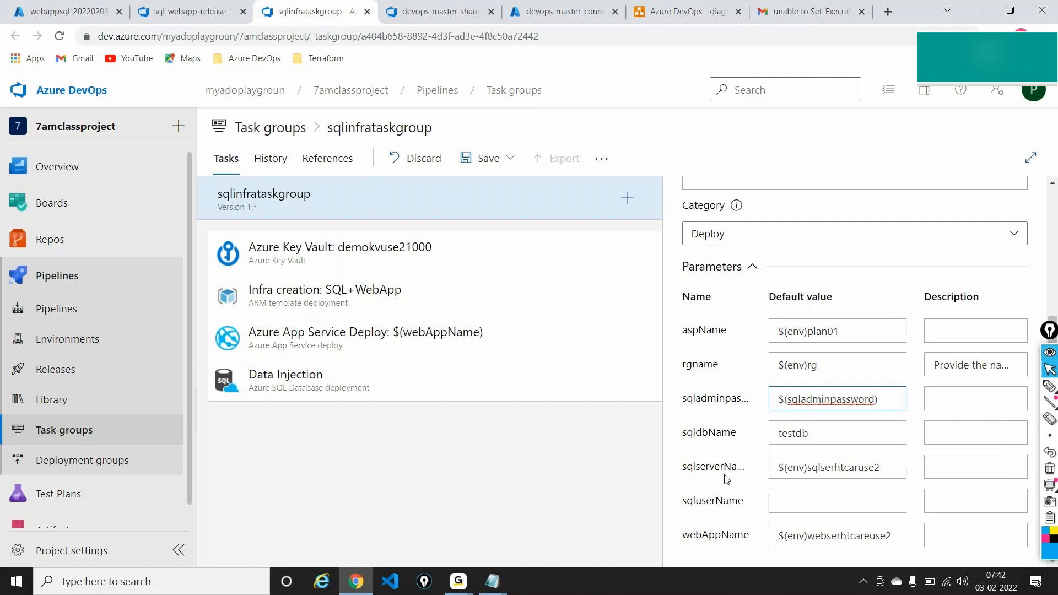
Step: Set the sqluserName parameter's default value to $(sqluserName) and save the task group
double_click(719, 497)
key("ctrl+c")
left_click(778, 504)
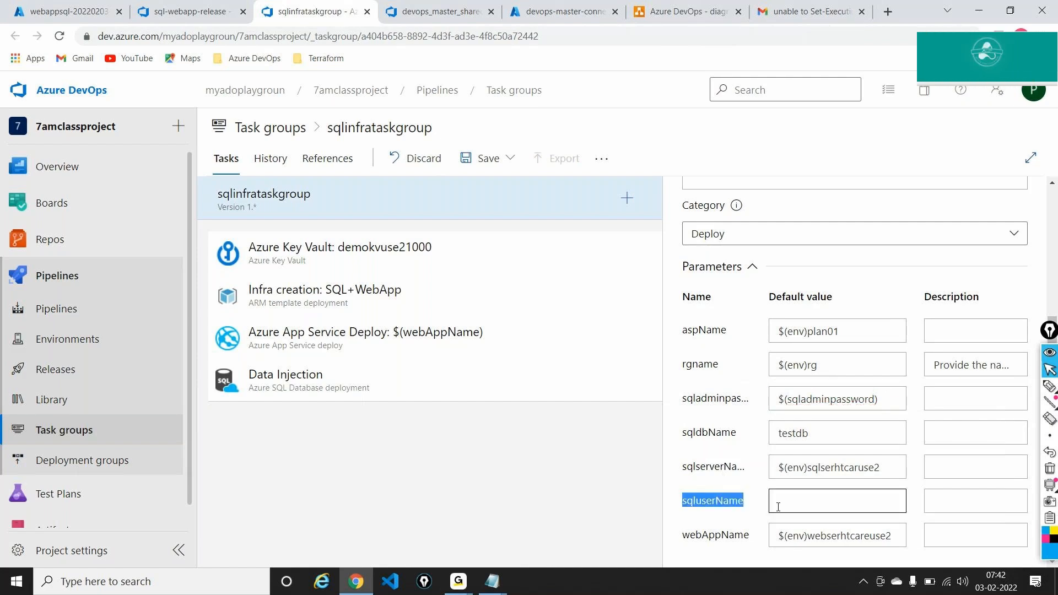
left_click(781, 506)
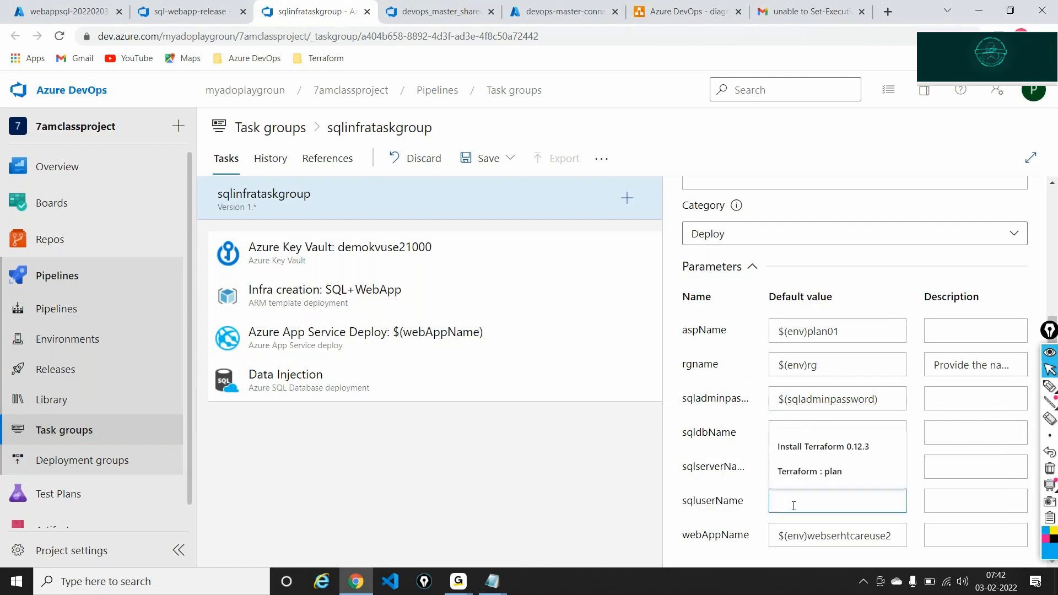
type("$()")
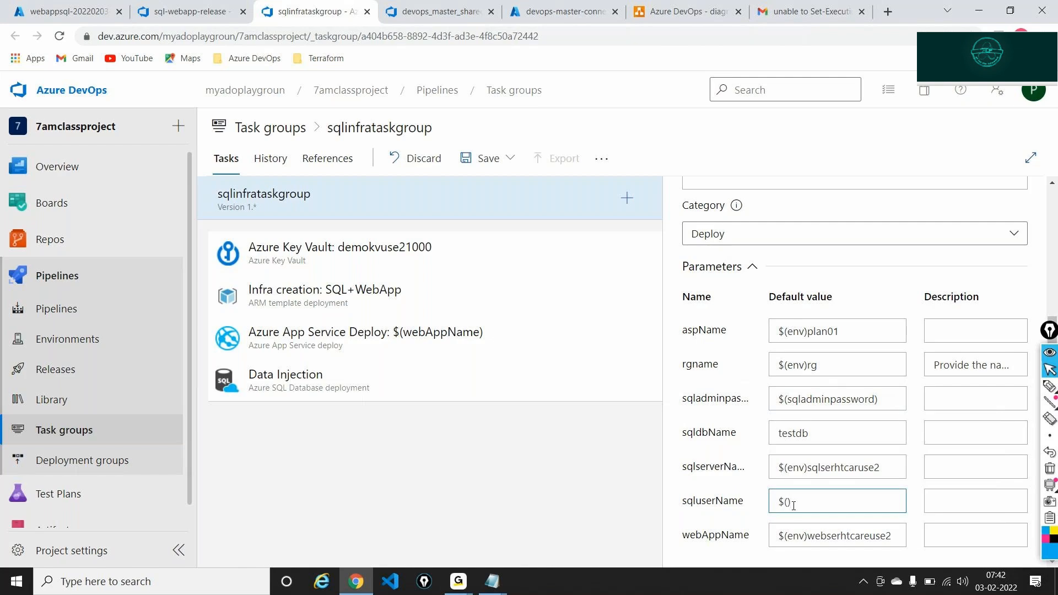
key("ctrl+v")
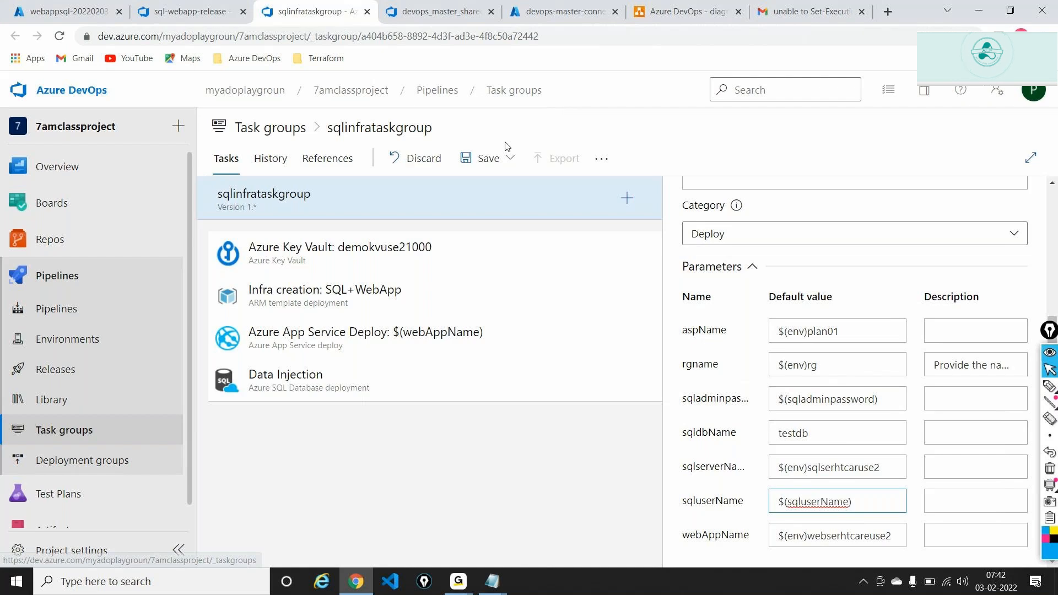
left_click(510, 158)
left_click(486, 189)
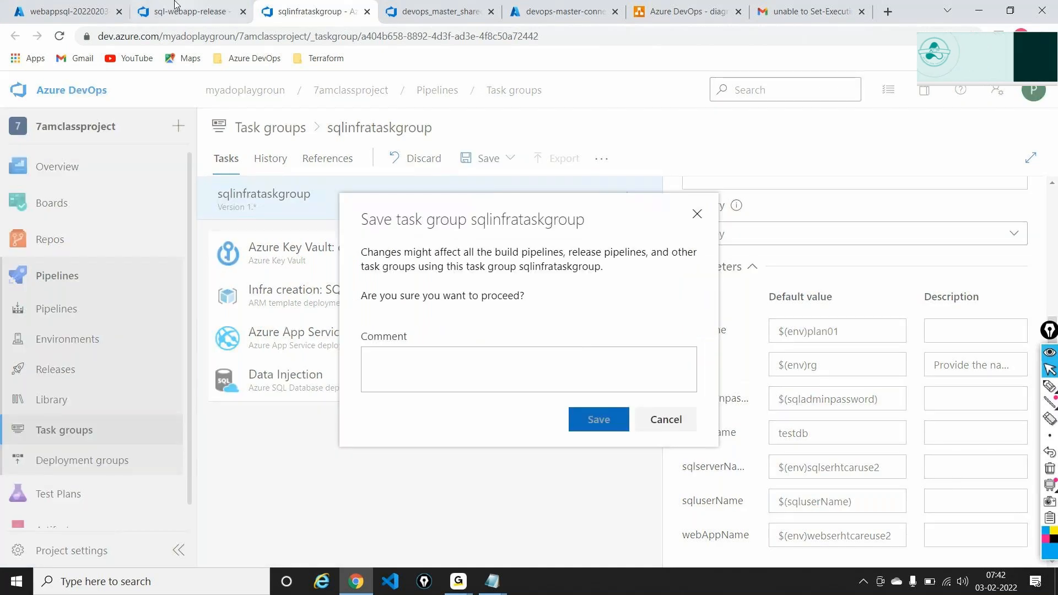
key("Return")
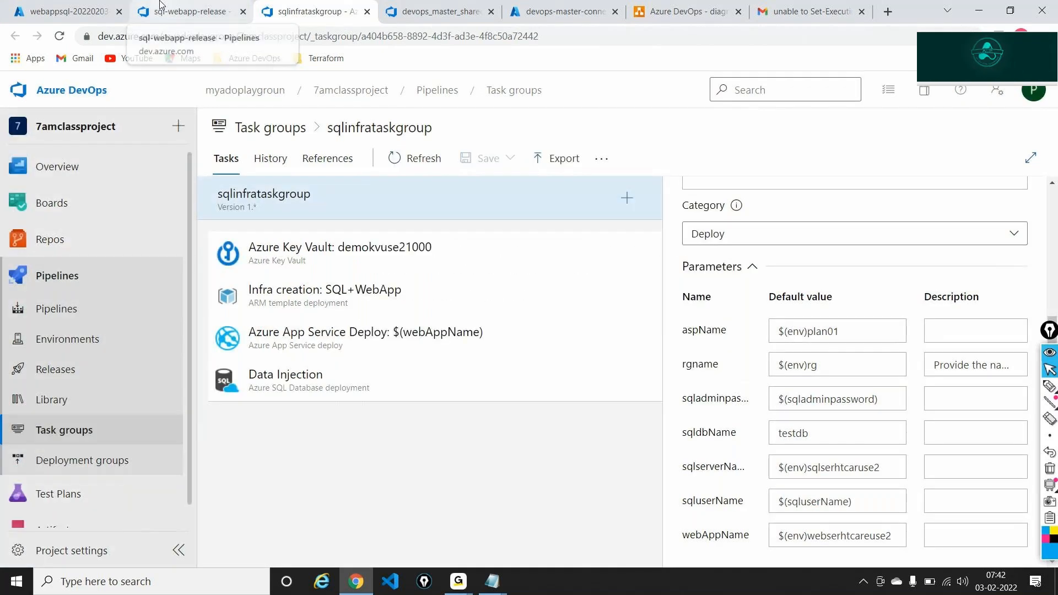
Step: Return to the sql-webapp-release pipeline editor and reload it, discarding its unsaved changes
left_click(176, 13)
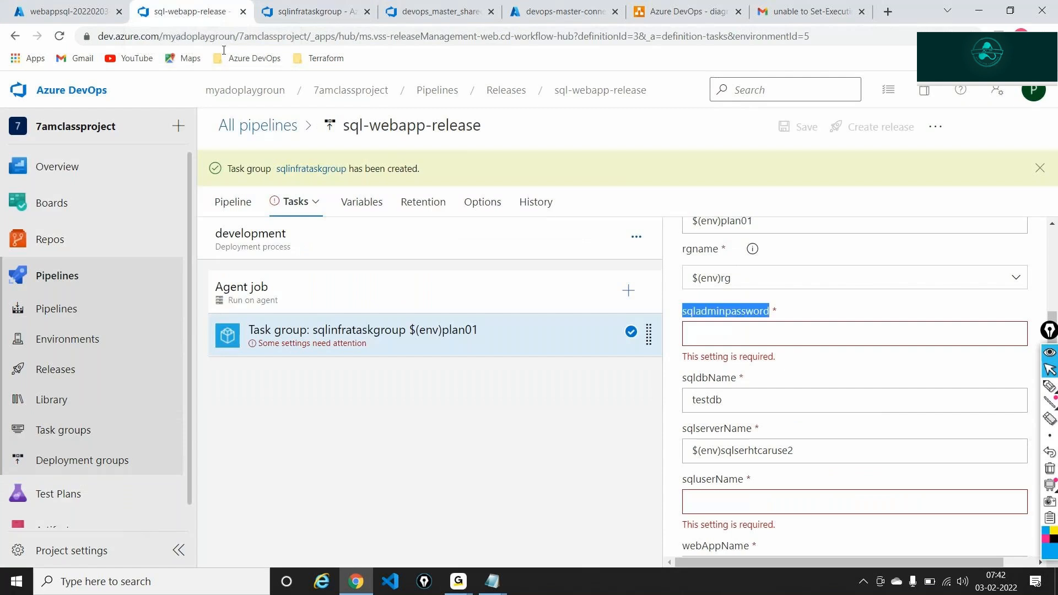
left_click(60, 36)
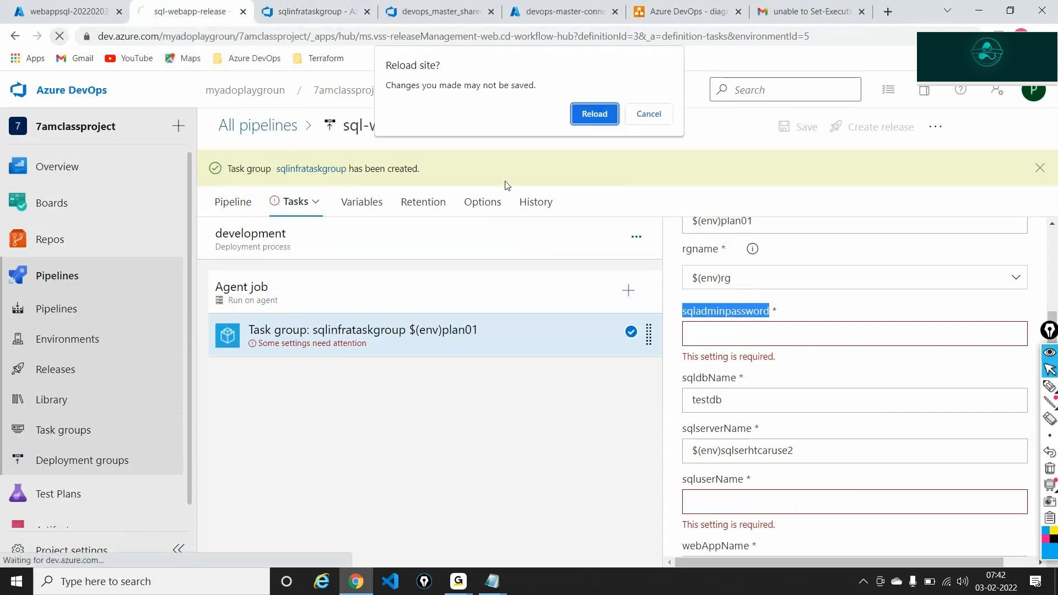
key("Return")
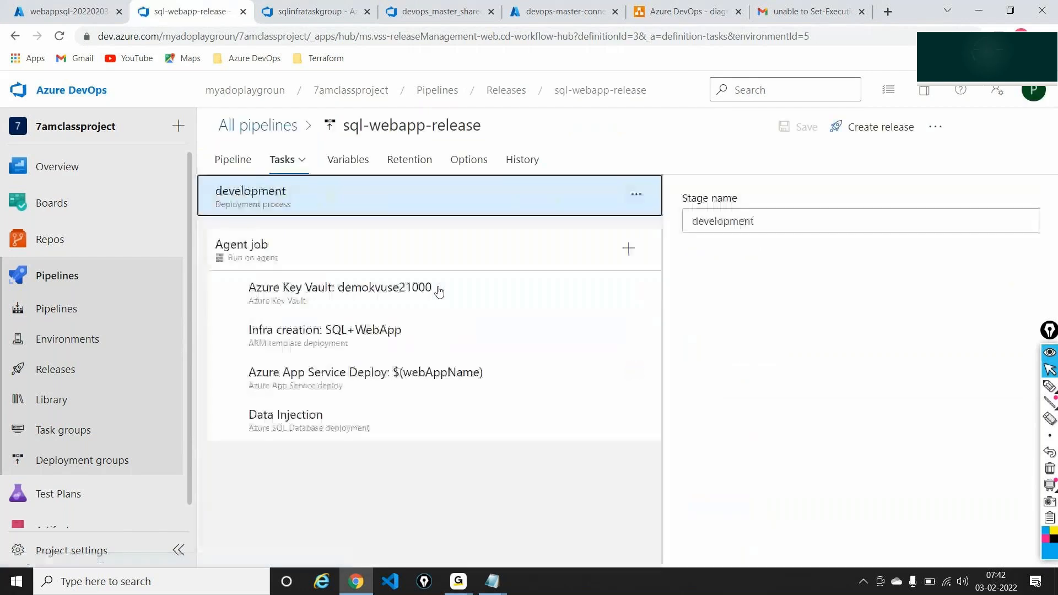
Step: Add the sqlinfrataskgroup task group to the development stage's agent job and place it above the Azure Key Vault task
left_click(629, 248)
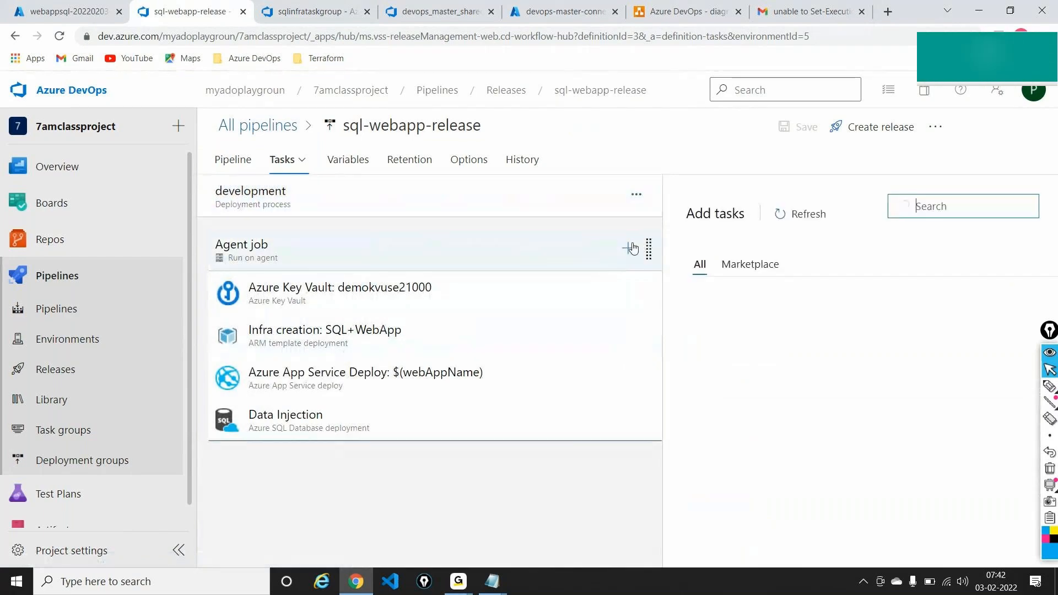
left_click(306, 5)
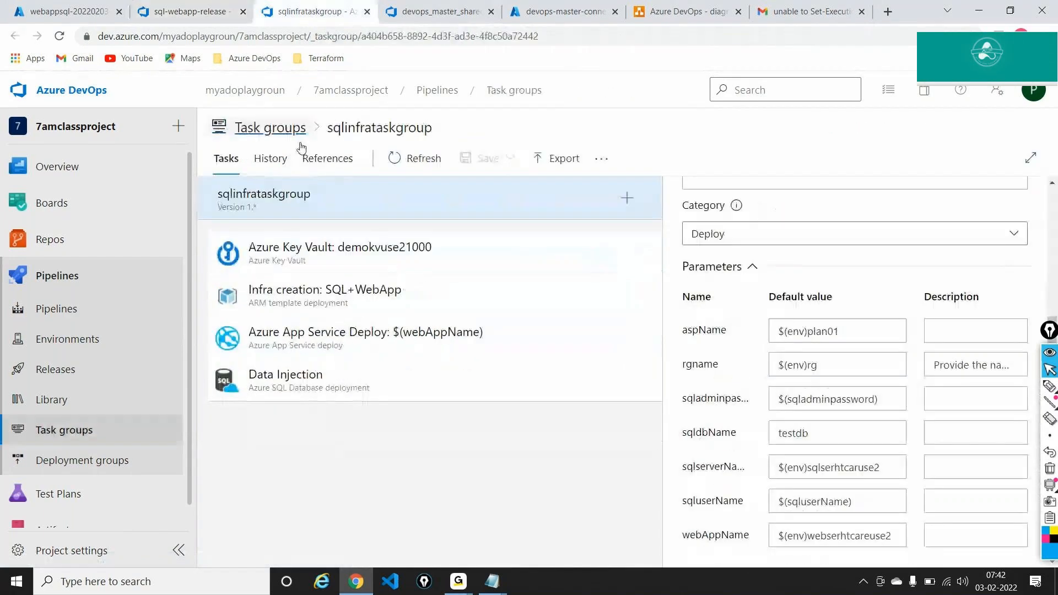
double_click(353, 129)
key("ctrl+c")
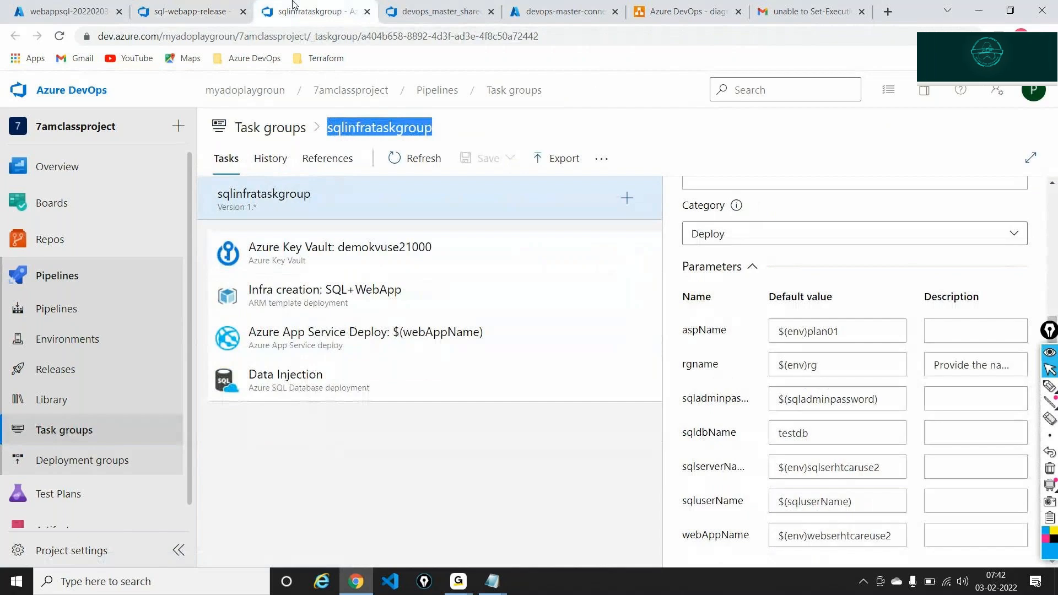
left_click(213, 7)
key("ctrl+v")
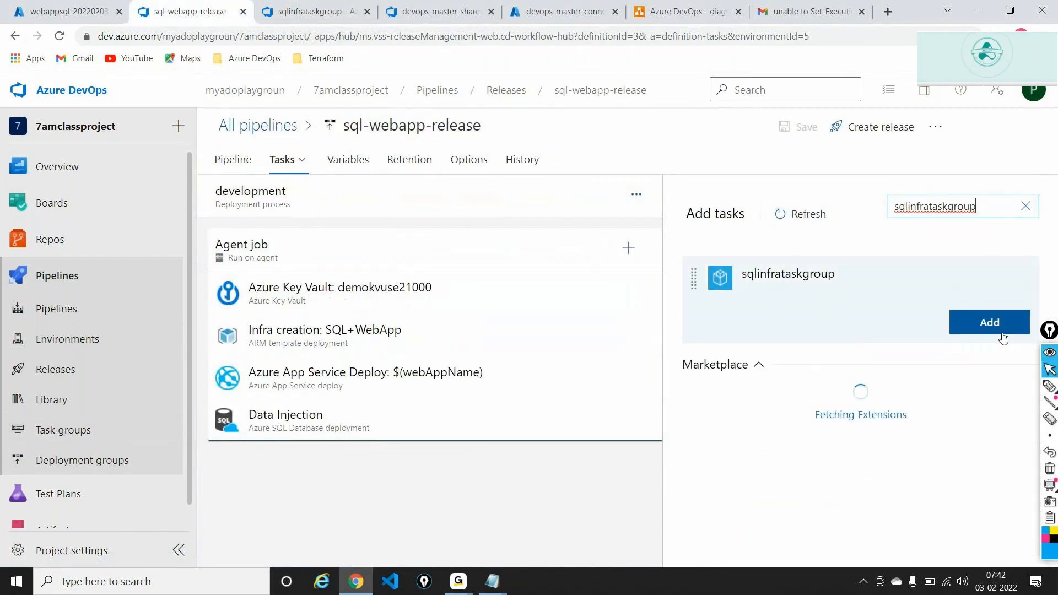
left_click(990, 322)
left_click_drag(397, 458, 395, 284)
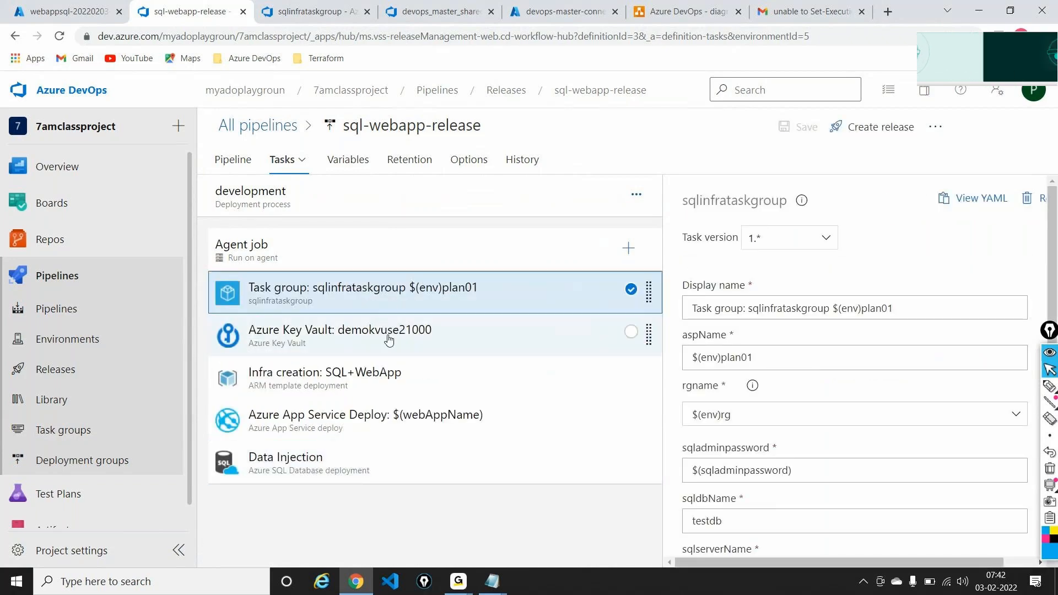
Step: Remove the Azure Key Vault, Infra creation, Azure App Service Deploy and Data Injection tasks, and review the task group's parameter values
left_click(389, 339)
key("shift+Down")
key("shift+Down")
key("shift+Down")
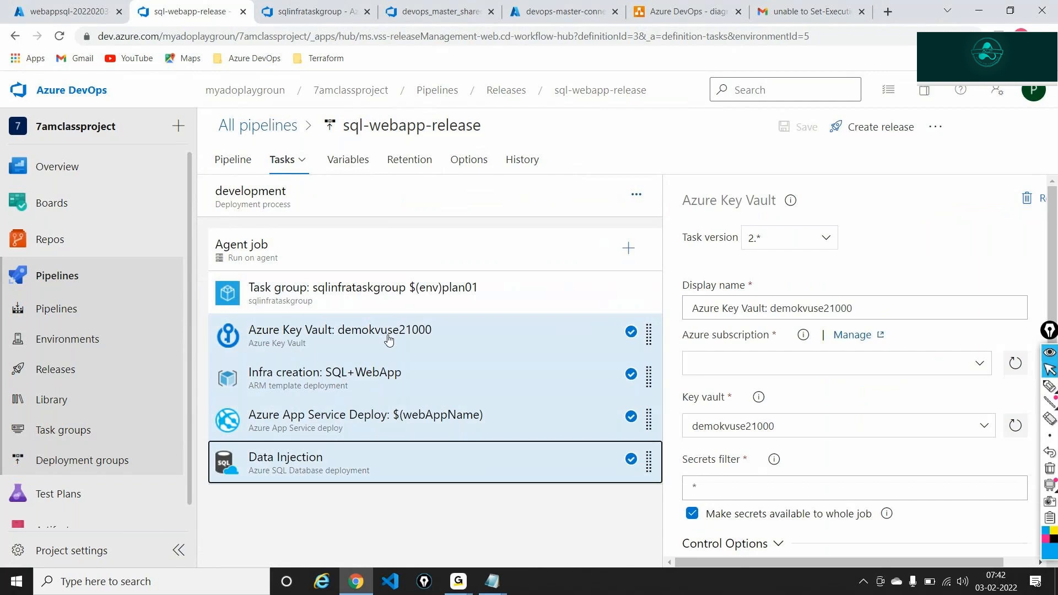
right_click(389, 339)
left_click(394, 410)
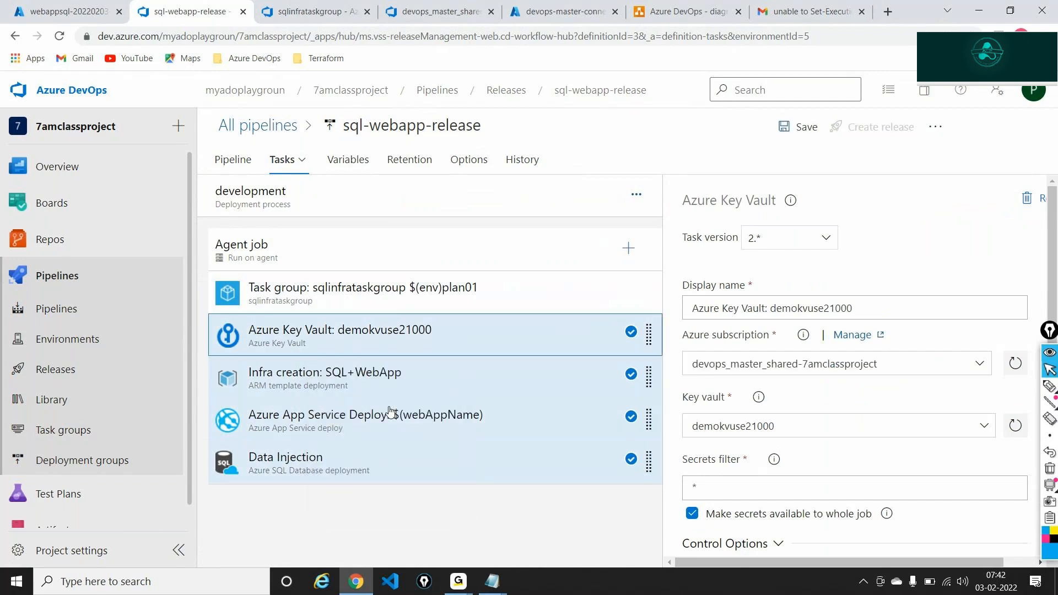
left_click(436, 299)
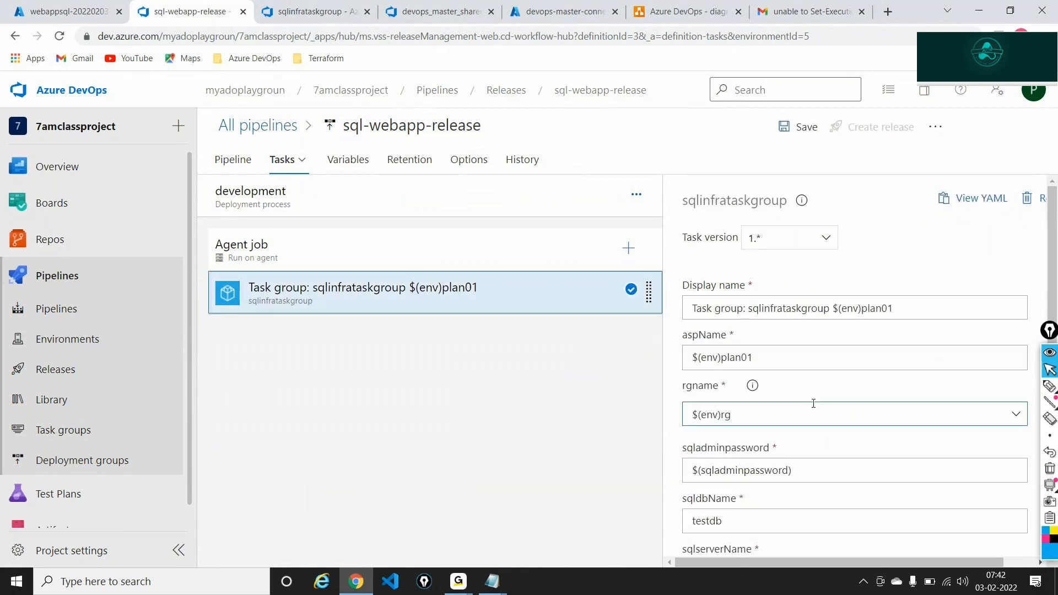
scroll(814, 403, "down", 3)
scroll(813, 403, "down", 1)
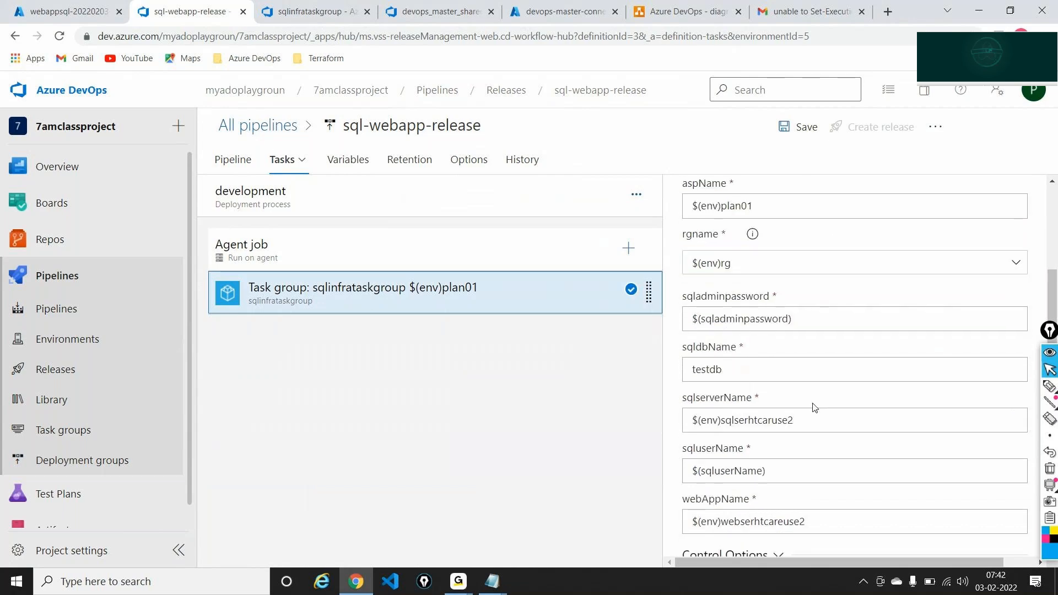
scroll(814, 407, "down", 2)
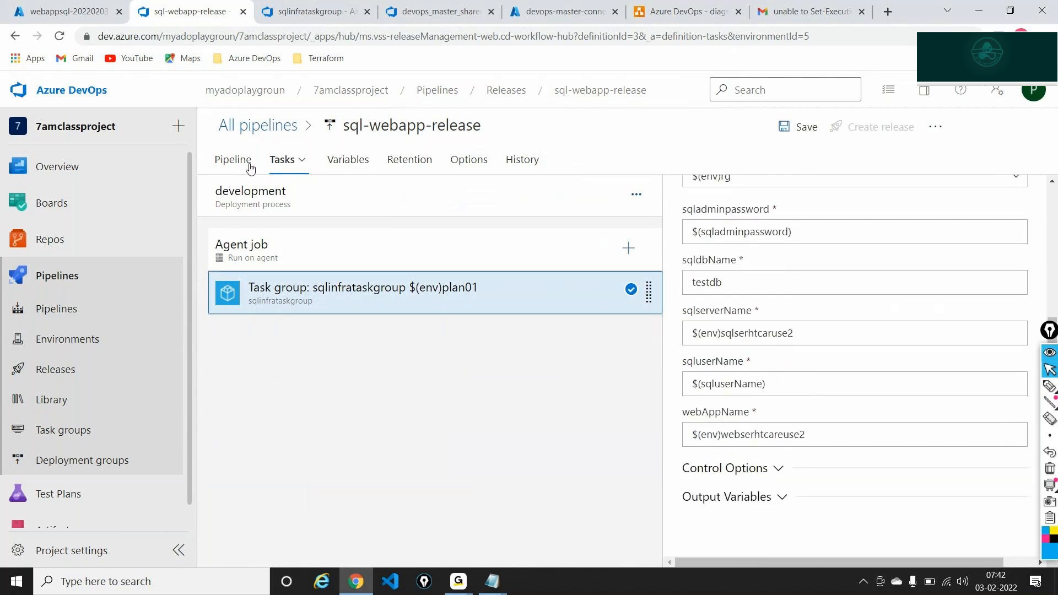
Step: Clone the development stage in the release pipeline and name the copy Qa
left_click(246, 163)
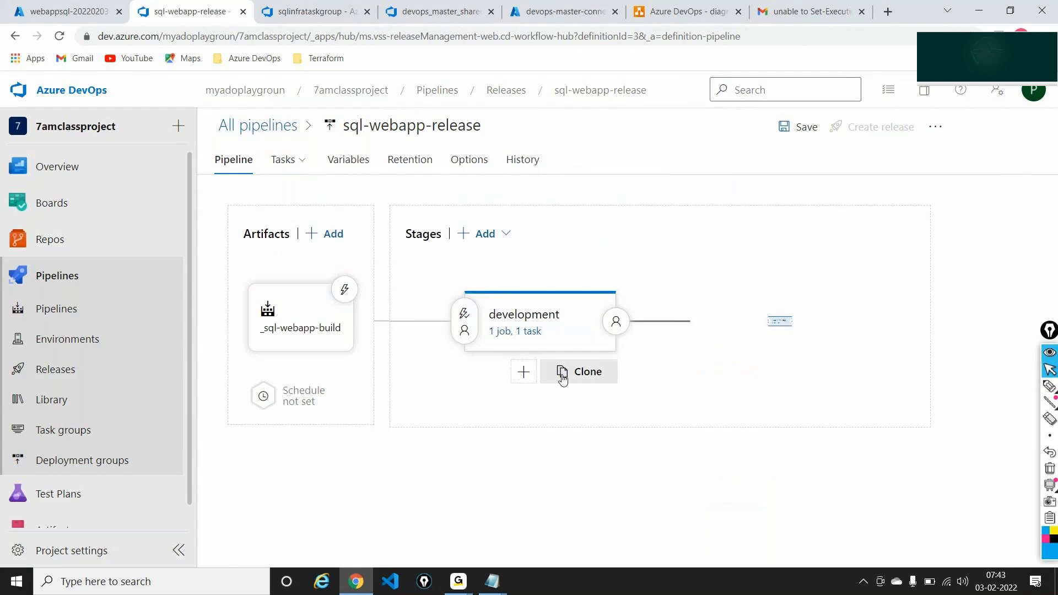
left_click(562, 377)
left_click(774, 329)
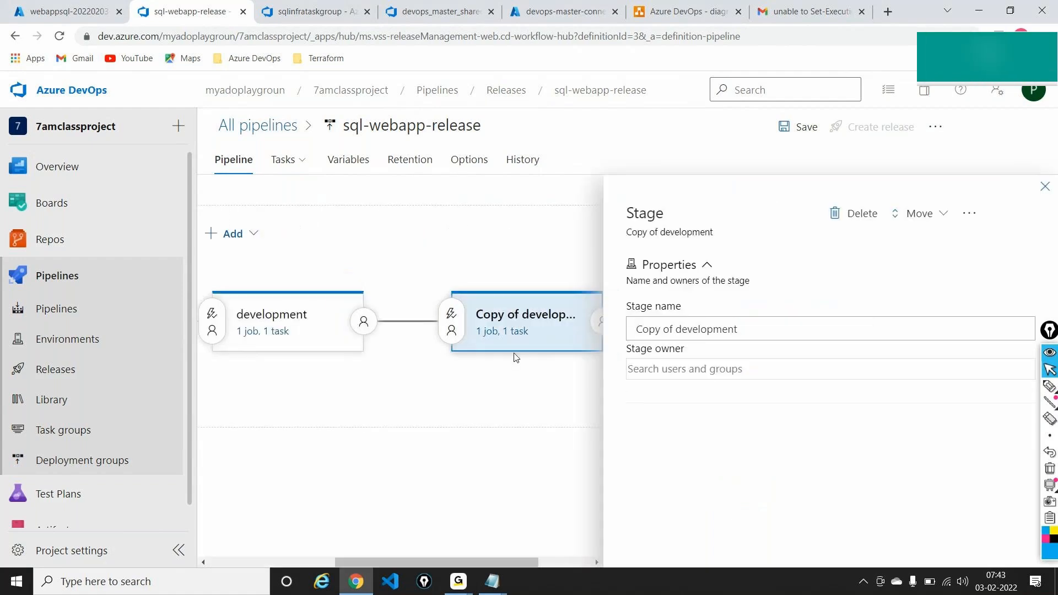
triple_click(732, 331)
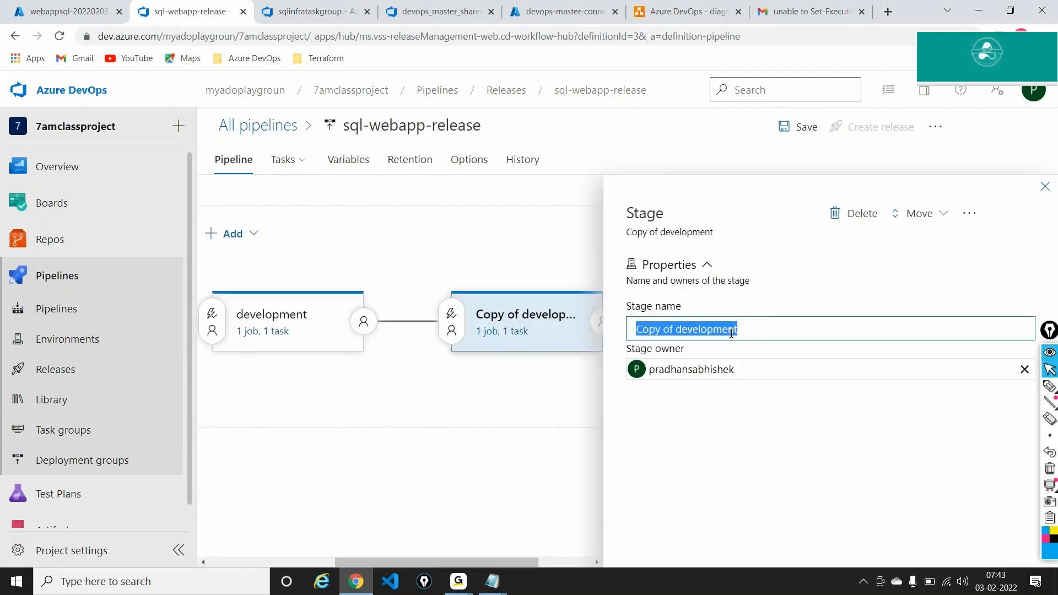
type("Qa")
left_click(1045, 187)
Step: Clone the Qa stage and name the copy prod
mouse_move(839, 372)
left_click(792, 372)
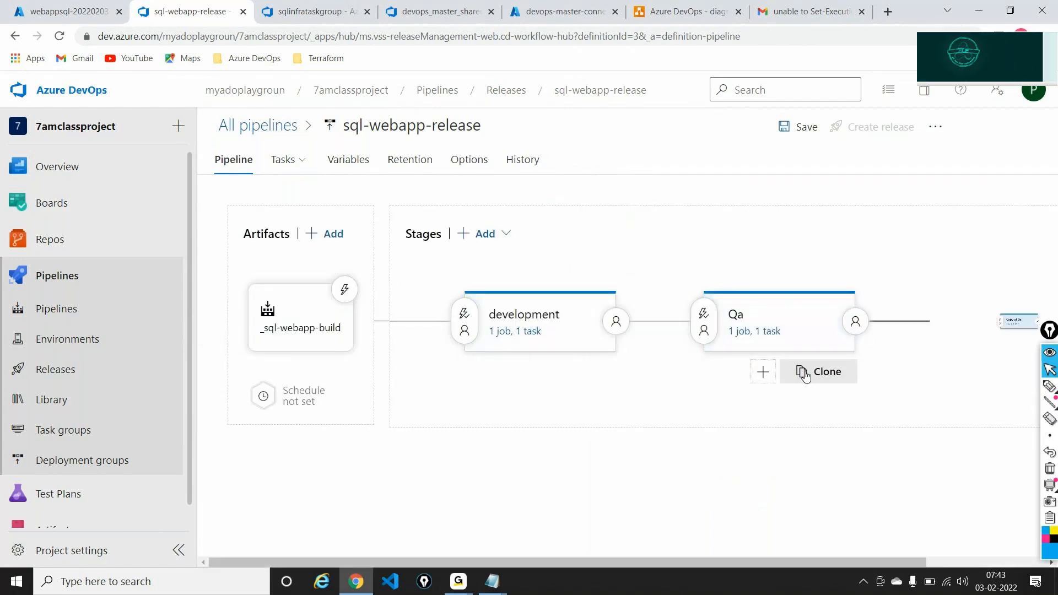
left_click(839, 309)
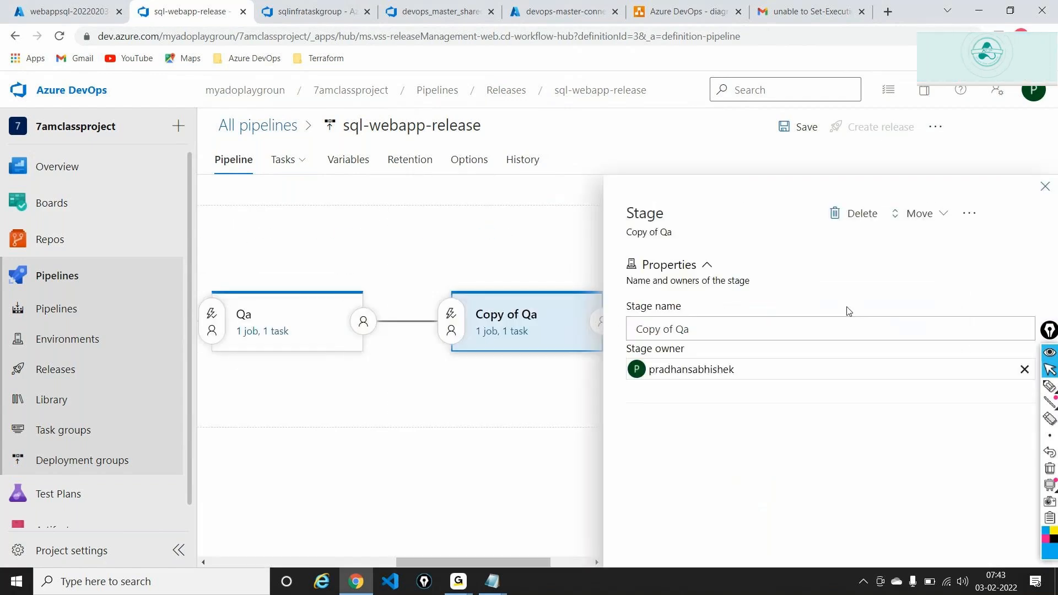
left_click(816, 330)
key("ctrl+shift+Left")
key("shift+Home")
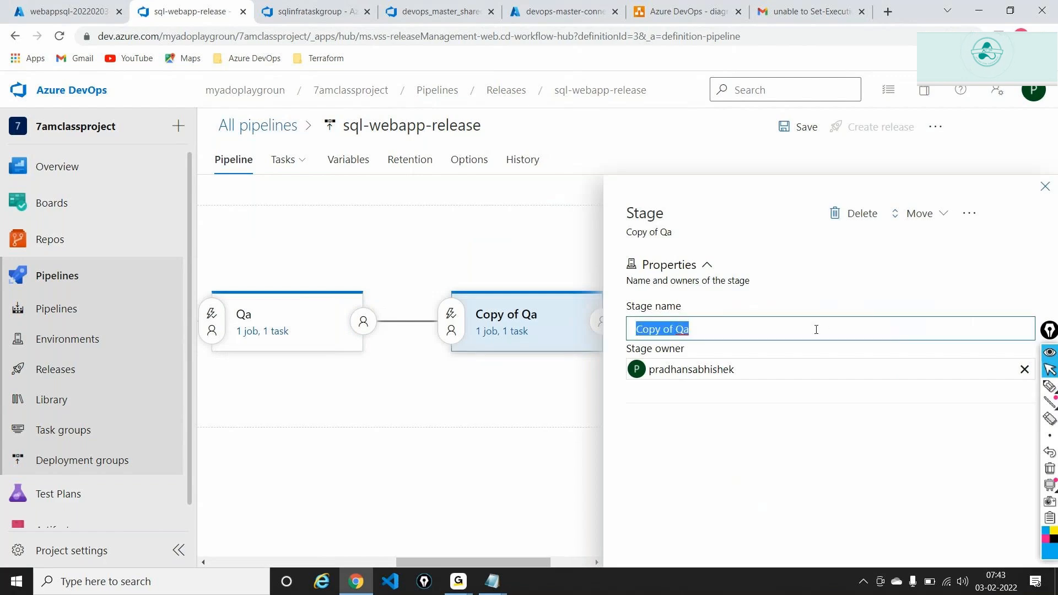
type("prod")
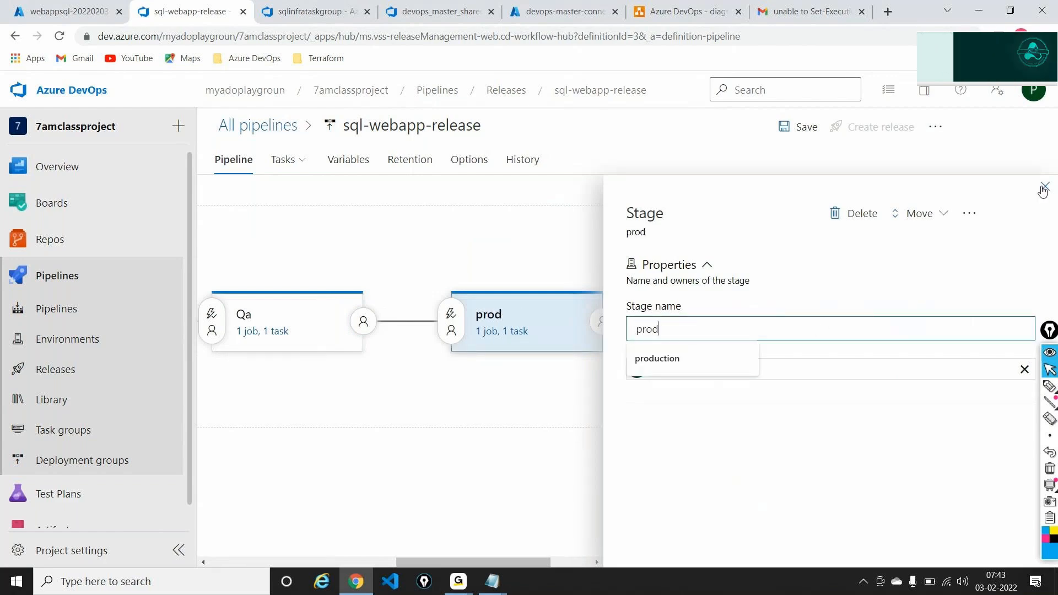
left_click(1045, 187)
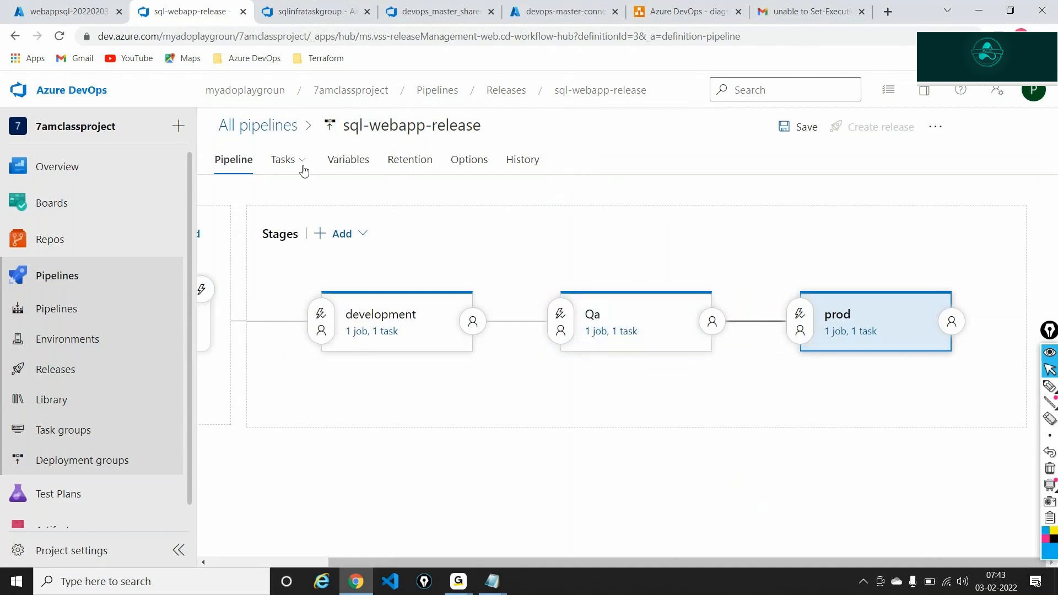
Step: Set the env variable to qa for the Qa scope and prod for the prod scope, and save the release pipeline
left_click(329, 161)
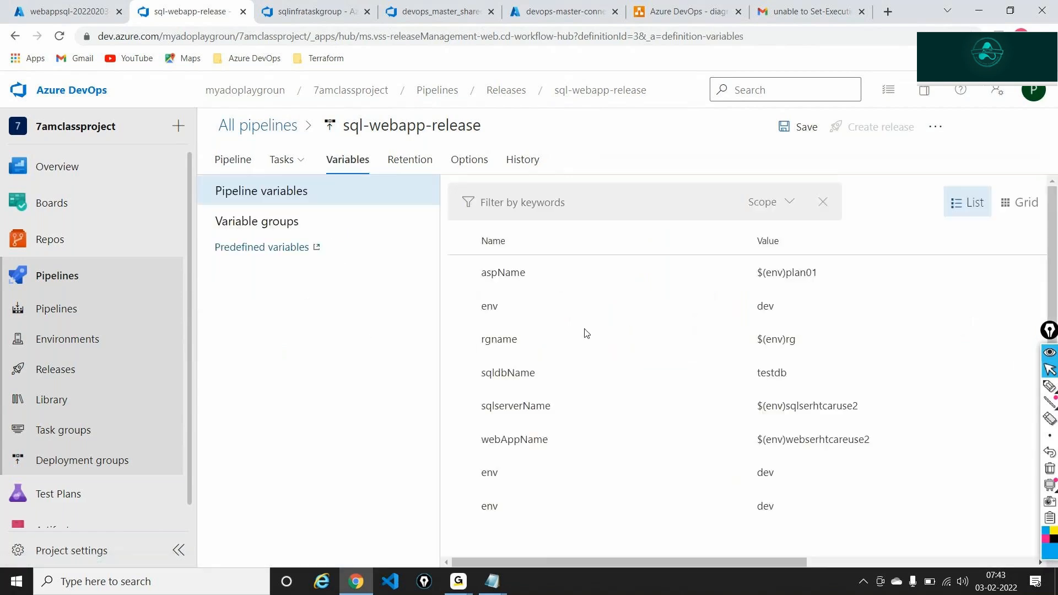
scroll(659, 448, "right", 5)
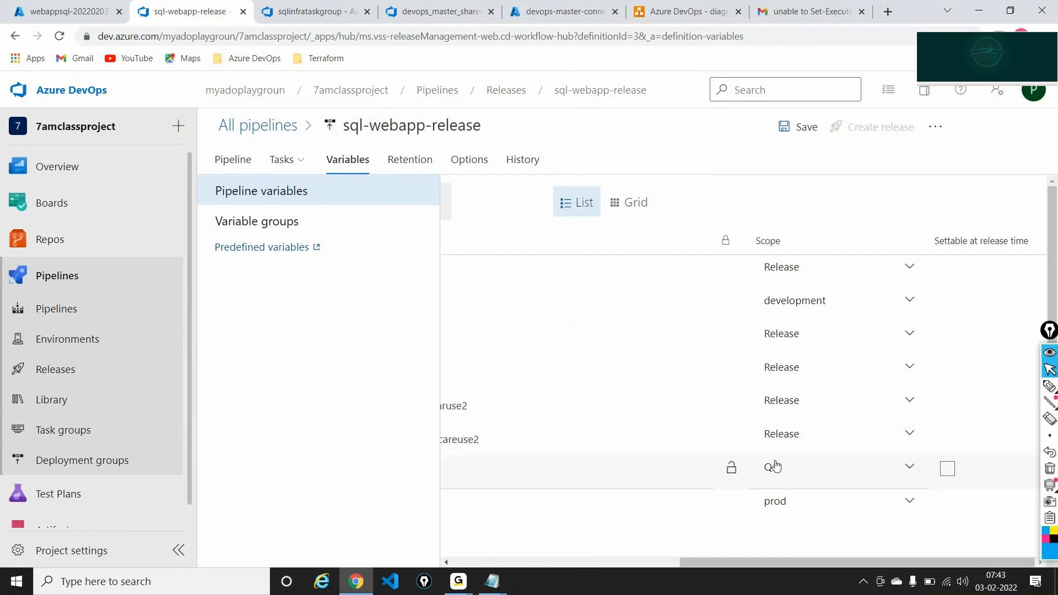
scroll(779, 466, "left", 5)
left_click(778, 467)
type("qa")
left_click(748, 509)
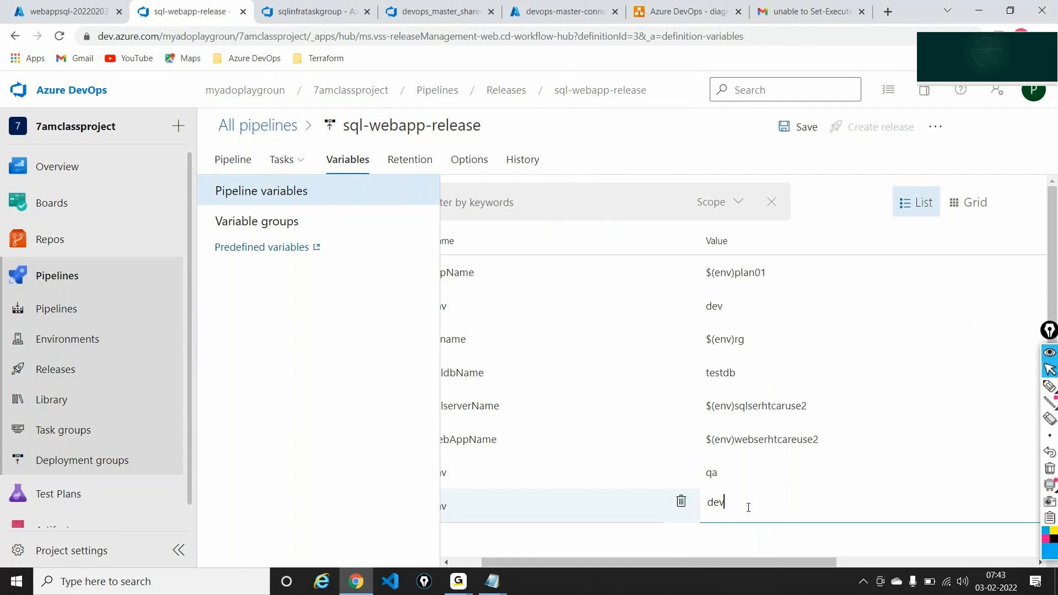
type("prod")
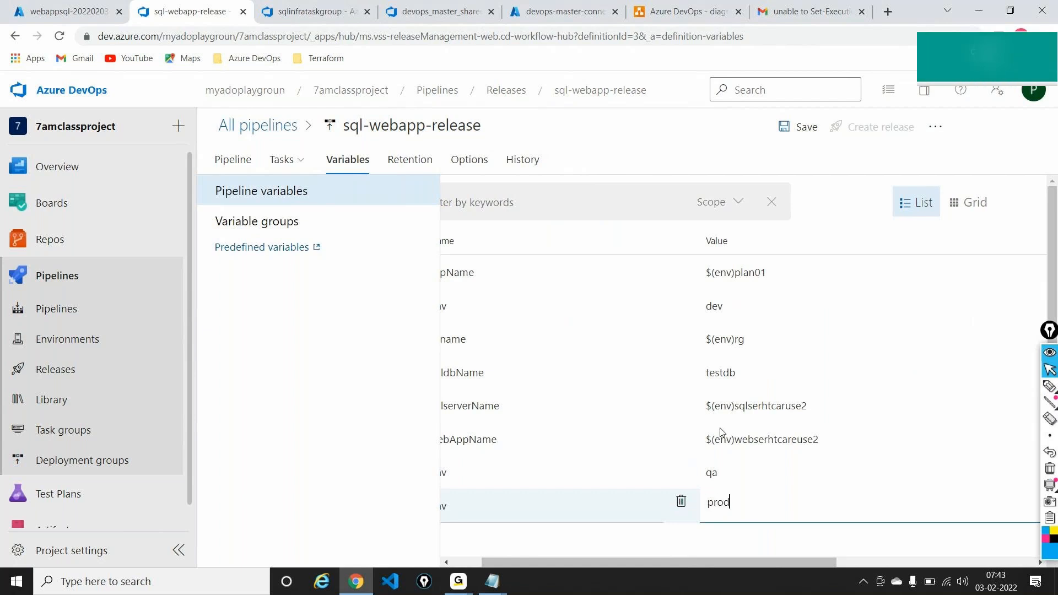
left_click(248, 163)
left_click(799, 126)
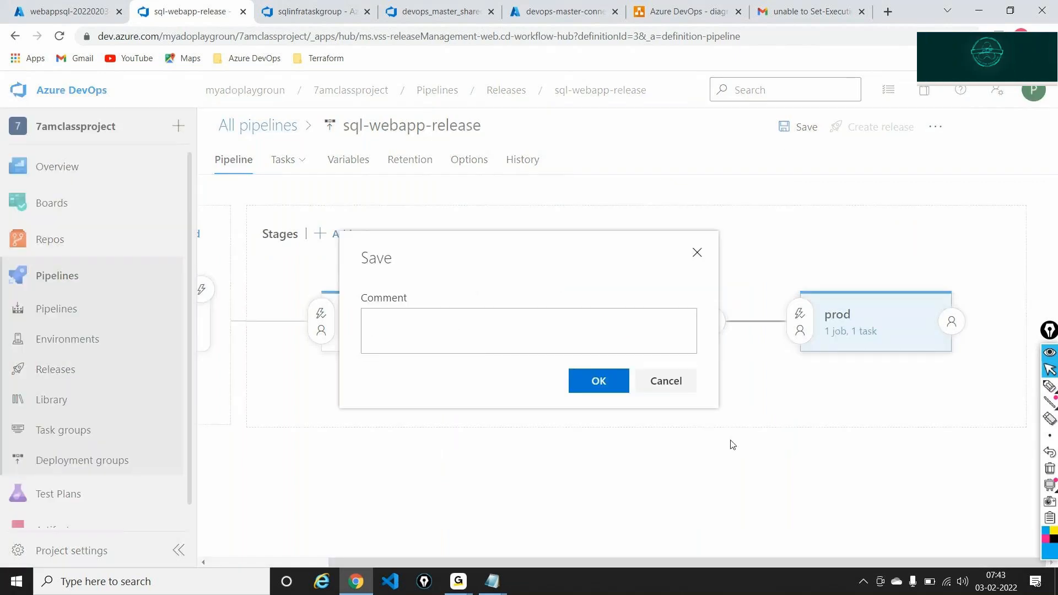
left_click(612, 385)
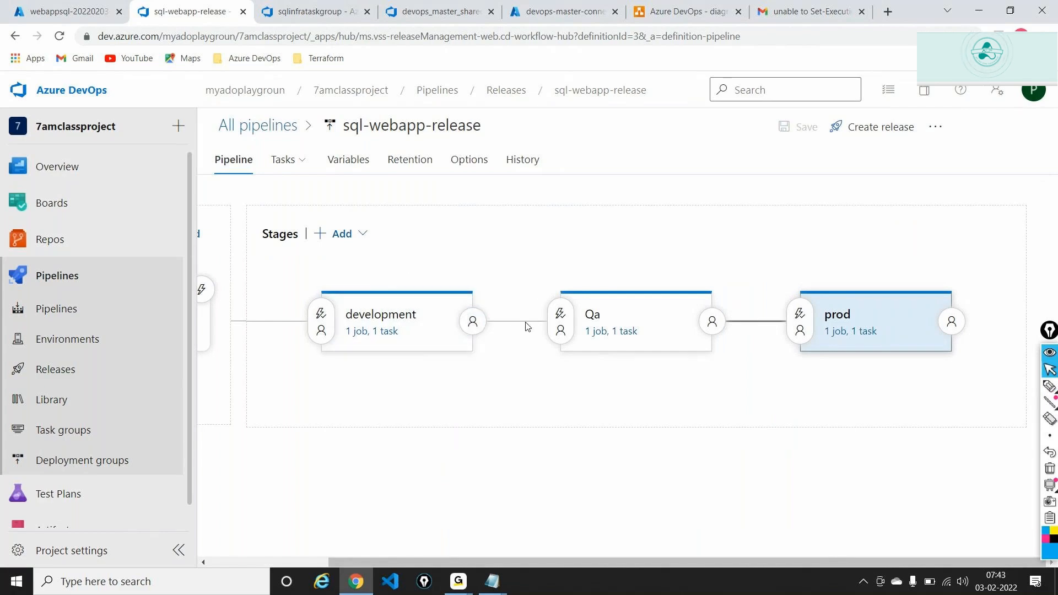
Step: Enable pre-deployment approvals on the Qa stage and add the rbac Contributor account as approver
left_click(560, 332)
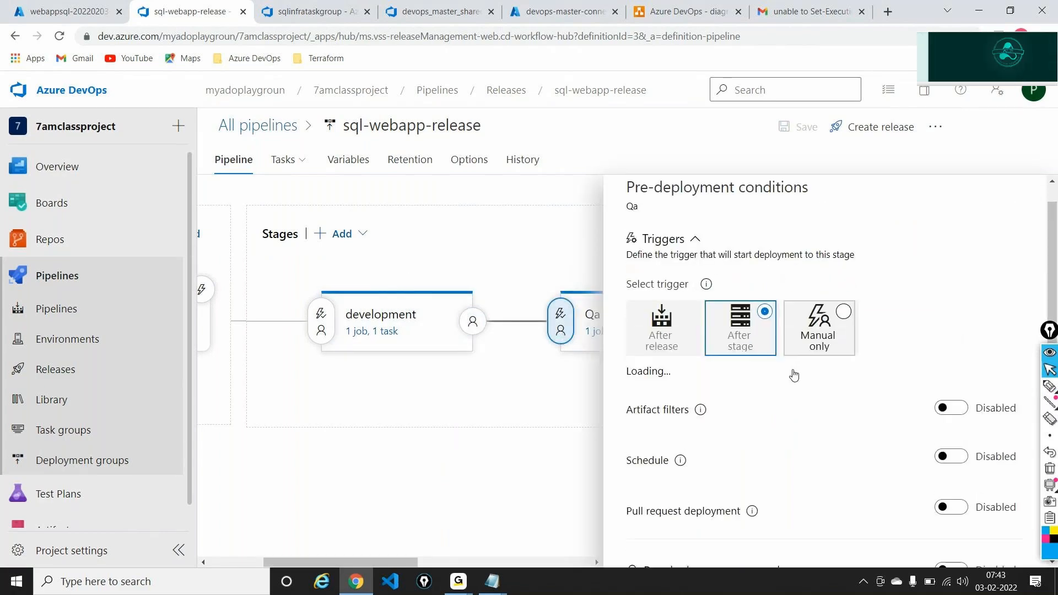
scroll(794, 375, "down", 5)
scroll(794, 376, "up", 5)
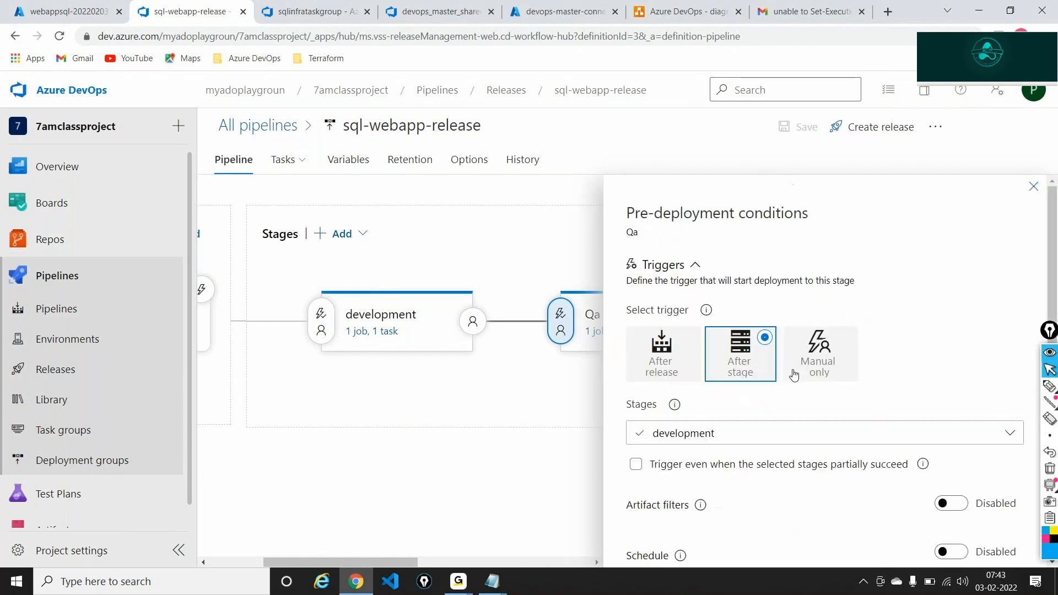
left_click(684, 266)
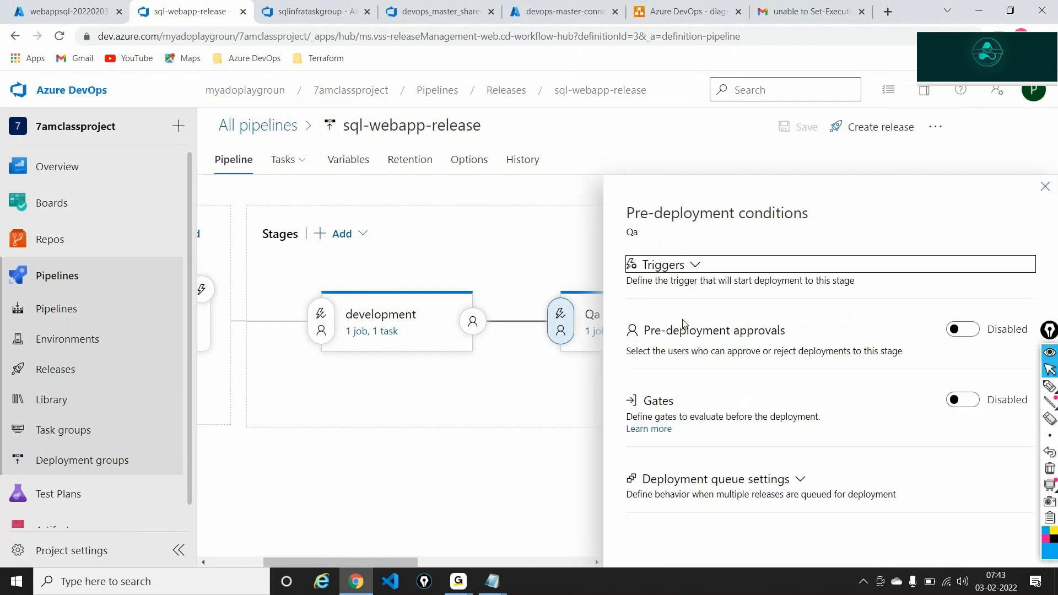
left_click(976, 328)
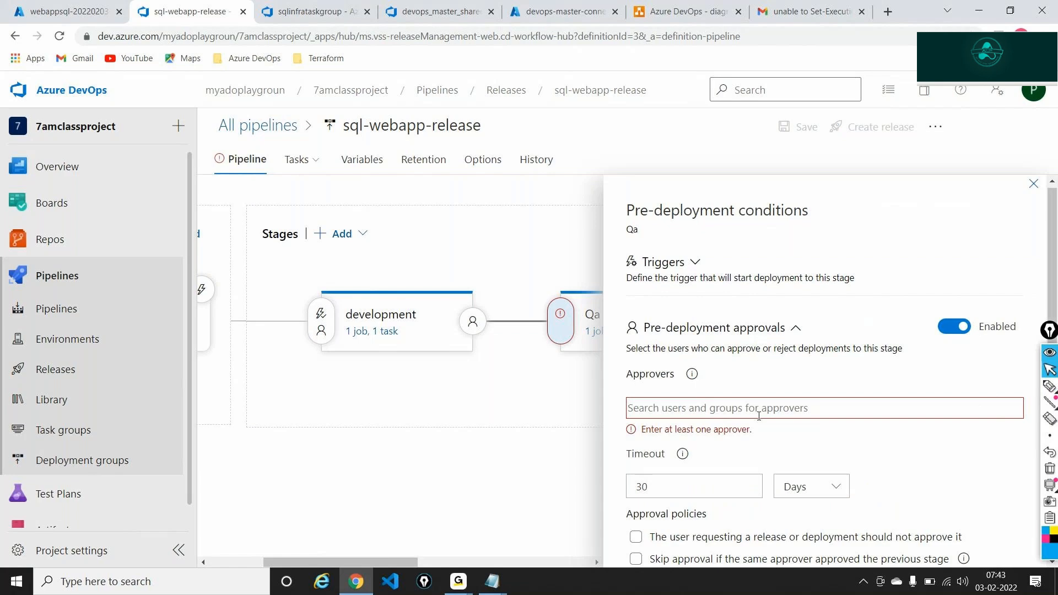
type("c")
key("BackSpace")
type("rbac")
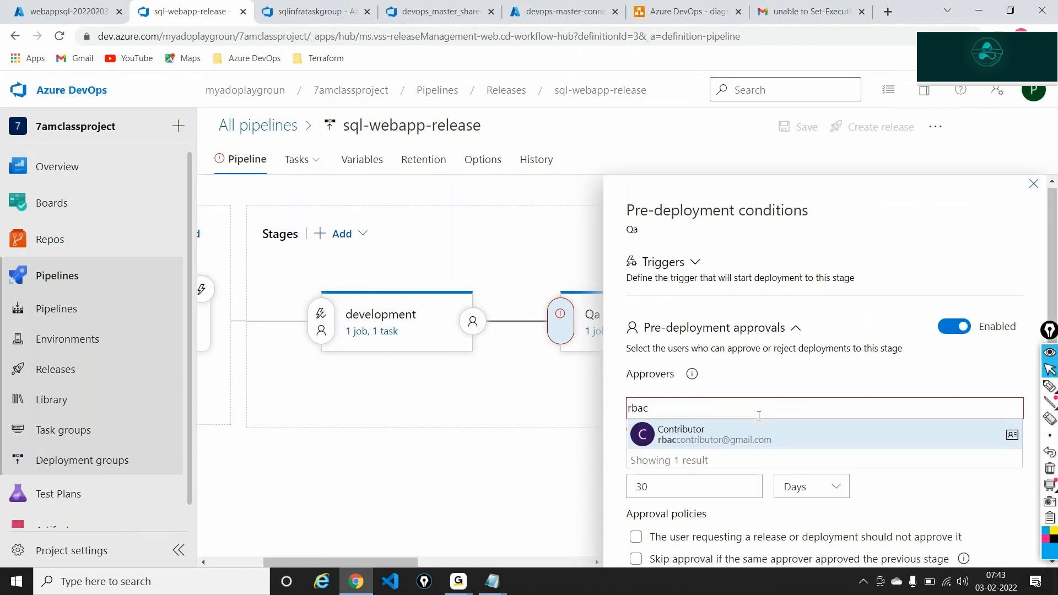
key("Return")
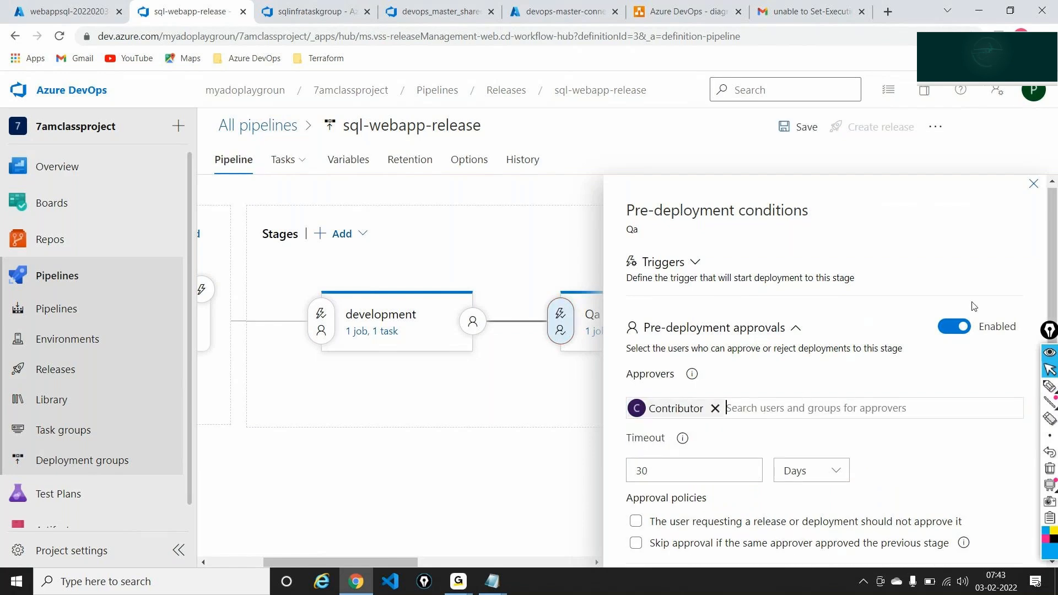
left_click(1034, 184)
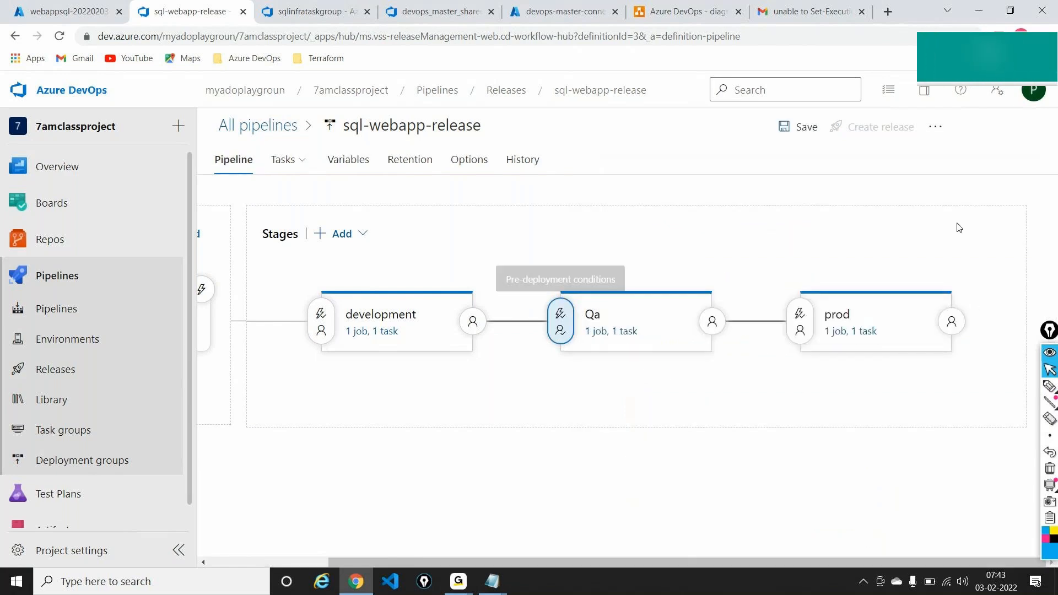
Step: Enable pre-deployment approvals on the prod stage with the rbac Contributor account as approver, and save the release pipeline
left_click(799, 333)
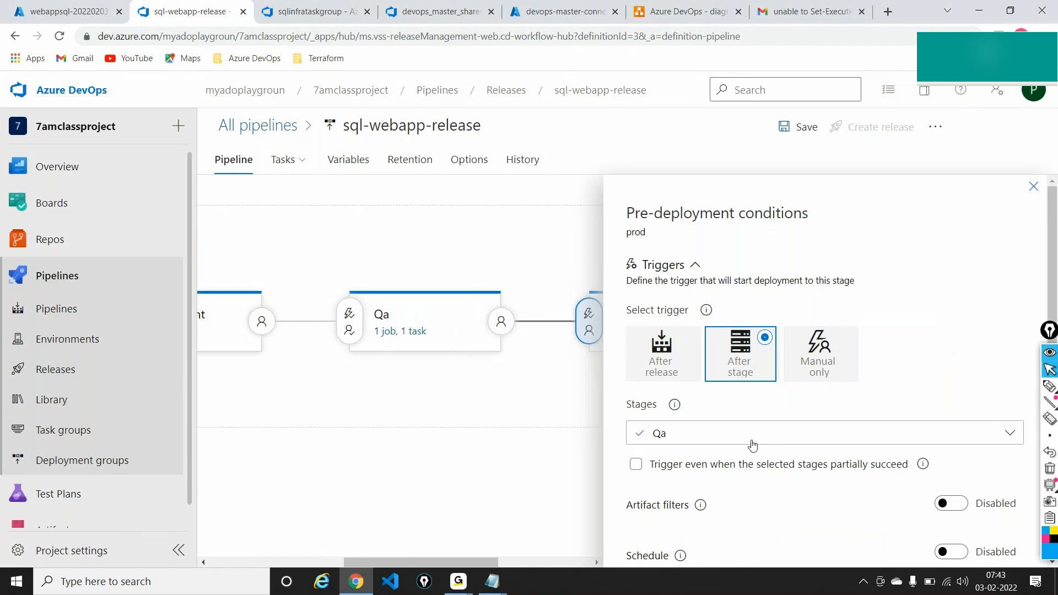
scroll(751, 445, "down", 1)
left_click(702, 256)
left_click(955, 329)
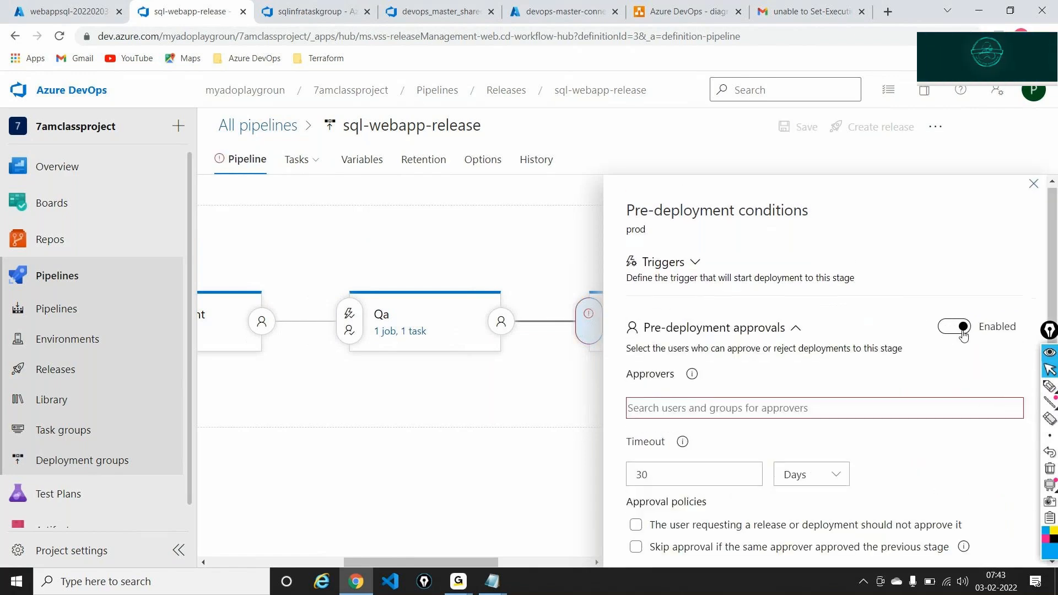
left_click(696, 403)
type("r")
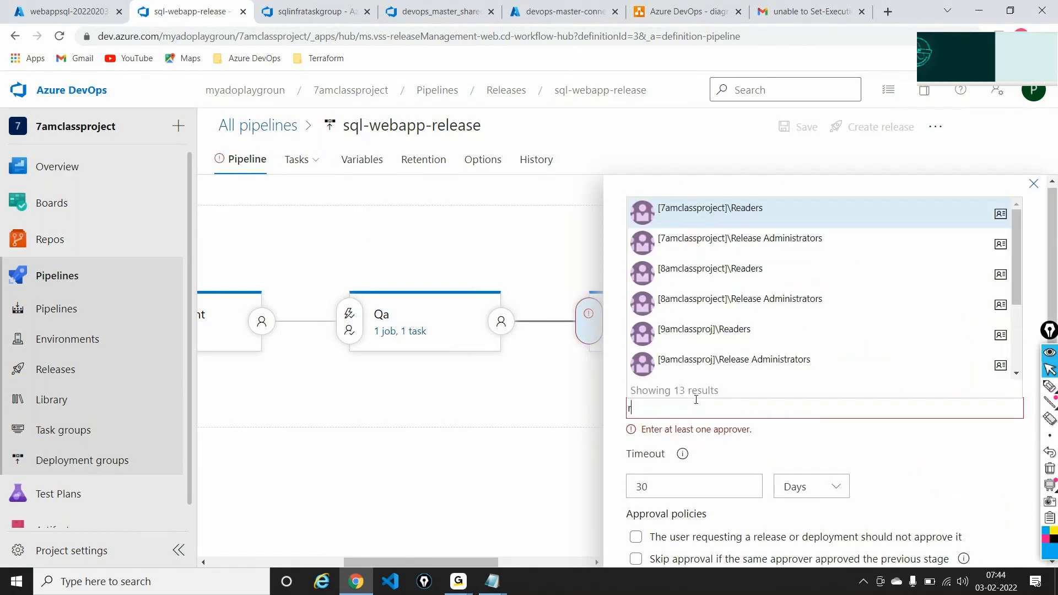
type("ba")
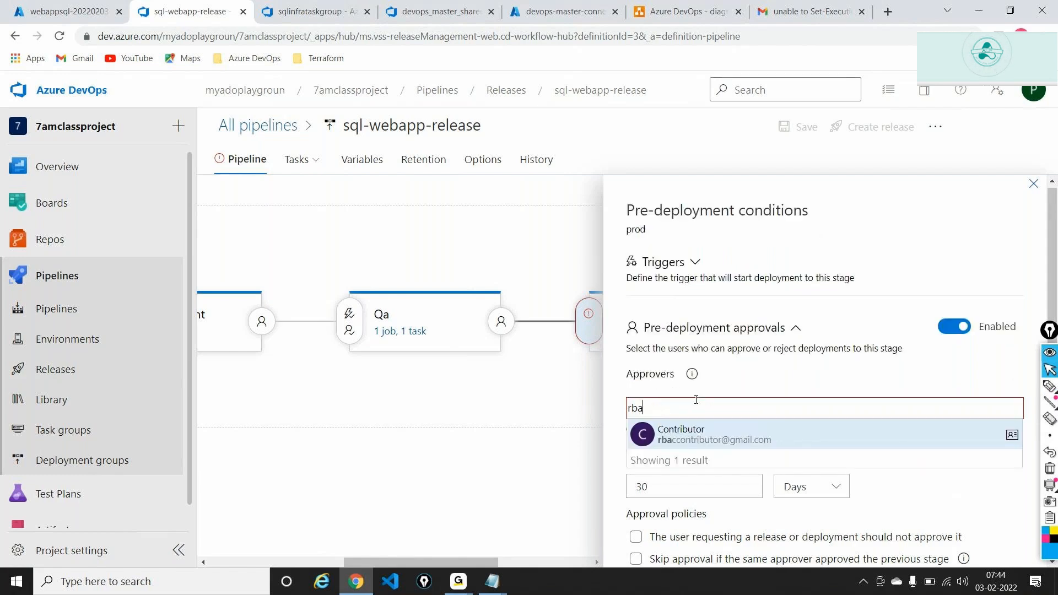
left_click(694, 436)
left_click(1034, 183)
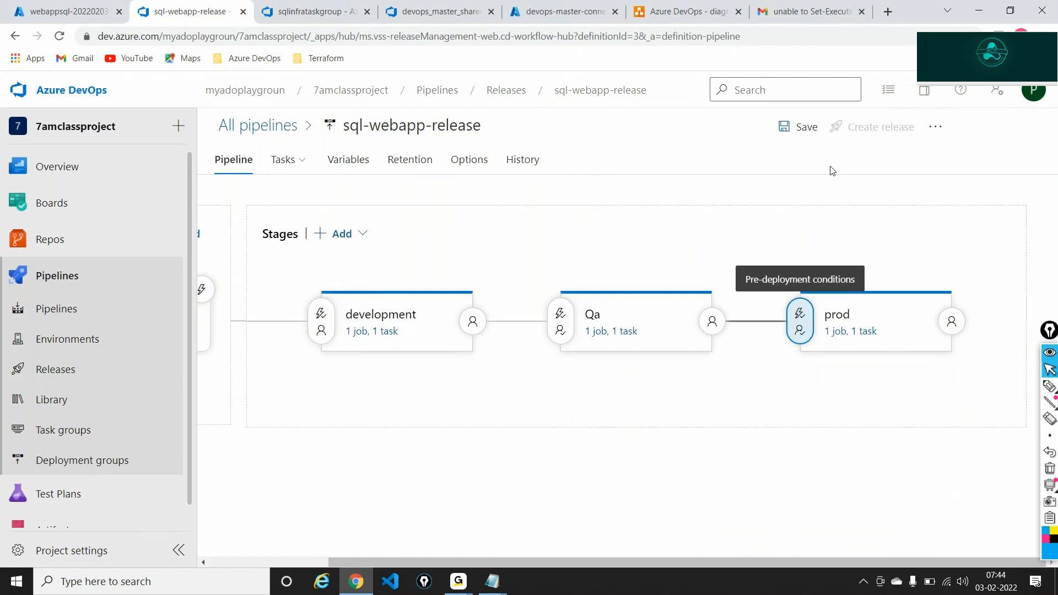
left_click(814, 129)
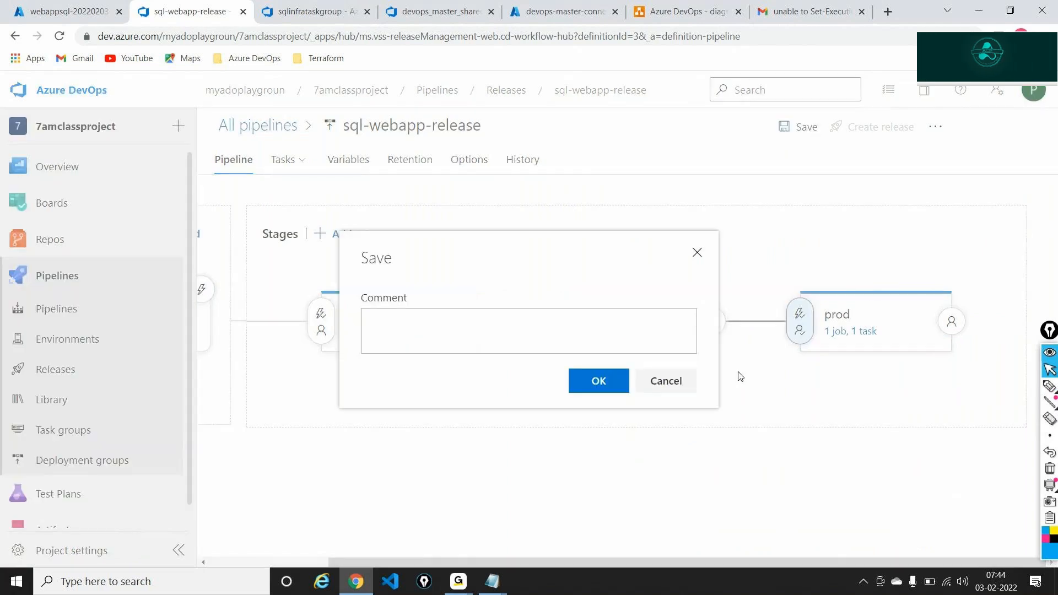
left_click(621, 391)
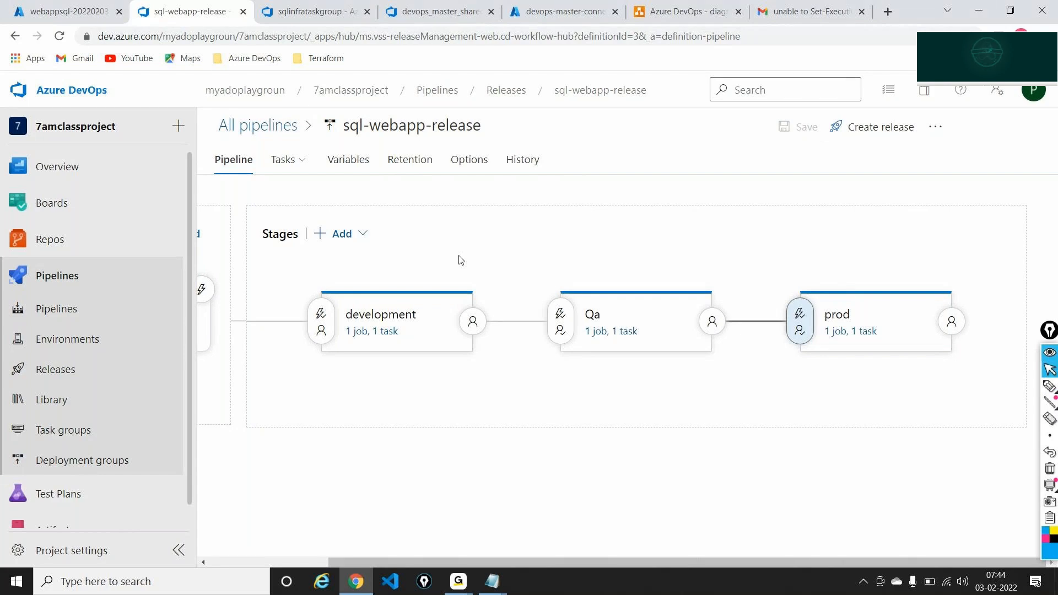
Step: Review the release pipeline's variables per environment and the task group in the development stage
mouse_move(404, 318)
left_click(354, 162)
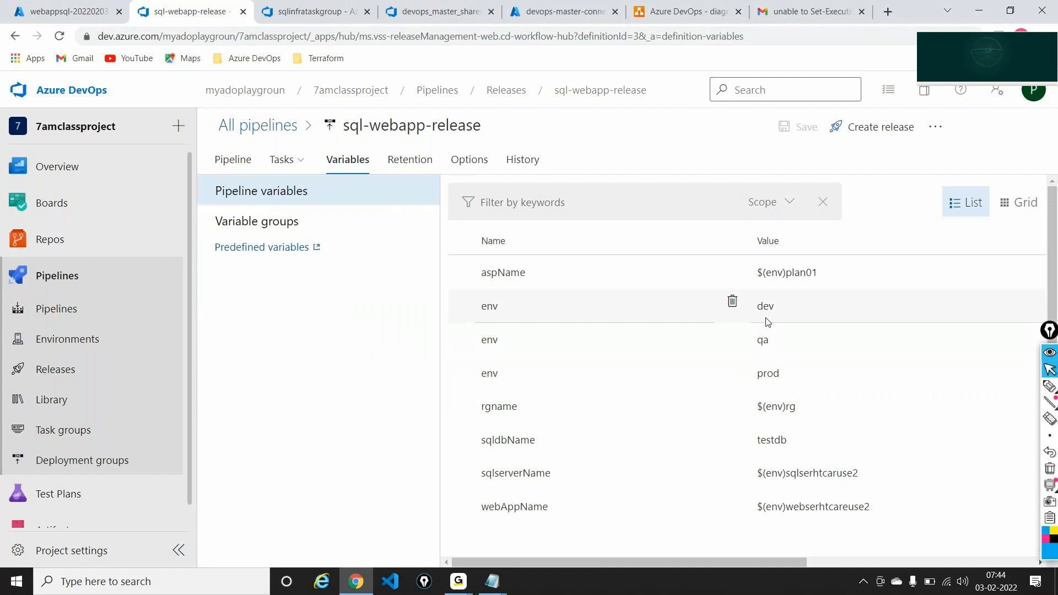
left_click(234, 161)
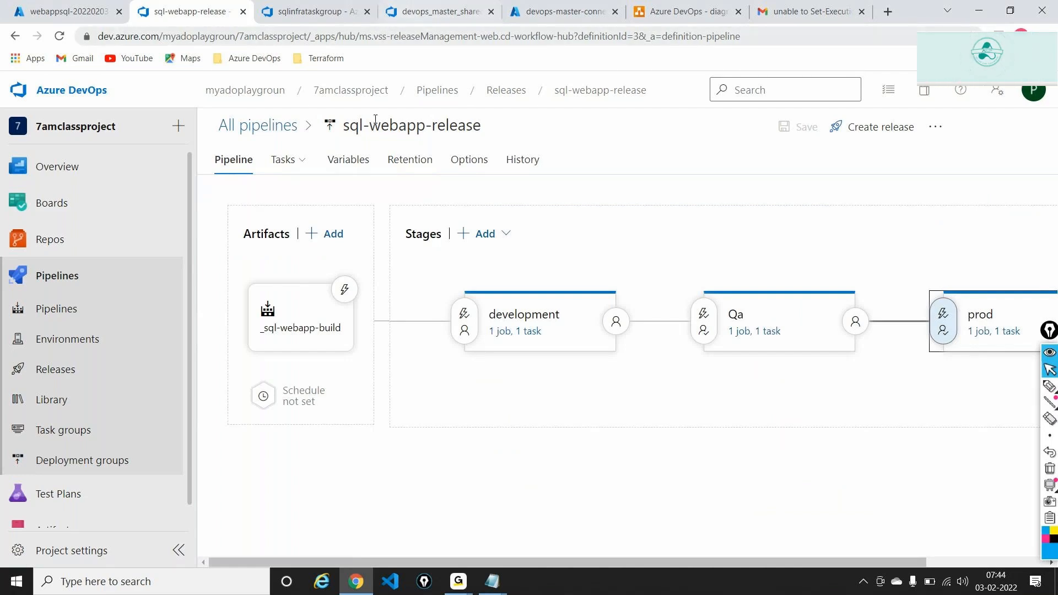
right_click(360, 166)
left_click(357, 163)
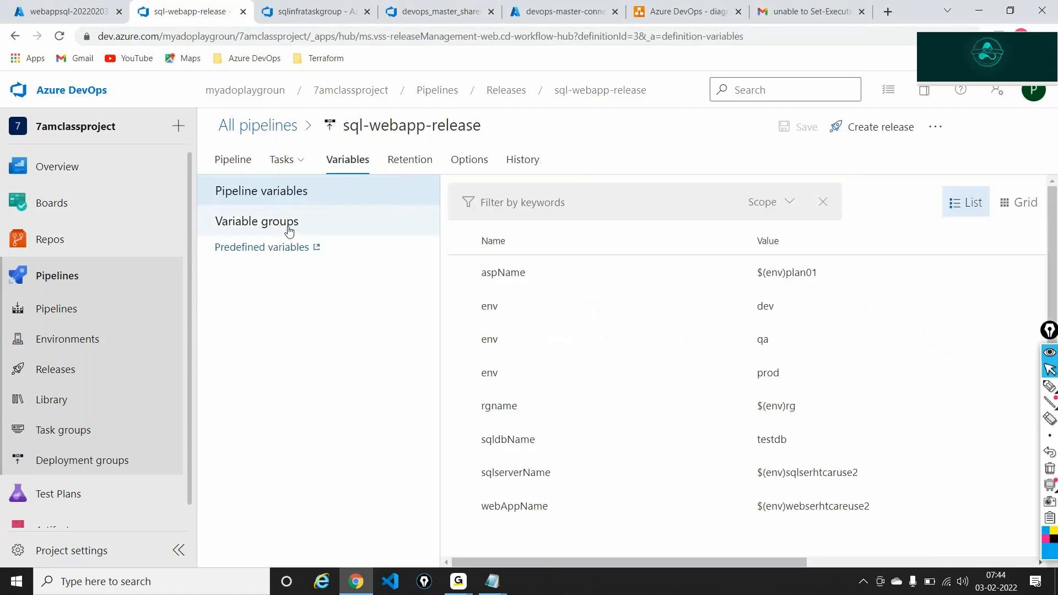
left_click(236, 157)
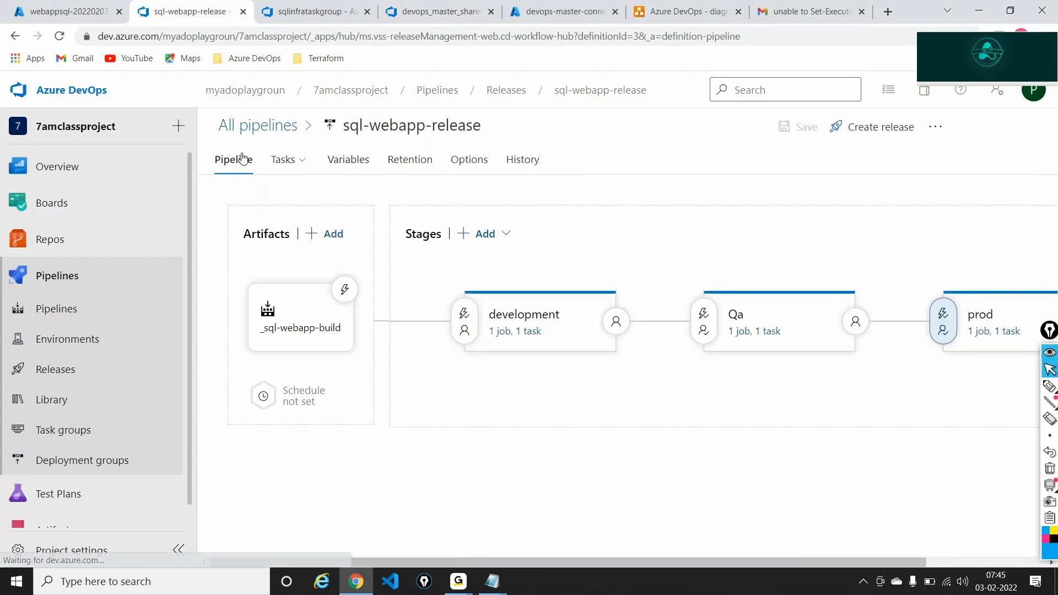
right_click(511, 336)
left_click(510, 336)
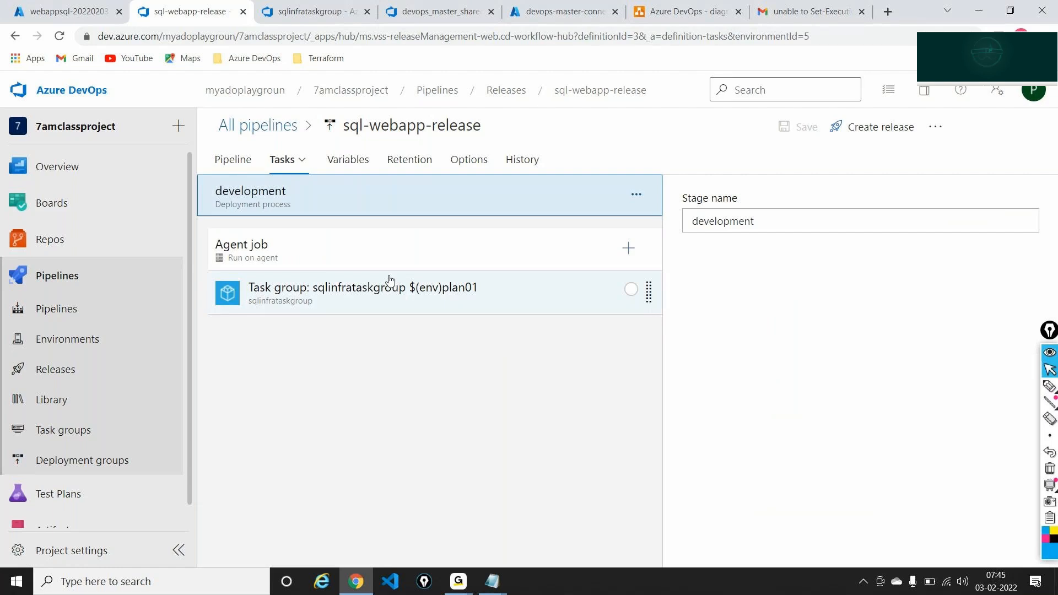
key("alt+Tab")
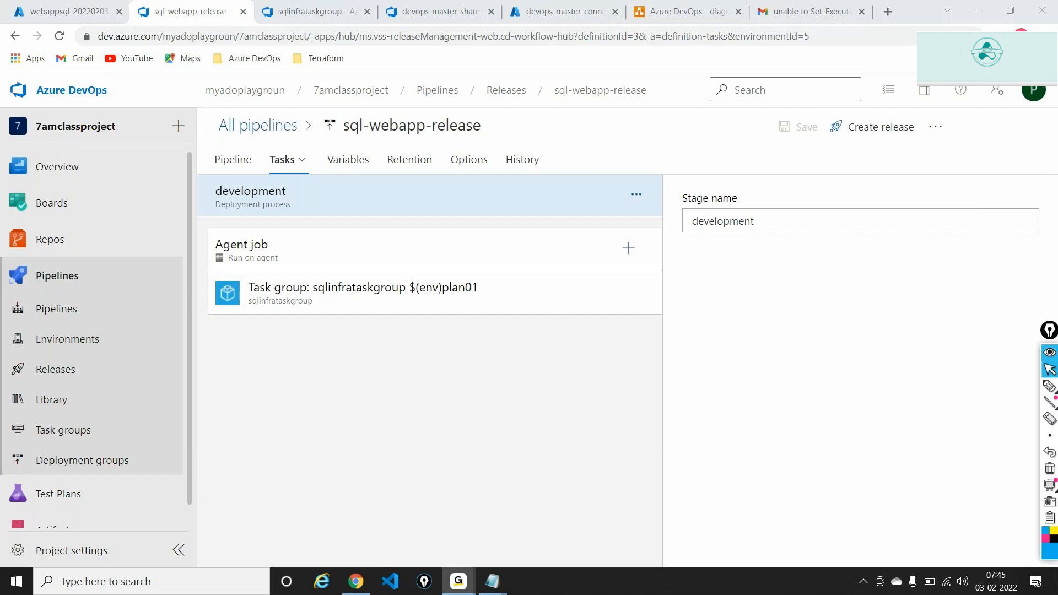
left_click(439, 187)
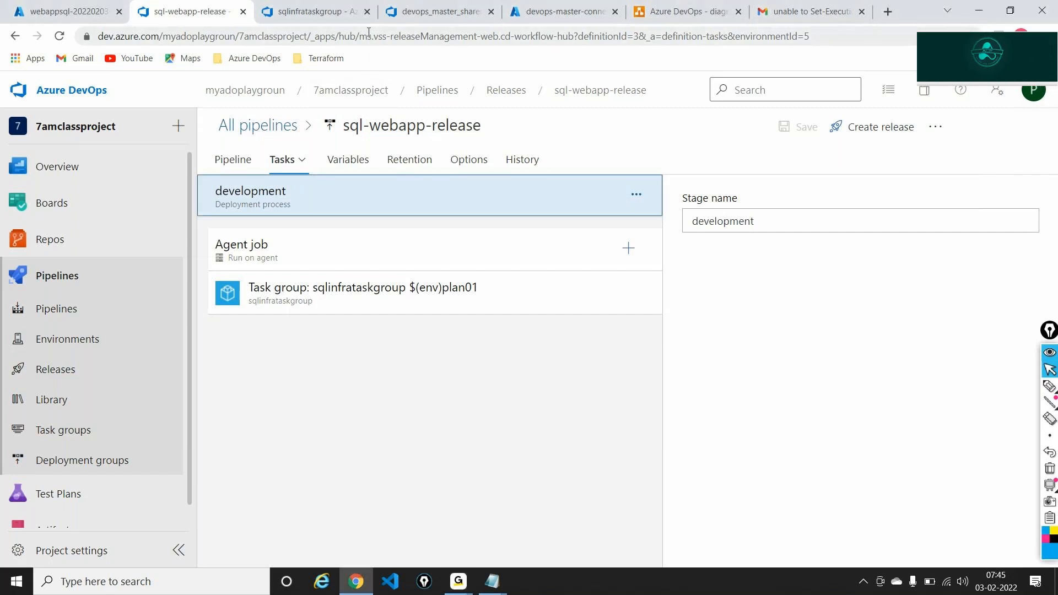
Step: Close the sqlinfrataskgroup and devops_master_shared tabs and examine the build and release flow in the Azure DevOps diagram on diagrams.net
left_click(367, 11)
left_click(368, 11)
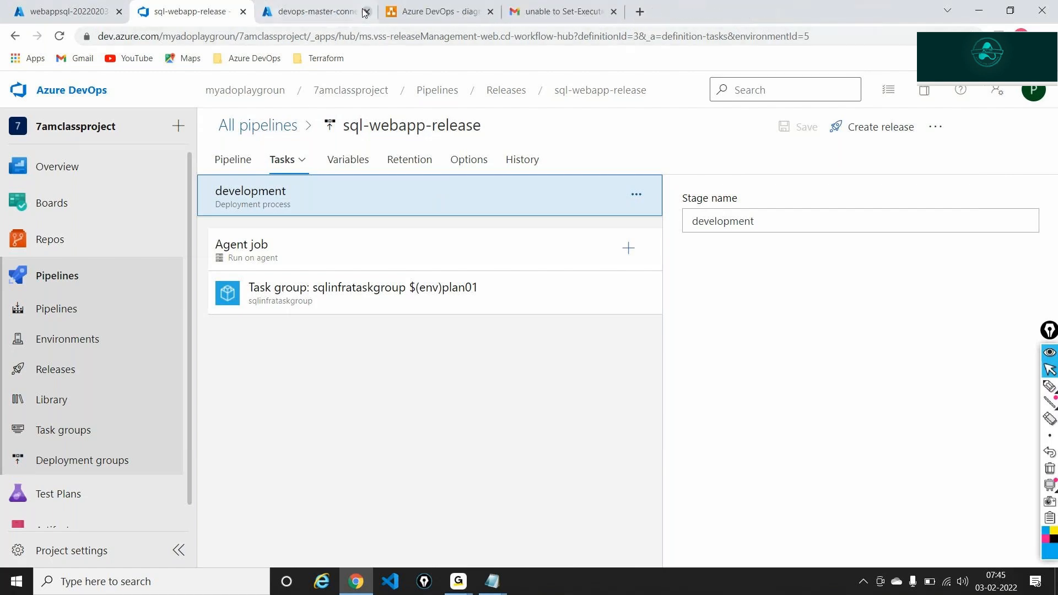
left_click(421, 6)
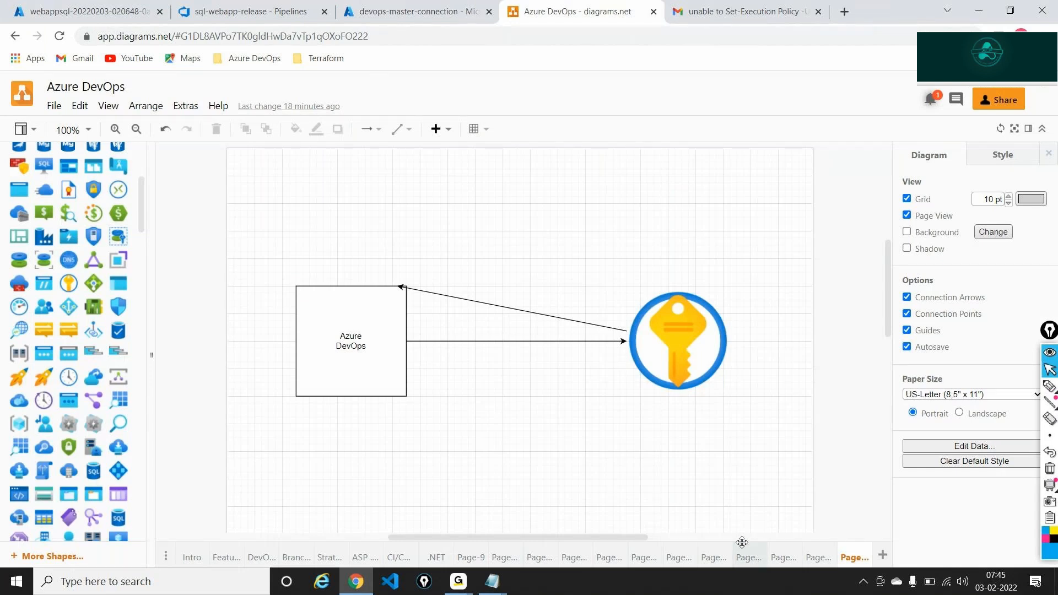
left_click(748, 557)
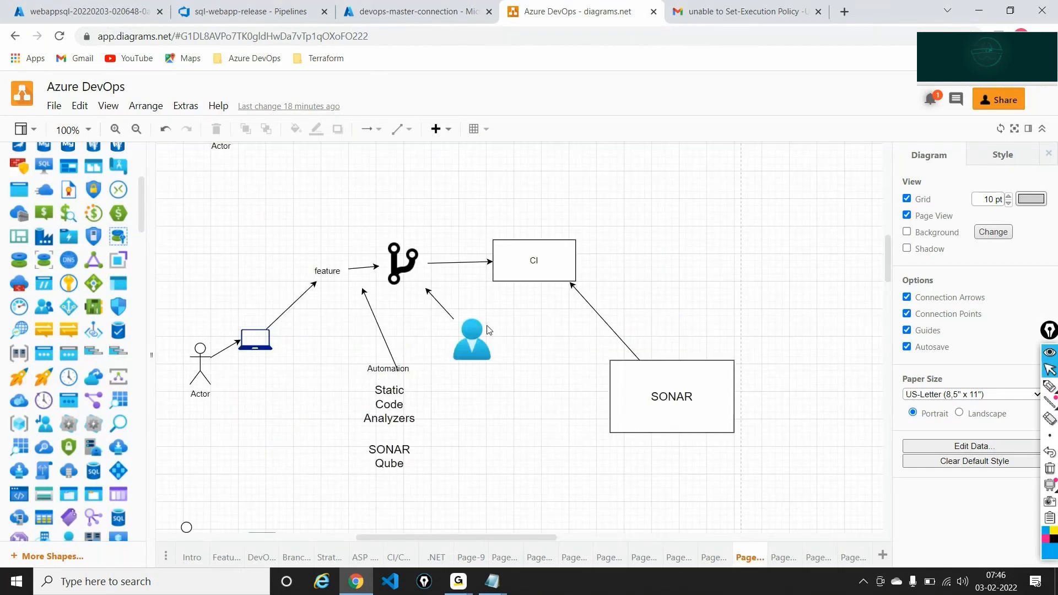
scroll(487, 329, "down", 3)
scroll(487, 330, "down", 3)
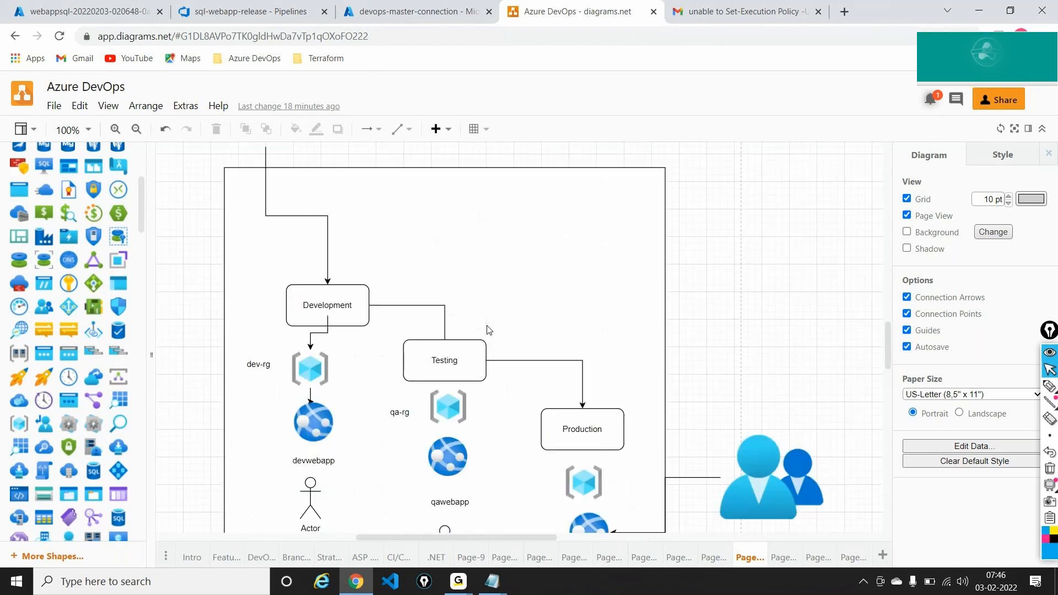
scroll(487, 330, "up", 6)
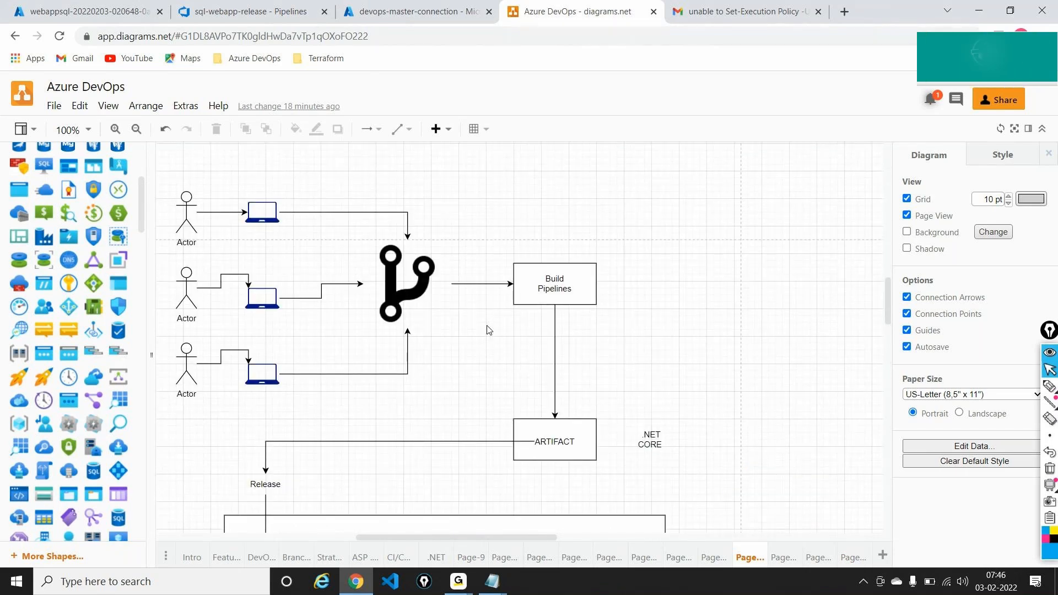
Step: Switch back to the 7amclassproject tab and start a new pipeline to show its code source options
left_click(251, 11)
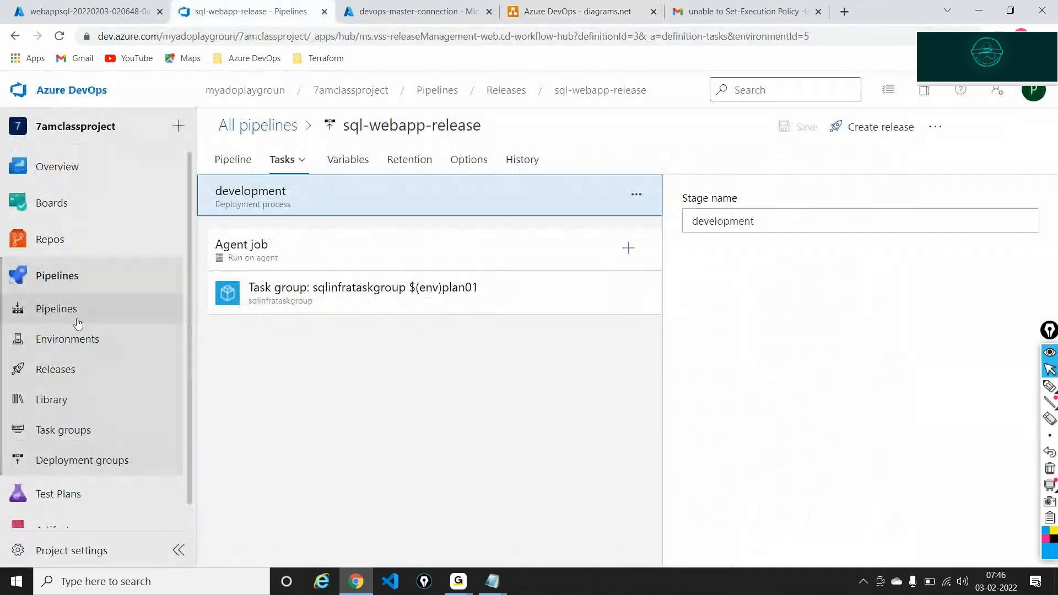
left_click(78, 324)
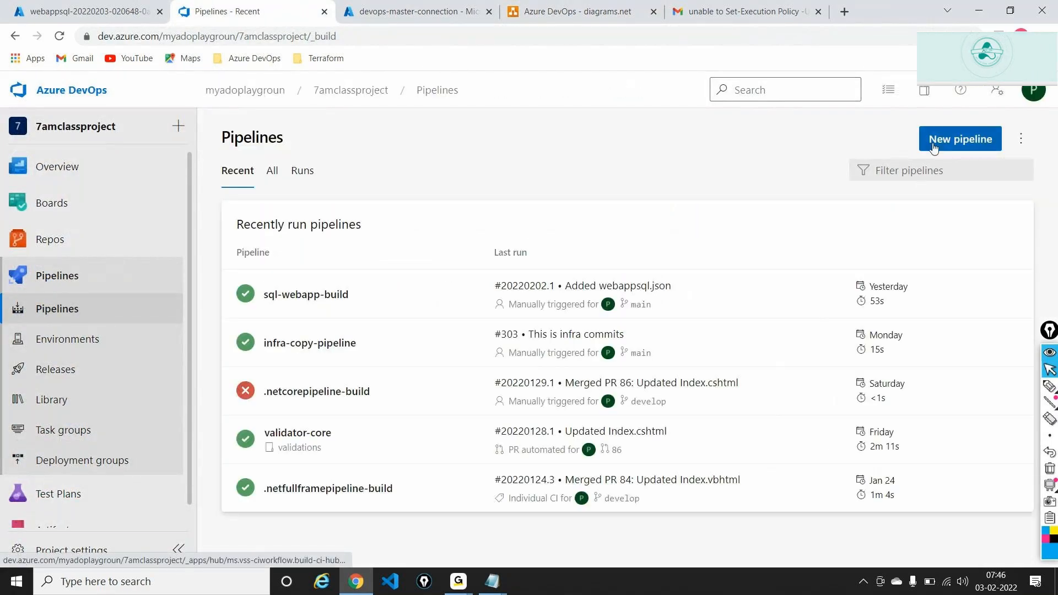
left_click(933, 145)
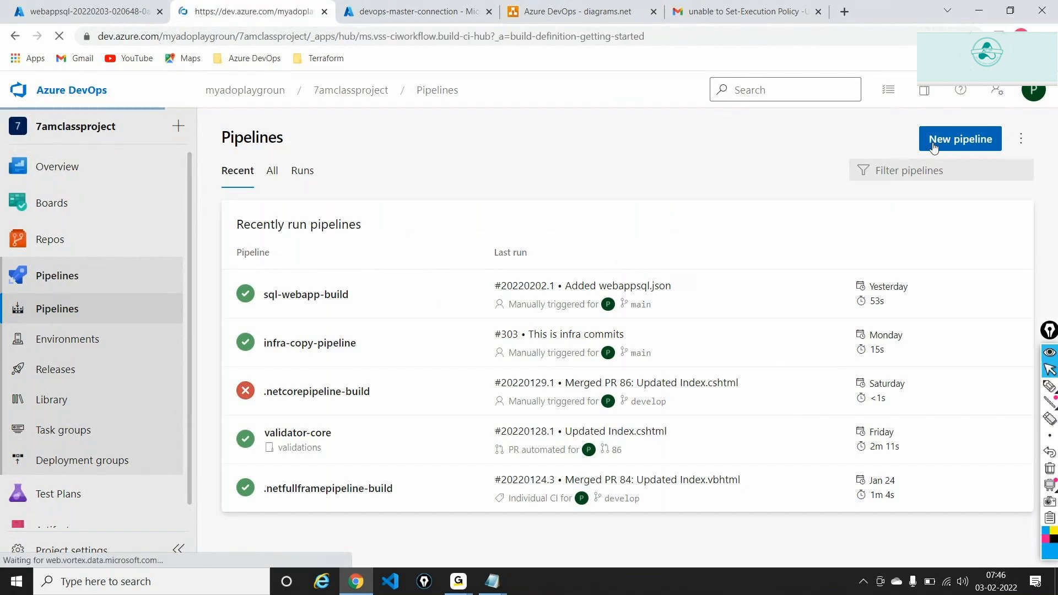
Step: Mark the classic editor link and circle the Azure Repos Git YAML option with the annotation pen, and clear the ink
left_click(1050, 386)
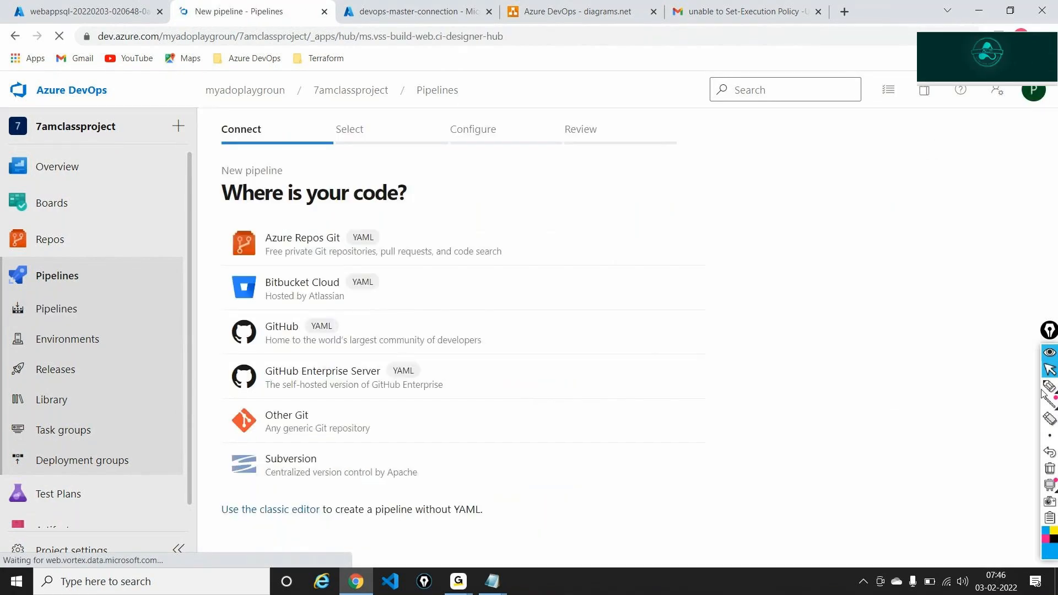
left_click_drag(542, 478, 493, 500)
left_click_drag(220, 529, 262, 530)
left_click_drag(334, 526, 463, 517)
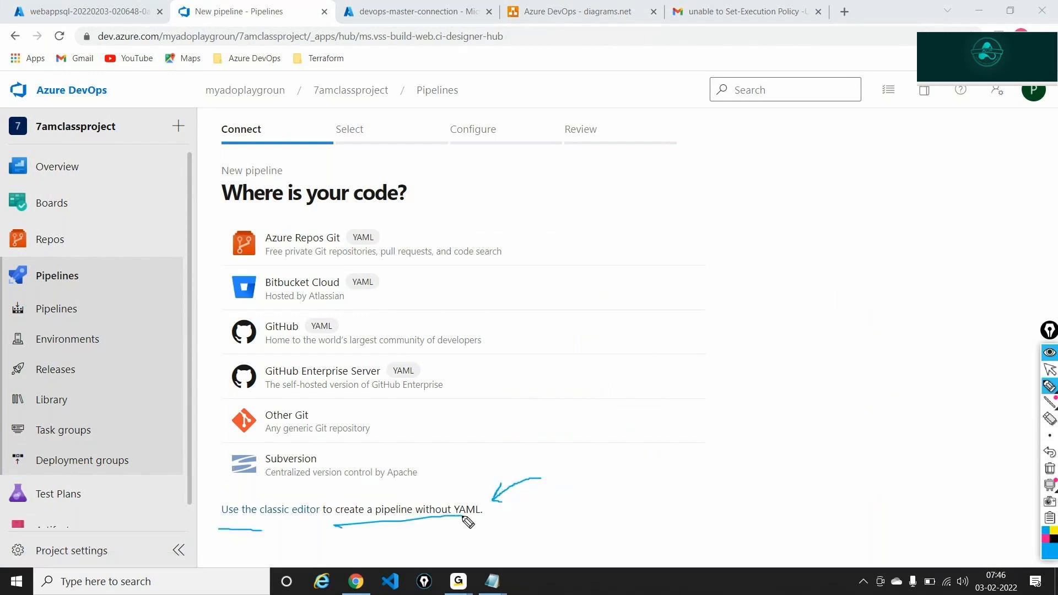
mouse_move(385, 220)
left_mouse_down()
mouse_move(307, 193)
mouse_move(231, 231)
mouse_move(260, 272)
mouse_move(345, 273)
mouse_move(397, 242)
mouse_move(389, 222)
left_mouse_up()
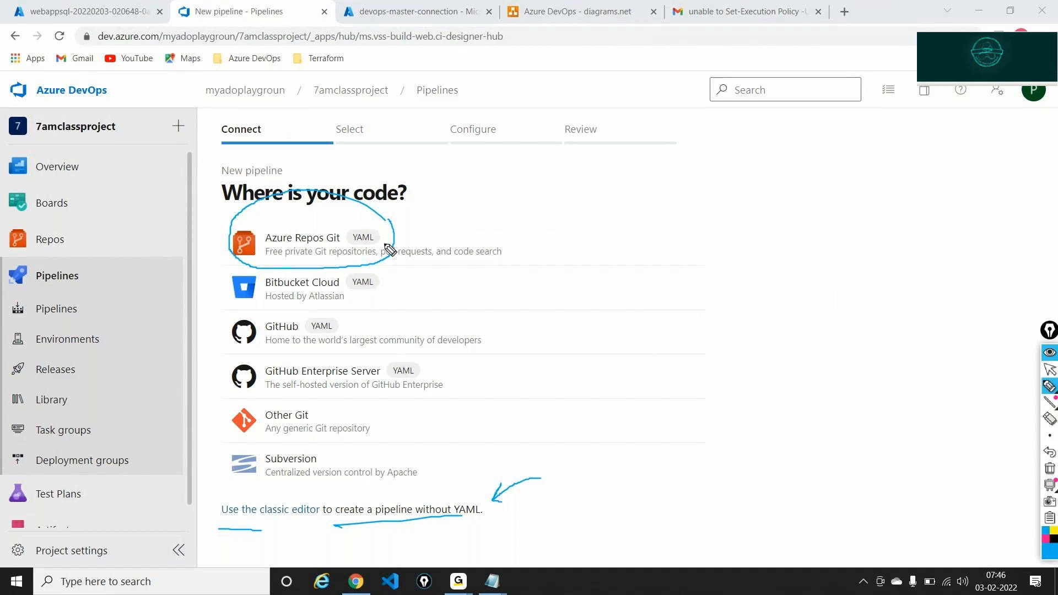
left_click(1050, 468)
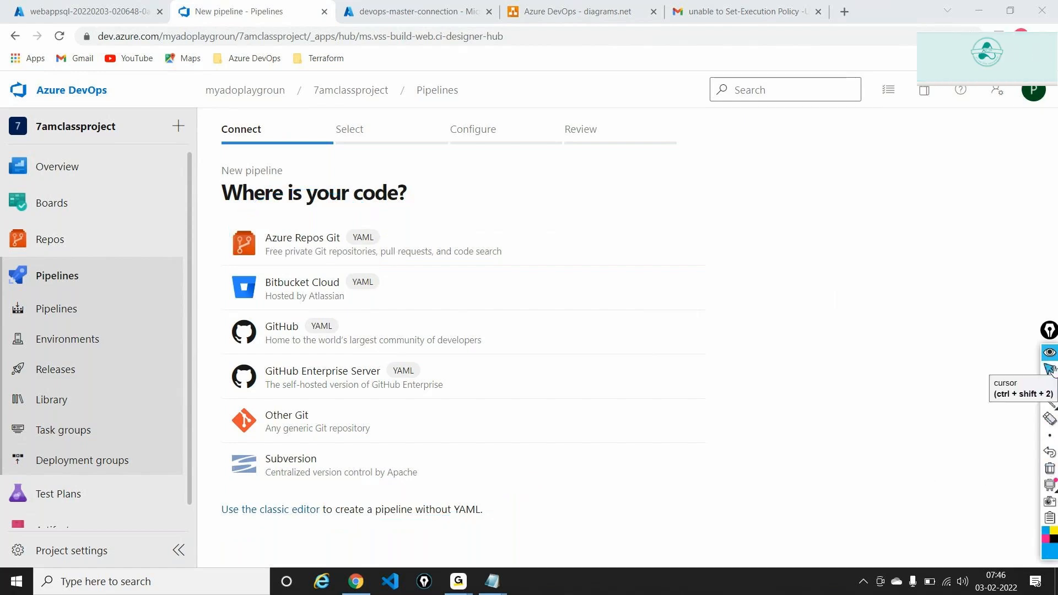
Step: Draw an arrow from the Azure Repos Git option to a handwritten "YAML", clear the ink and leave pen mode
mouse_move(502, 232)
left_mouse_down()
mouse_move(632, 231)
mouse_move(627, 247)
mouse_move(642, 220)
mouse_move(654, 226)
left_mouse_up()
left_click_drag(661, 218, 700, 211)
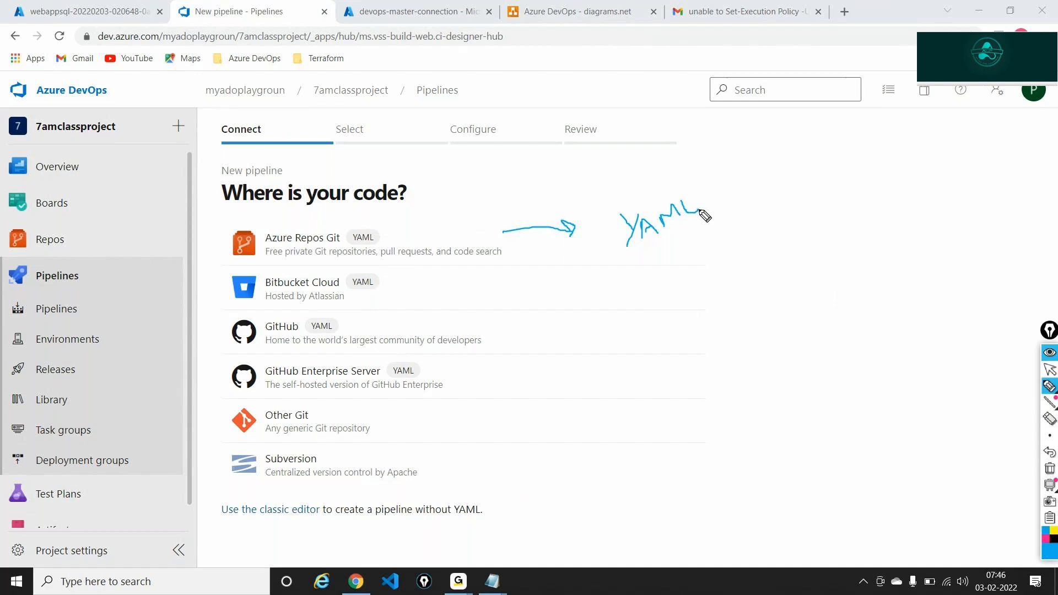
left_click(1053, 469)
left_click(1050, 371)
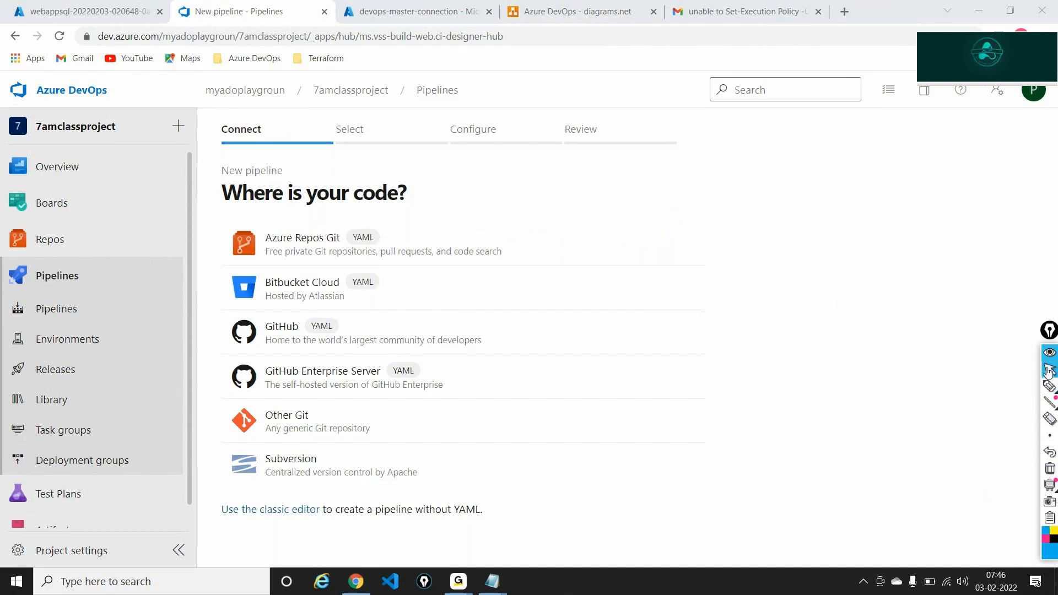
Step: Write "YAML - YAML Aint a mark language" in a new Notepad document, enlarge the text to 150% and minimize the window
key("super+r")
key("Return")
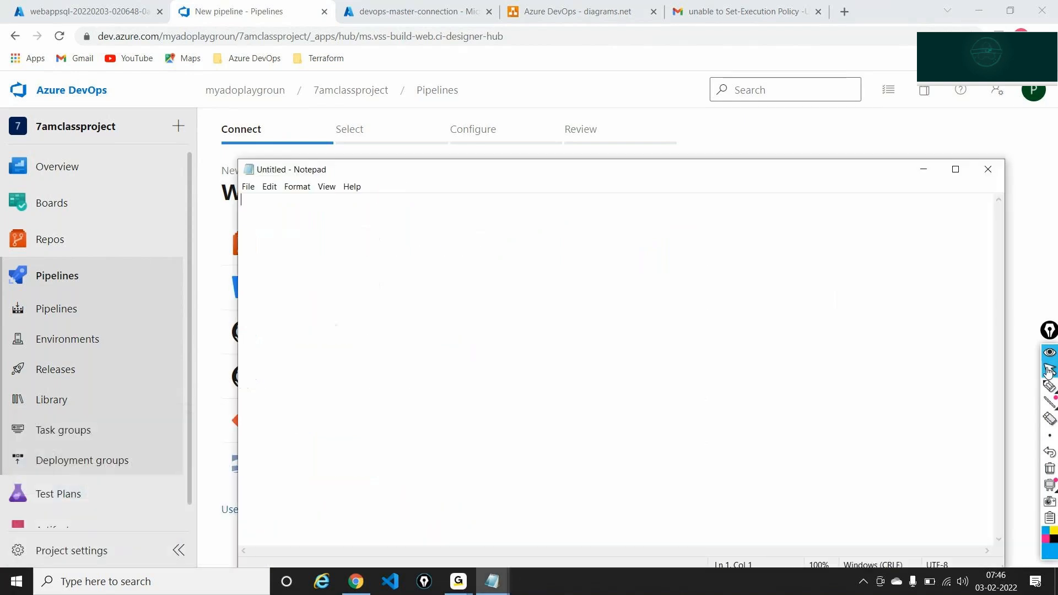
type("YAML -  YA")
key("BackSpace")
key("BackSpace")
type("YAM")
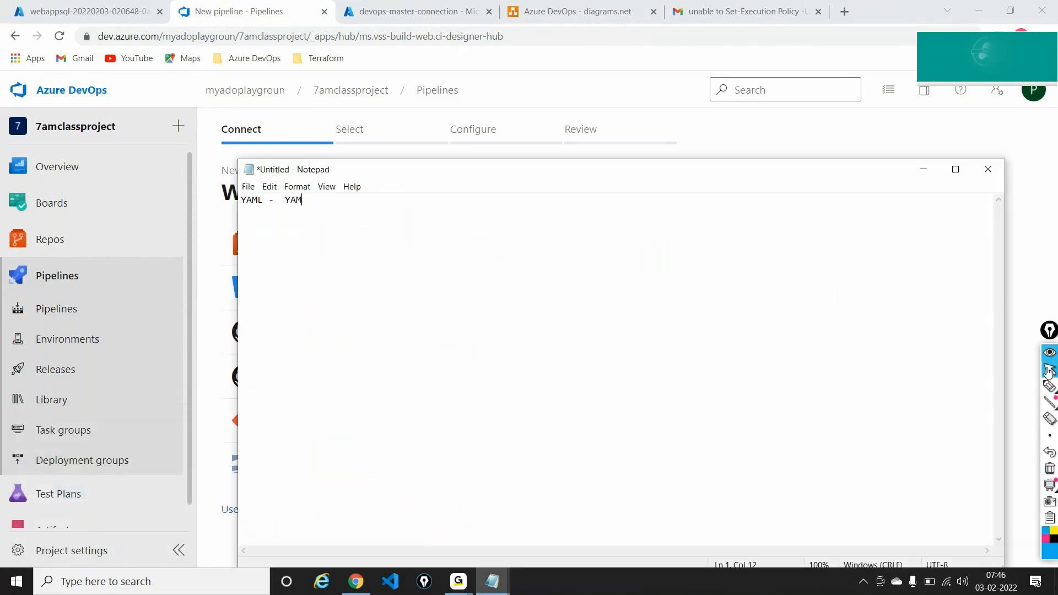
type("L Aint a ")
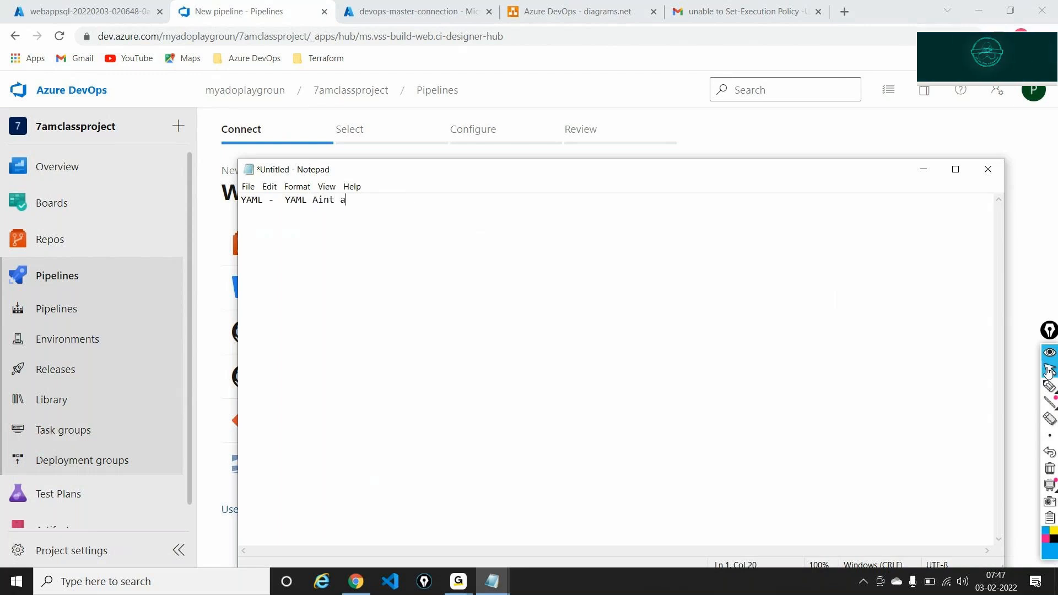
type("mark language")
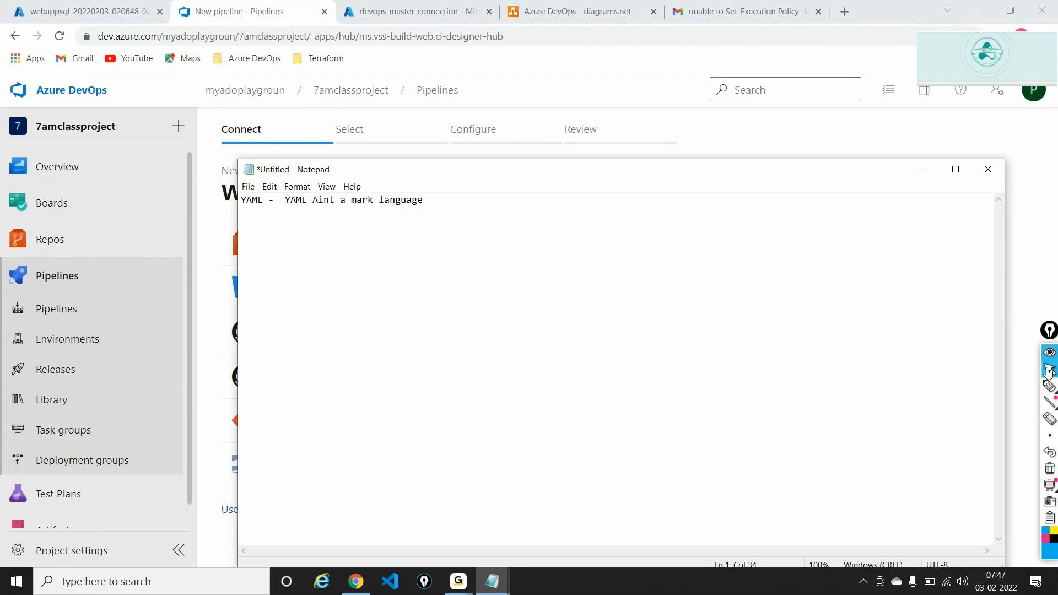
key("ctrl+plus")
key("ctrl+plus")
key("ctrl+plus")
key("ctrl+plus")
key("ctrl+plus")
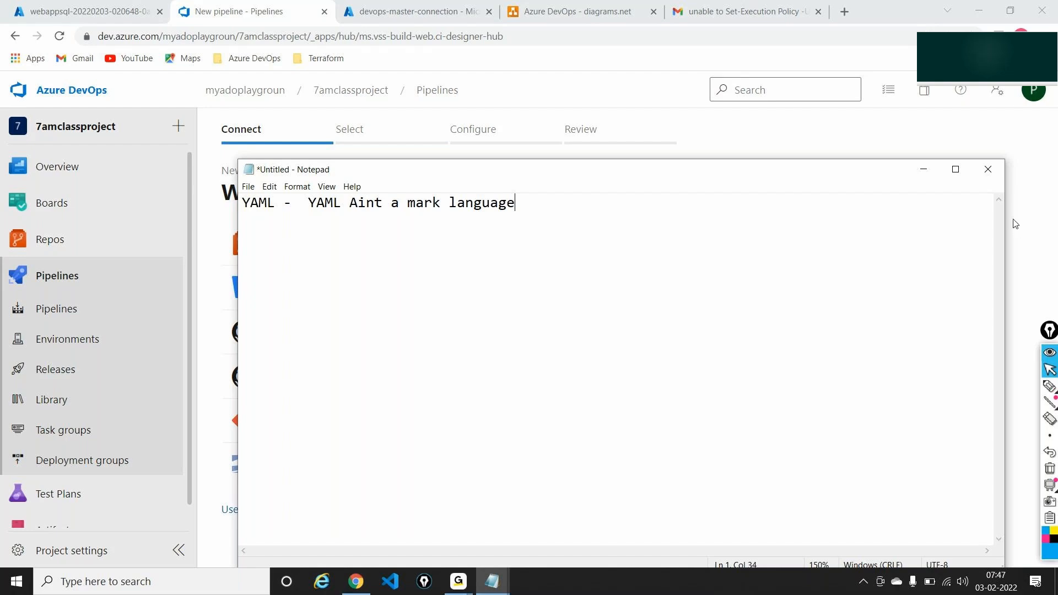
left_click(930, 171)
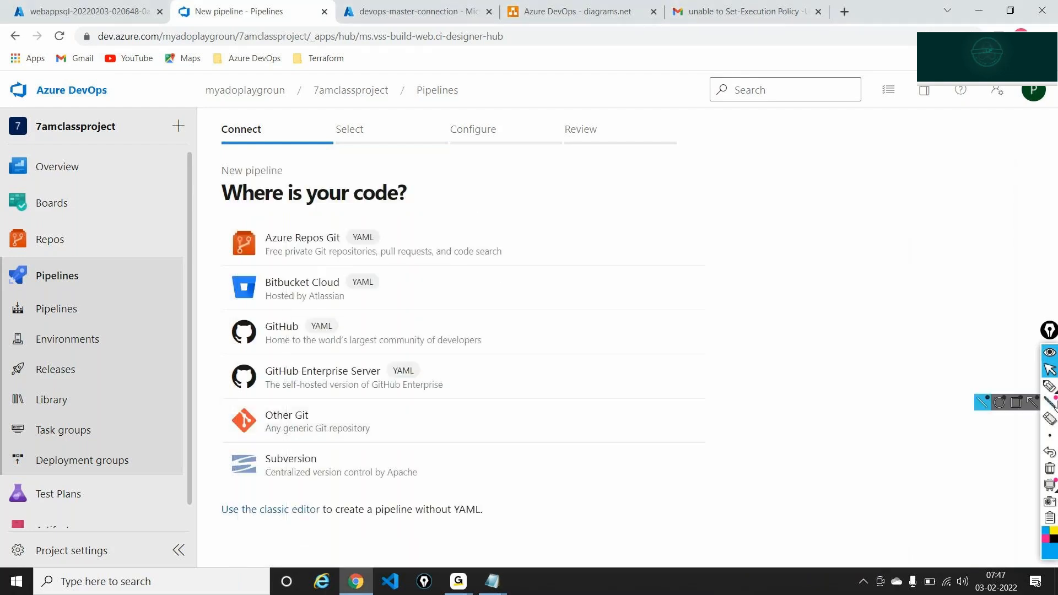
Step: Point out the Azure Repos Git YAML option and the classic editor link with pen arrows and a circle, and clear the ink
left_click(1050, 386)
left_click_drag(601, 228, 533, 240)
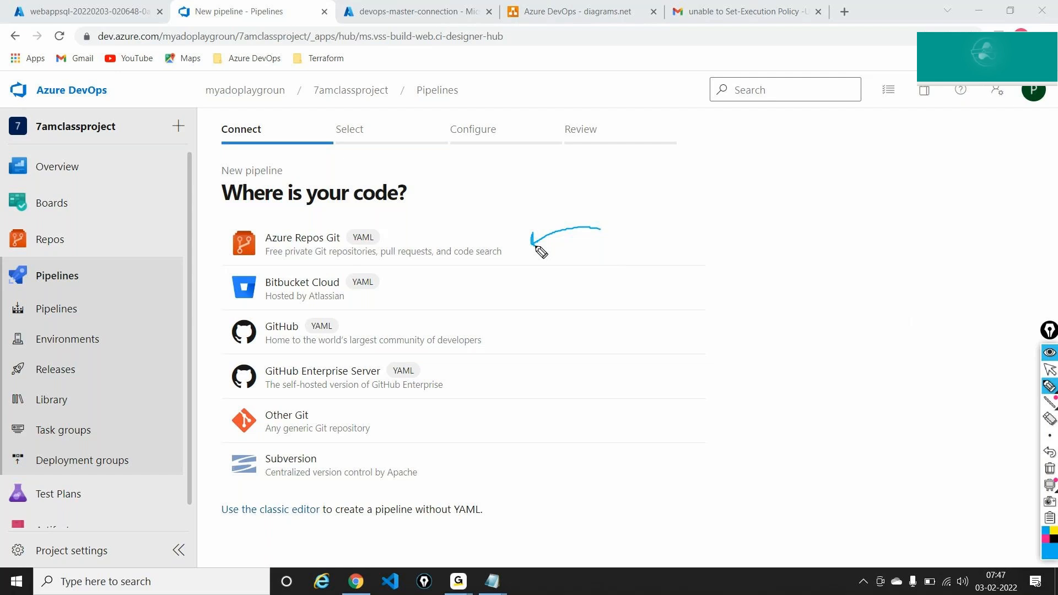
left_click_drag(579, 456, 501, 496)
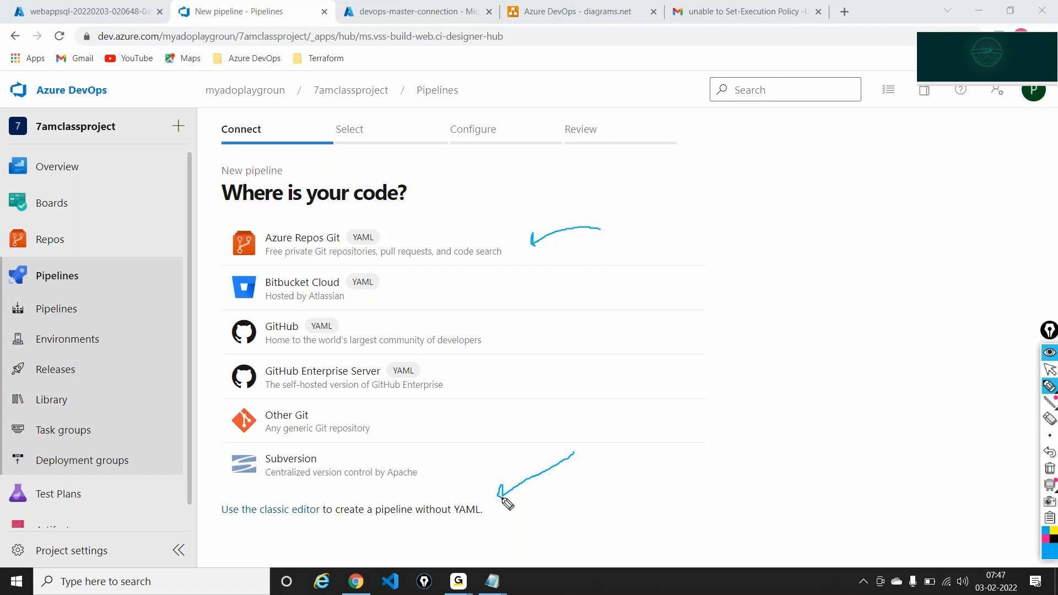
mouse_move(308, 206)
left_mouse_down()
mouse_move(268, 210)
mouse_move(229, 240)
mouse_move(326, 272)
mouse_move(392, 274)
mouse_move(397, 241)
mouse_move(322, 208)
left_mouse_up()
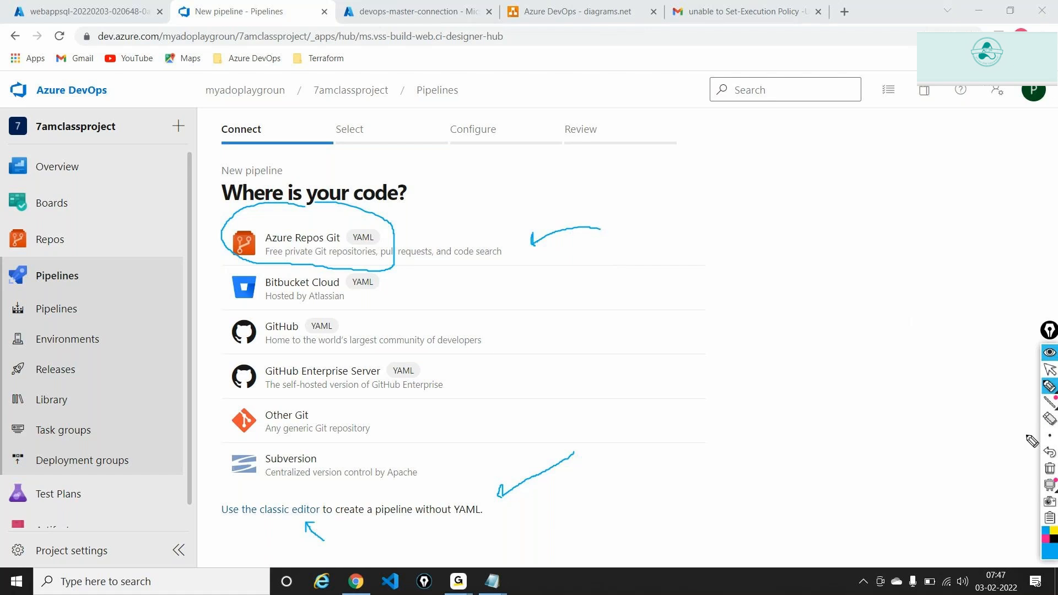
left_click(1051, 470)
left_click(1049, 369)
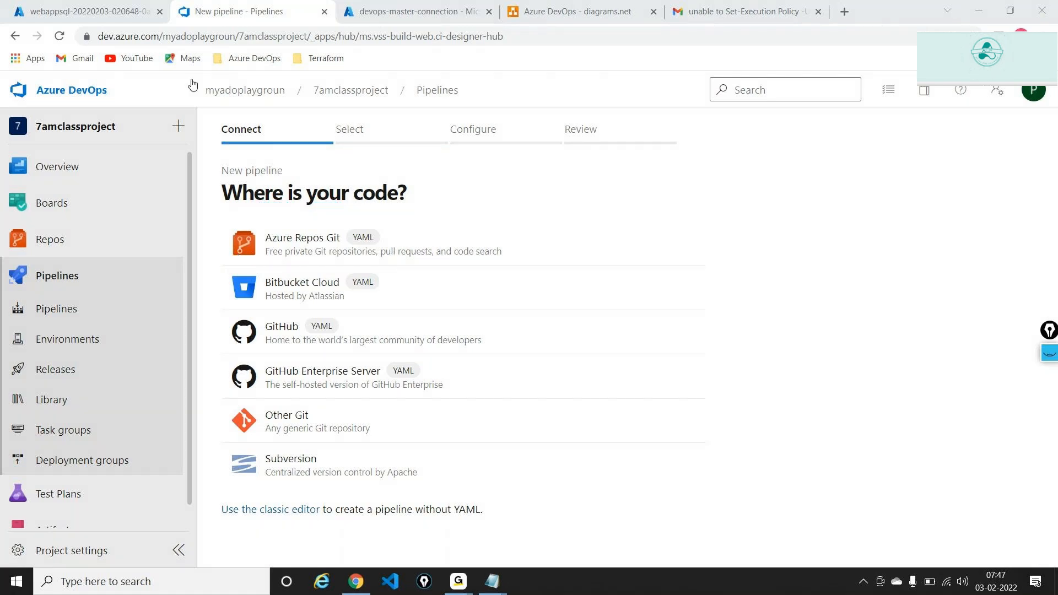
Step: Show the myadoplaygroun project list, tick the 7amclassproject, myclassesrepo and Terraform cards with the annotation pen, and clear the ink
left_click(82, 91)
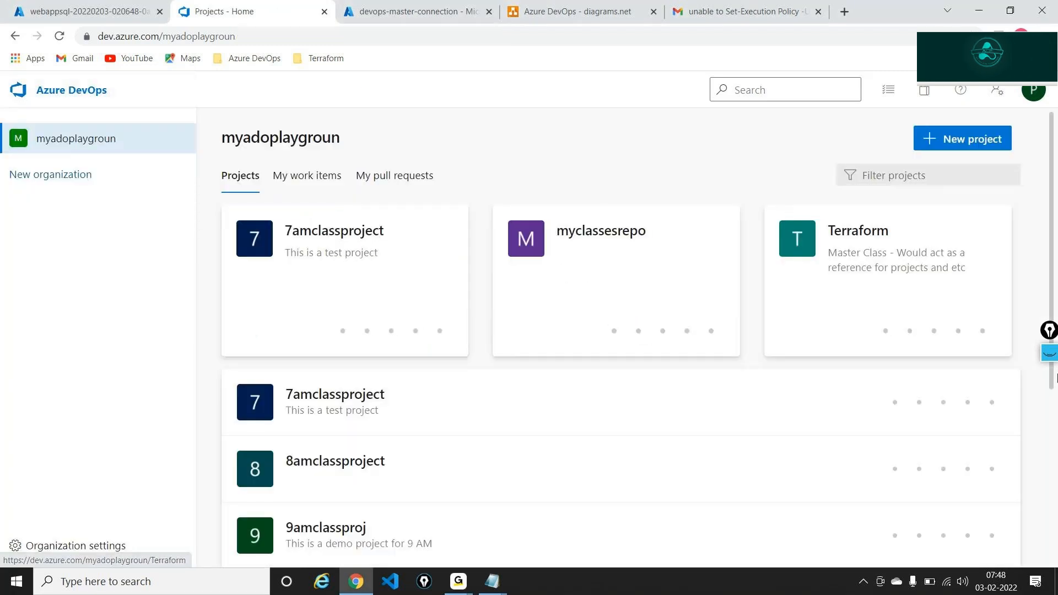
mouse_move(1050, 354)
left_click(1050, 386)
left_click_drag(404, 214, 438, 190)
left_click_drag(588, 250, 654, 261)
left_click_drag(838, 270, 879, 262)
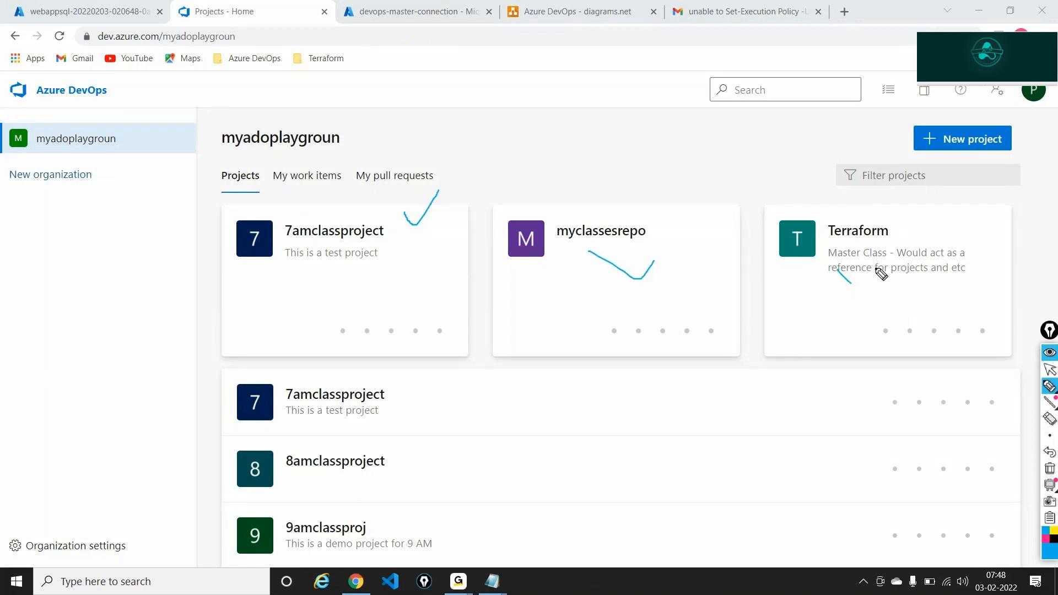
left_click(1050, 467)
left_click(1050, 369)
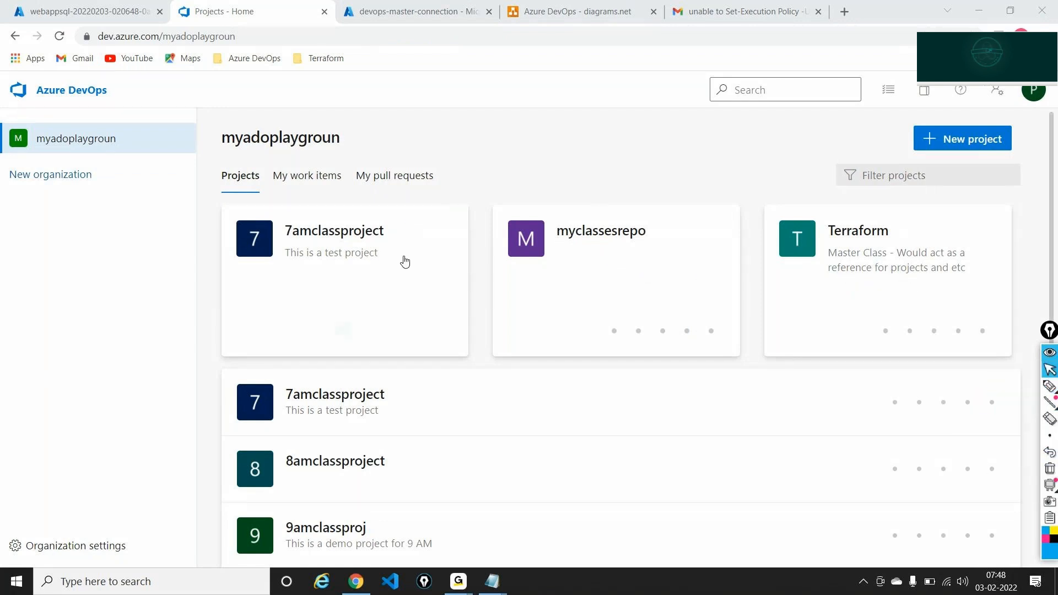
Step: Open the sql-webapp-release pipeline of 7amclassproject for editing
left_click(355, 272)
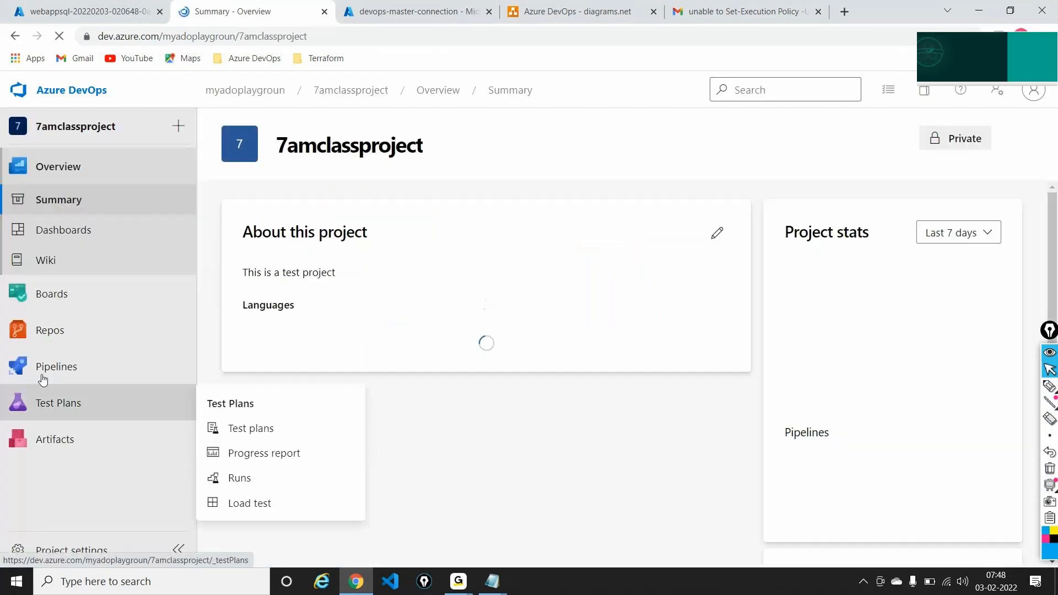
mouse_move(41, 366)
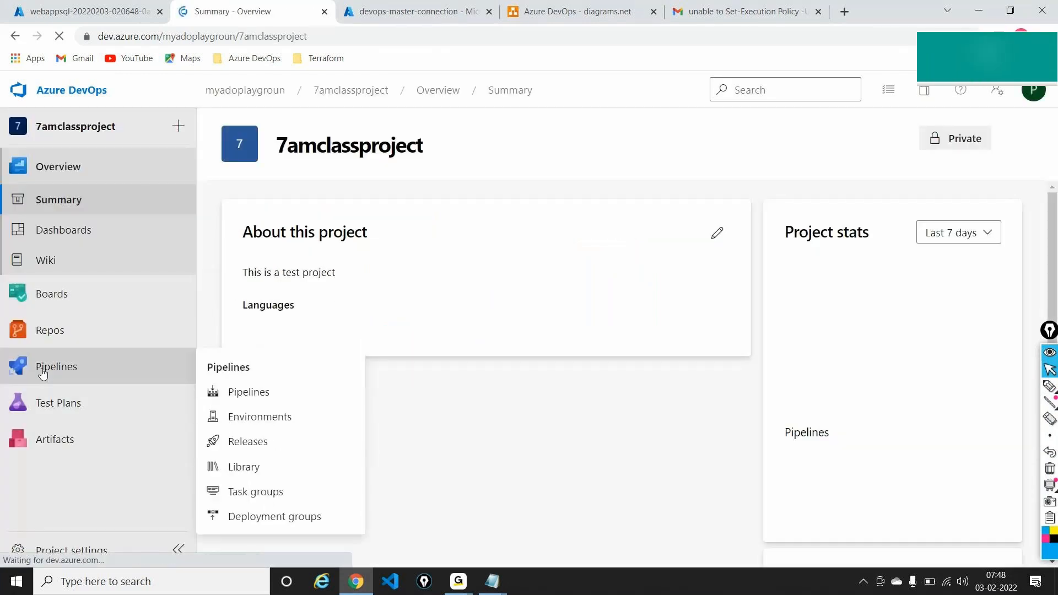
left_click(250, 442)
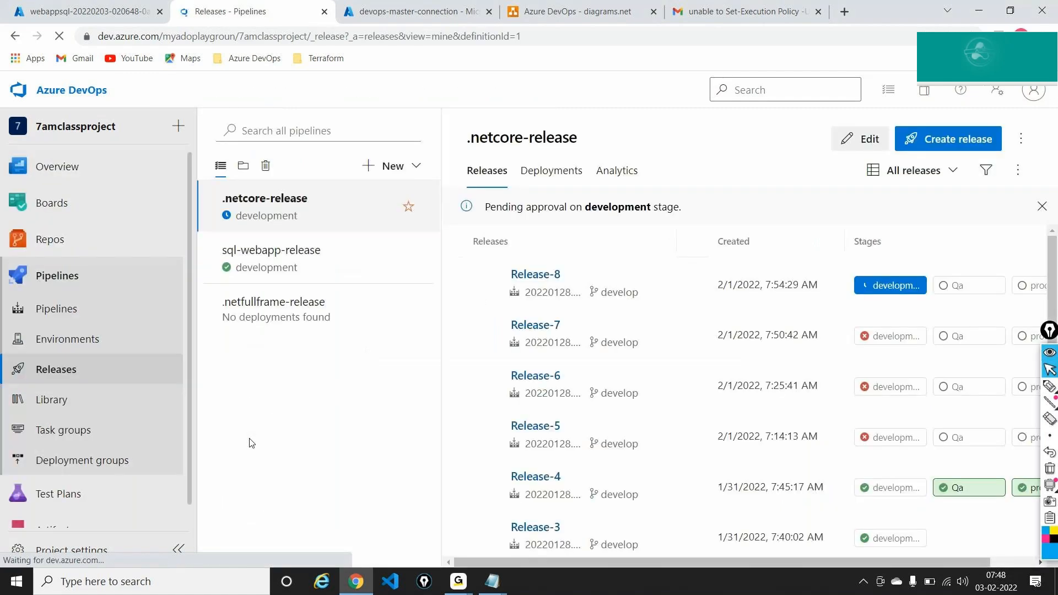
left_click(269, 249)
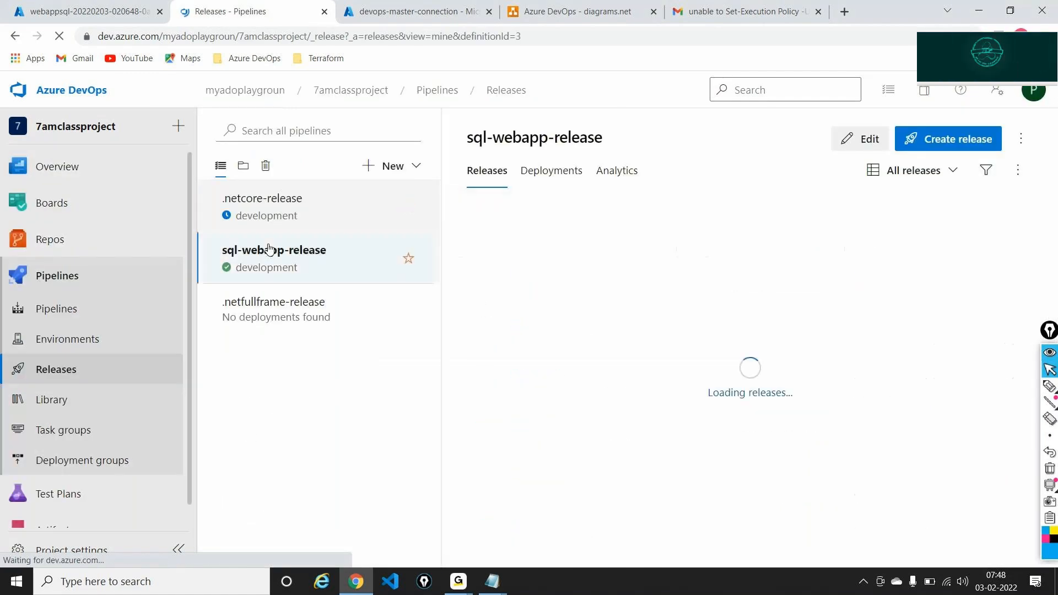
left_click(855, 140)
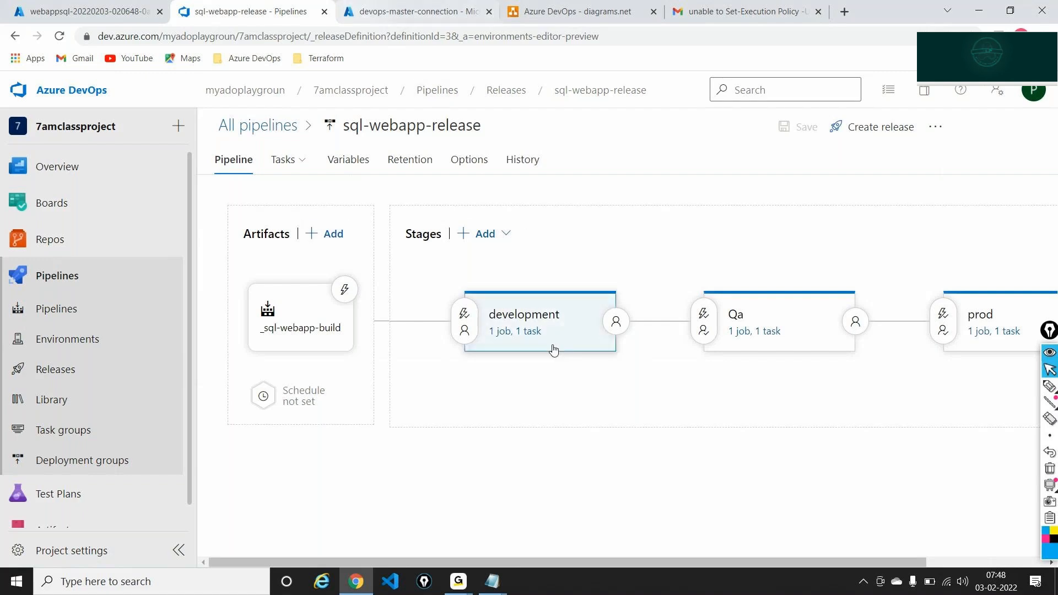
right_click(210, 3)
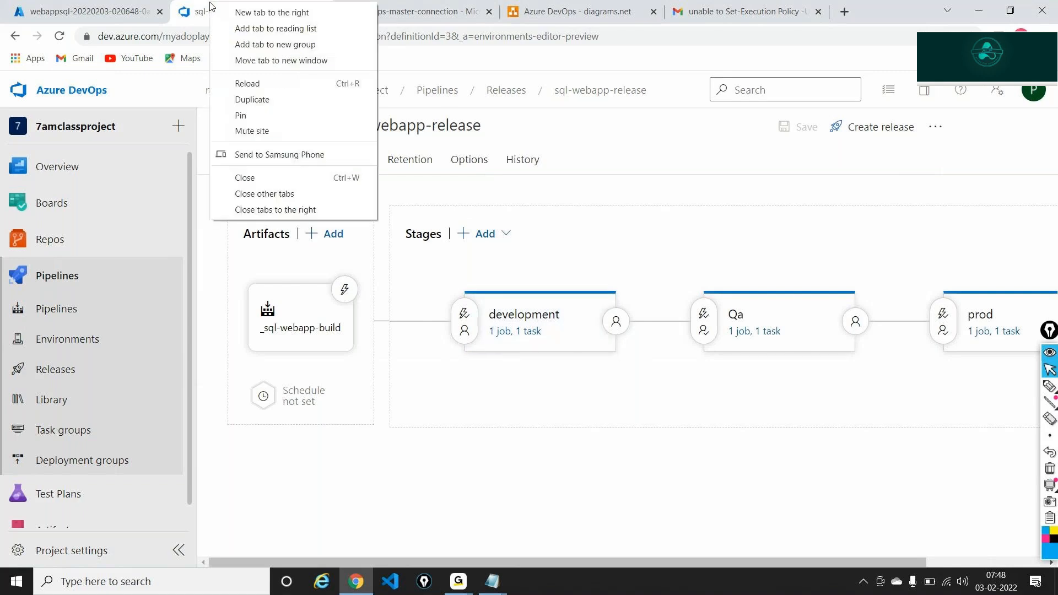
left_click(253, 115)
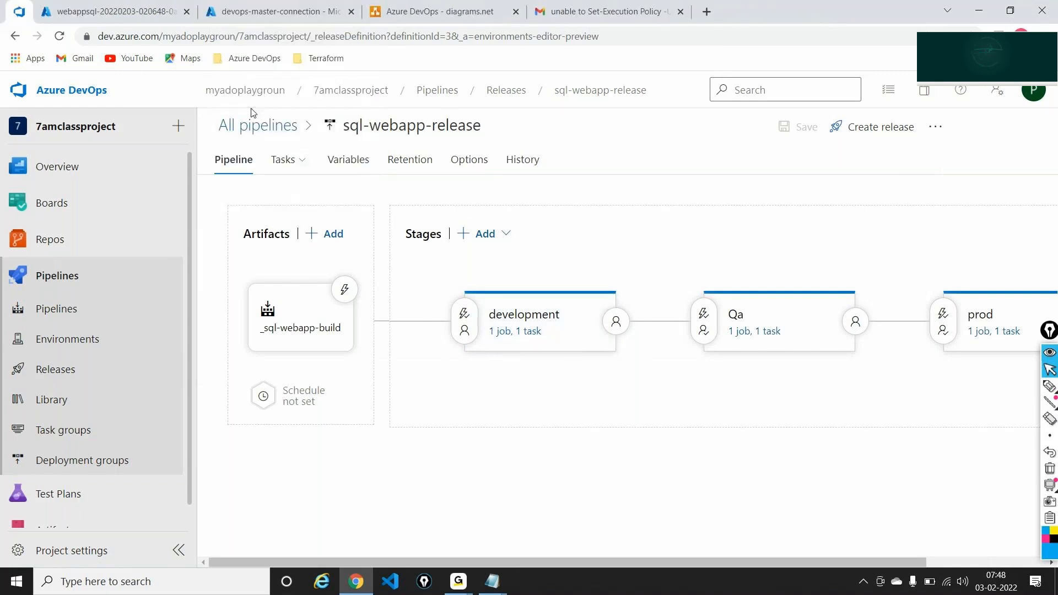
right_click(18, 17)
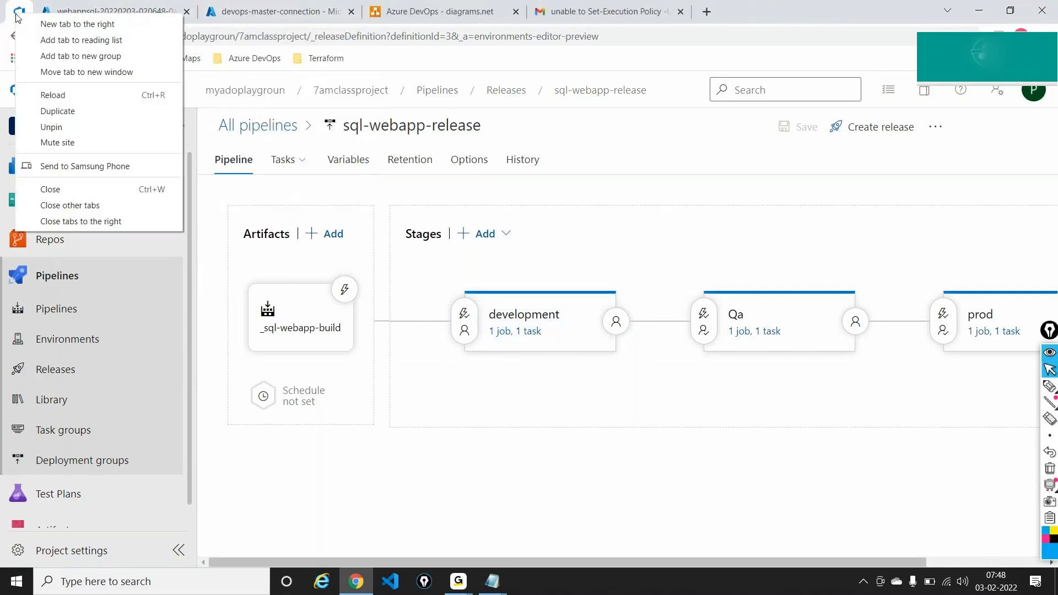
left_click(62, 128)
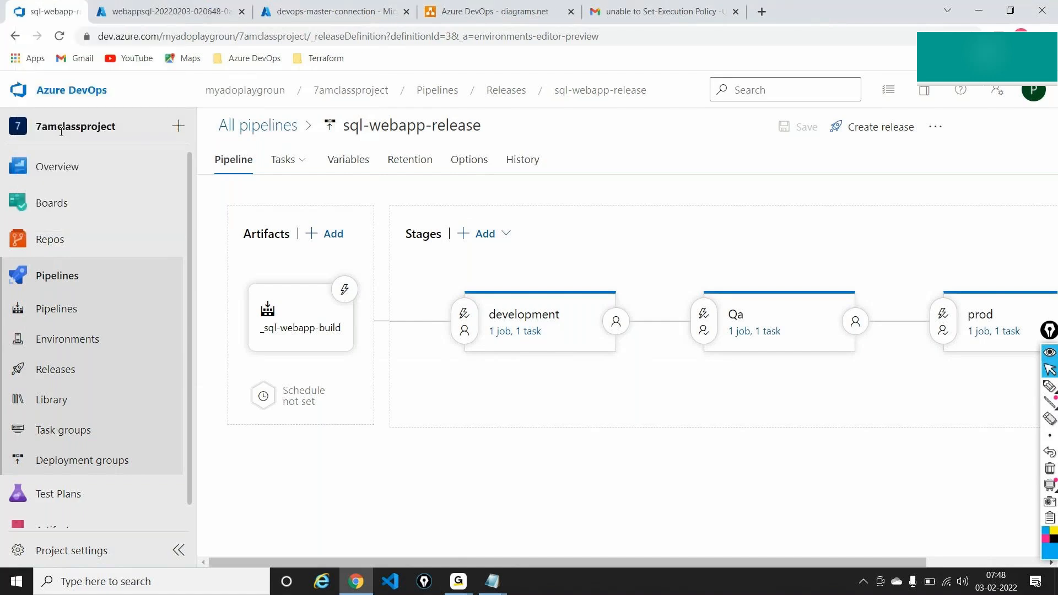
Step: Duplicate the sql-webapp-release tab, show the Terraform project's releases in the copy, and return to the sql-webapp-release tab
right_click(75, 8)
left_click(109, 105)
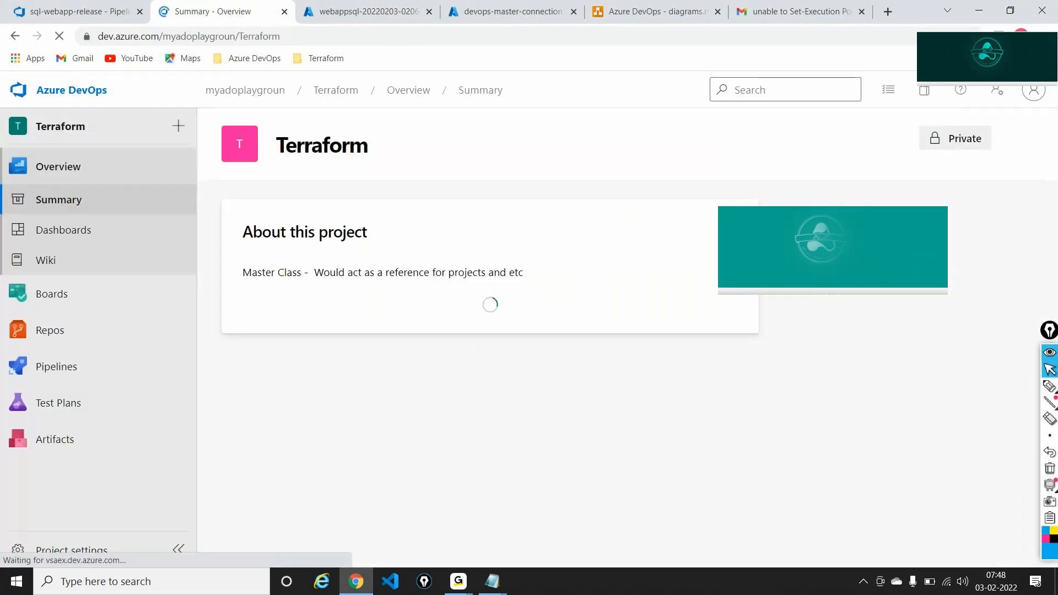
mouse_move(42, 366)
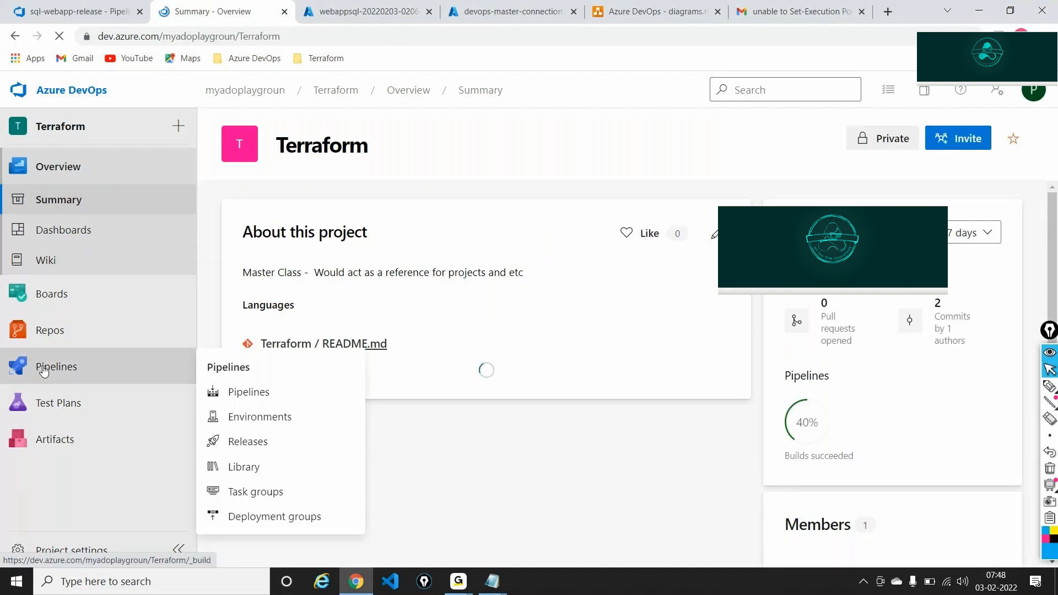
left_click(277, 451)
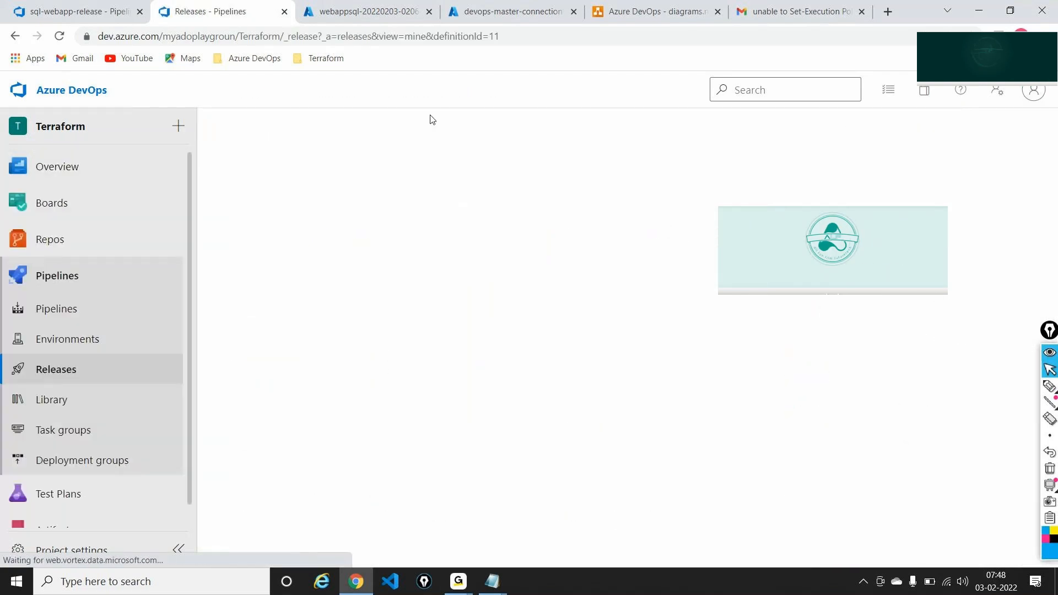
left_click(73, 7)
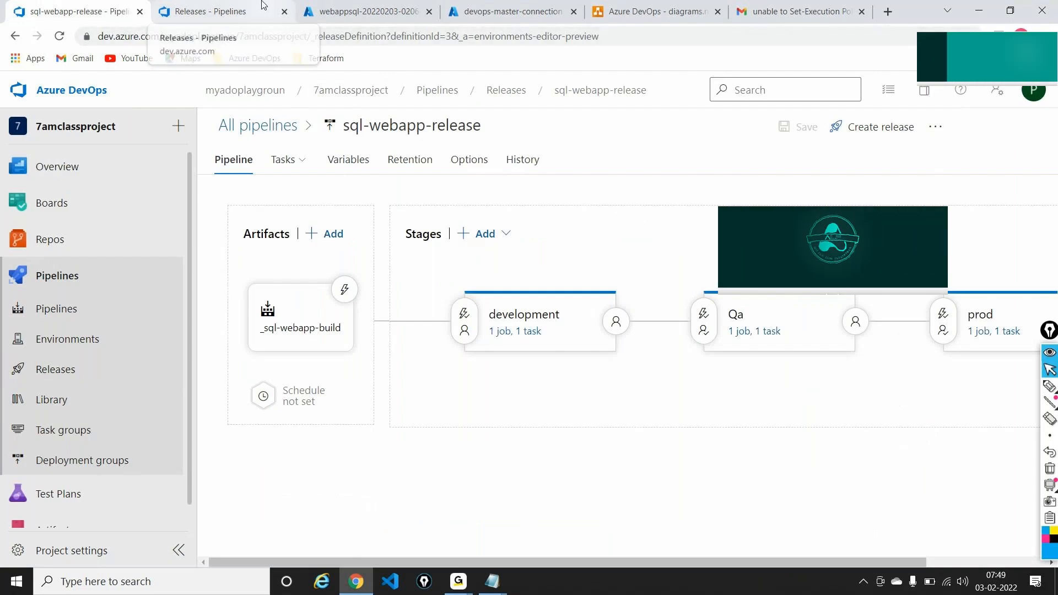
Step: Show the development stage's task group and its available actions, glance at the Terraform project's releases, and return to the sql-webapp-release stage diagram
left_click(497, 331)
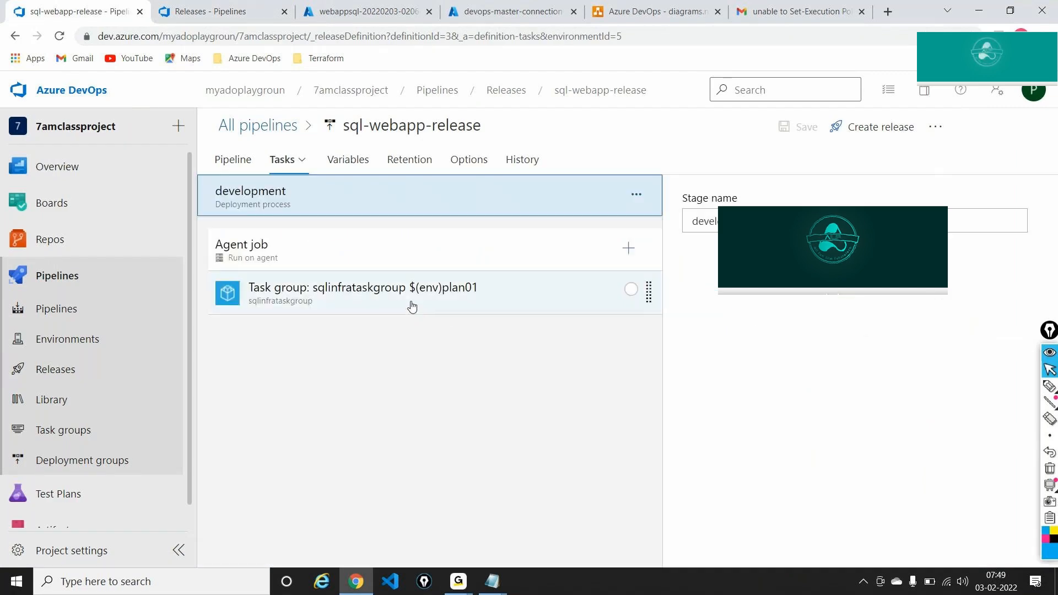
right_click(412, 307)
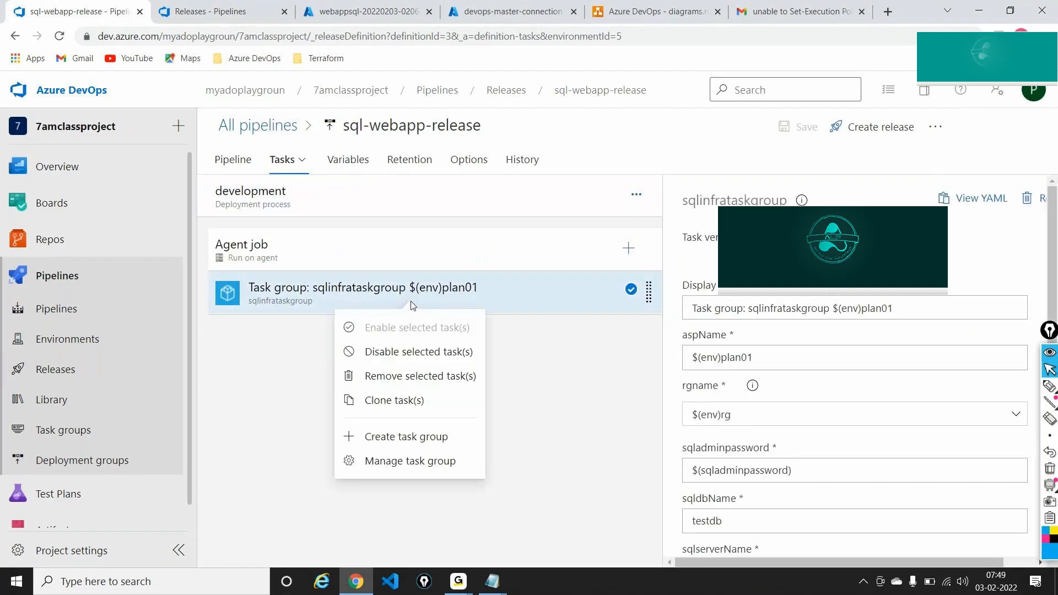
left_click(201, 6)
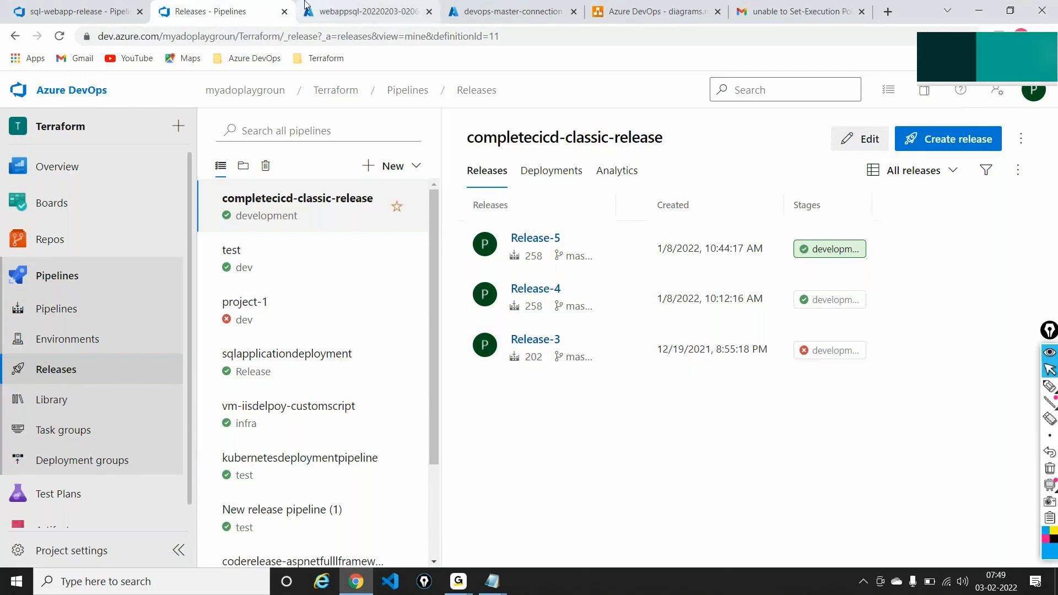
left_click(72, 11)
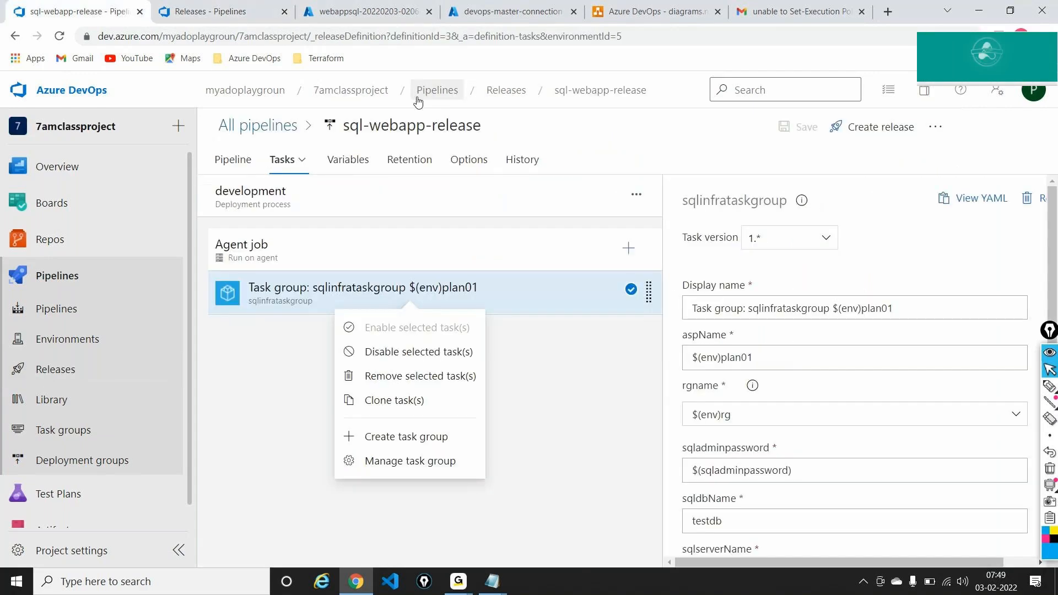
left_click(254, 167)
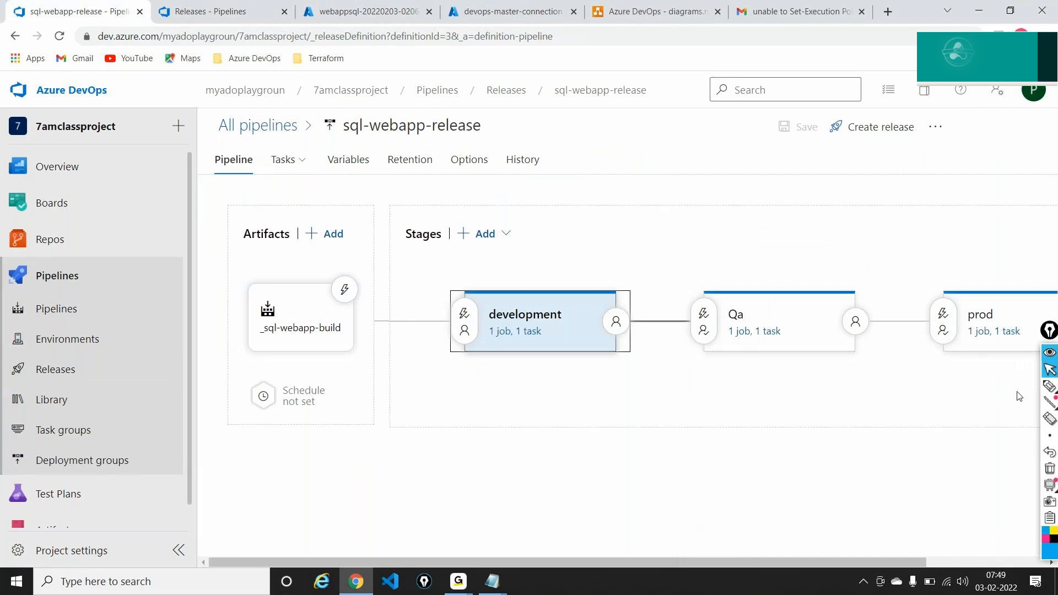
Step: Handwrite "migrate" below the development stage with the annotation pen, and clear the ink
left_click(1050, 386)
mouse_move(524, 414)
left_mouse_down()
mouse_move(562, 399)
mouse_move(574, 434)
mouse_move(564, 429)
left_mouse_up()
mouse_move(563, 396)
left_mouse_down()
mouse_move(591, 394)
mouse_move(603, 375)
mouse_move(615, 390)
left_mouse_up()
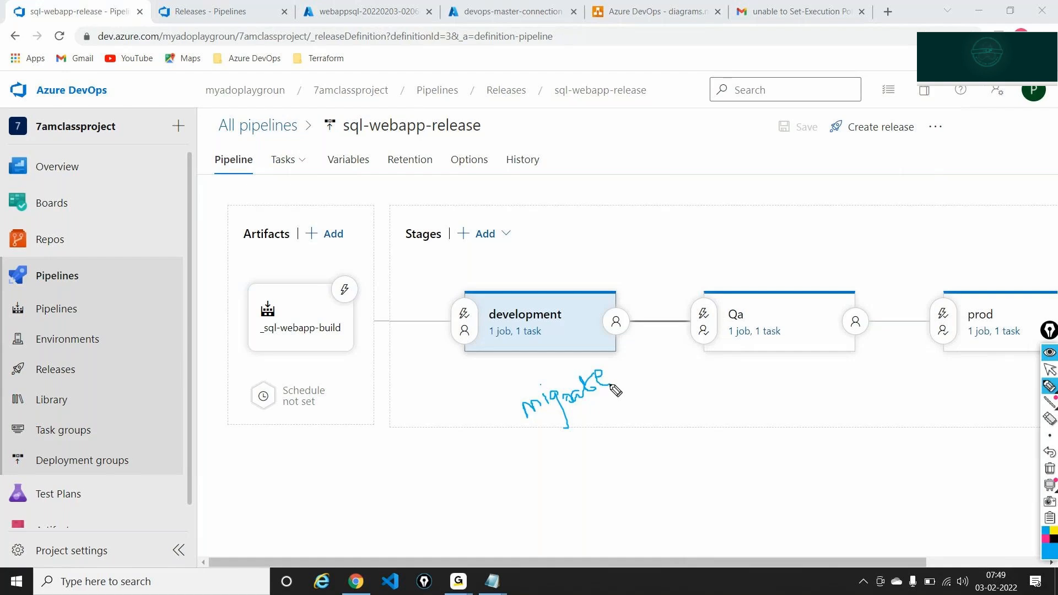
left_click(1050, 469)
left_click(1051, 370)
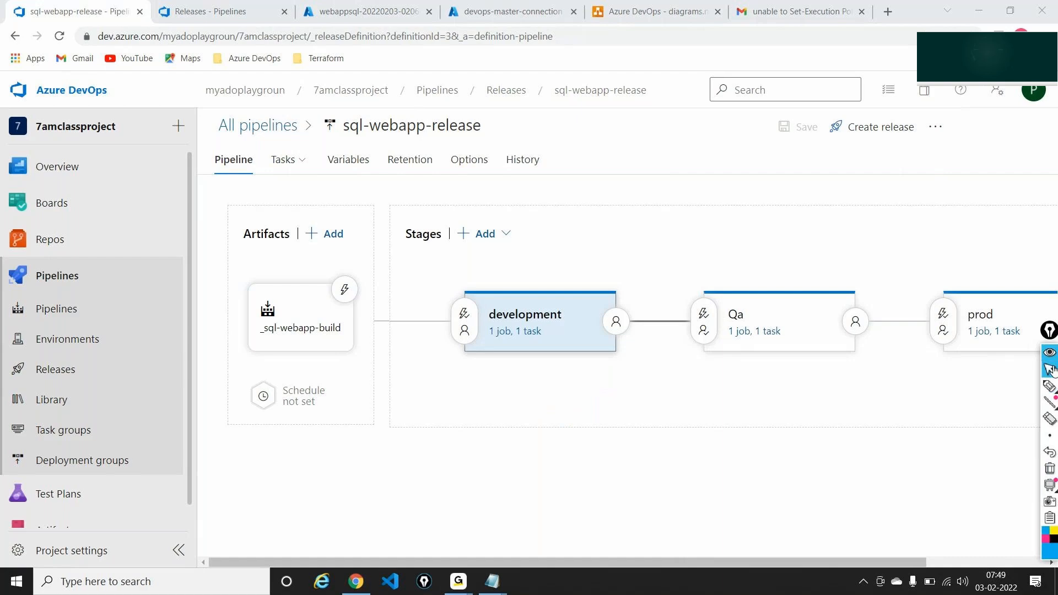
Step: Export the sql-webapp-release pipeline from 7amclassproject's releases as a JSON file
left_click(554, 90)
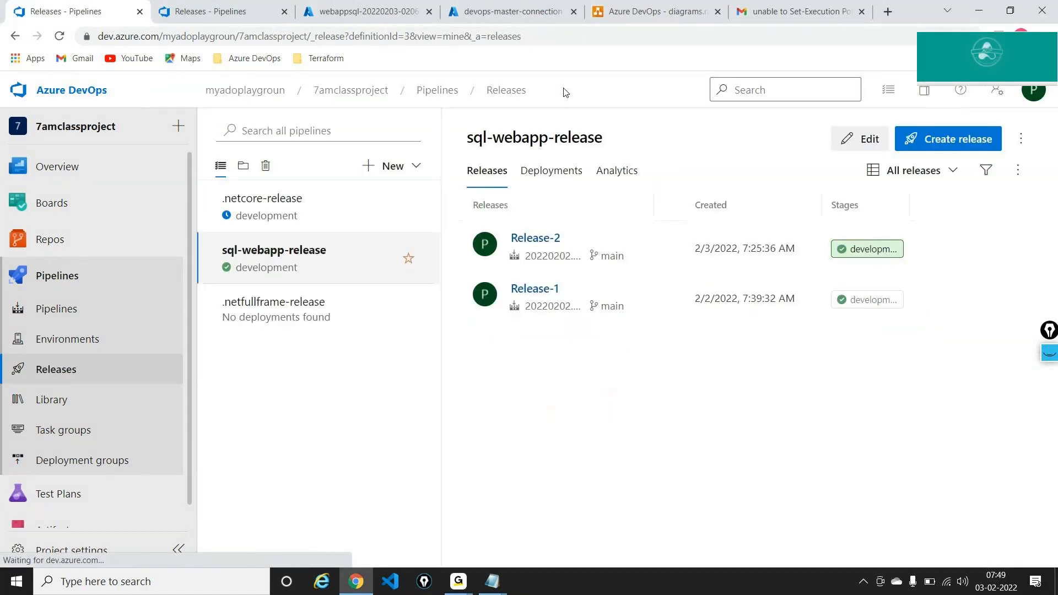
triple_click(526, 139)
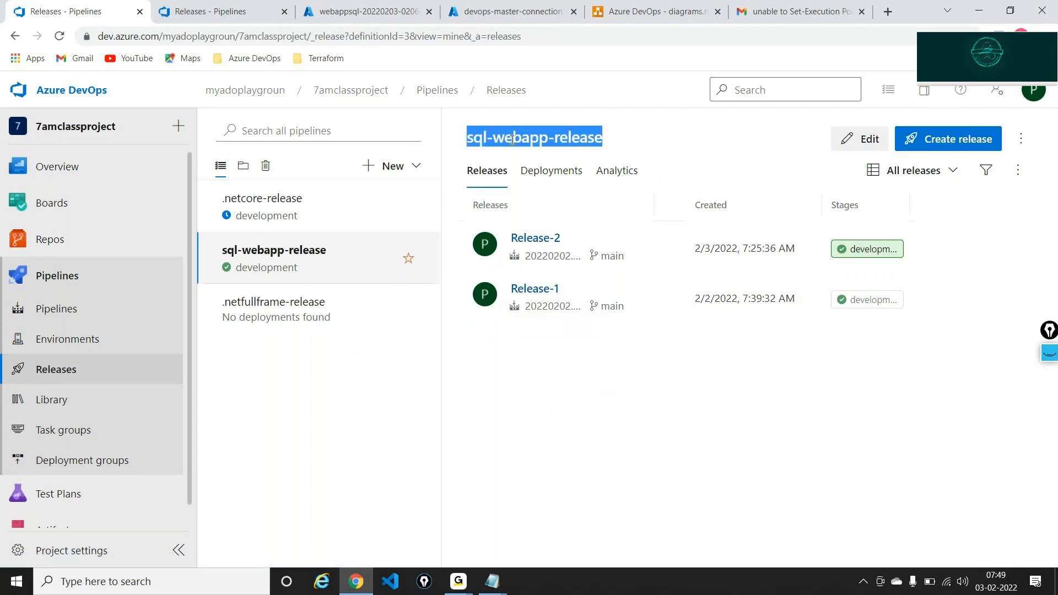
left_click(1020, 139)
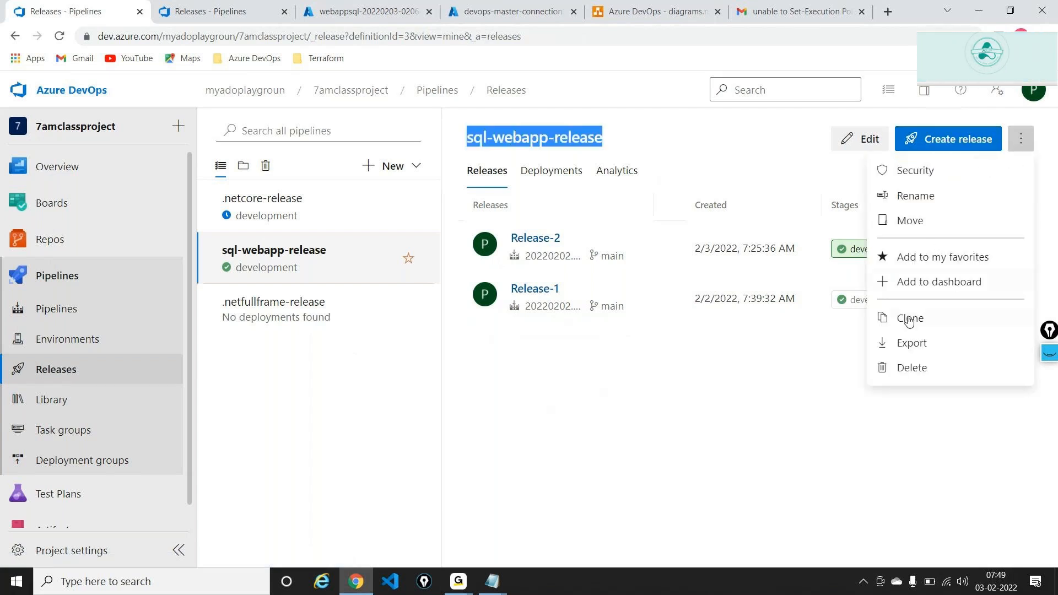
left_click(910, 343)
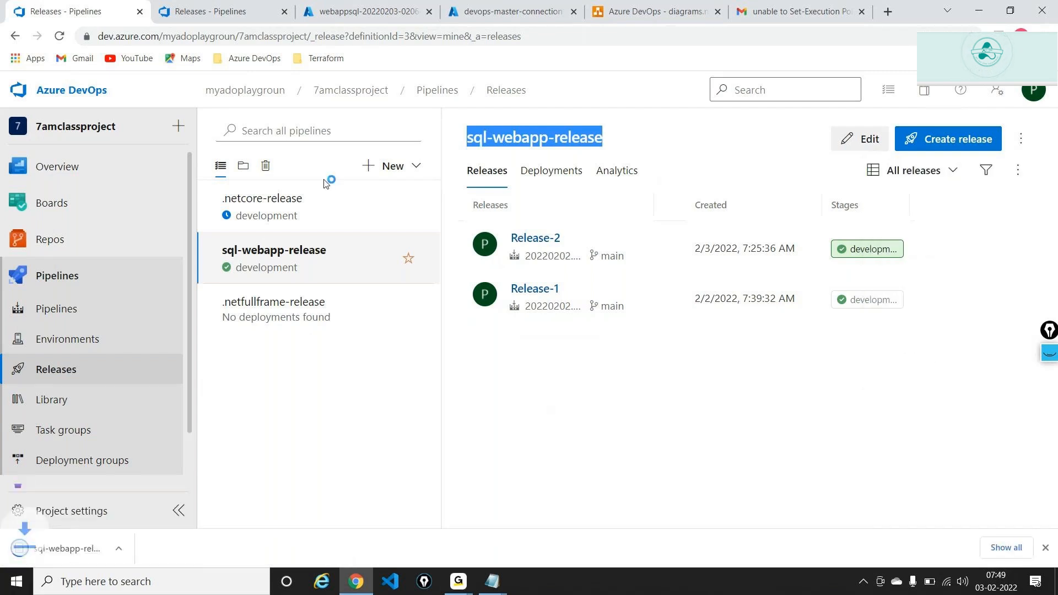
Step: Open the downloaded sql-webapp-release.json in Visual Studio Code, showing the pipeline's Export option again in the browser while it loads
right_click(72, 549)
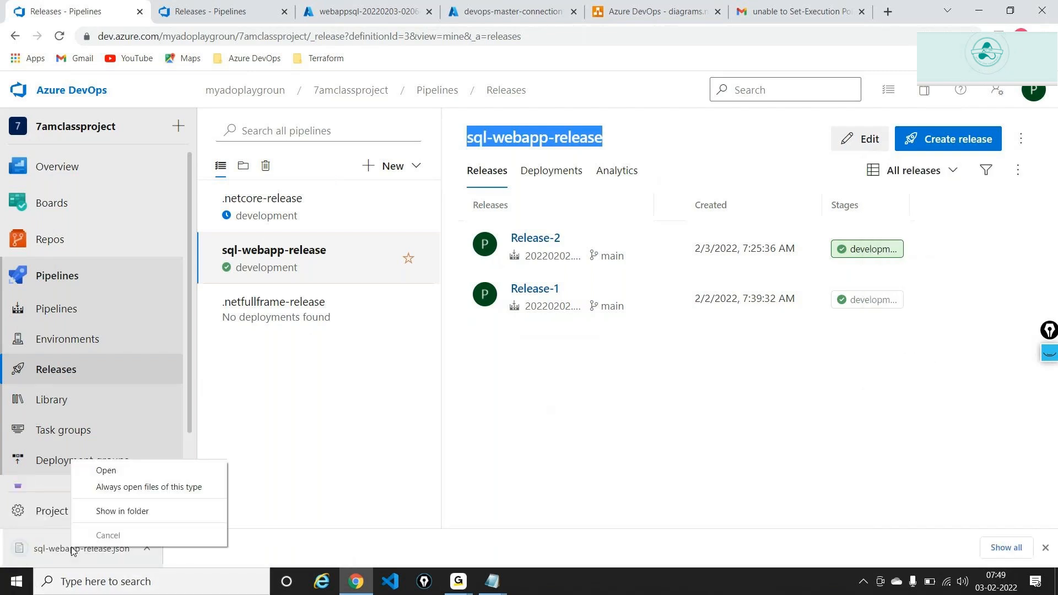
left_click(102, 473)
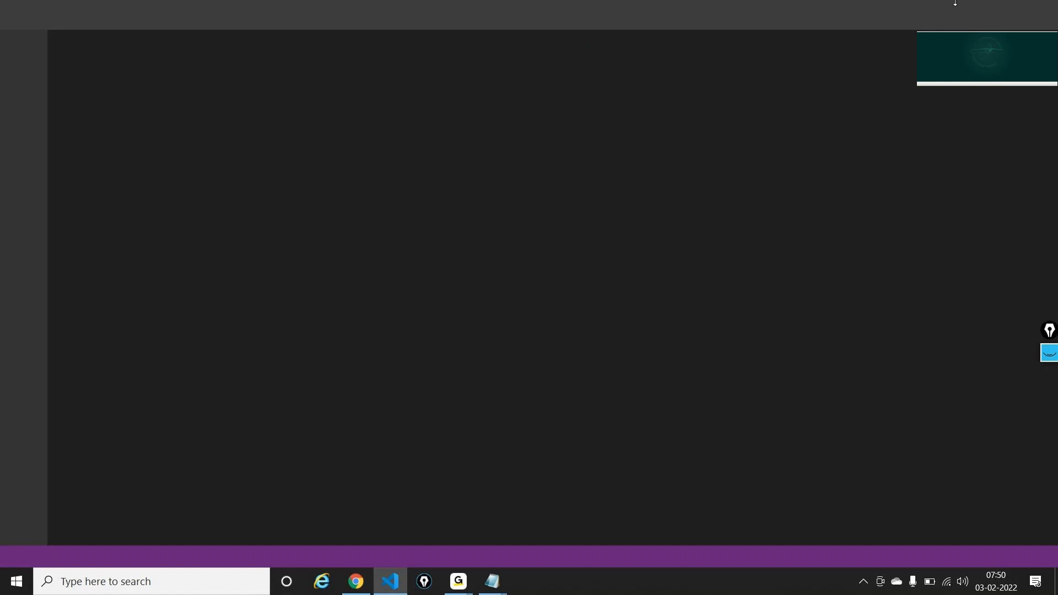
key("alt+Tab")
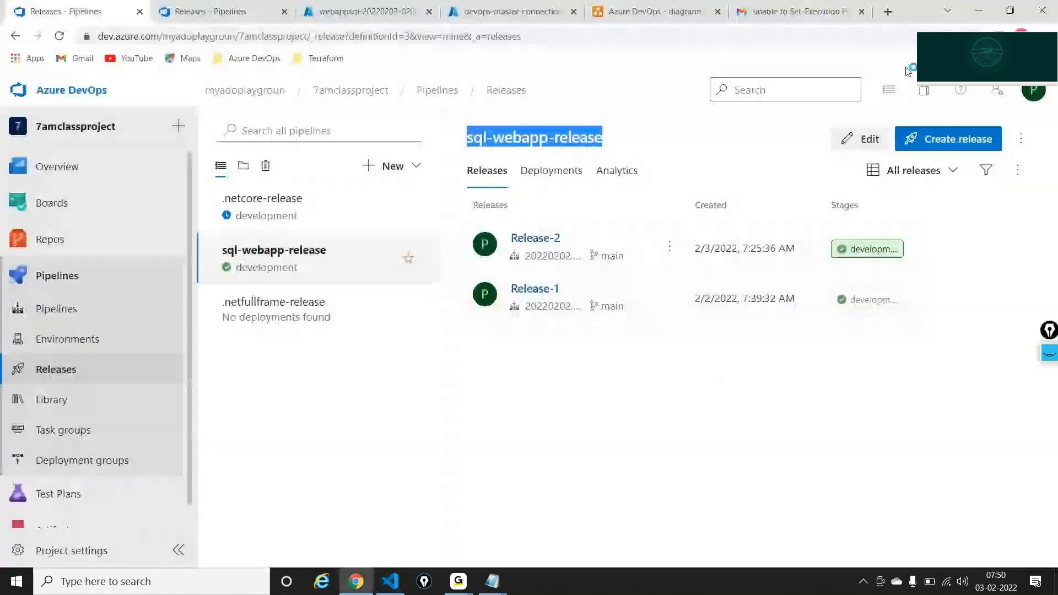
left_click(1014, 145)
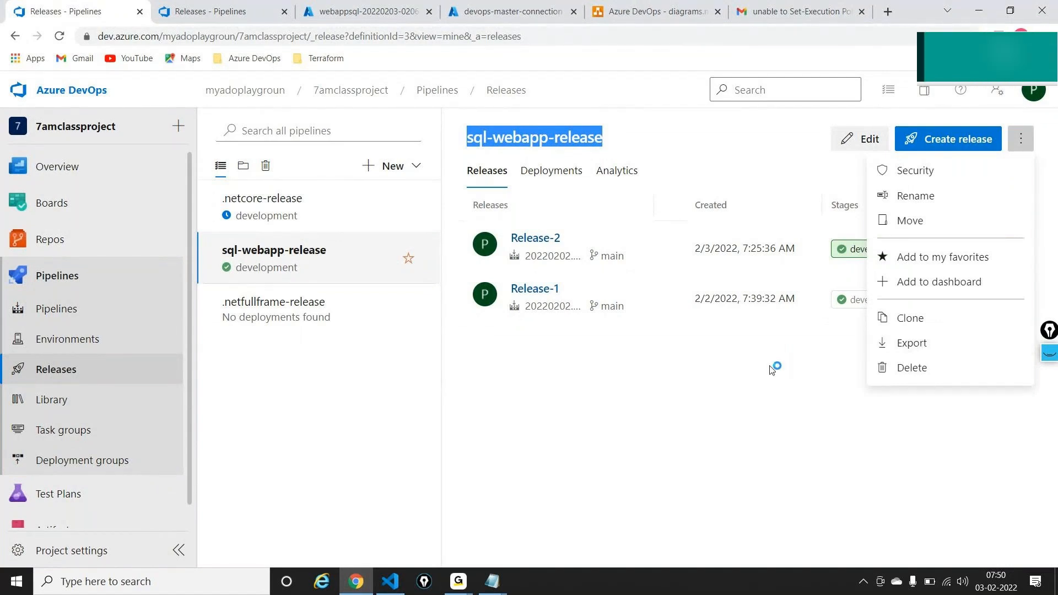
key("alt+Tab")
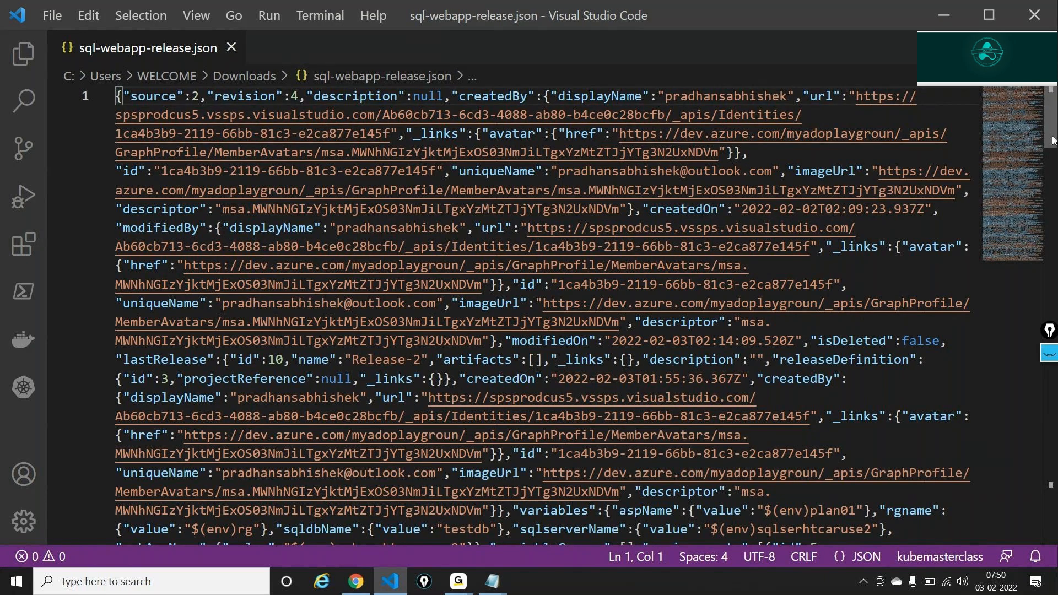
Step: Format the entire contents of sql-webapp-release.json, save the file, and look through the structured JSON
left_click_drag(1053, 140, 1041, 110)
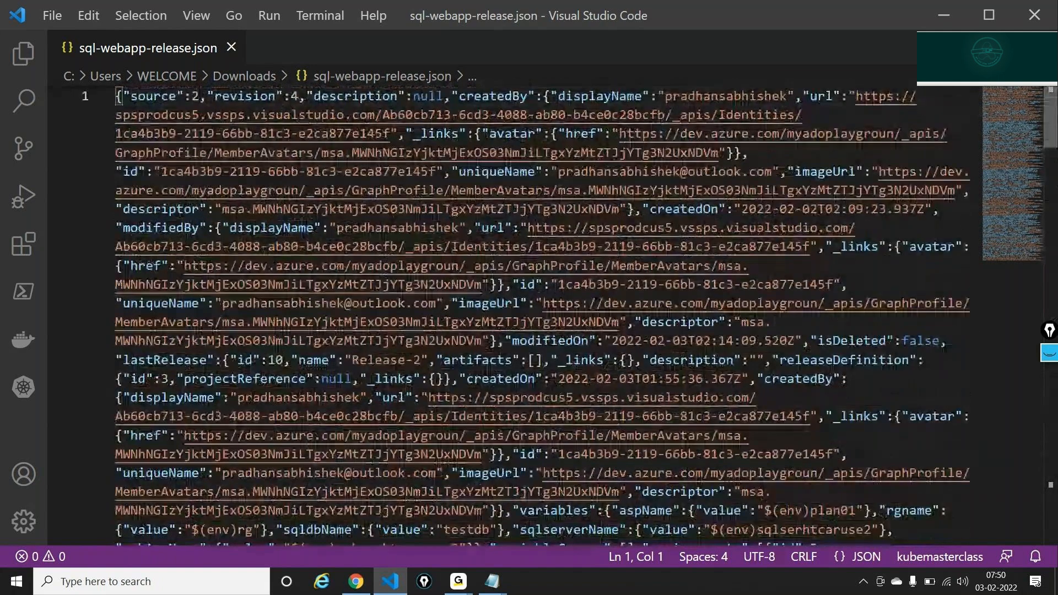
left_click(948, 93)
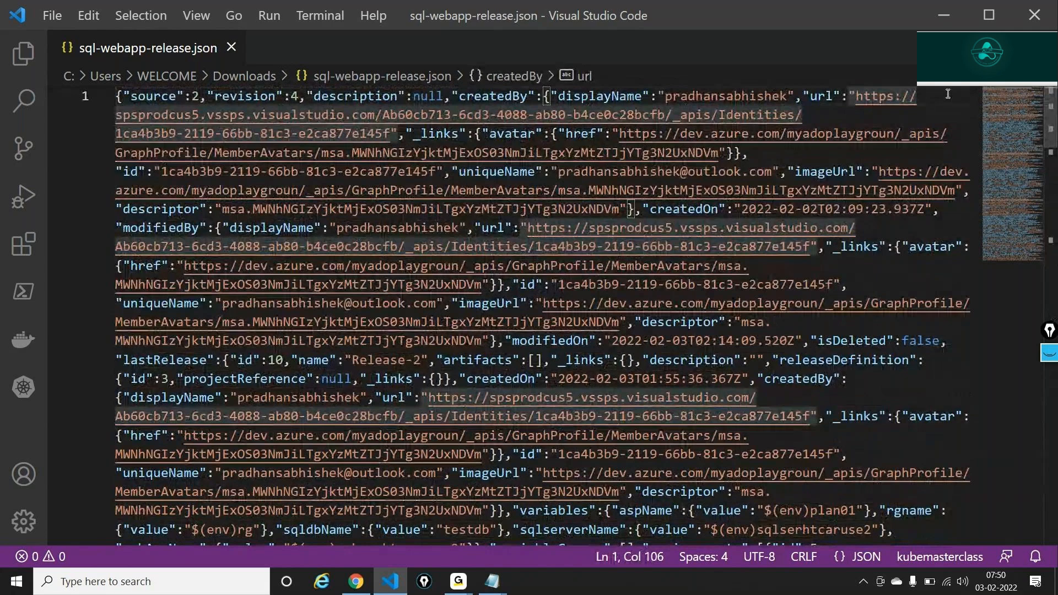
key("ctrl+a")
right_click(673, 105)
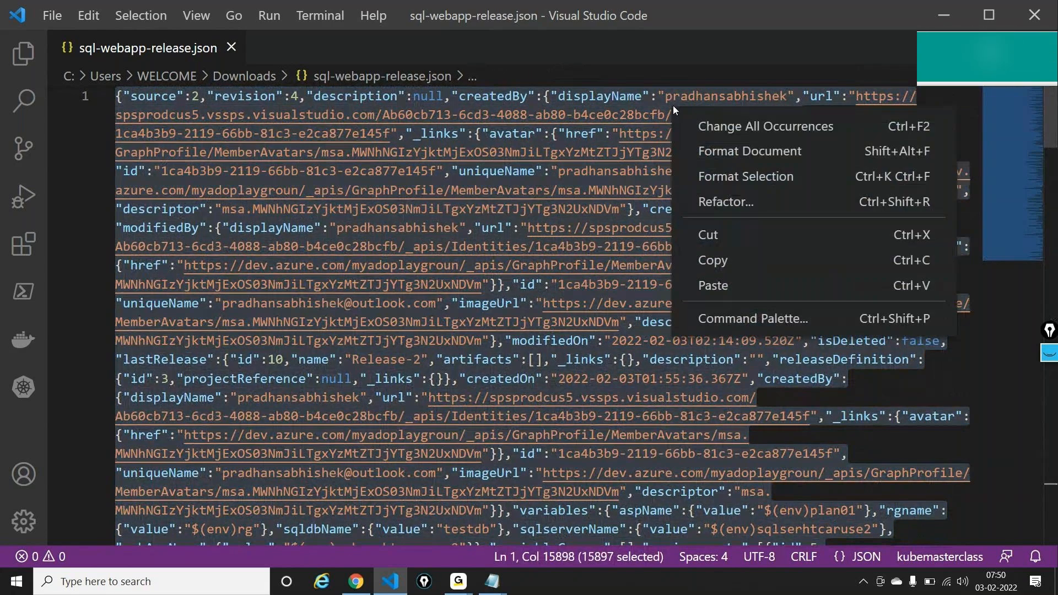
left_click(752, 171)
left_click(479, 382)
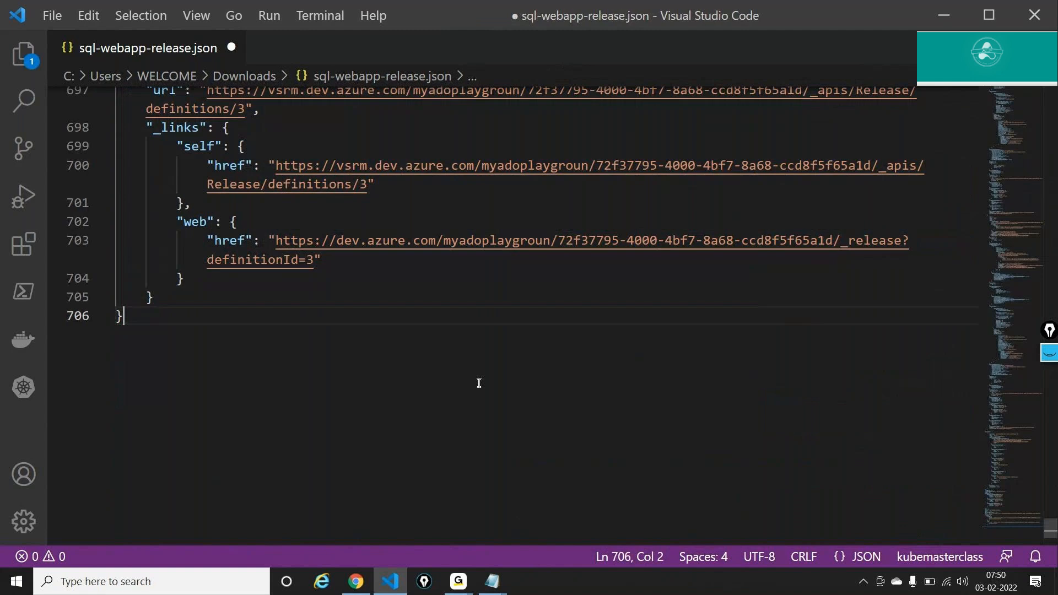
scroll(479, 382, "up", 20)
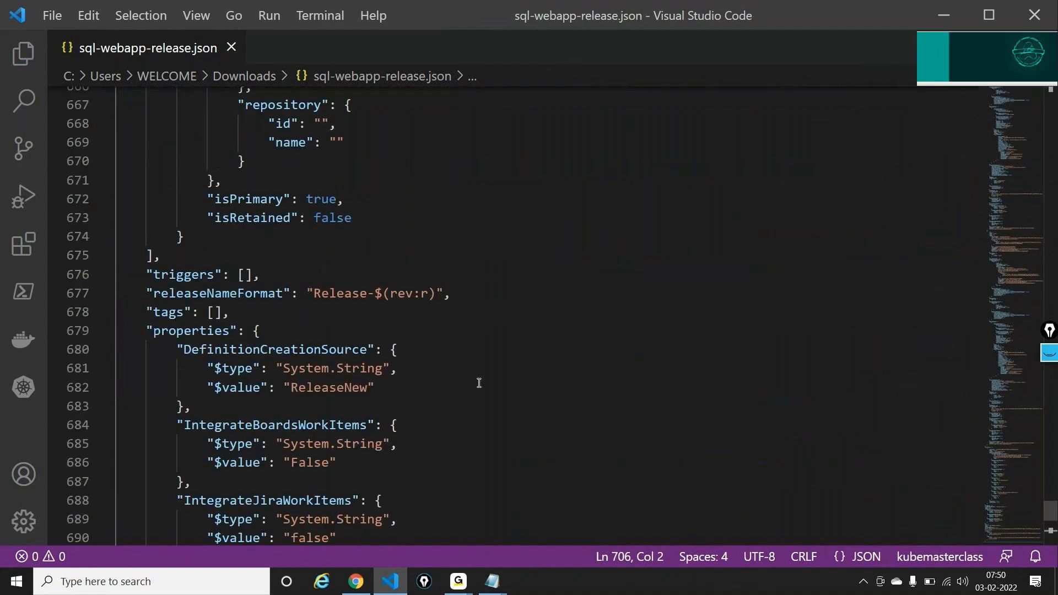
scroll(479, 382, "up", 20)
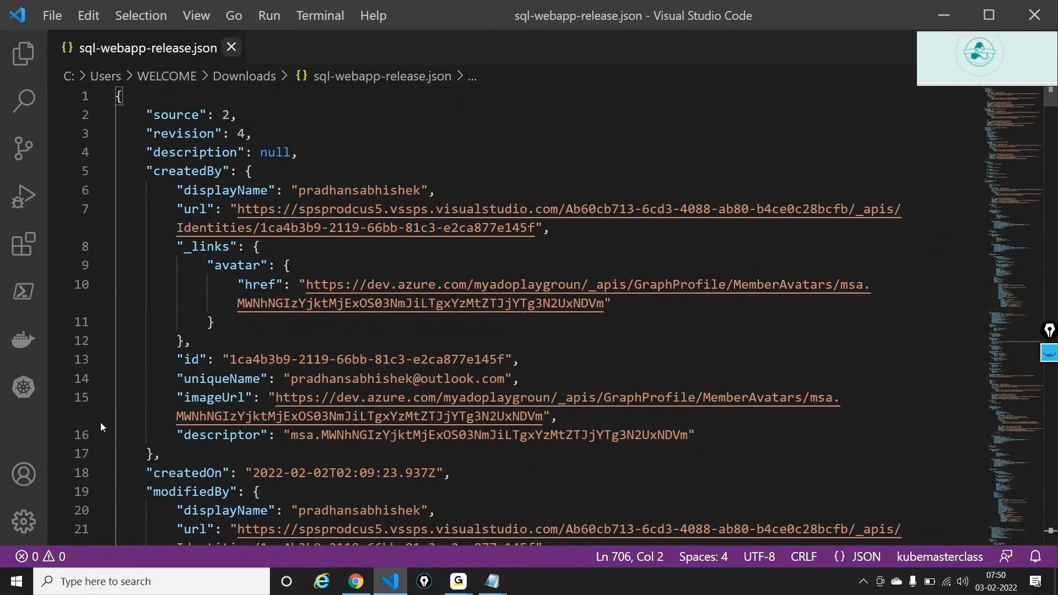
scroll(313, 374, "down", 10)
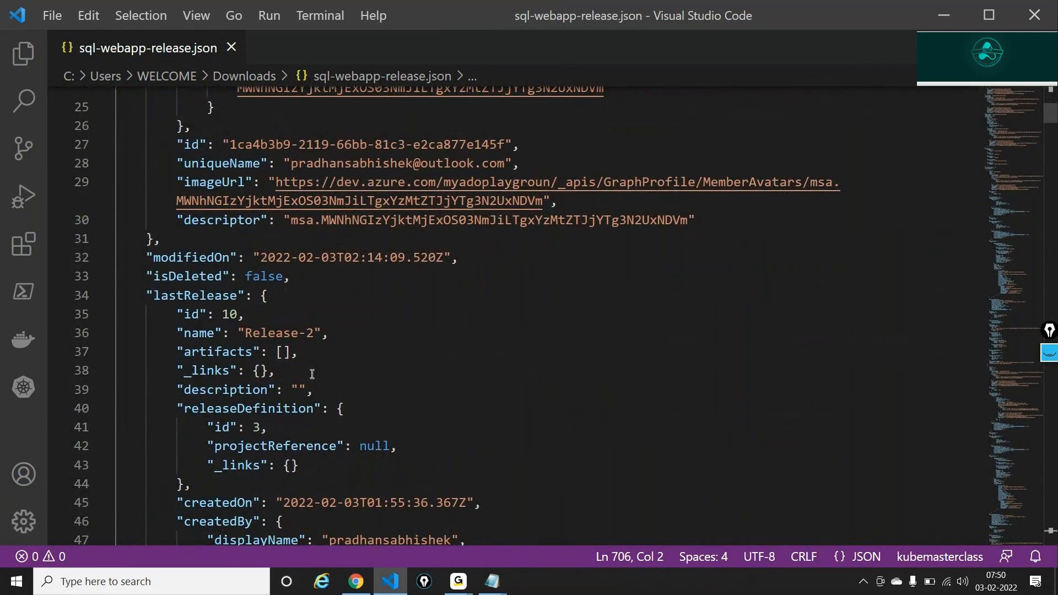
Step: Switch to the Terraform project's releases in the browser and import sql-webapp-release.json from Downloads as a release pipeline
key("alt+Tab")
left_click(213, 8)
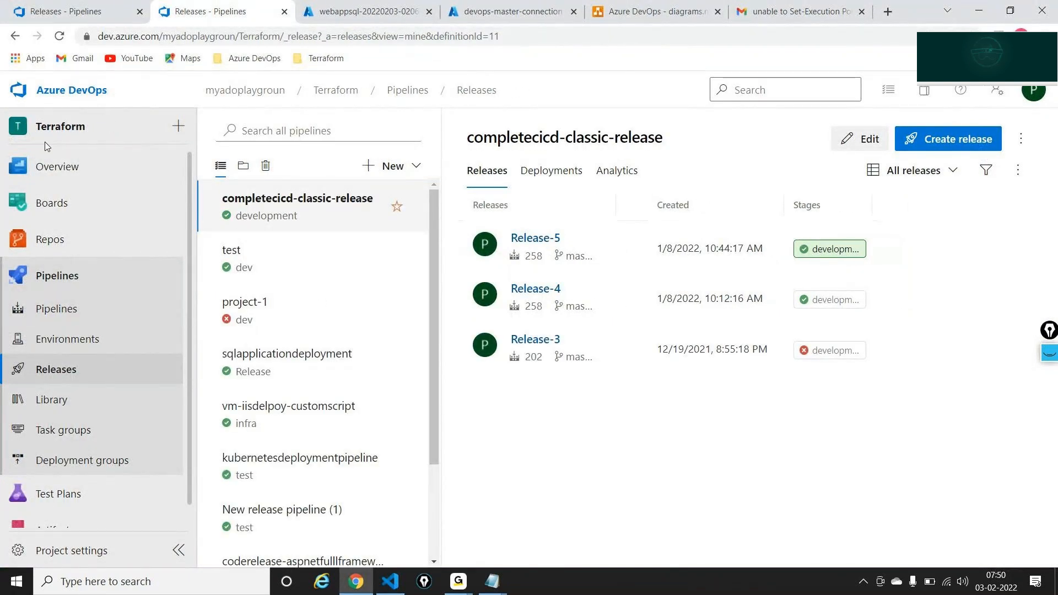
left_click(392, 164)
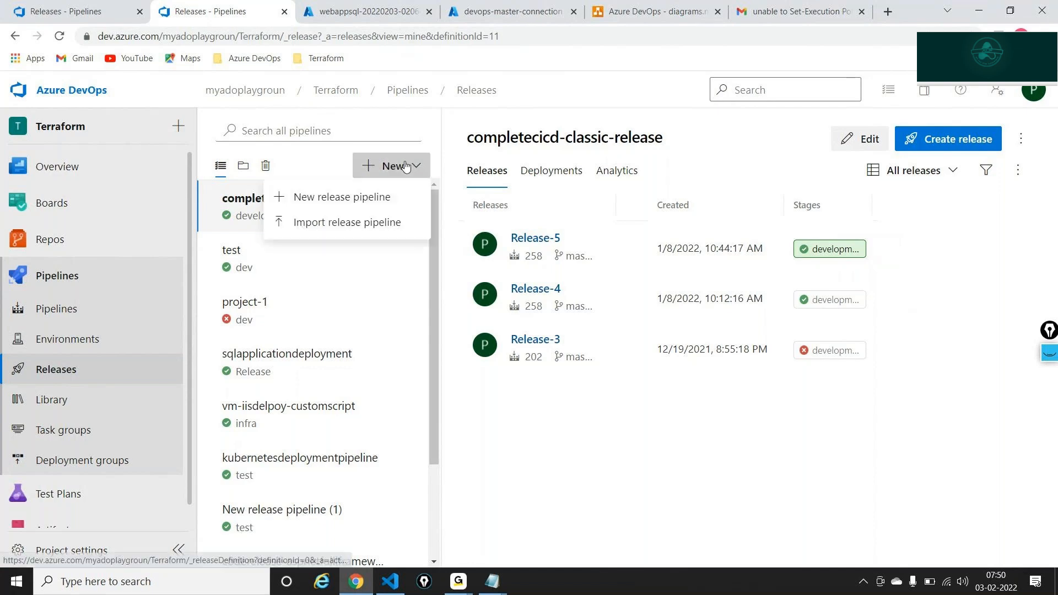
left_click(346, 224)
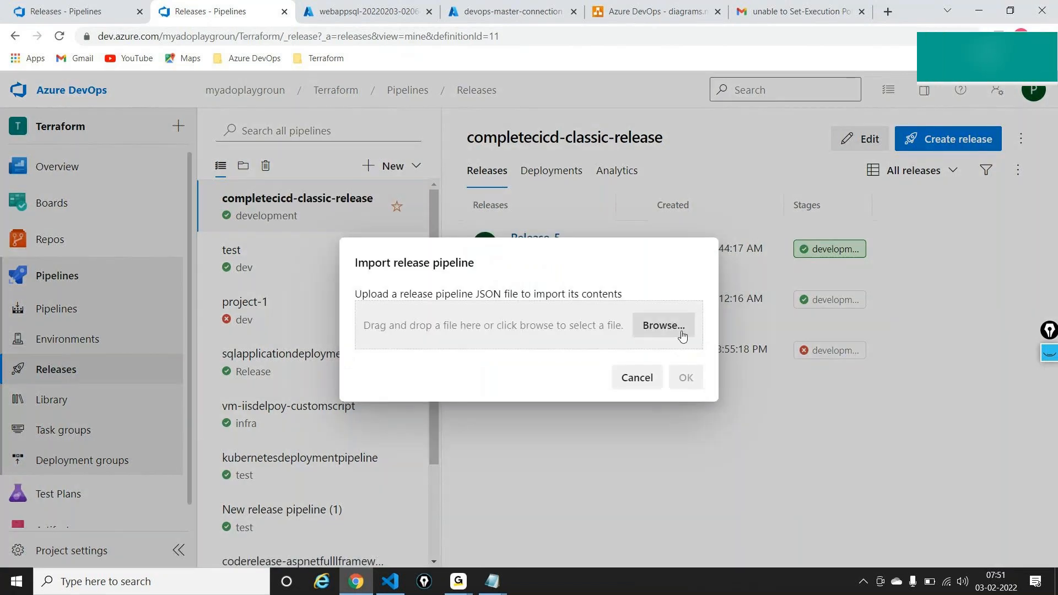
left_click(678, 328)
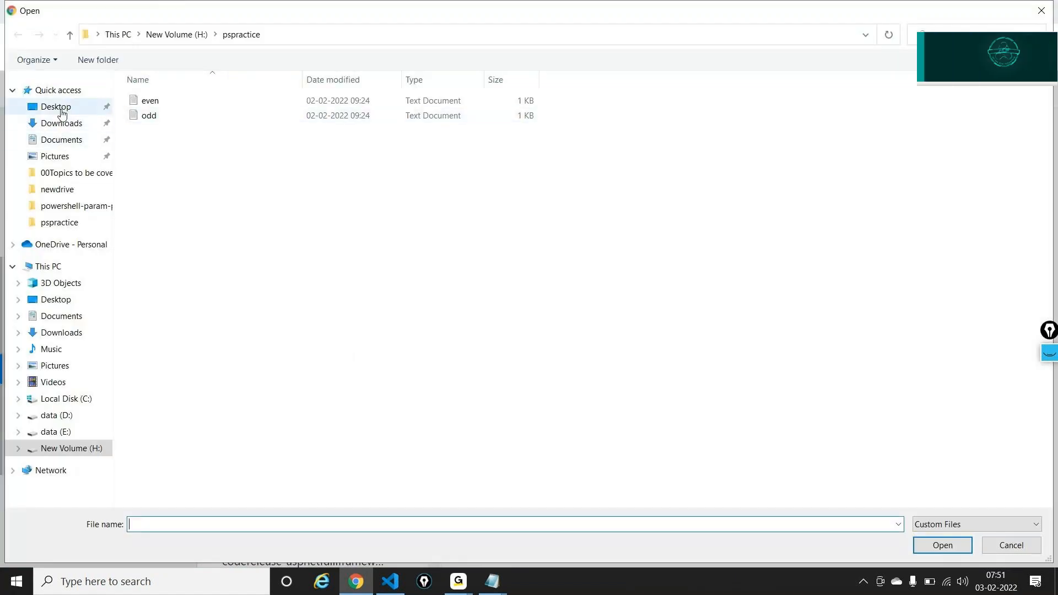
left_click(62, 123)
left_click(182, 117)
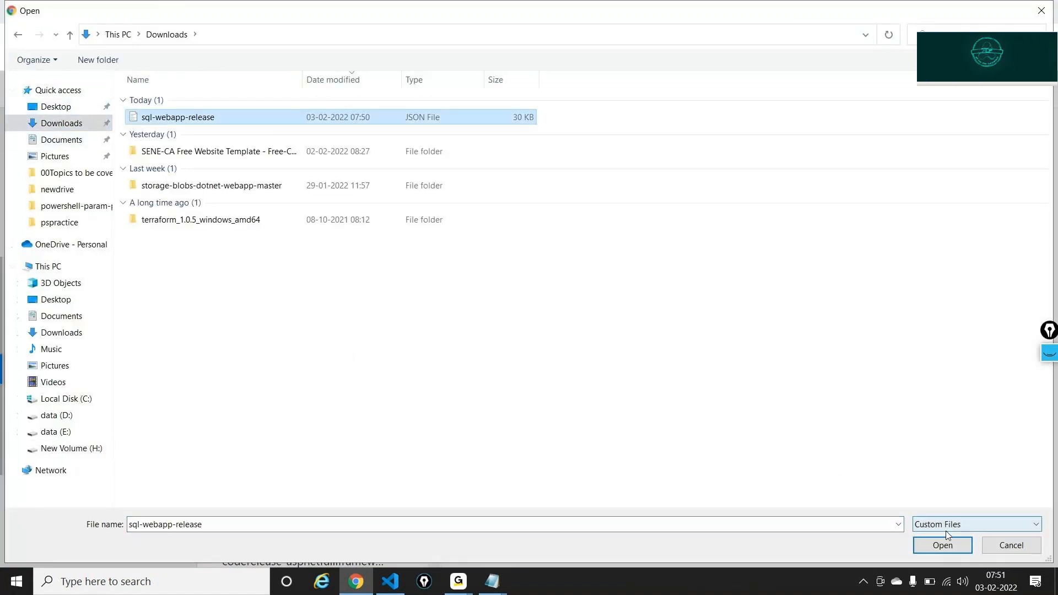
left_click(943, 545)
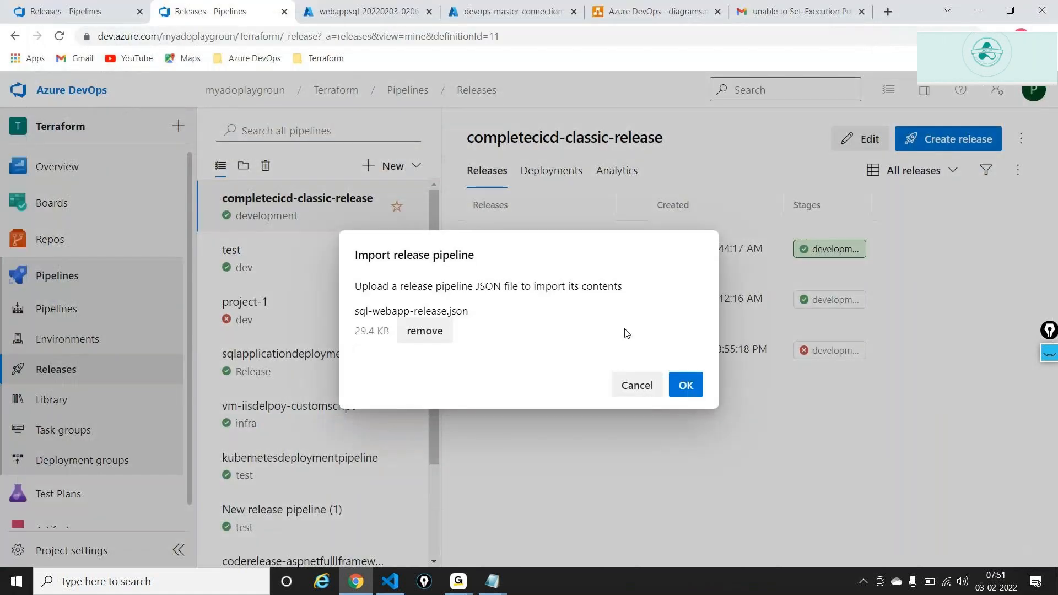
left_click(685, 385)
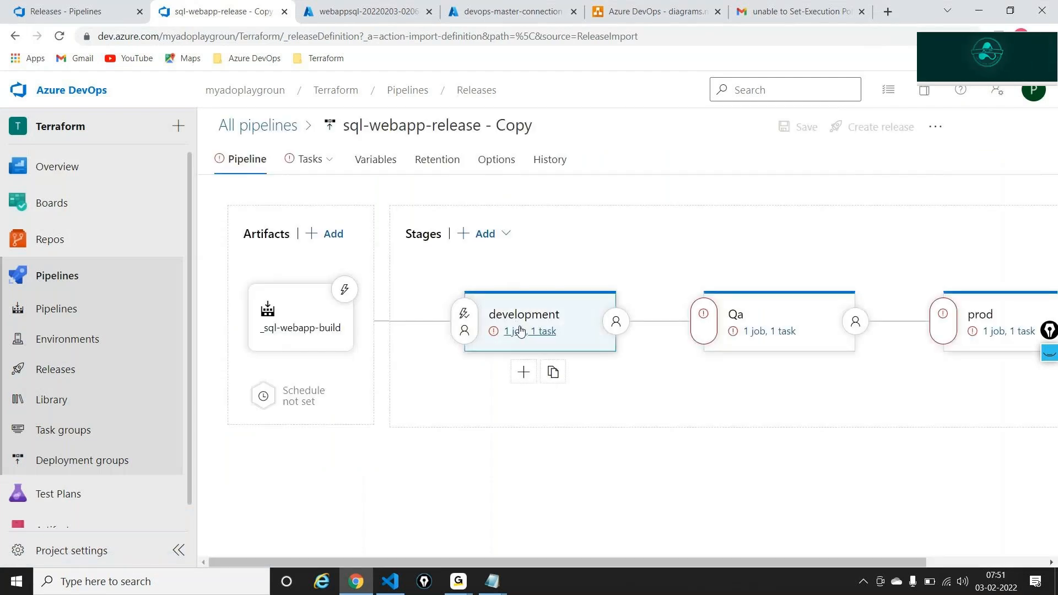
Step: Inspect the sqlinfrataskgroup task in the imported pipeline's development and Qa stages, and return to the stage diagram
left_click(520, 331)
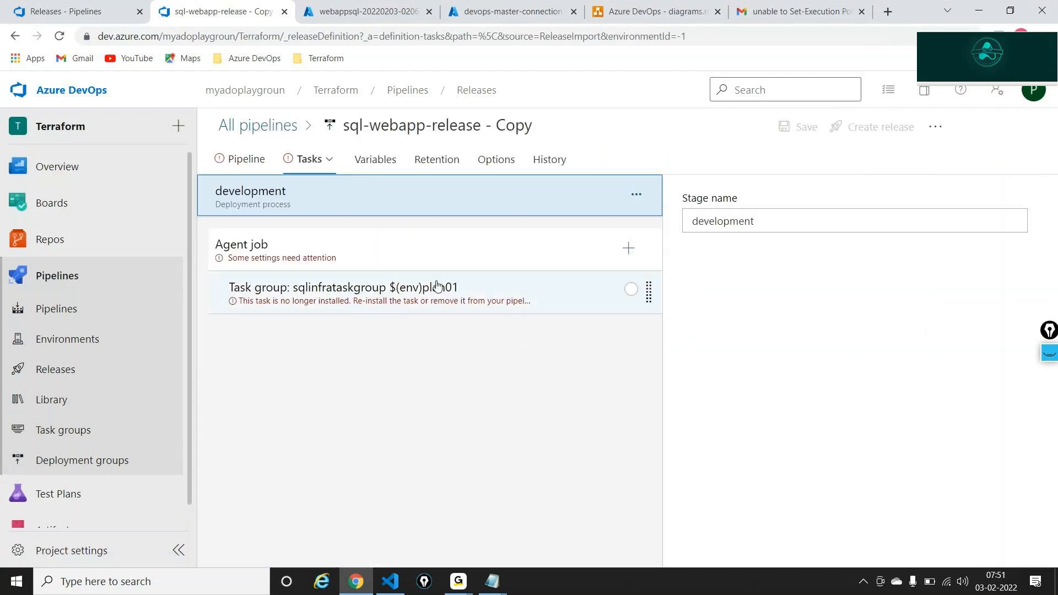
left_click(435, 284)
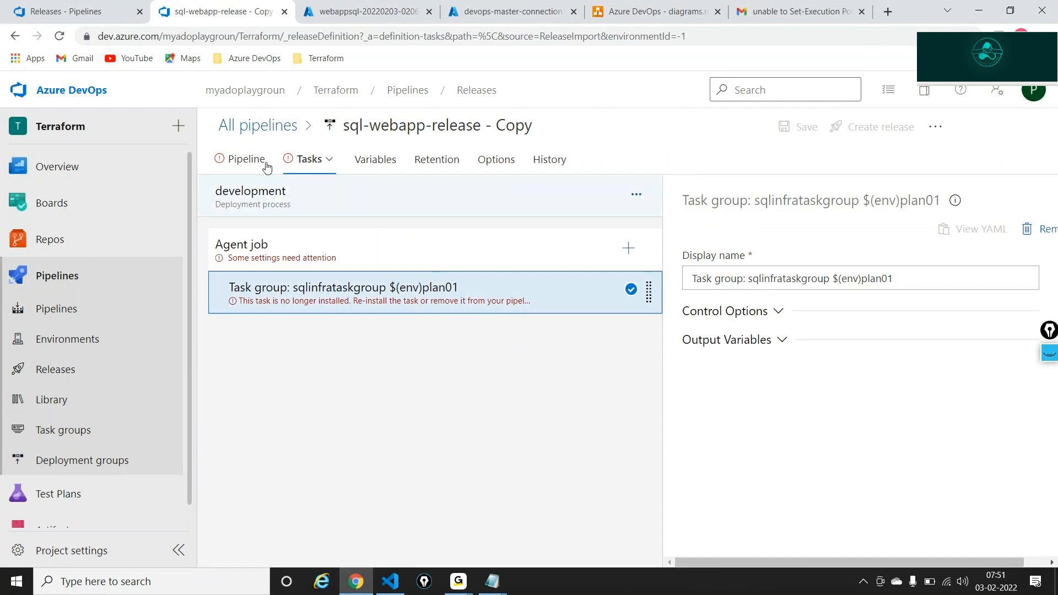
left_click(246, 160)
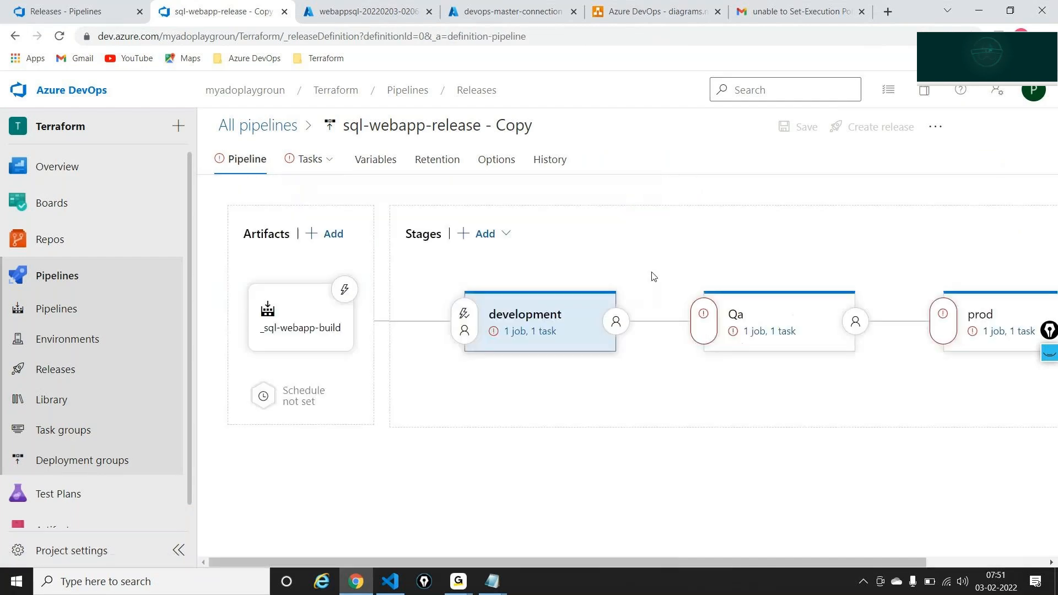
left_click(744, 334)
left_click(308, 158)
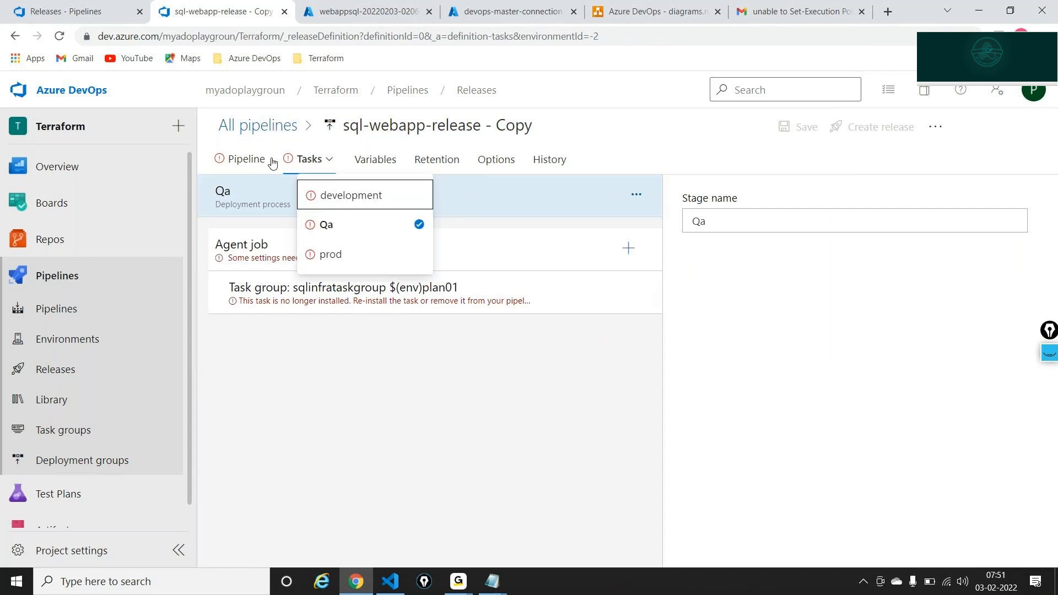
left_click(271, 160)
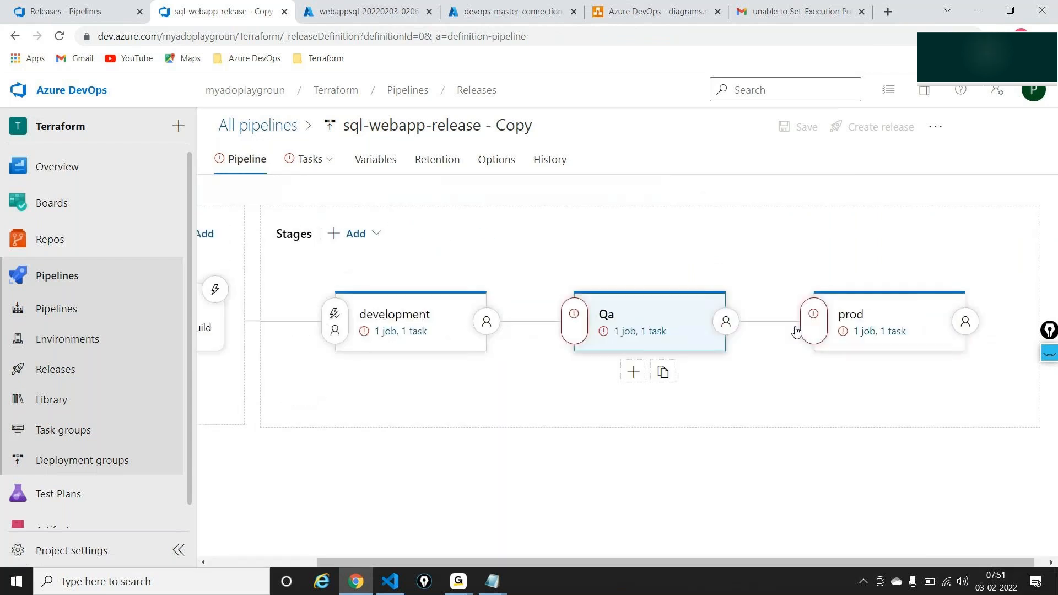
Step: Inspect the prod stage's pre-deployment conditions and sqlinfrataskgroup task, then review the imported pipeline variables and return to the stage diagram
left_click_drag(418, 126, 343, 126)
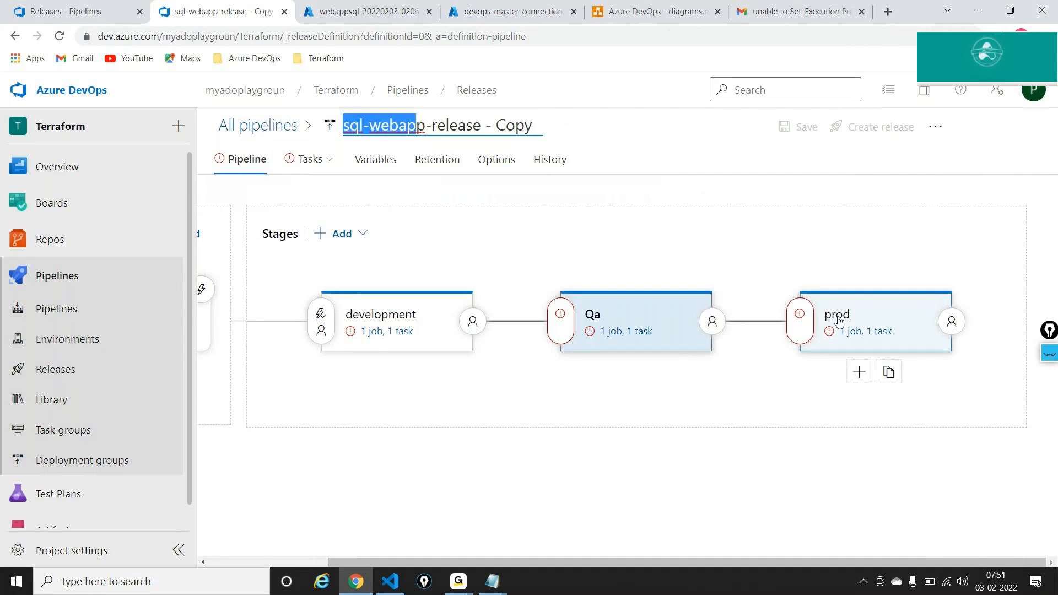
left_click(800, 317)
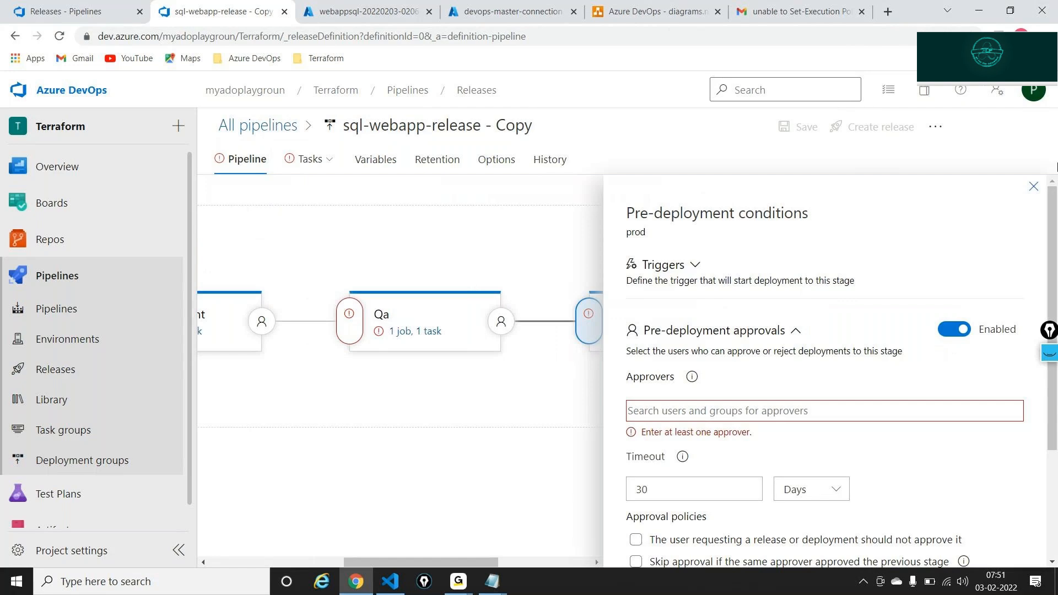
left_click(1035, 187)
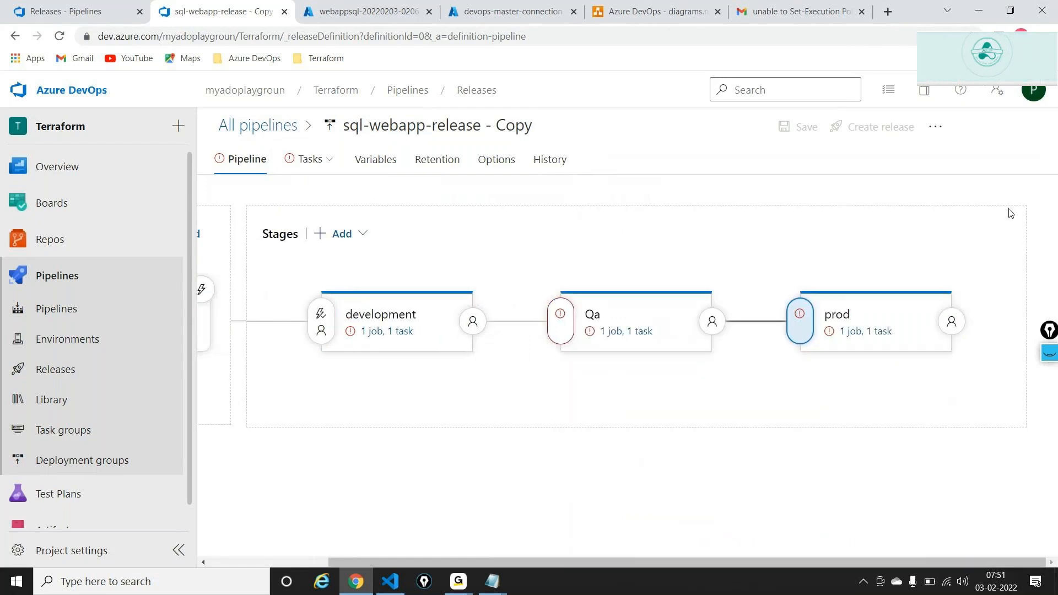
left_click(835, 334)
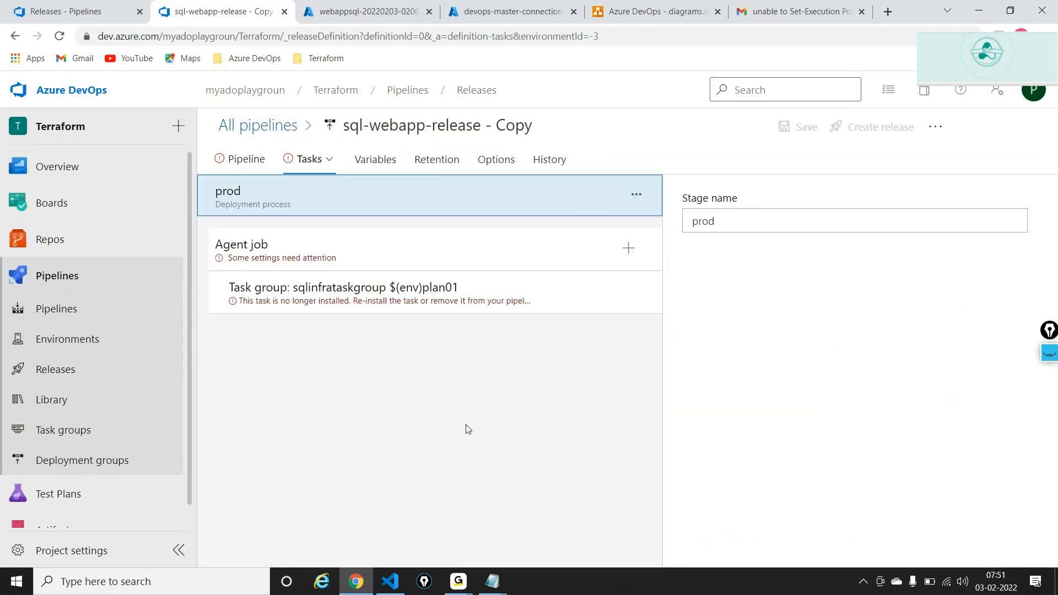
left_click(362, 312)
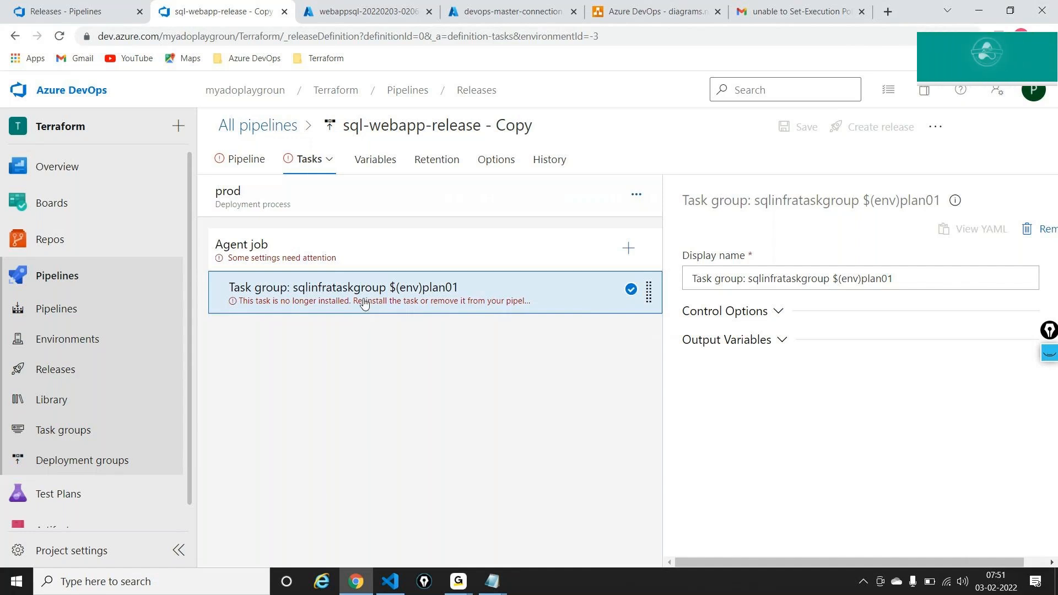
left_click(361, 165)
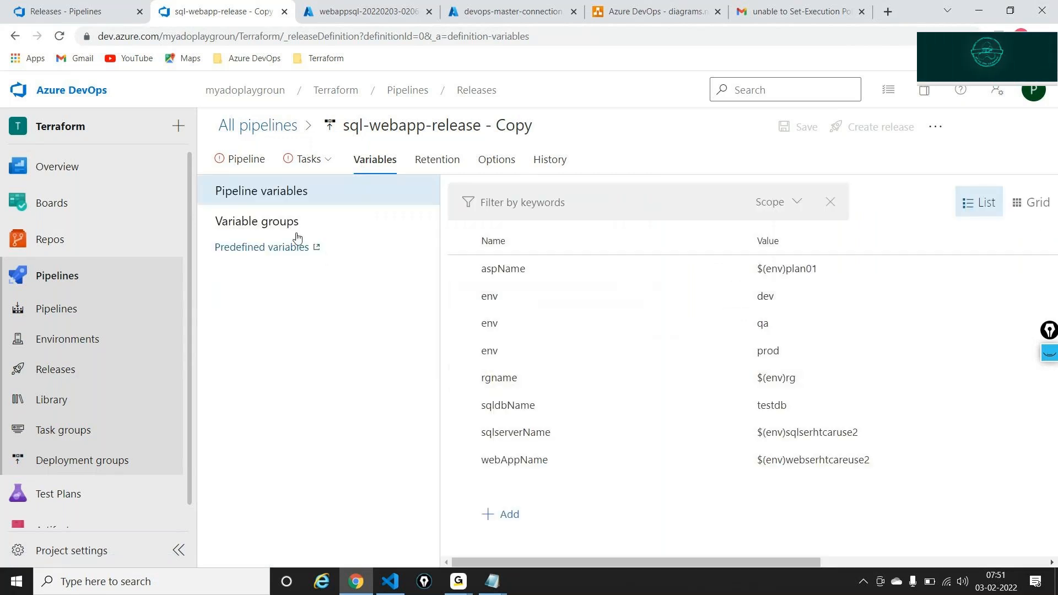
left_click(237, 160)
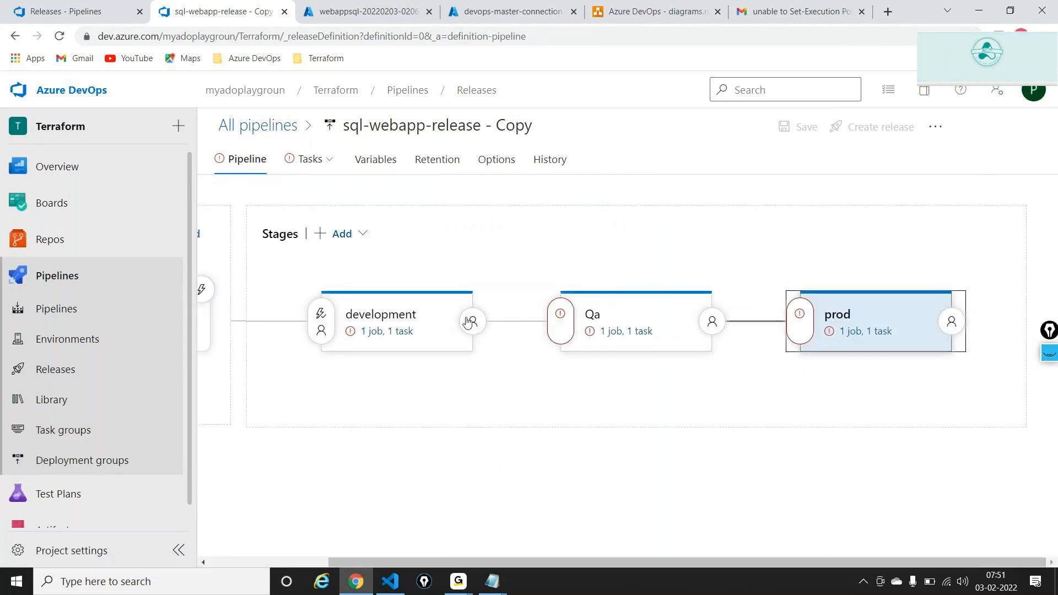
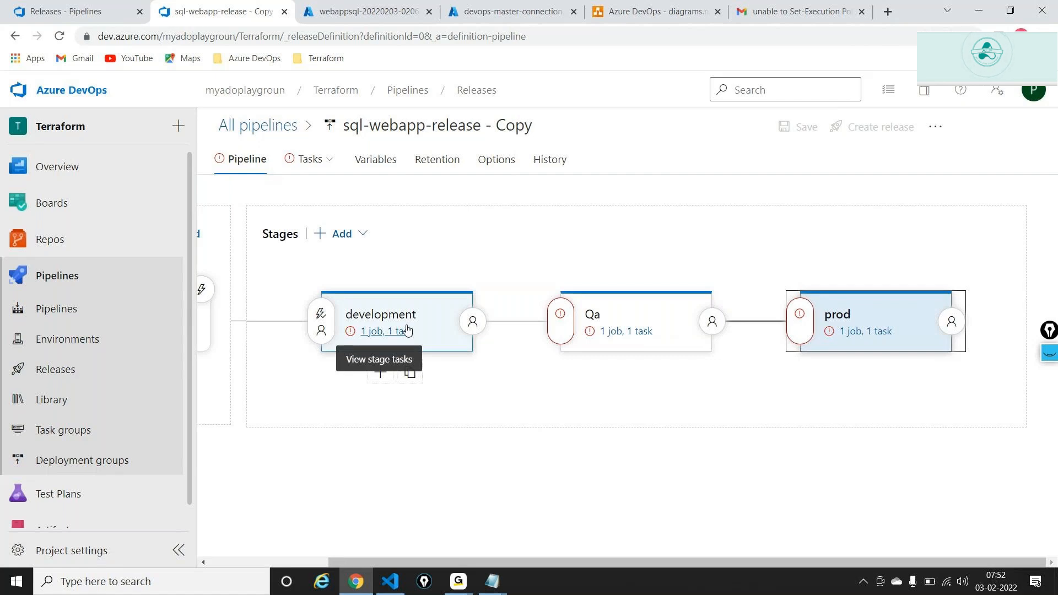
Step: Handwrite "designing", "YAML" with an arrow to "file", and ".yml" in ink over the stage diagram, then clear the ink
left_click(1050, 356)
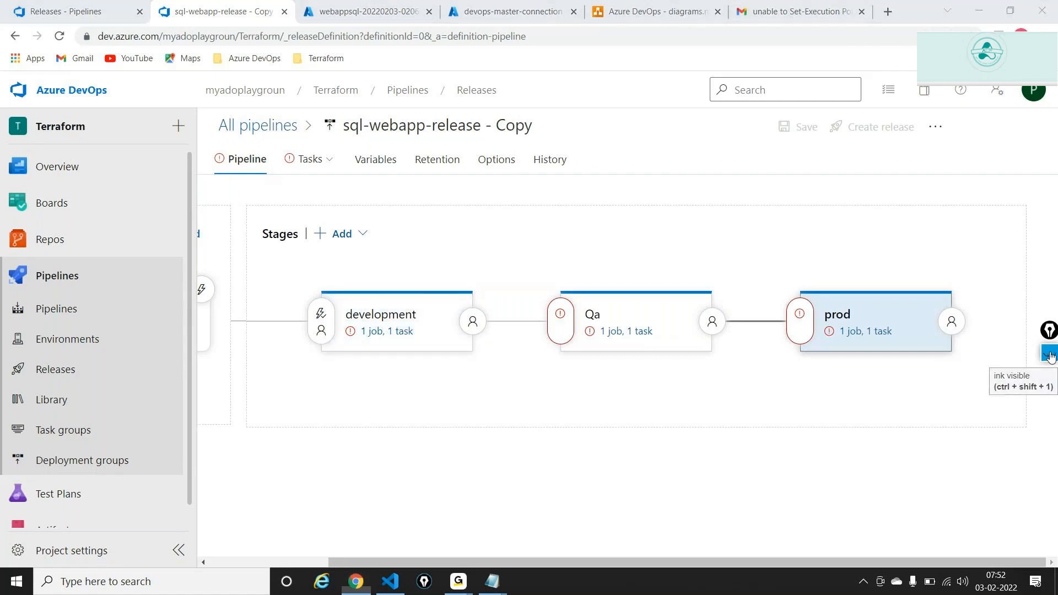
mouse_move(513, 411)
left_mouse_down()
mouse_move(551, 437)
mouse_move(553, 421)
mouse_move(588, 419)
mouse_move(601, 394)
mouse_move(620, 419)
left_mouse_up()
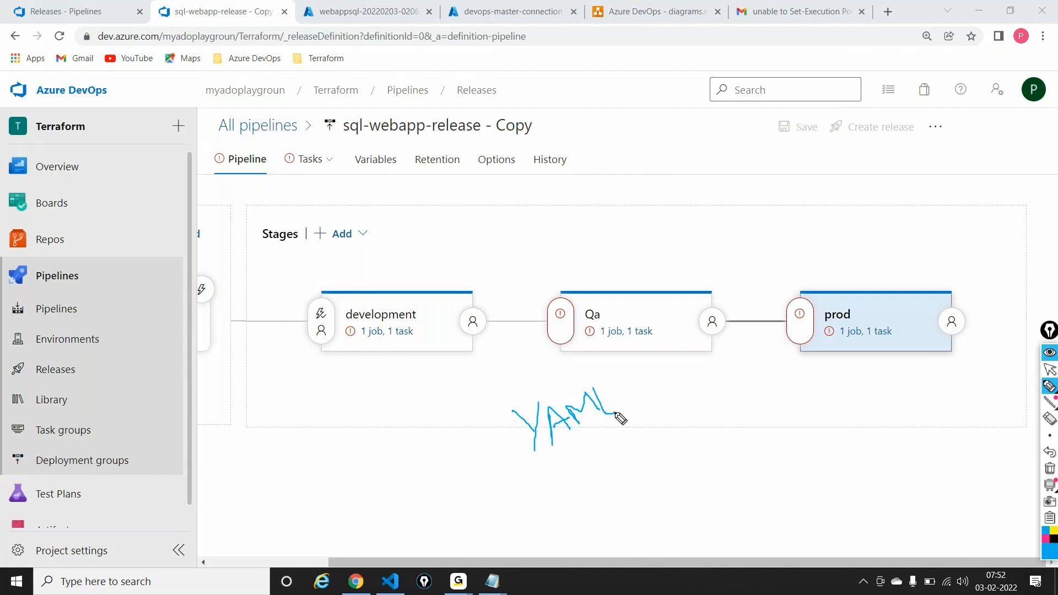
mouse_move(623, 122)
left_mouse_down()
mouse_move(606, 172)
mouse_move(631, 211)
mouse_move(672, 180)
mouse_move(689, 208)
mouse_move(717, 168)
mouse_move(728, 180)
mouse_move(728, 163)
mouse_move(748, 187)
left_mouse_up()
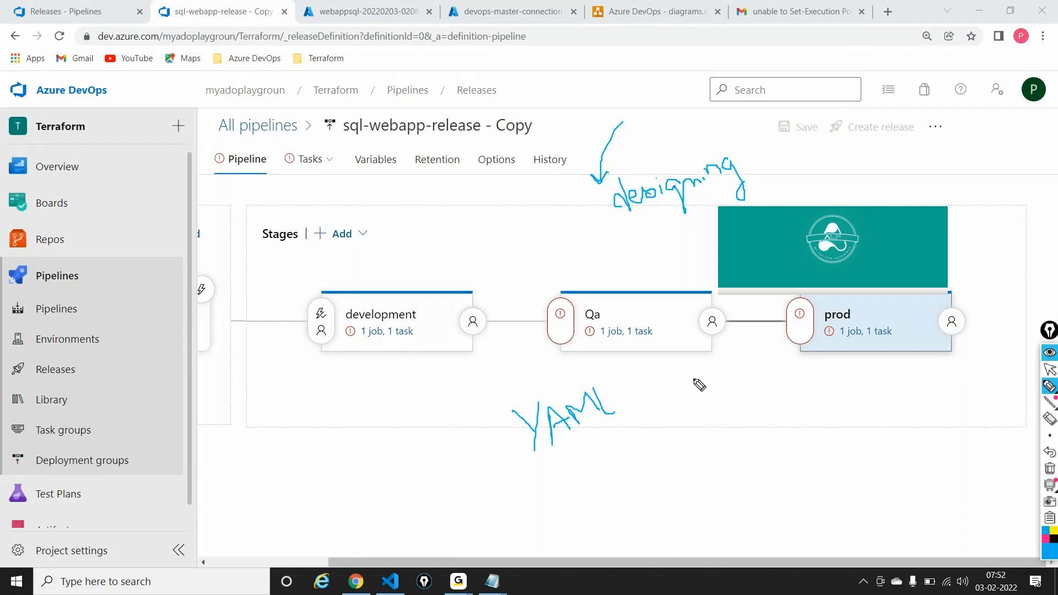
mouse_move(631, 399)
left_mouse_down()
mouse_move(674, 399)
mouse_move(699, 425)
mouse_move(715, 412)
left_mouse_up()
mouse_move(715, 449)
left_mouse_down()
mouse_move(714, 463)
mouse_move(760, 446)
mouse_move(775, 458)
left_mouse_up()
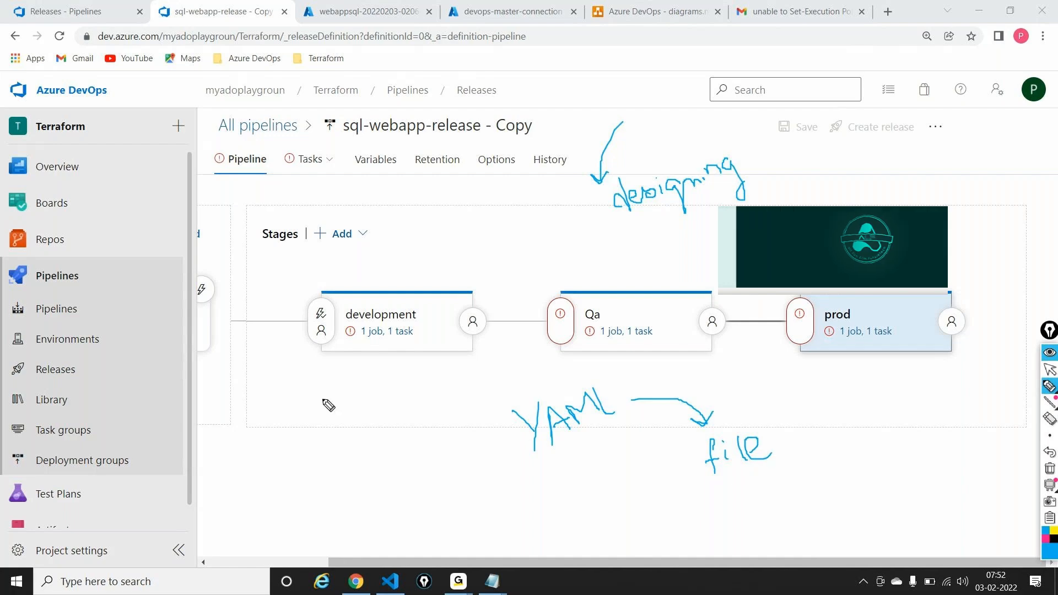
mouse_move(275, 437)
left_mouse_down()
mouse_move(289, 453)
mouse_move(302, 430)
mouse_move(327, 421)
left_mouse_up()
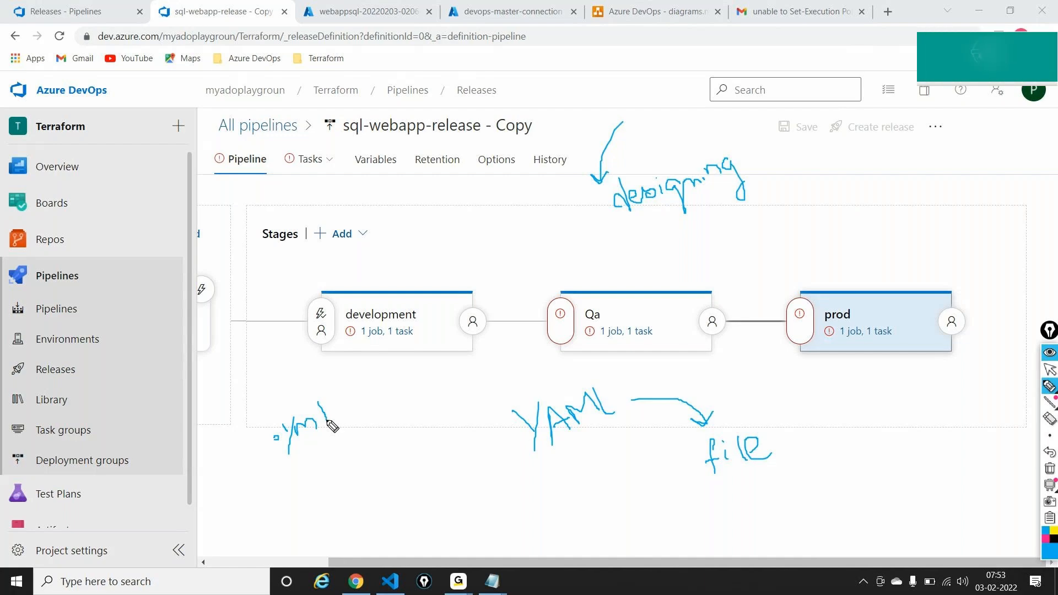
left_click(1050, 469)
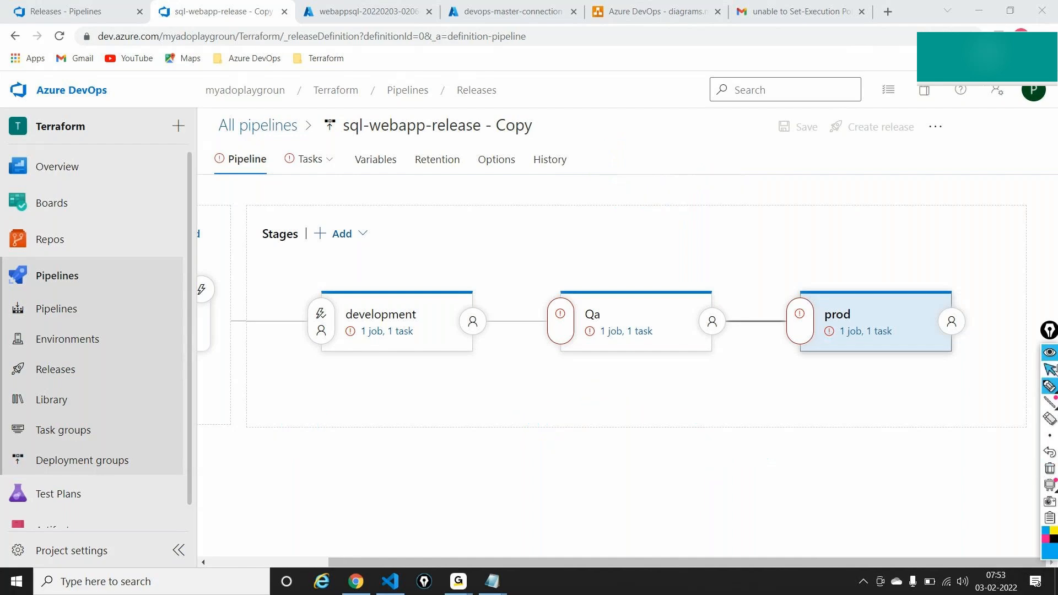
left_click(1051, 370)
left_click(1050, 353)
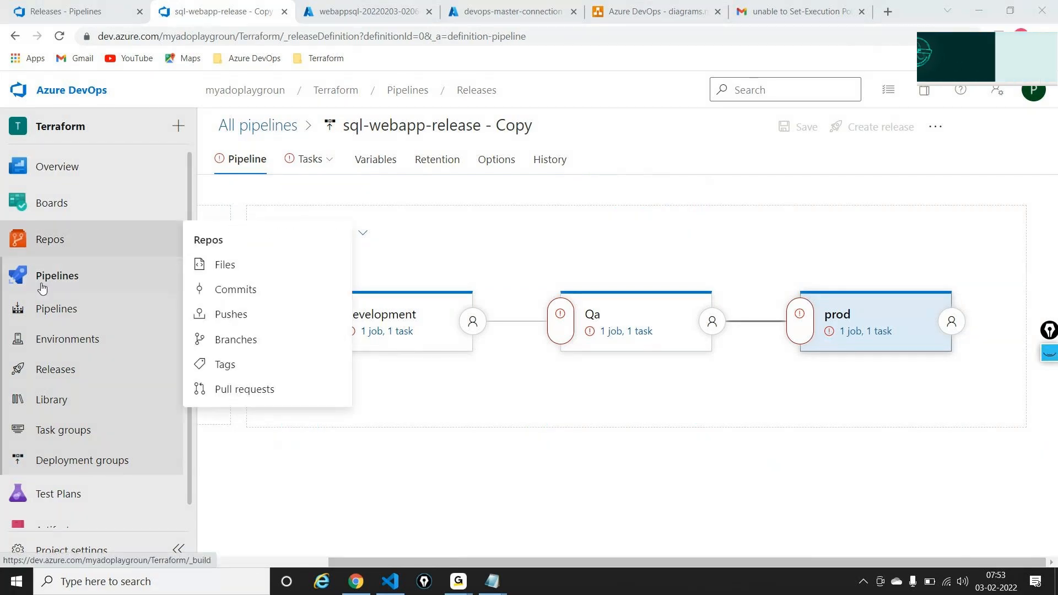
Step: Open the yamlpractice2 pipeline from the Terraform project's pipelines for editing
left_click(64, 308)
left_click(591, 362)
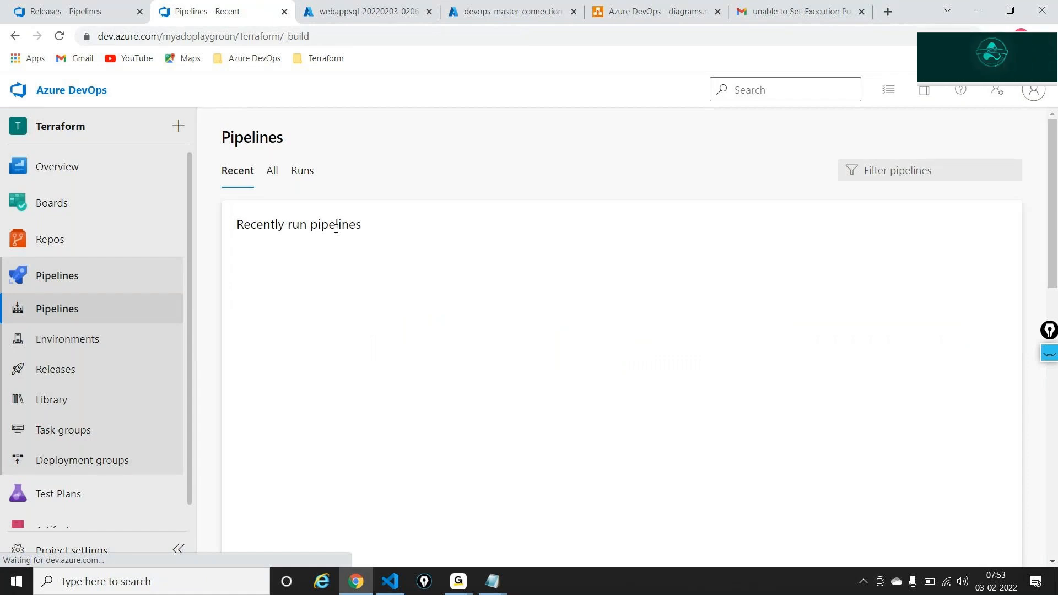
left_click(367, 397)
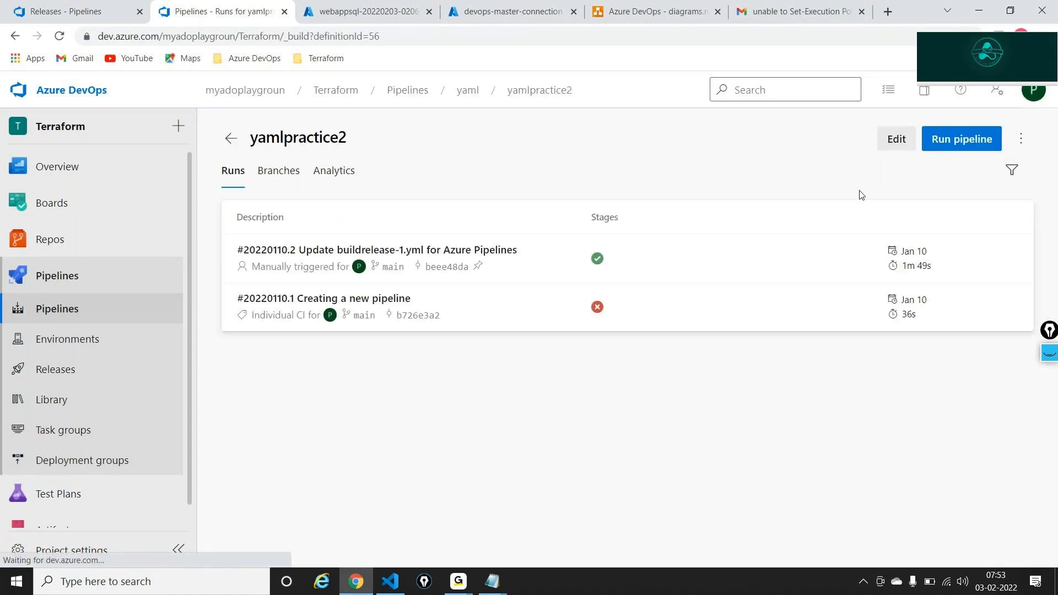
left_click(896, 142)
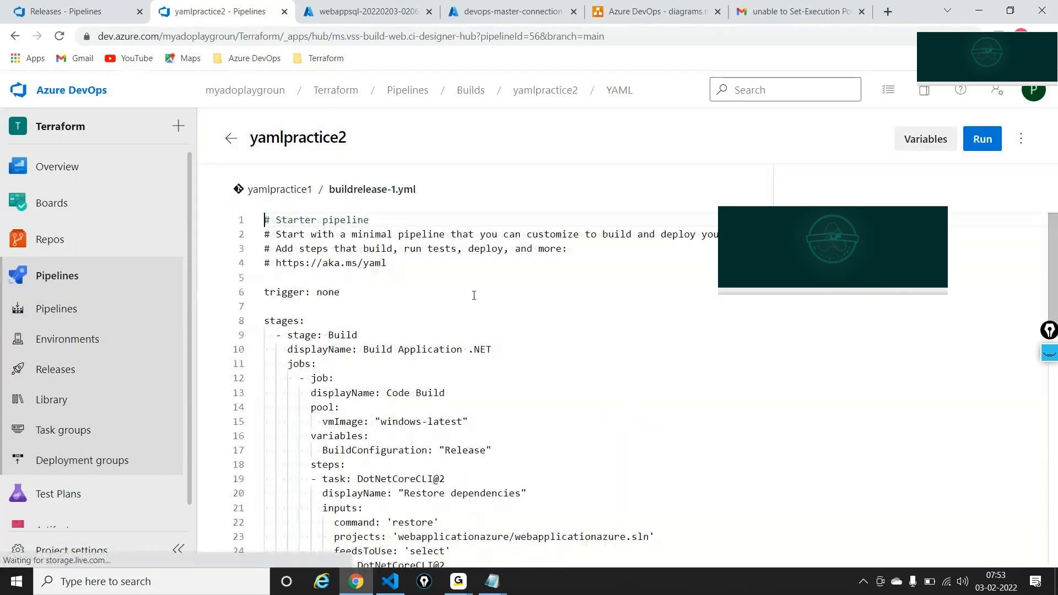
Step: Hide the task assistant and read through the stages and tasks of buildrelease-1.yml
scroll(557, 379, "down", 4)
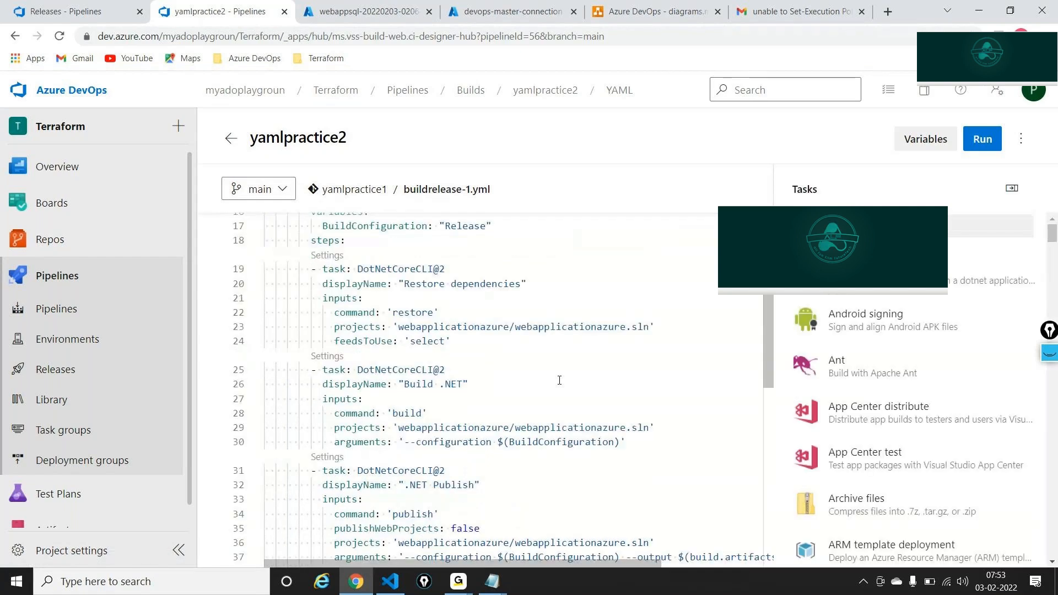
scroll(559, 380, "down", 1)
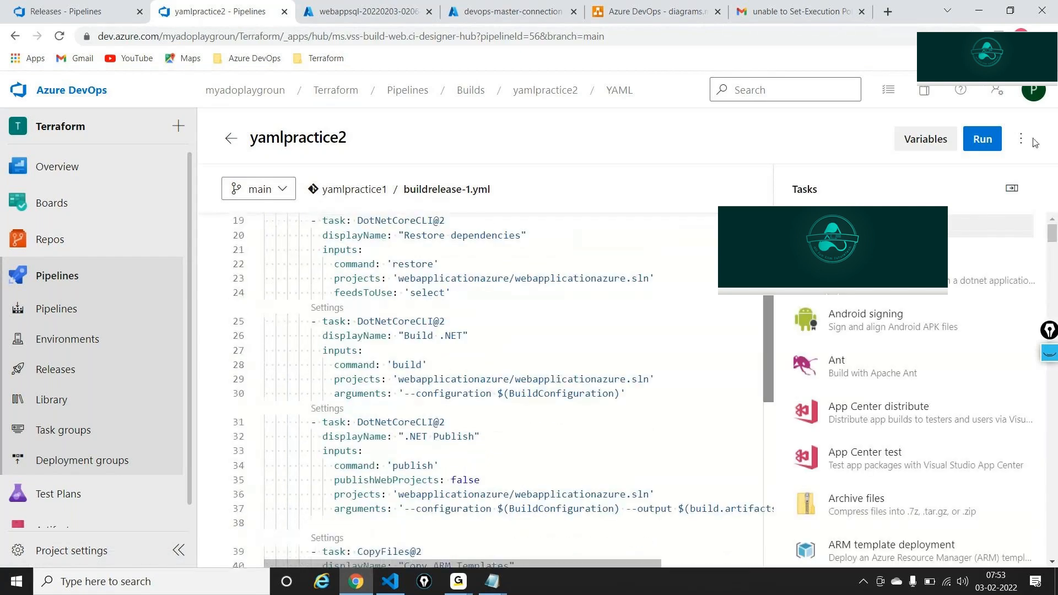
left_click(1014, 192)
scroll(643, 415, "down", 4)
scroll(644, 415, "down", 2)
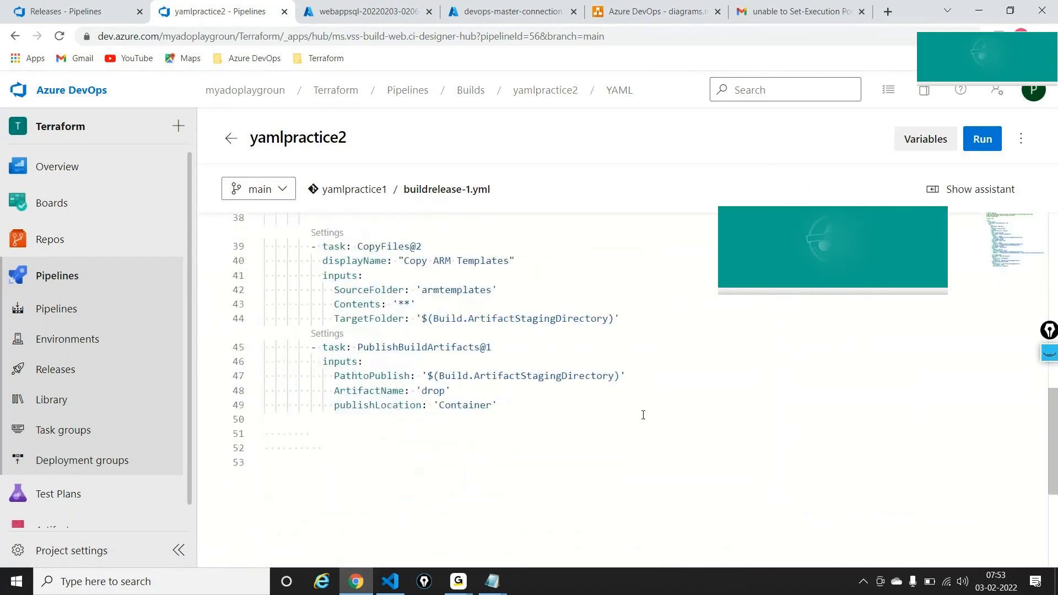
scroll(643, 415, "up", 10)
scroll(643, 414, "down", 1)
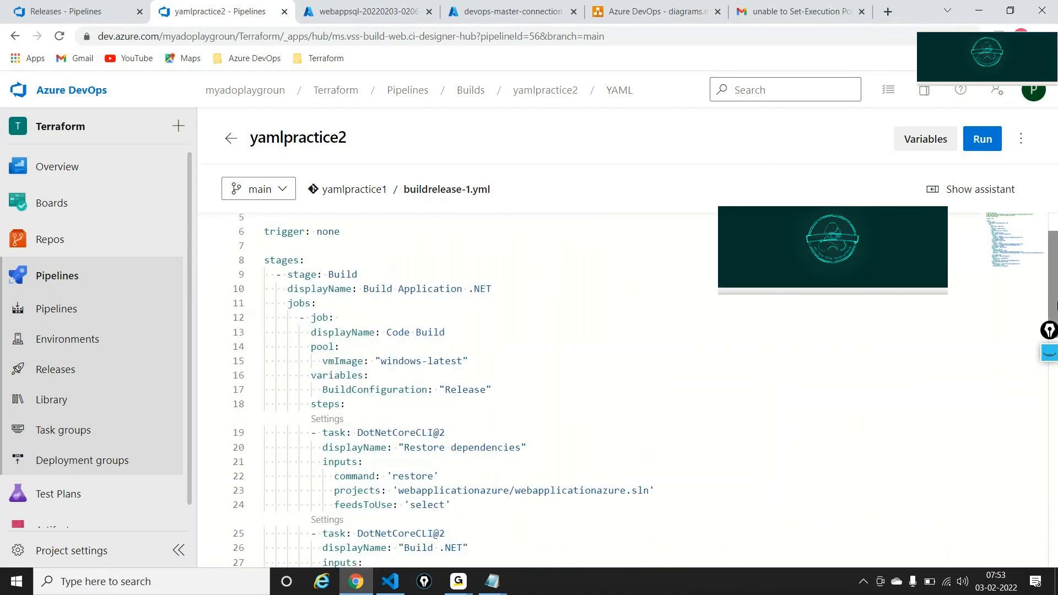
Step: Draw an ink arrow pointing to the yamlpractice1 repository with a circled "VC" label, and clear the ink
left_click(1050, 353)
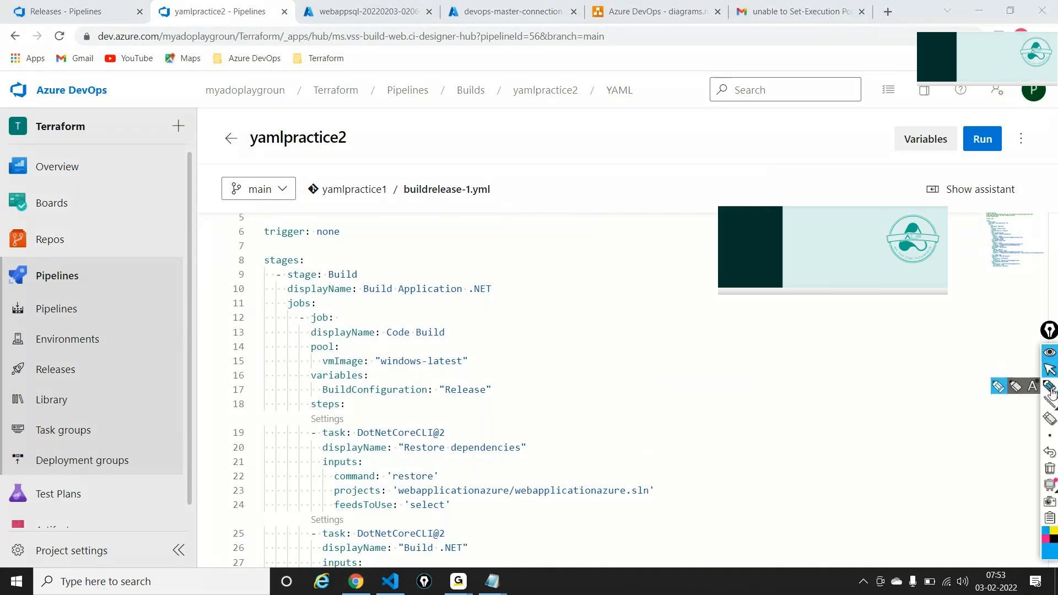
left_click(1051, 390)
mouse_move(385, 155)
left_mouse_down()
mouse_move(314, 175)
mouse_move(327, 175)
left_mouse_up()
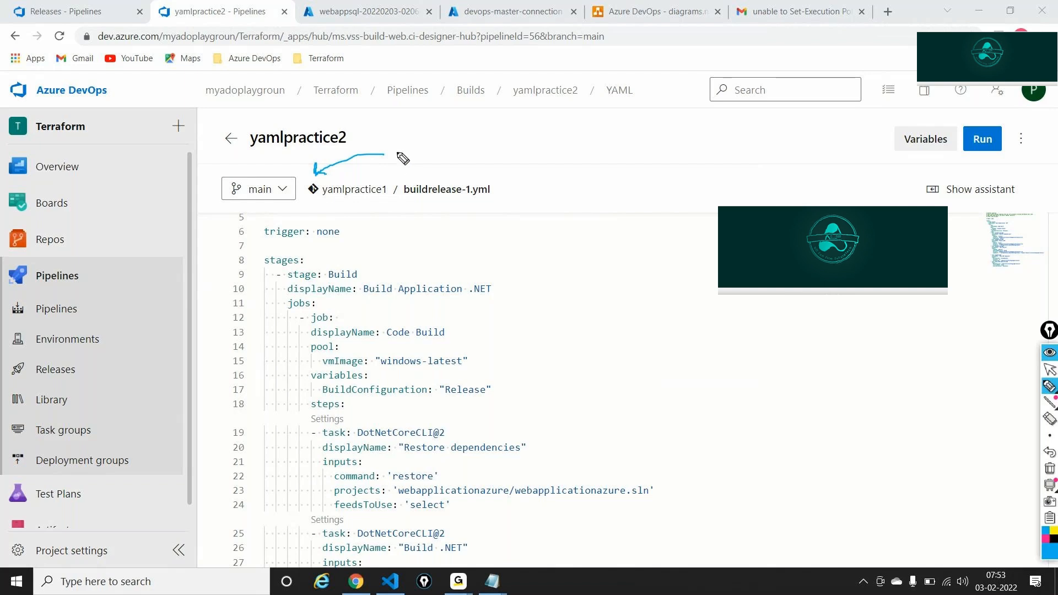
mouse_move(395, 150)
left_mouse_down()
mouse_move(421, 154)
mouse_move(404, 134)
mouse_move(398, 163)
mouse_move(415, 138)
left_mouse_up()
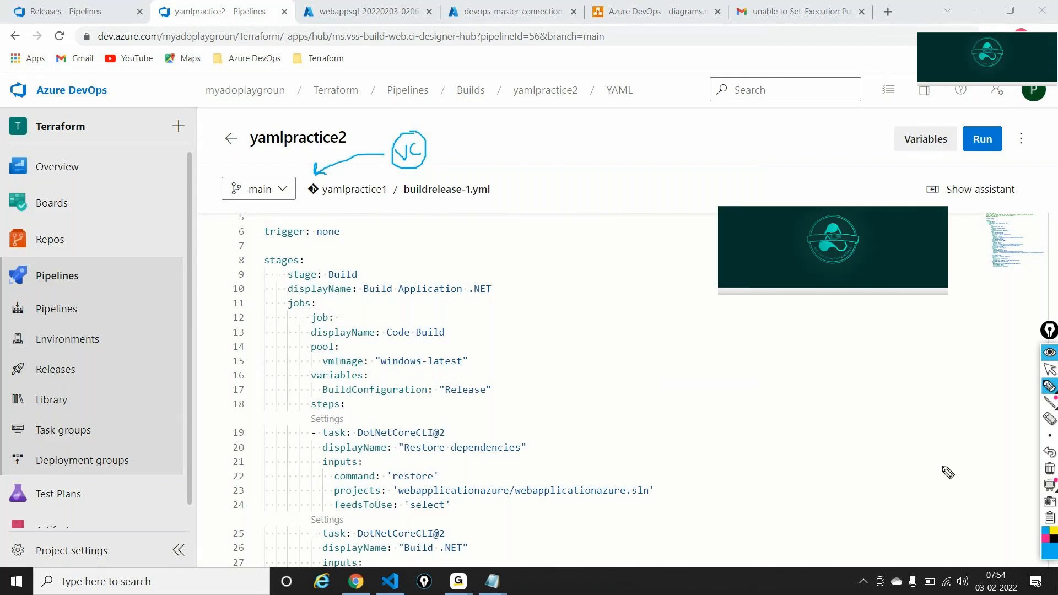
left_click(1050, 468)
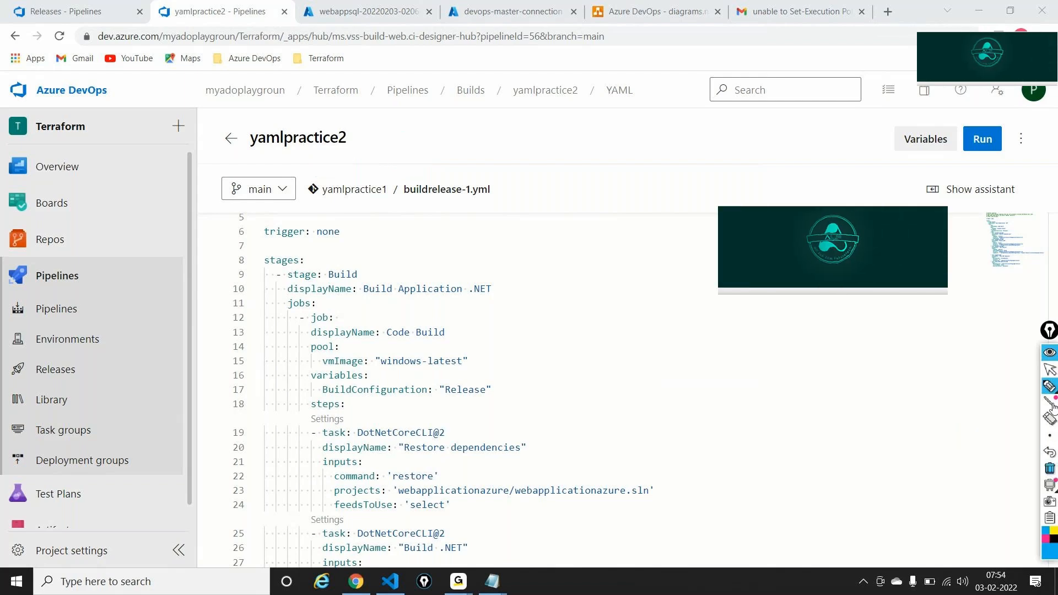
left_click(1050, 369)
Step: Select the entire contents of buildrelease-1.yml in the pipeline editor
left_click(593, 356)
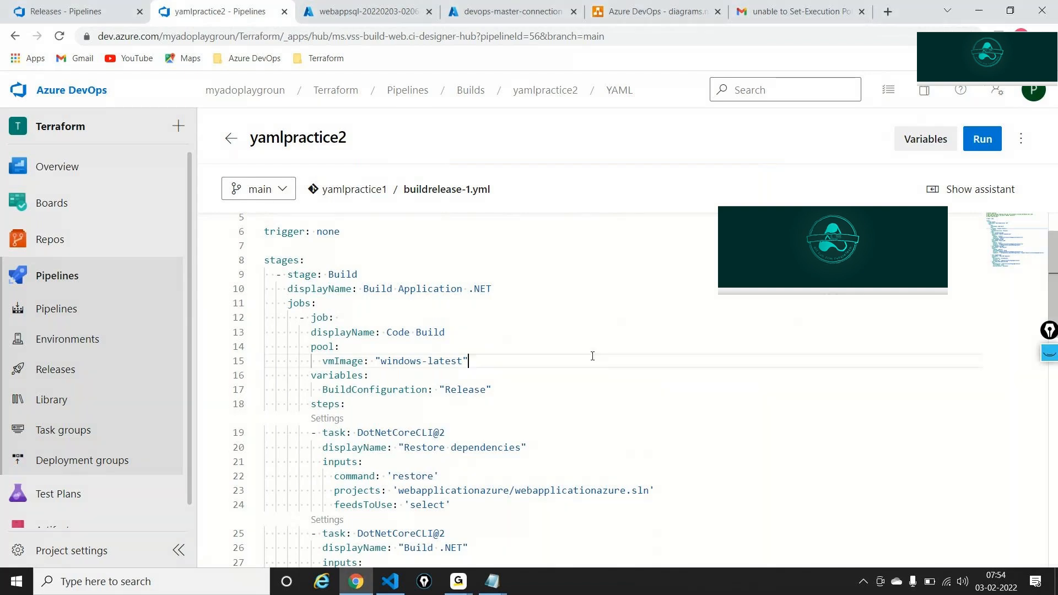
key("ctrl+a")
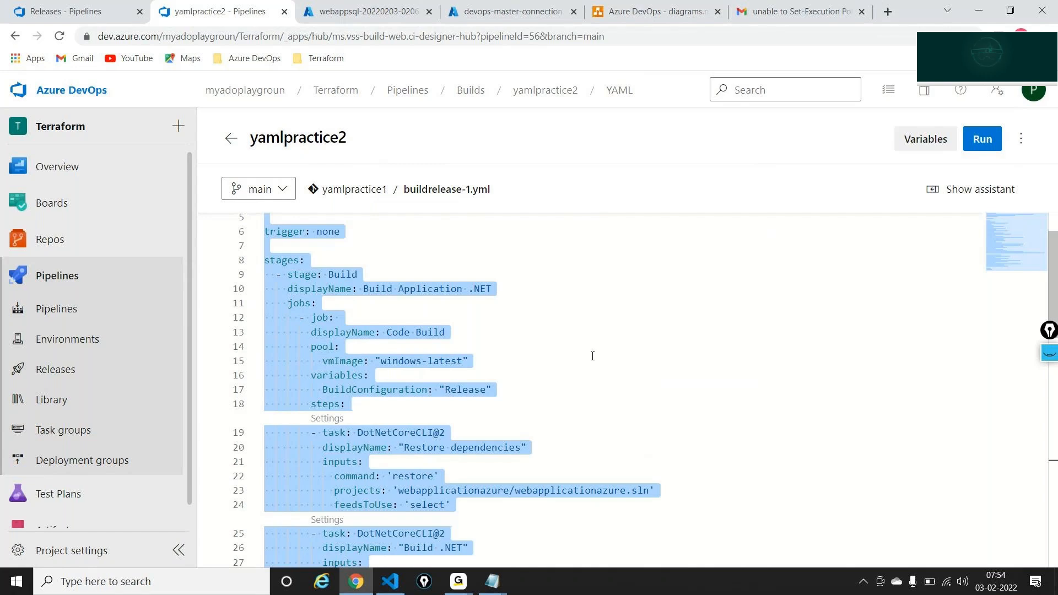
key("alt+Tab")
key("alt+Down")
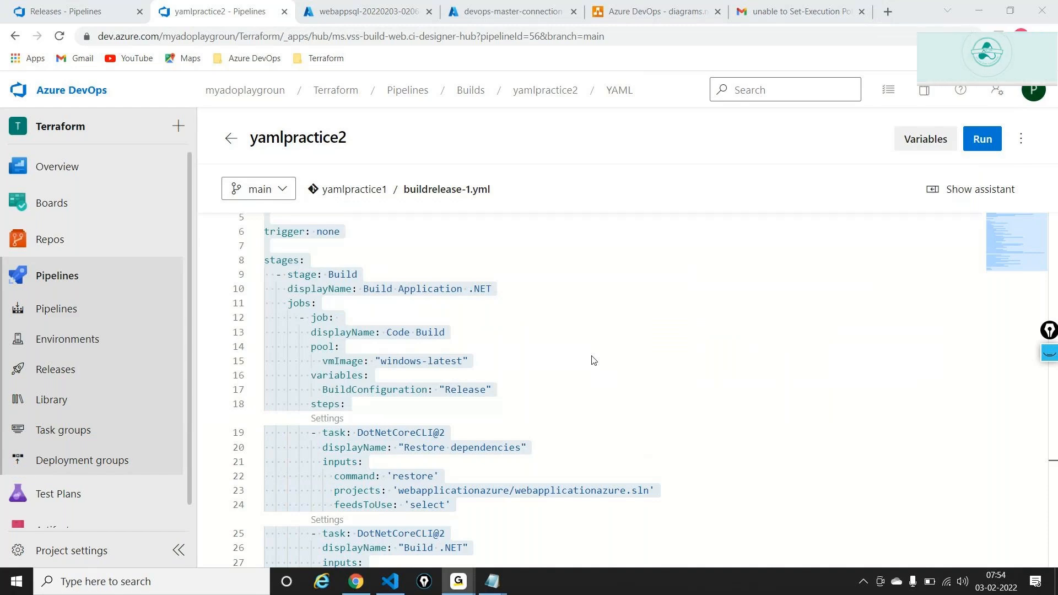
key("alt+Tab")
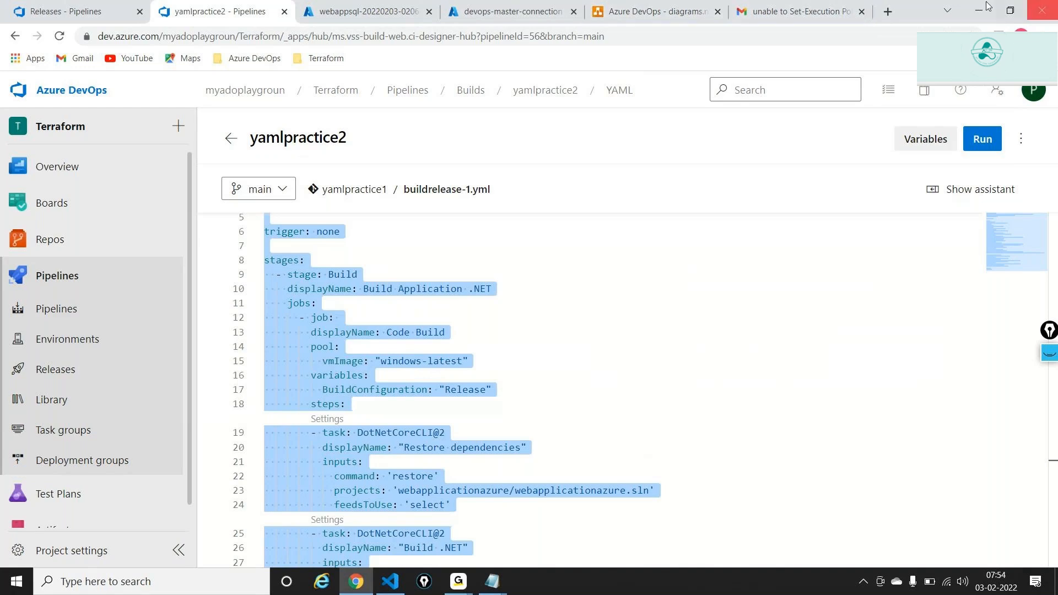
Step: Search Google for "azure devops pipelines documentation" in a new browser tab
left_click(888, 11)
left_click(544, 33)
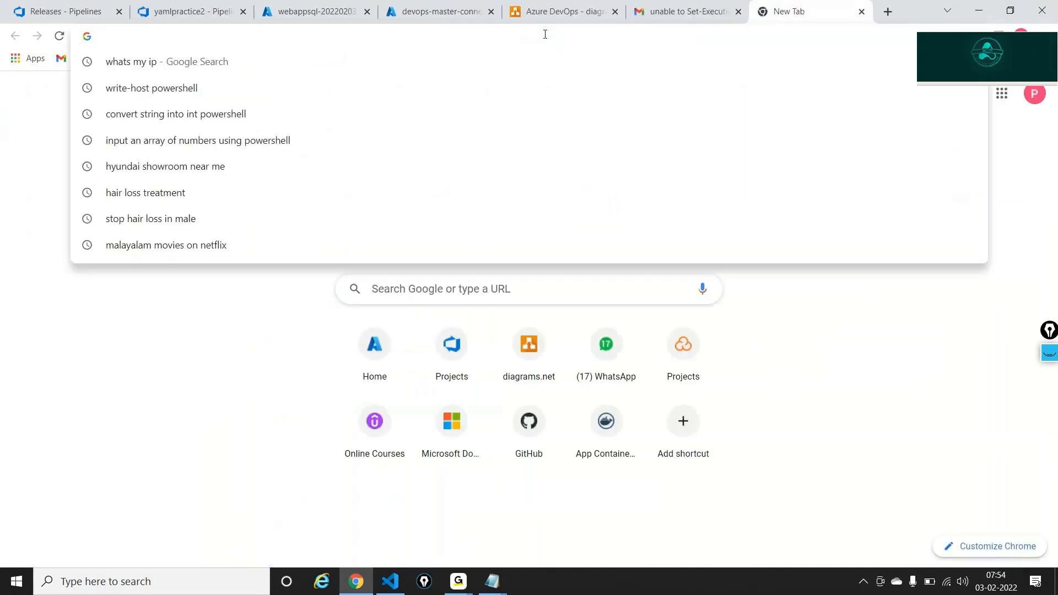
type("azure dev")
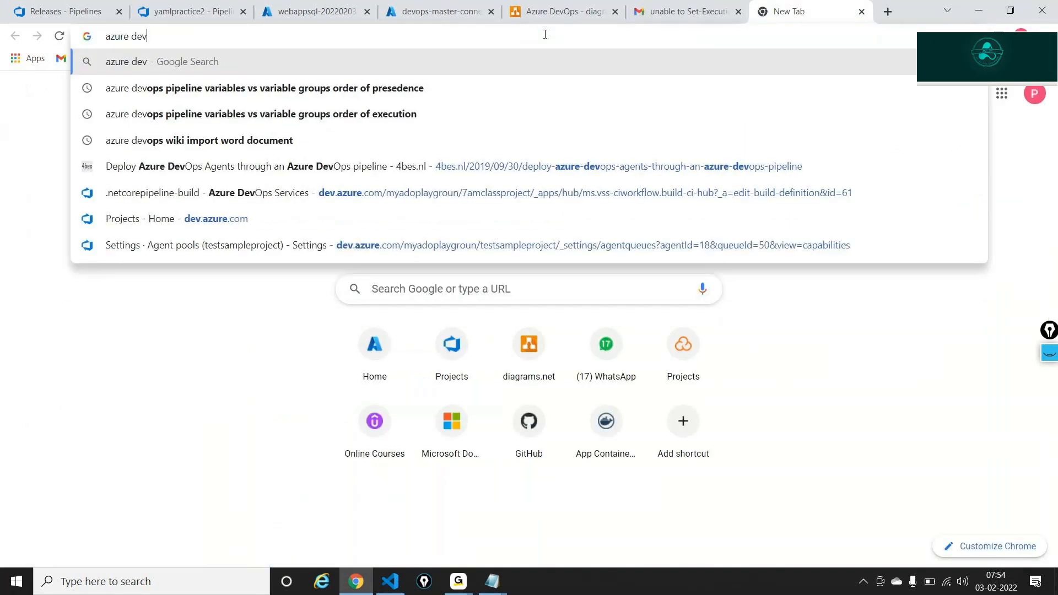
type("ops pipe")
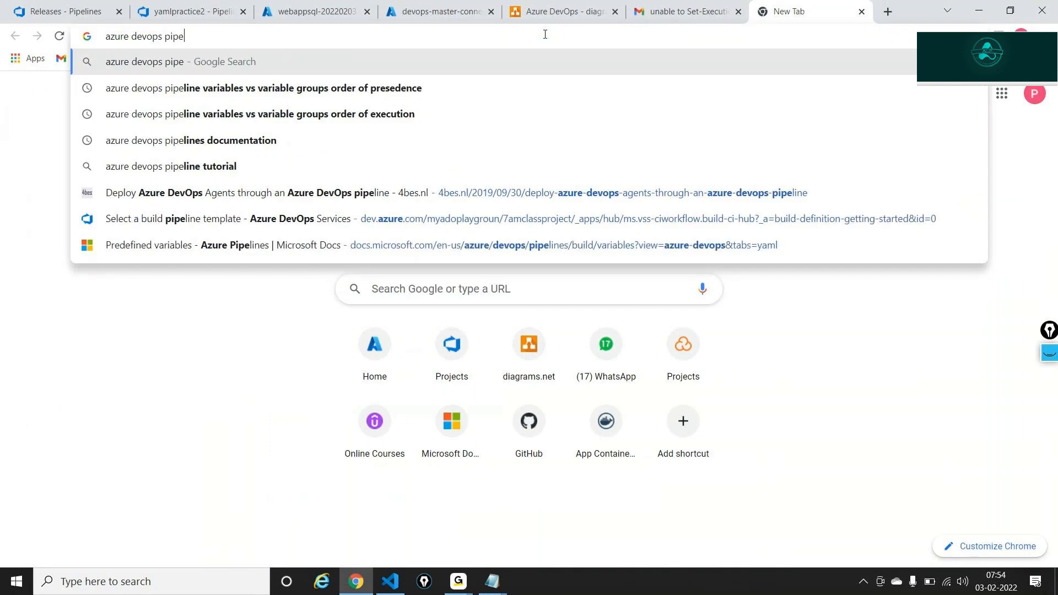
type("l")
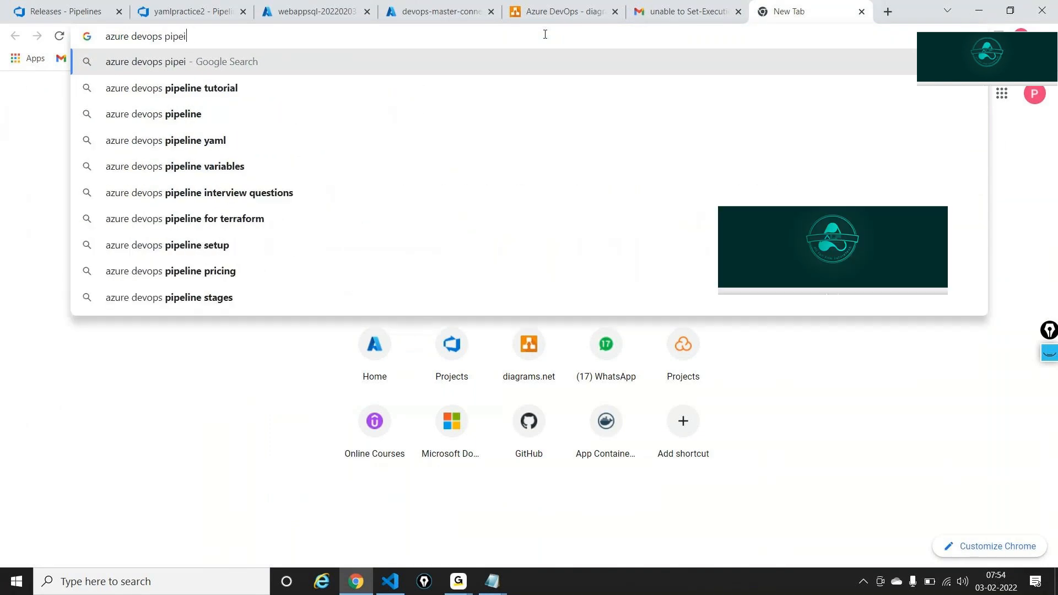
key("BackSpace")
type("k")
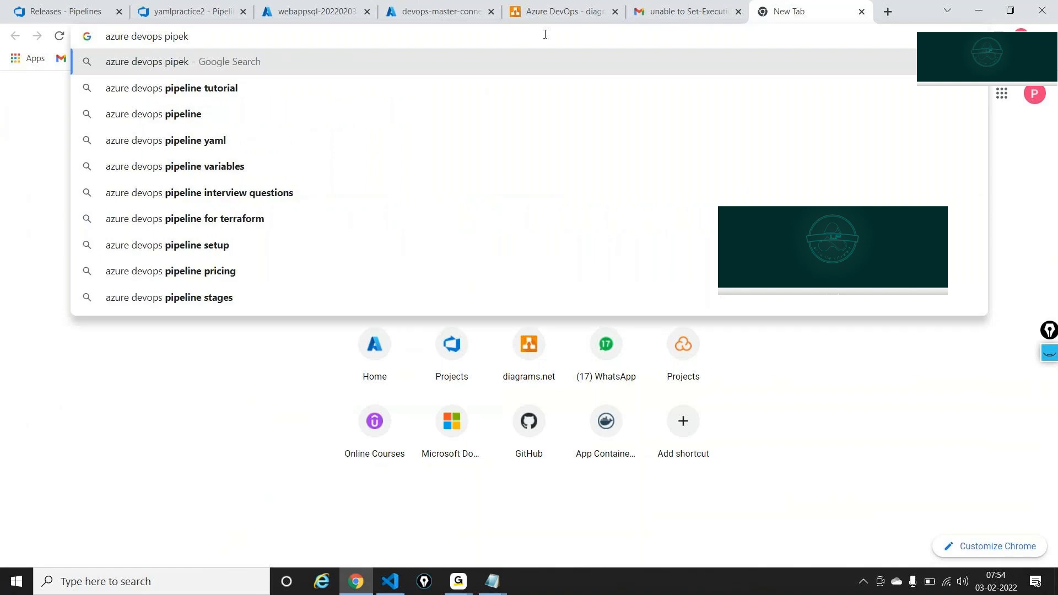
key("BackSpace")
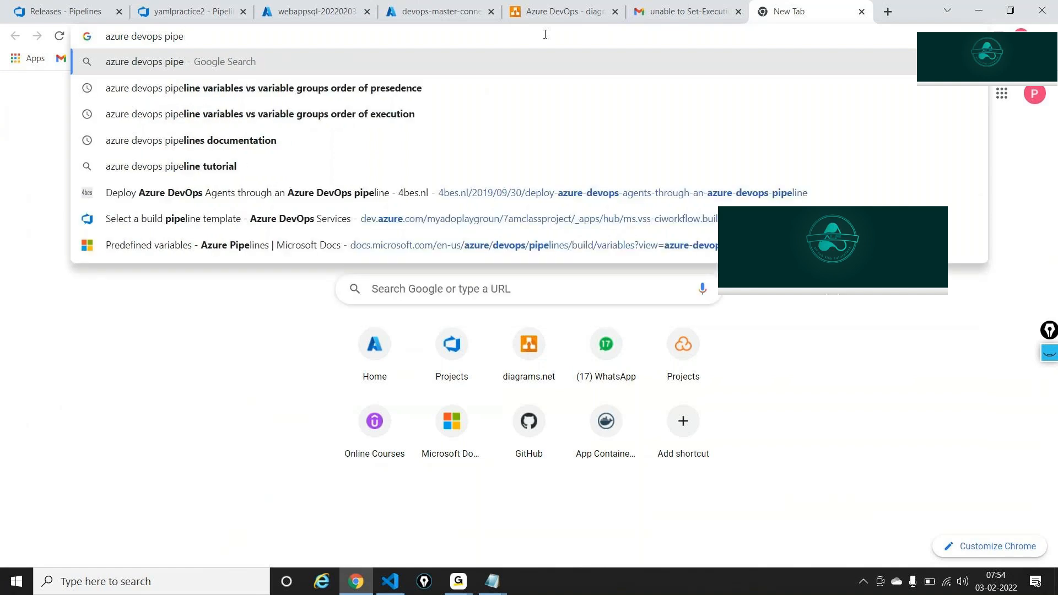
key("Down")
key("Down")
key("Down")
key("Return")
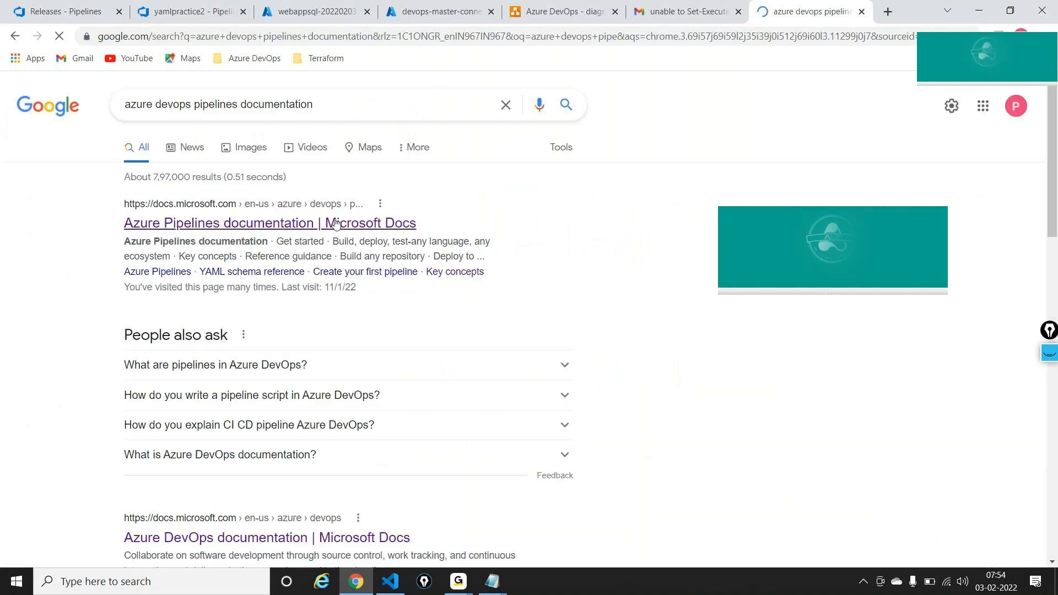
Step: Open the Azure Pipelines documentation on Microsoft Docs and read through its key concepts article for new users
left_click(334, 223)
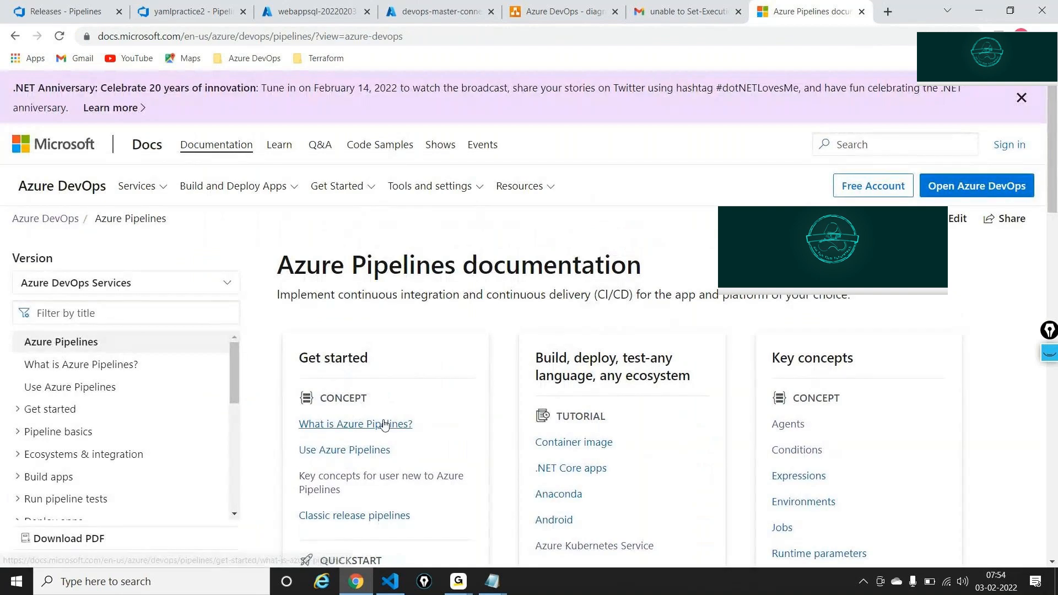
left_click(386, 485)
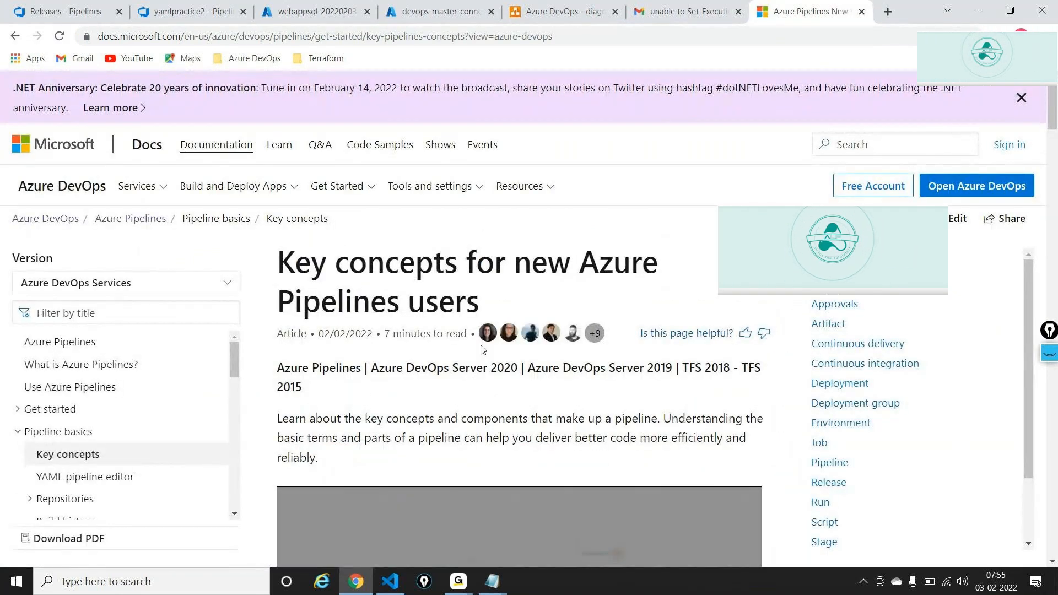
scroll(484, 480, "down", 10)
scroll(481, 349, "down", 5)
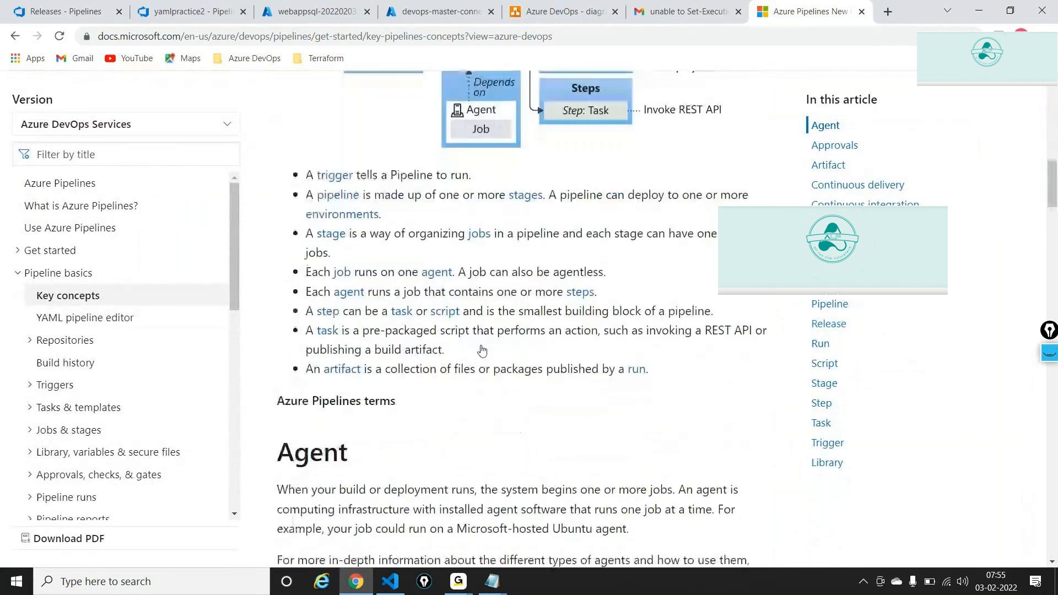
scroll(482, 350, "down", 9)
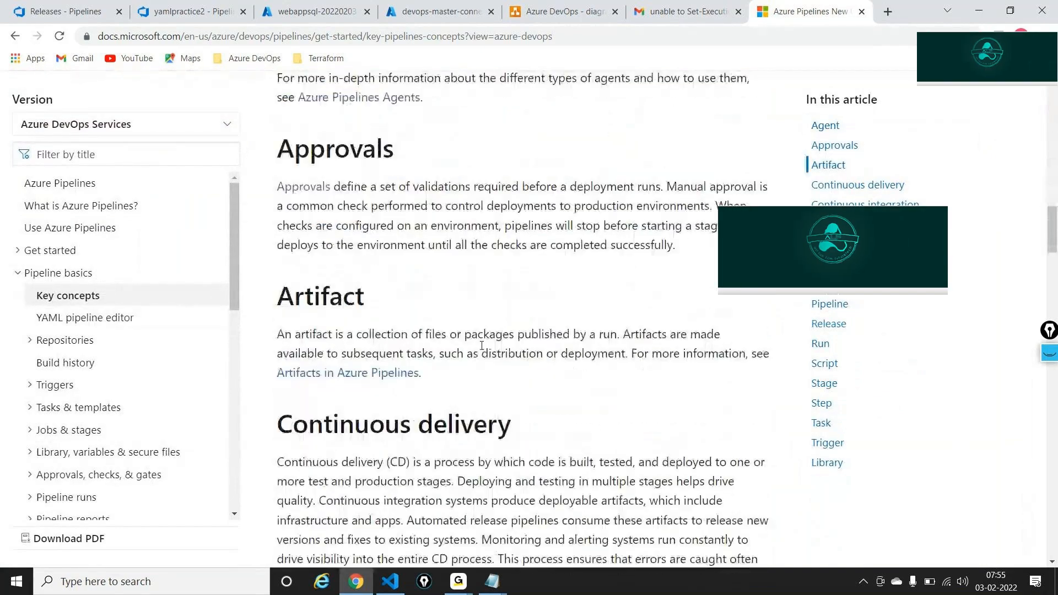
scroll(481, 350, "down", 5)
scroll(482, 350, "down", 1)
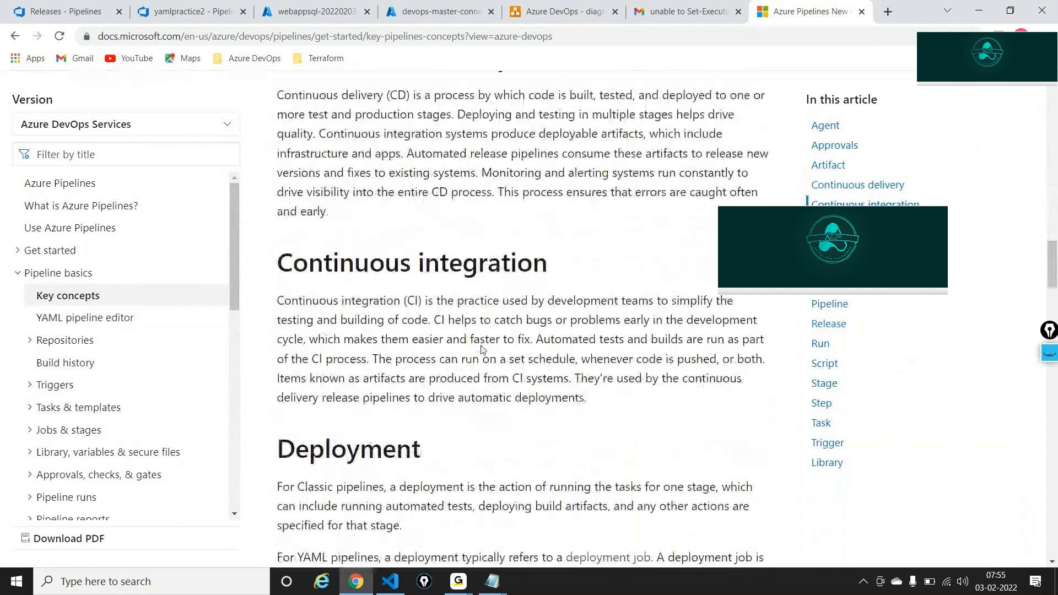
Step: Open the YAML pipeline editor article and look through its sections on editing and saving a pipeline
left_click(150, 320)
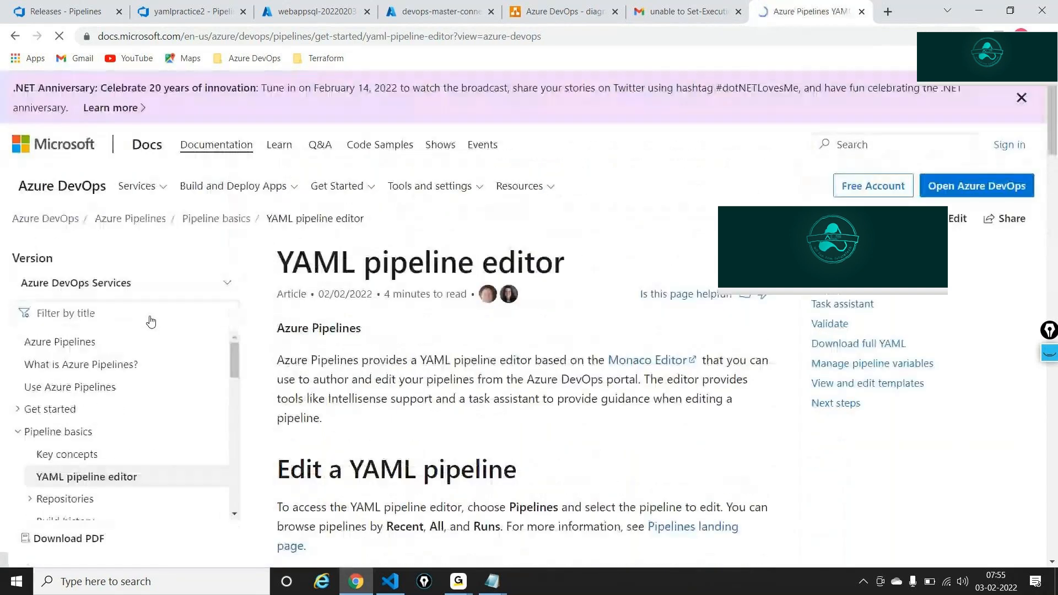
scroll(481, 373, "down", 5)
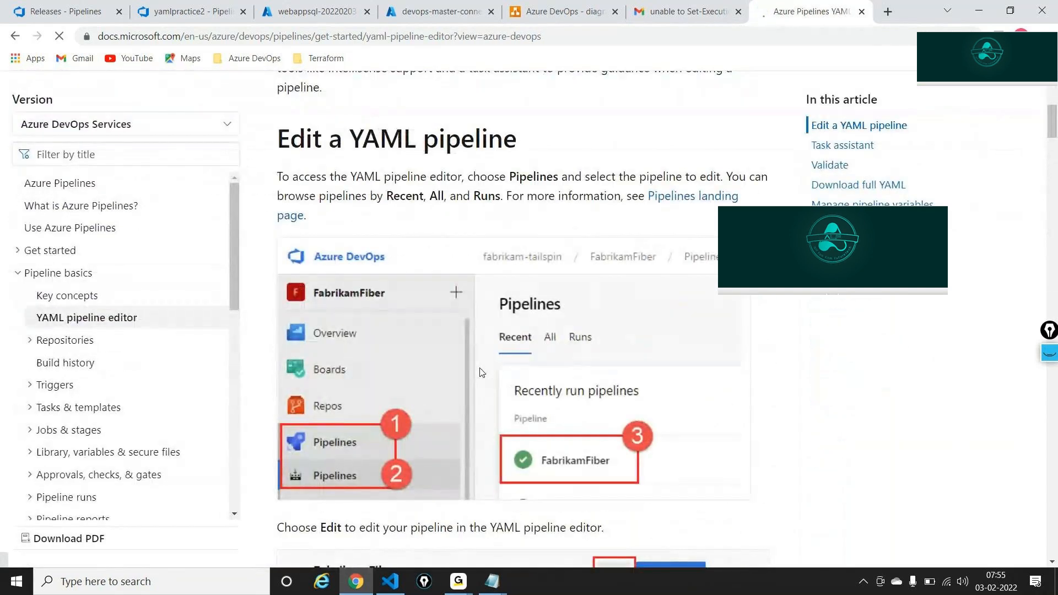
scroll(482, 372, "down", 12)
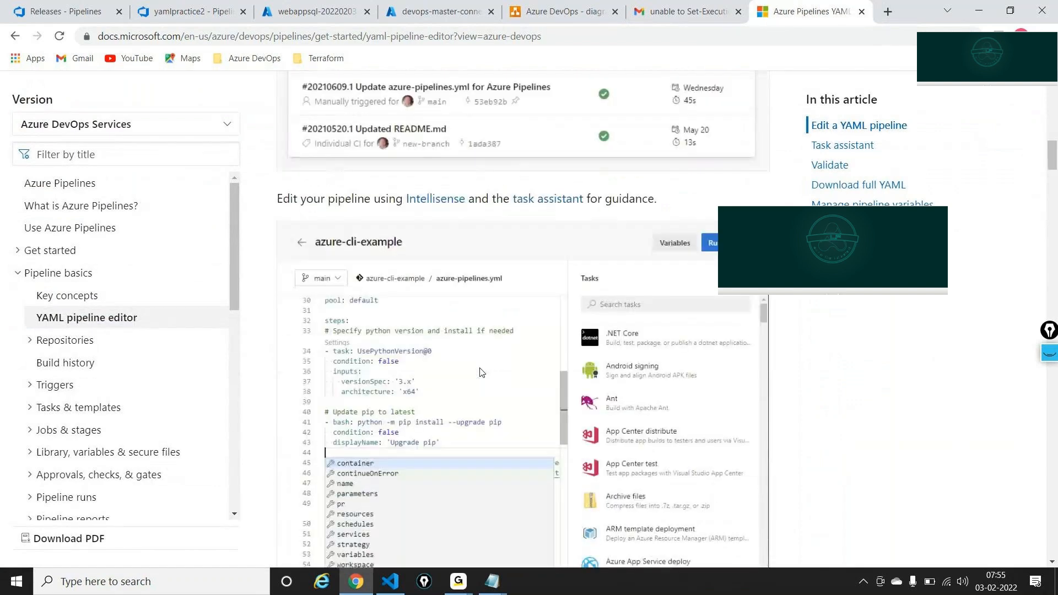
scroll(480, 373, "down", 10)
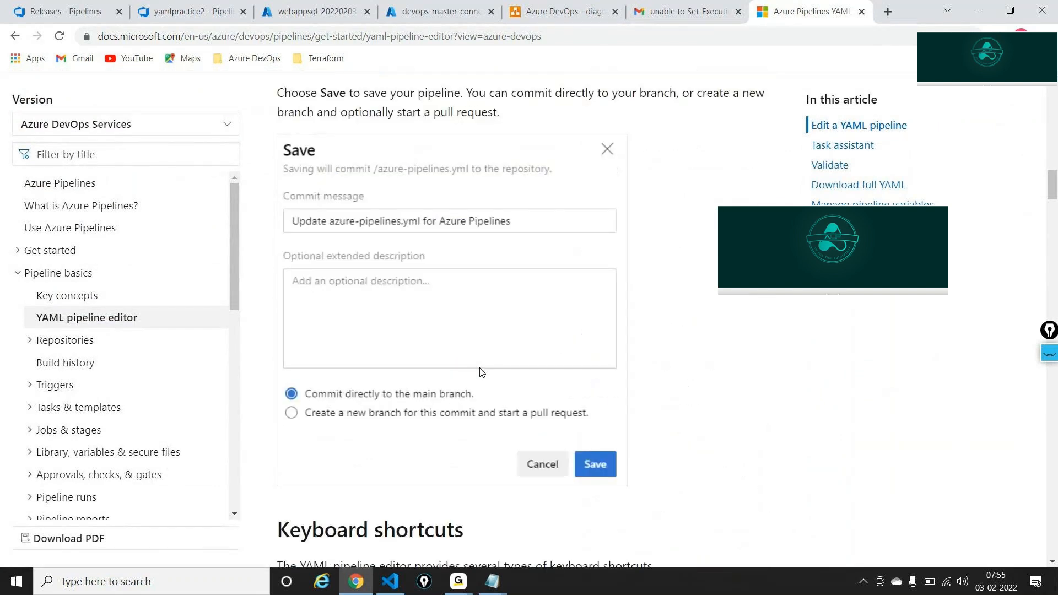
scroll(481, 373, "down", 1)
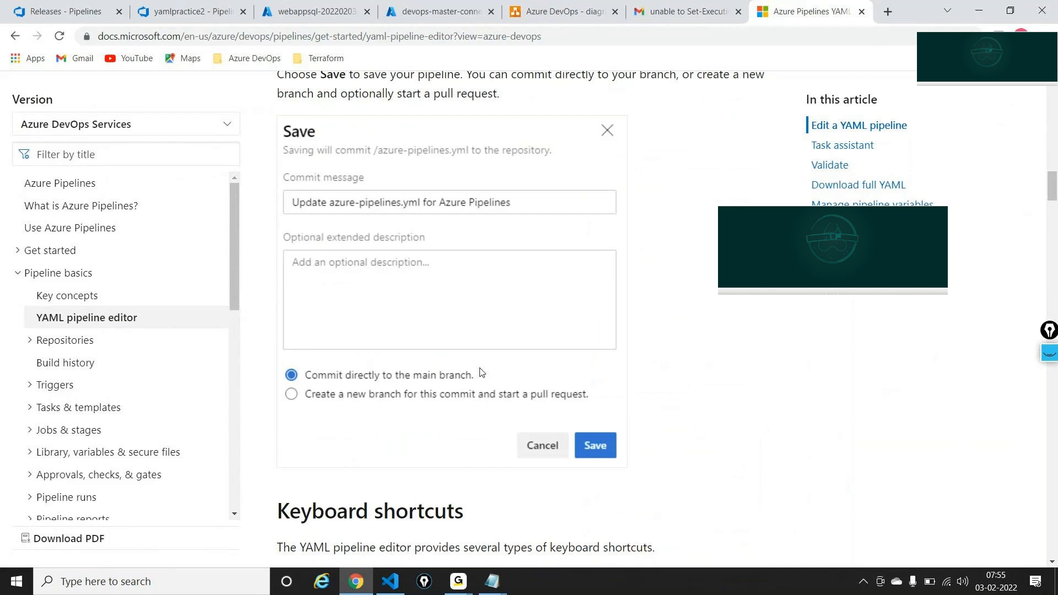
Step: Reopen the Key concepts article, then return to the yamlpractice2 editor and deselect the YAML text
left_click(53, 296)
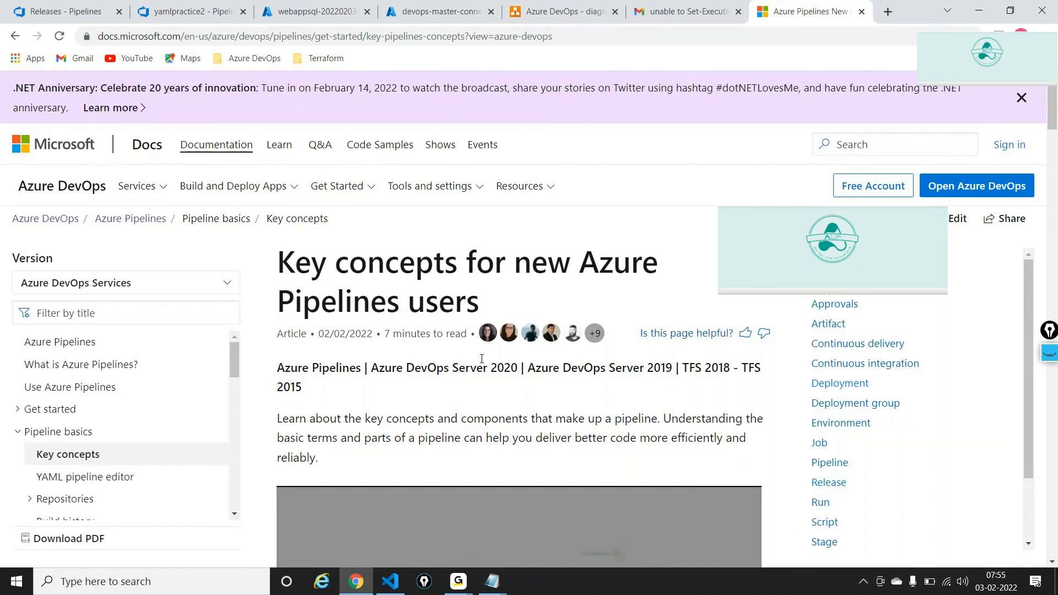
left_click(172, 7)
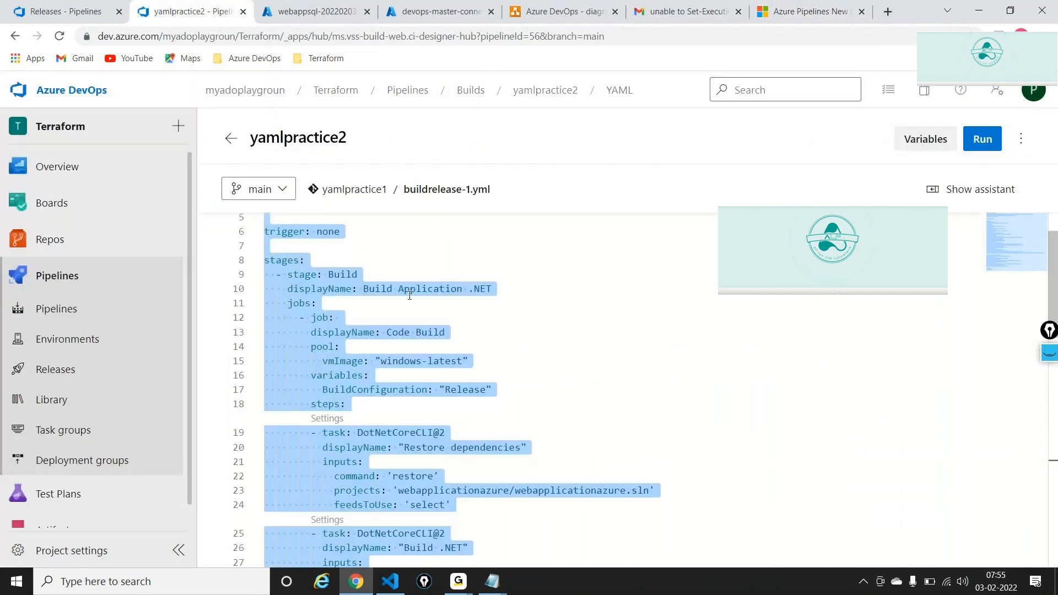
left_click(564, 332)
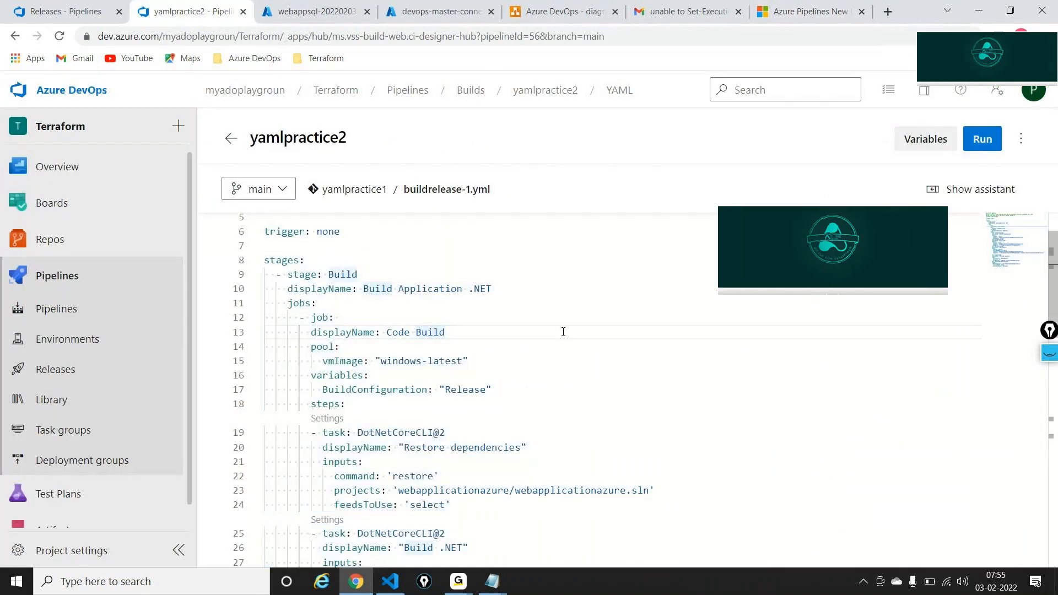